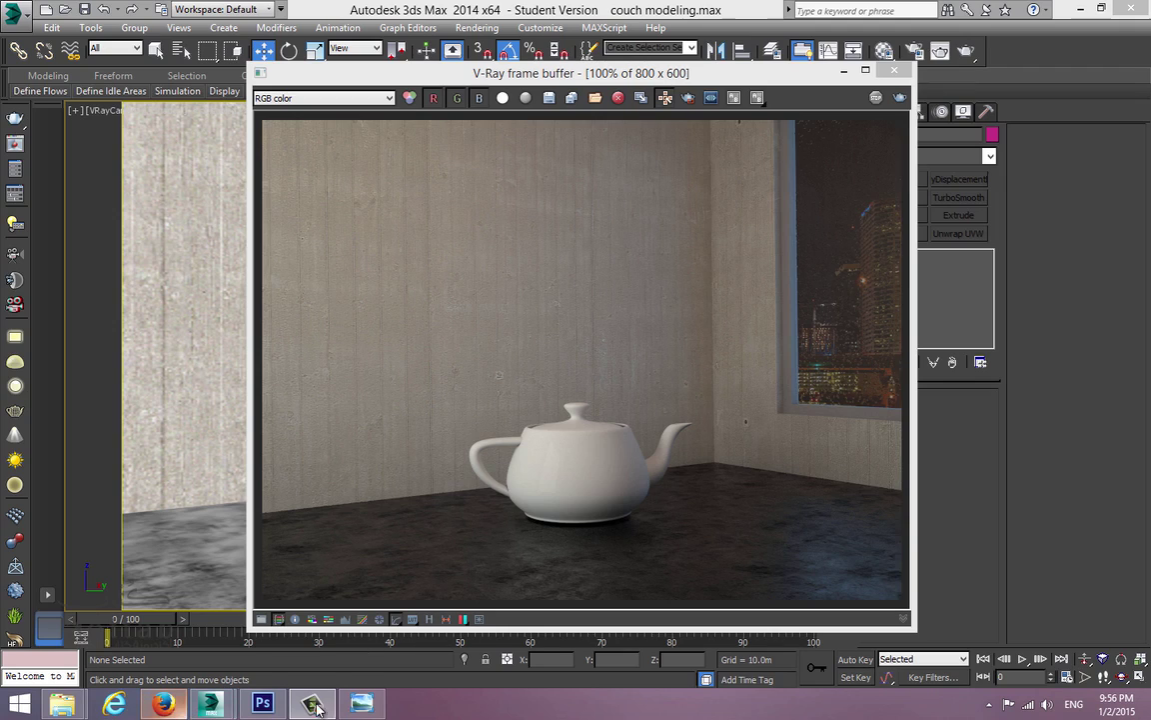
Step: Switch to the photo viewer and examine the grey couch's front view and the other couch reference photos
left_click(361, 704)
scroll(475, 550, "down", 4)
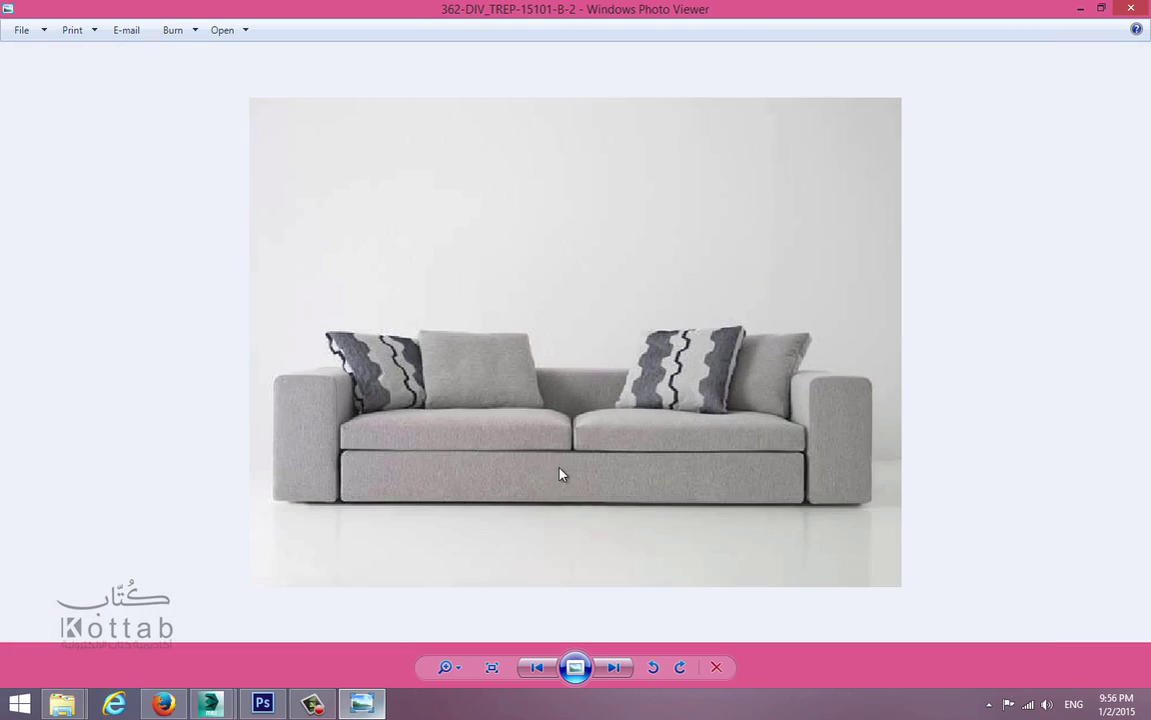
scroll(571, 470, "up", 2)
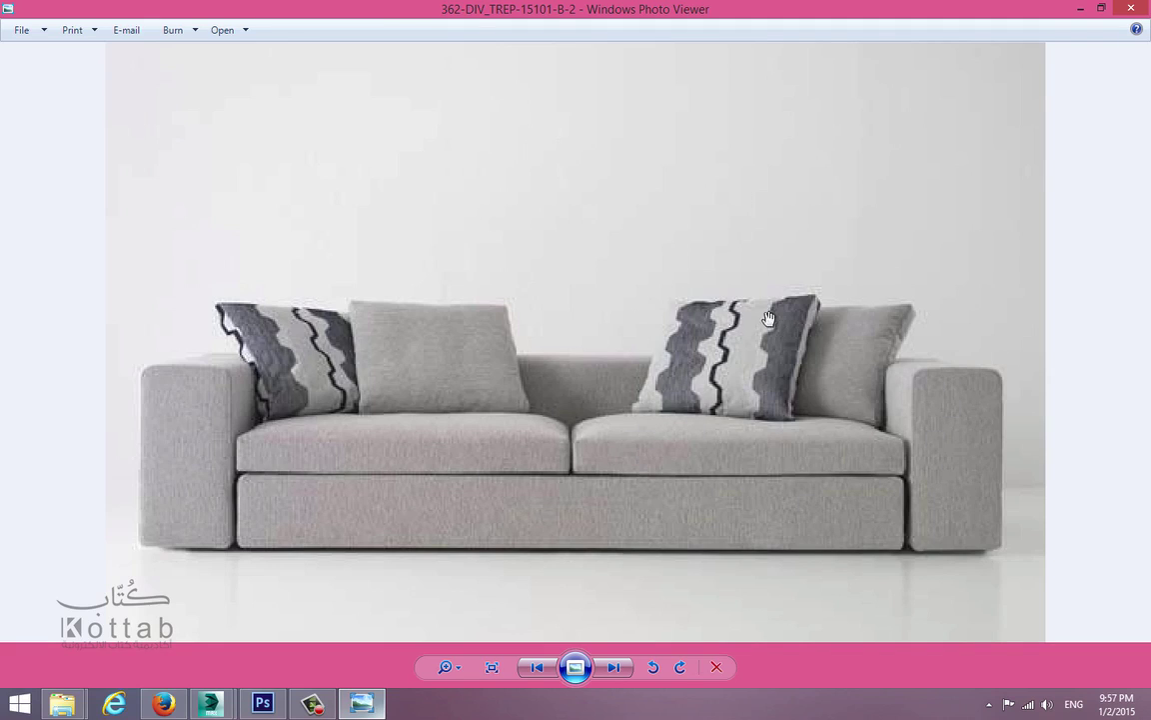
scroll(797, 317, "down", 3)
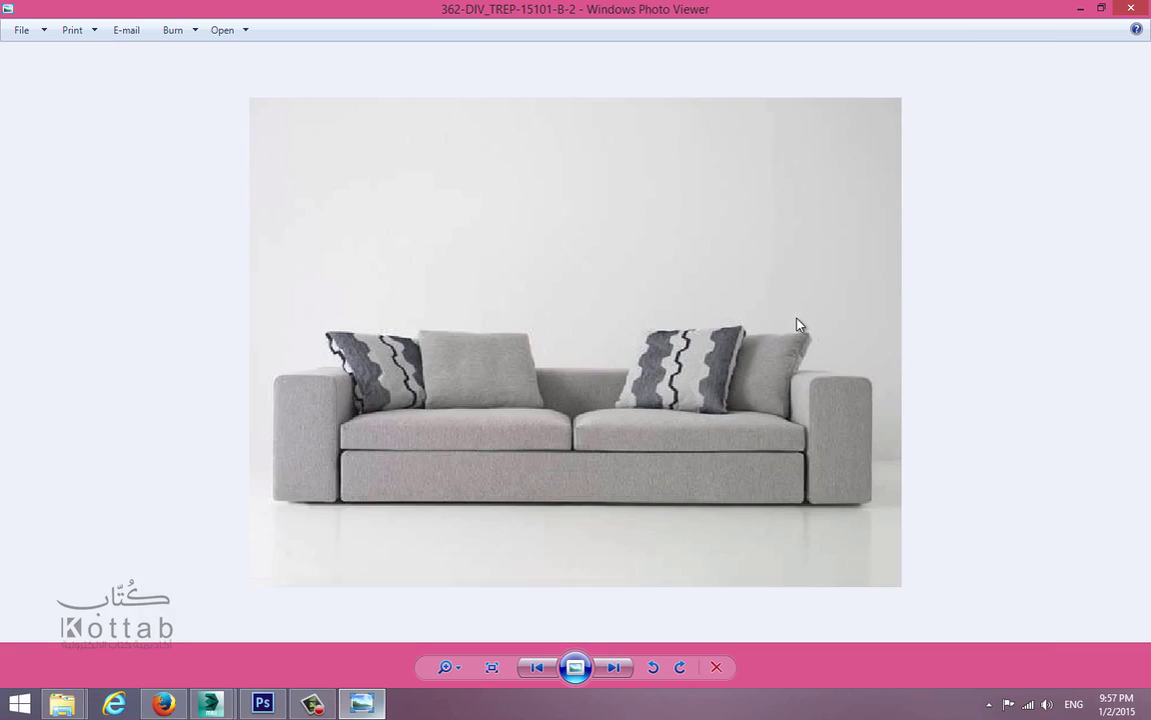
key("Right")
key("Left")
key("Right")
key("Left")
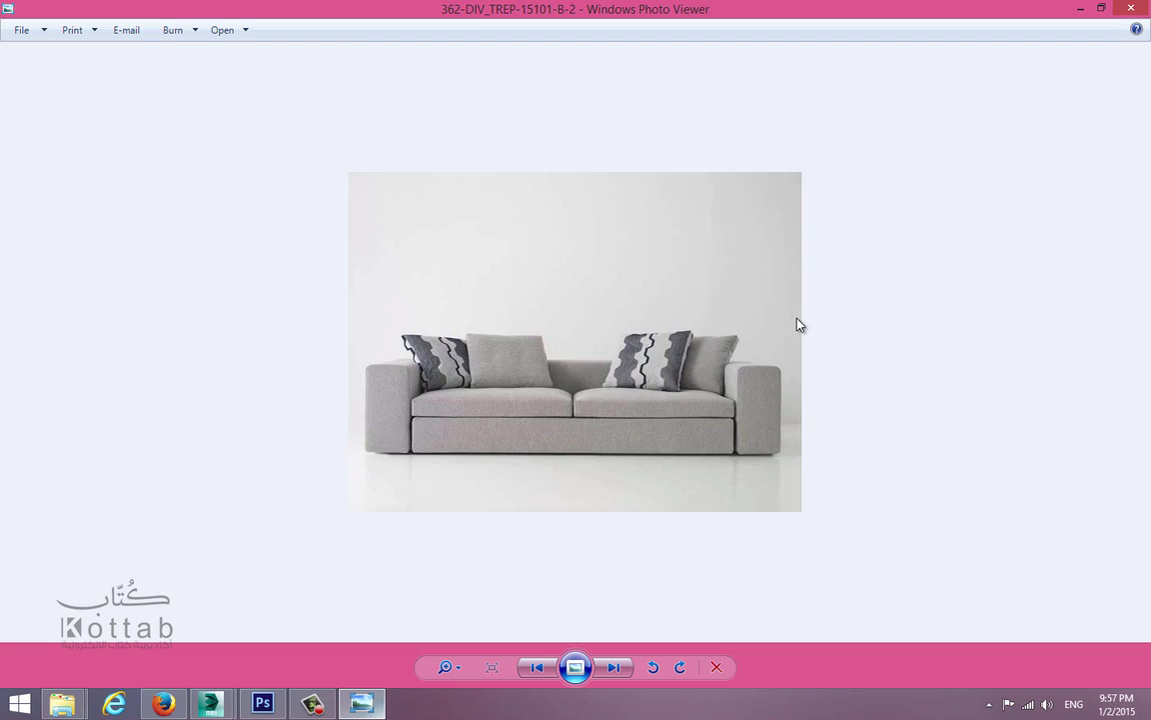
key("Right")
key("Right")
key("Right")
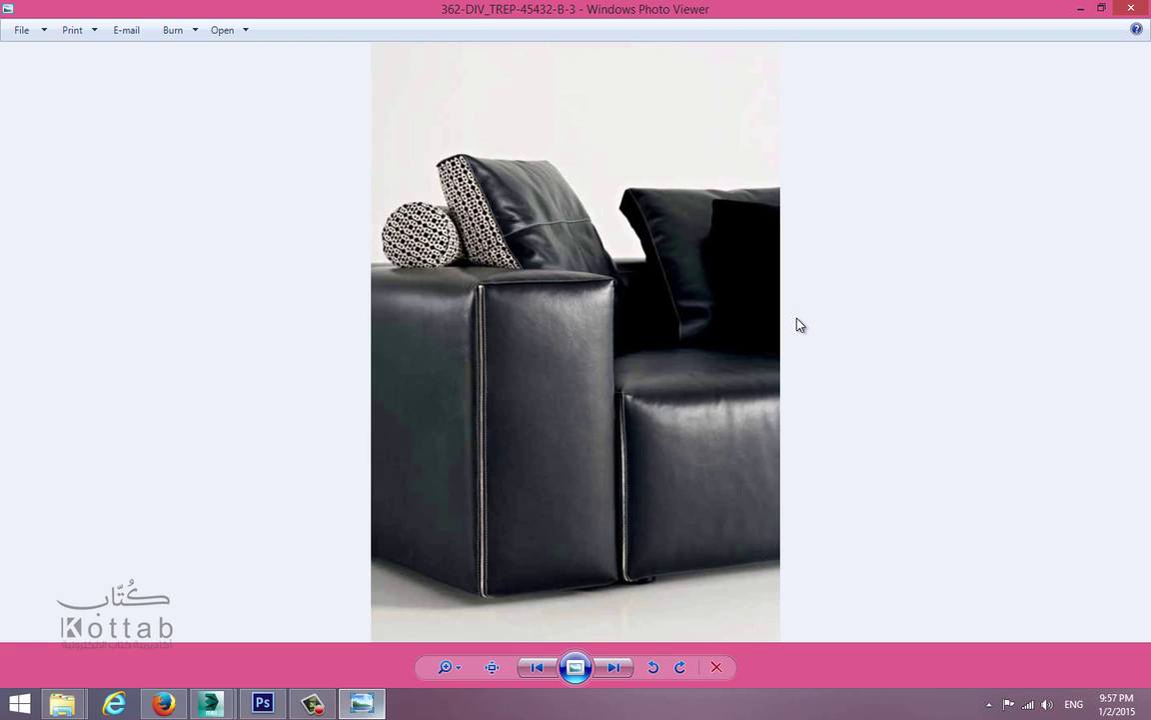
scroll(485, 374, "up", 2)
scroll(463, 300, "down", 2)
Step: Look through the coffee table, table lamp and couch top-view reference images, and close the photo viewer
key("Right")
key("Right")
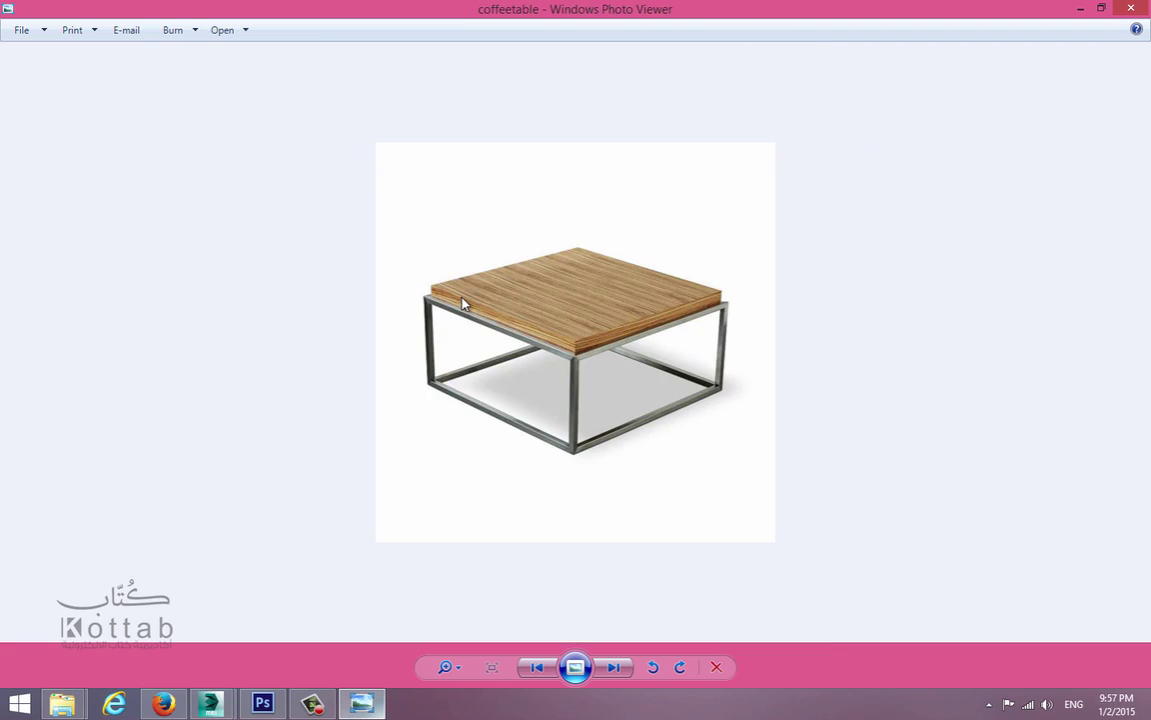
key("Right")
key("Right")
key("Left")
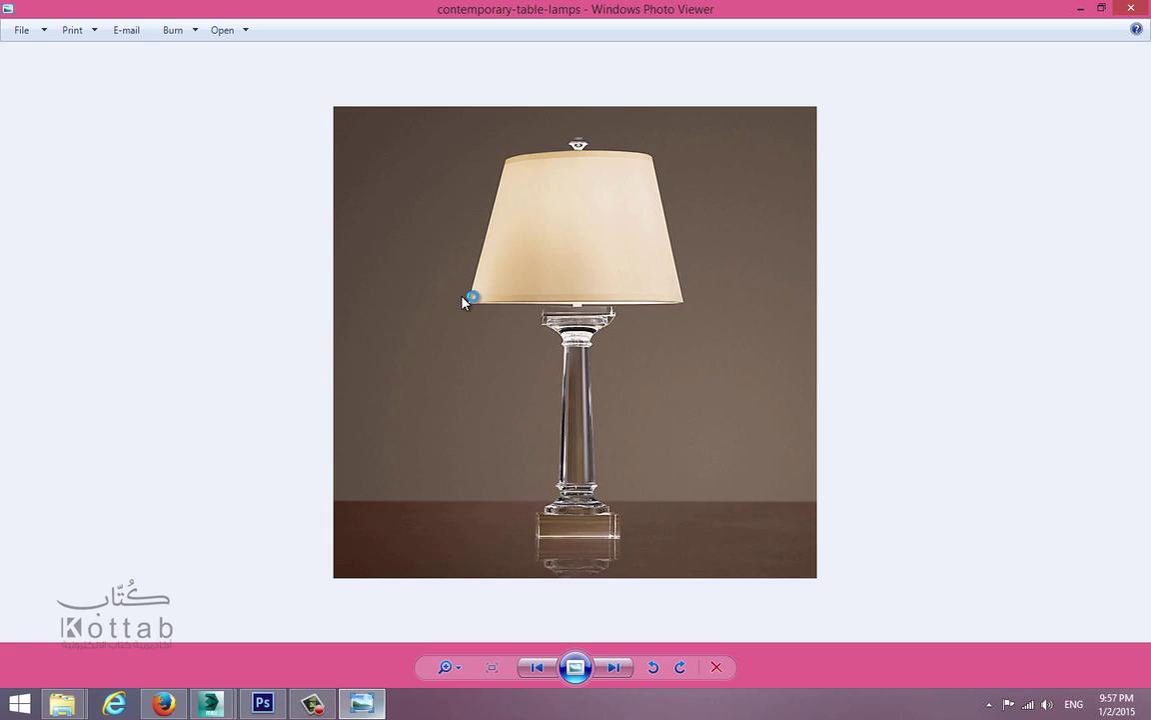
key("Right")
key("Right")
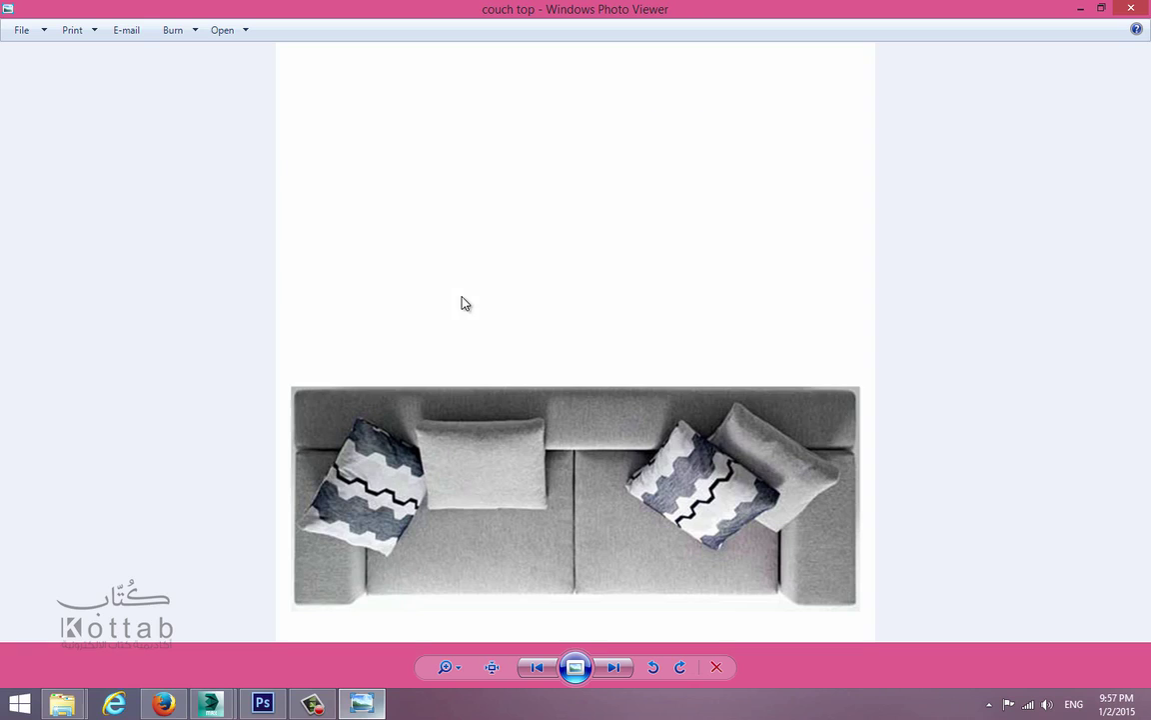
left_click(1145, 8)
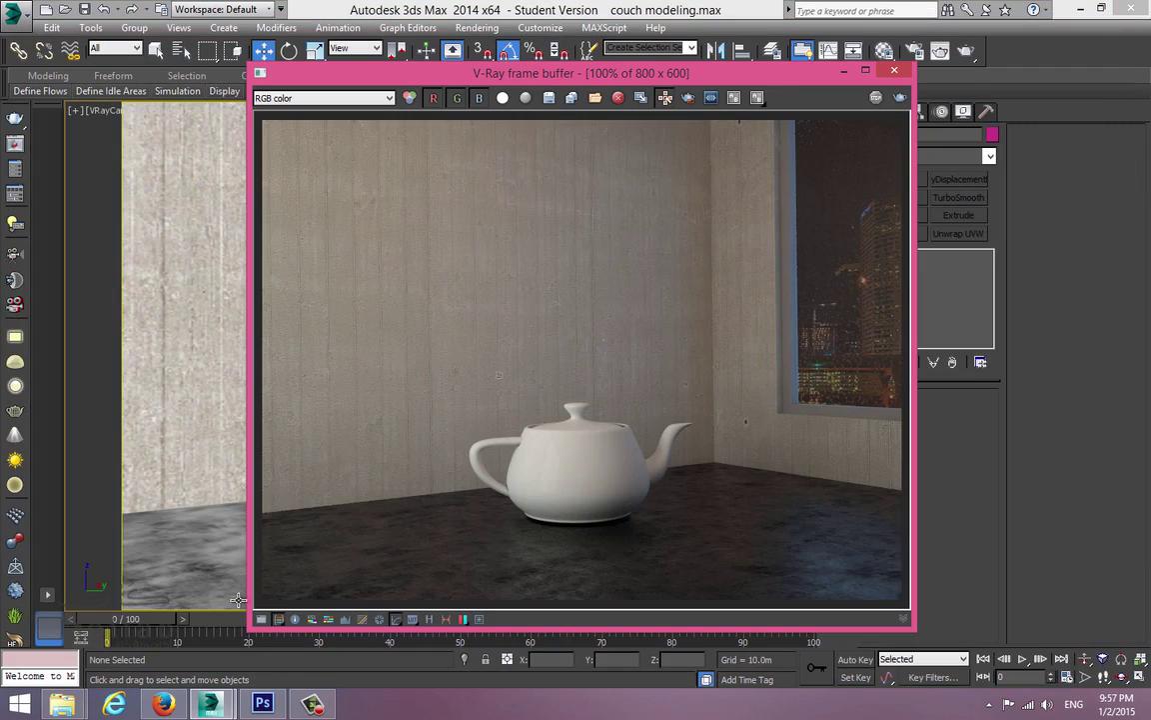
Step: Switch to Photoshop and close the Untitled-2 document without saving it
left_click(262, 704)
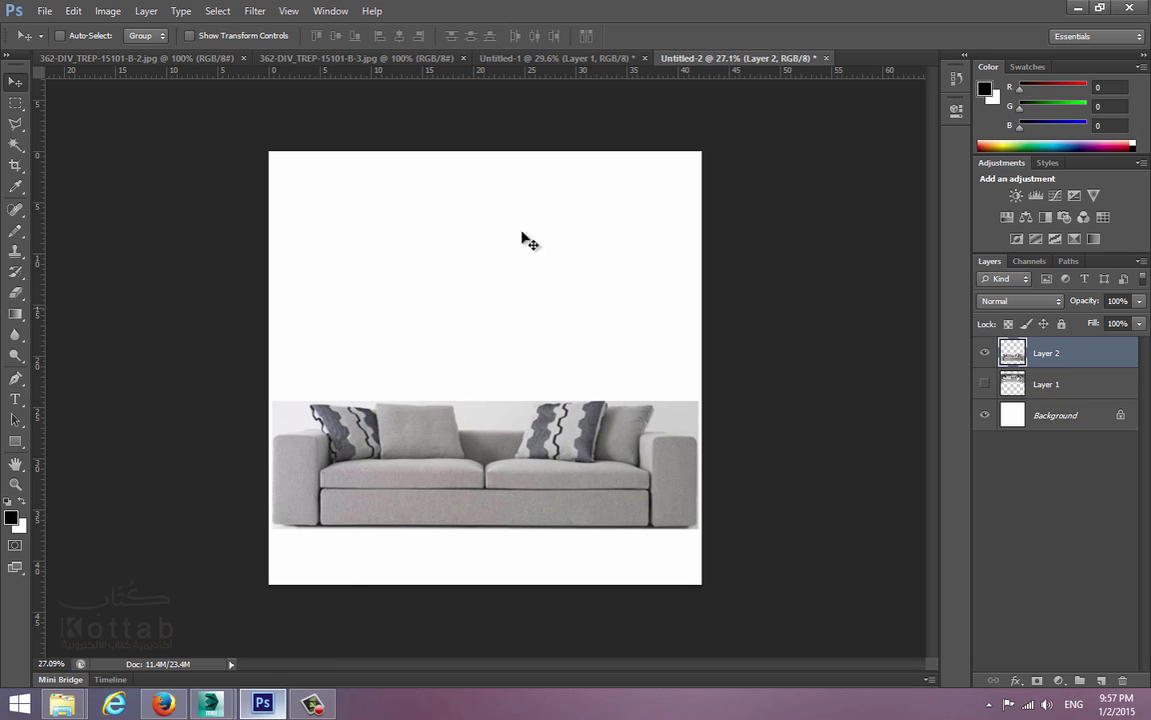
left_click(822, 58)
left_click(580, 266)
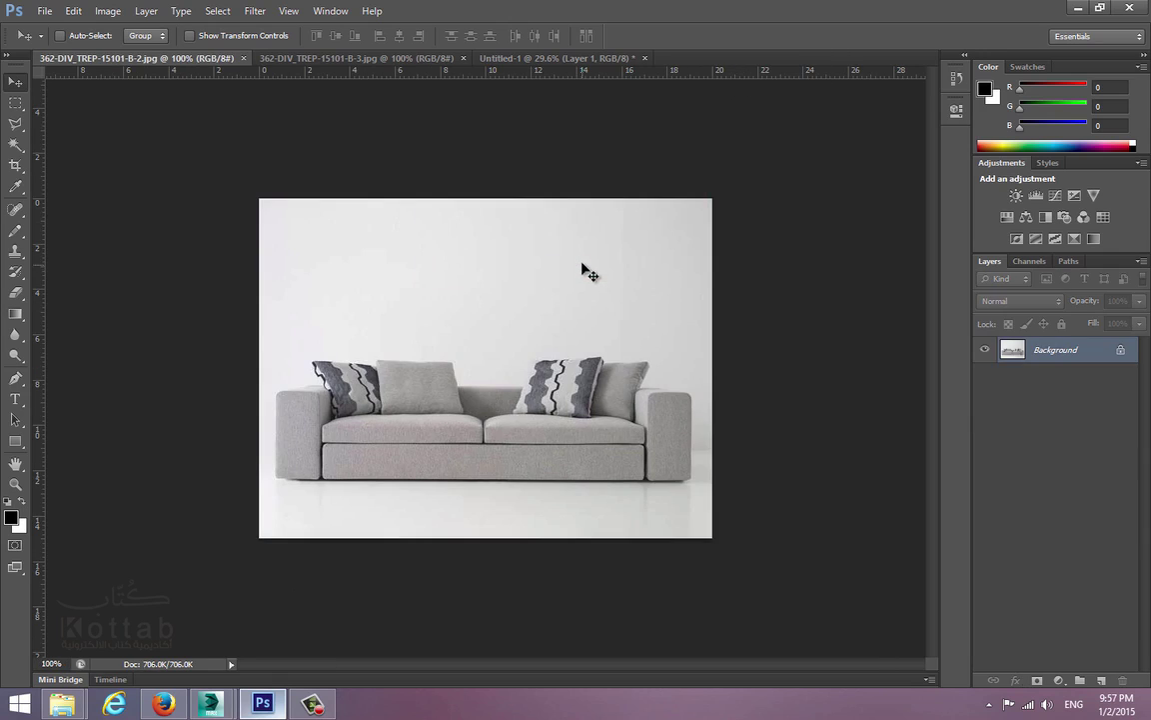
Step: Create a new 2000 x 2000 pixel RGB document at 120 pixels/inch with a white background
left_click(42, 10)
left_click(50, 26)
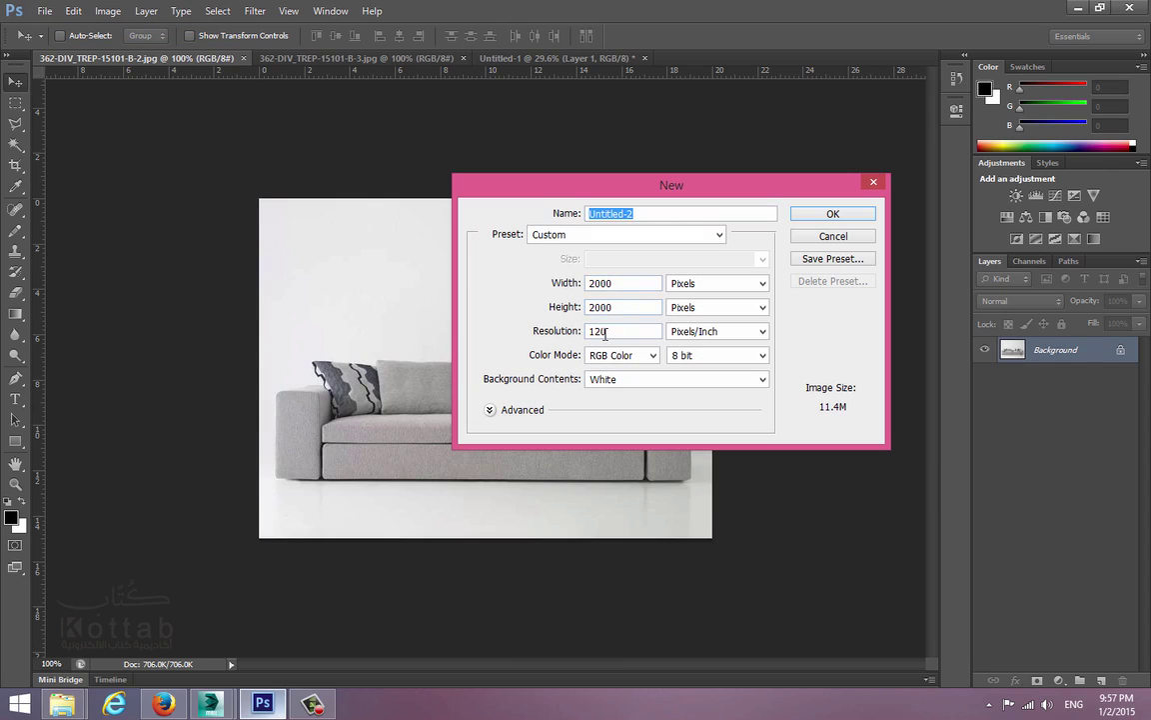
left_click(830, 215)
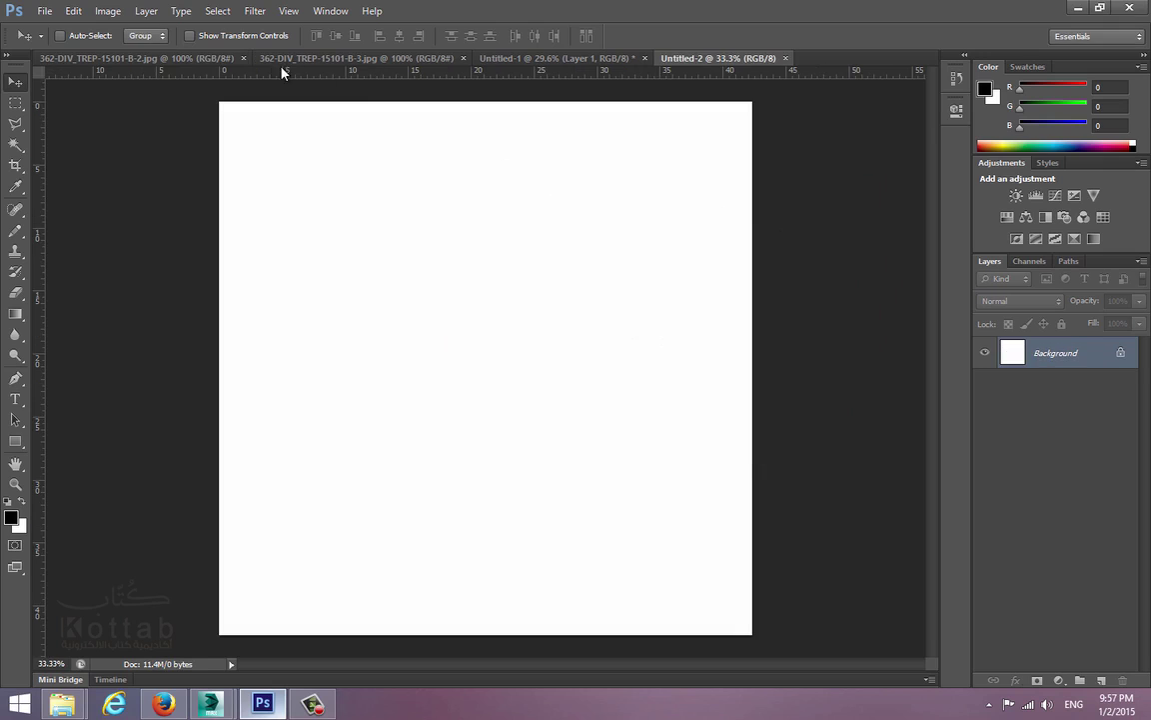
Step: Copy the front-view couch photo from 362-DIV_TREP-15101-B-2.jpg into the new Untitled-2 document
left_click(186, 57)
left_click_drag(462, 440, 312, 413)
scroll(372, 403, "up", 3, "alt")
scroll(380, 413, "down", 1)
Step: Scale the front-view couch layer up to about 367% and place it around the vertical middle of the canvas
key("ctrl+t")
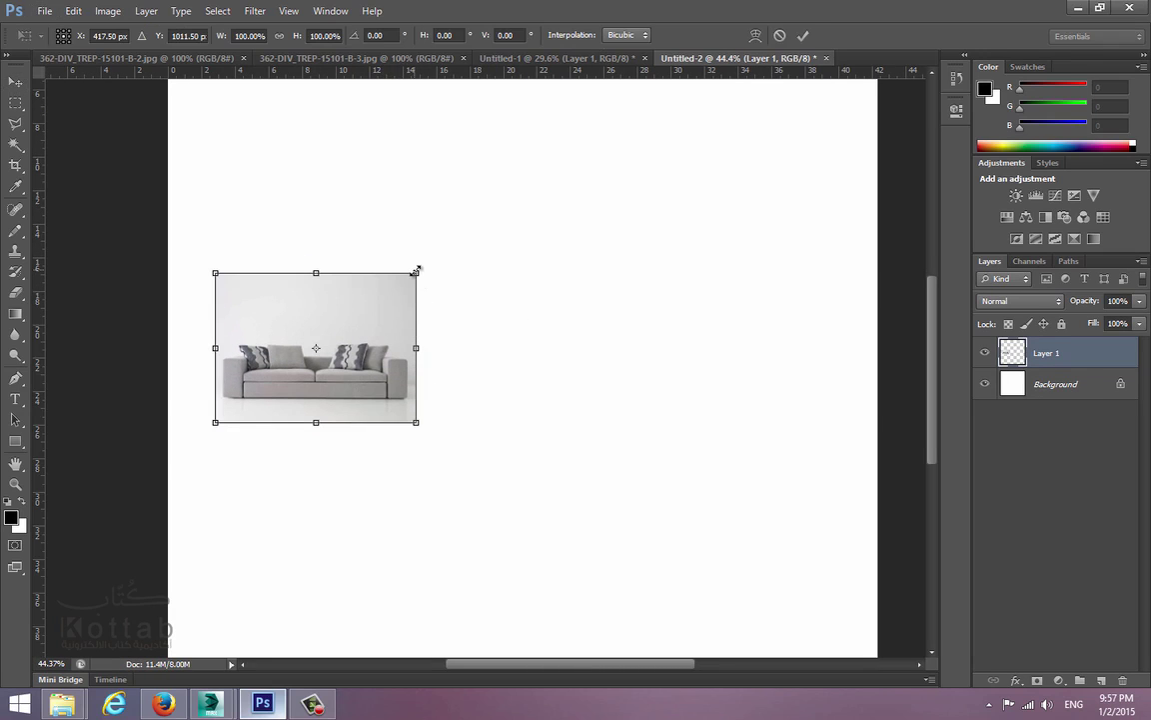
left_click_drag(424, 266, 641, 140)
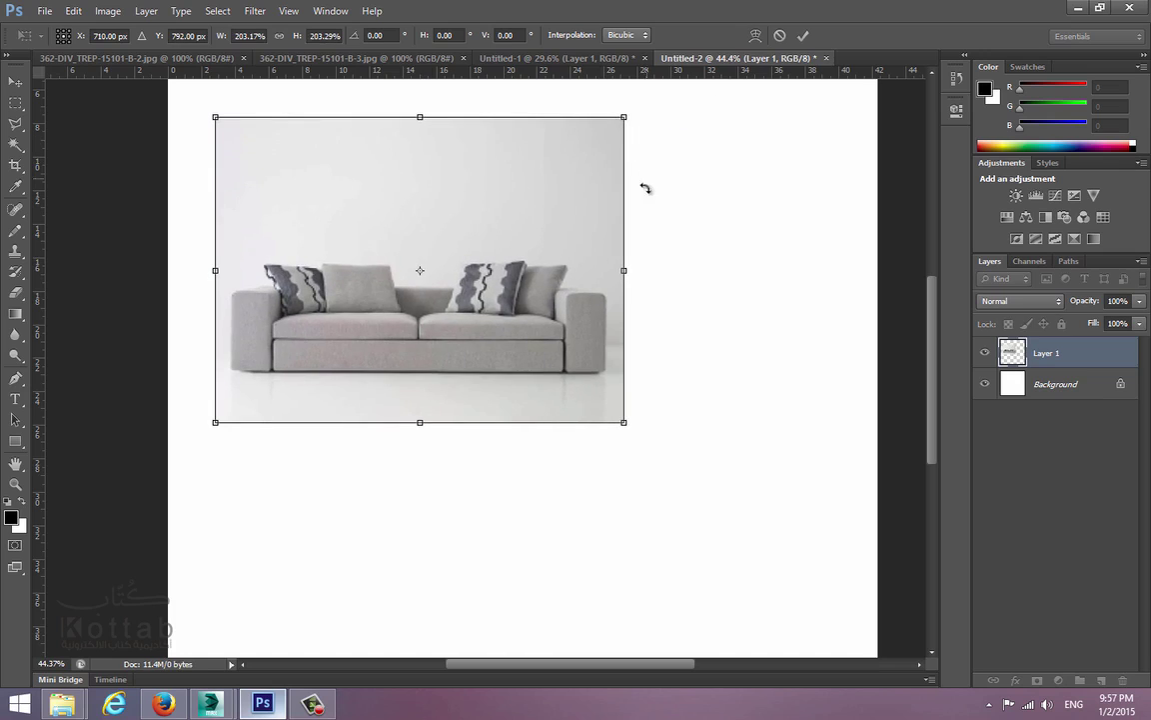
scroll(632, 221, "down", 1, "alt")
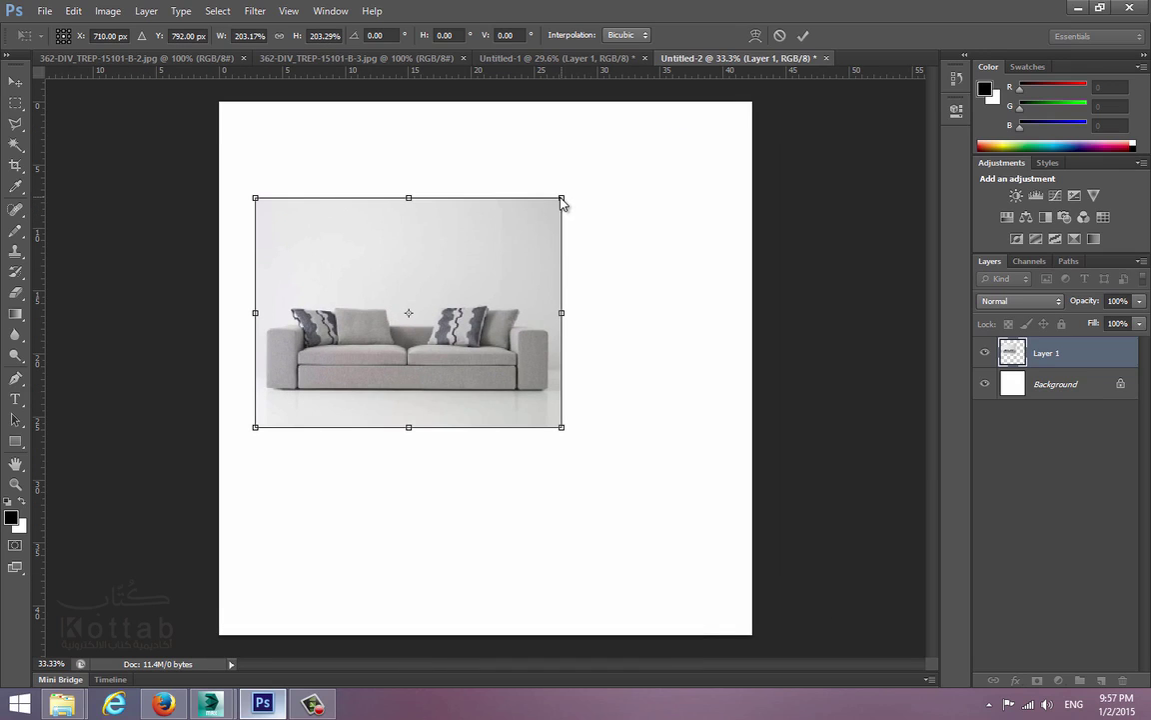
left_click_drag(561, 197, 760, 45)
left_click_drag(620, 243, 590, 289)
left_click_drag(728, 103, 772, 68)
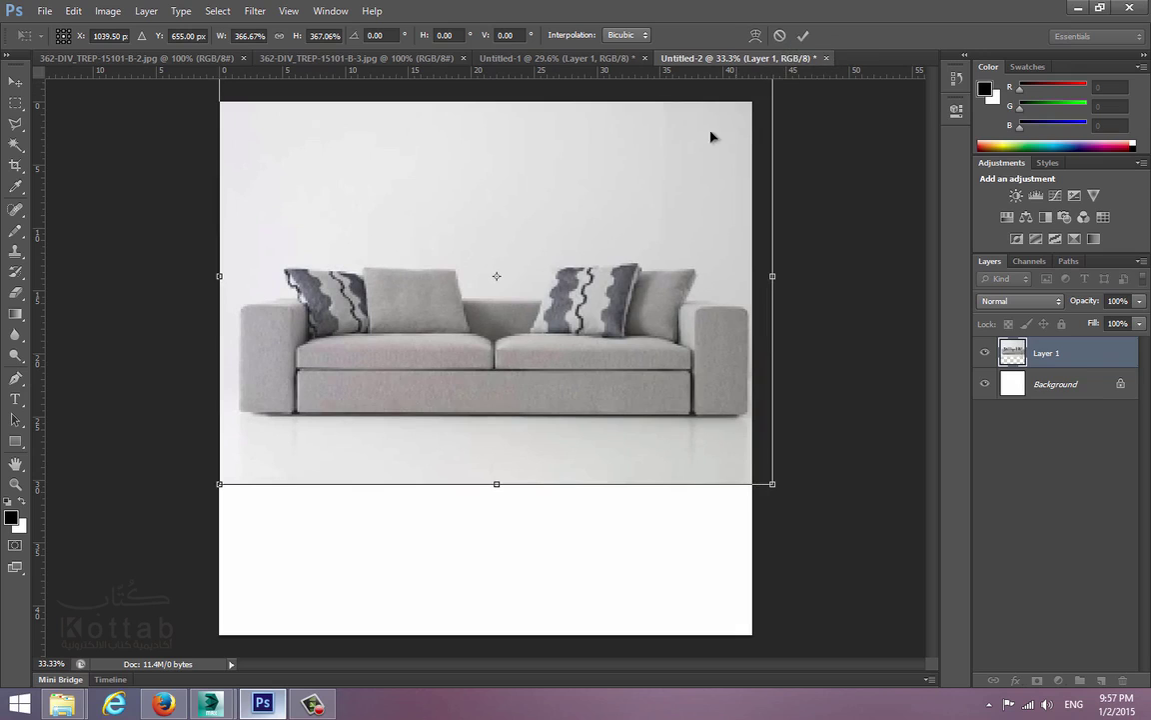
left_click_drag(558, 243, 555, 333, "shift")
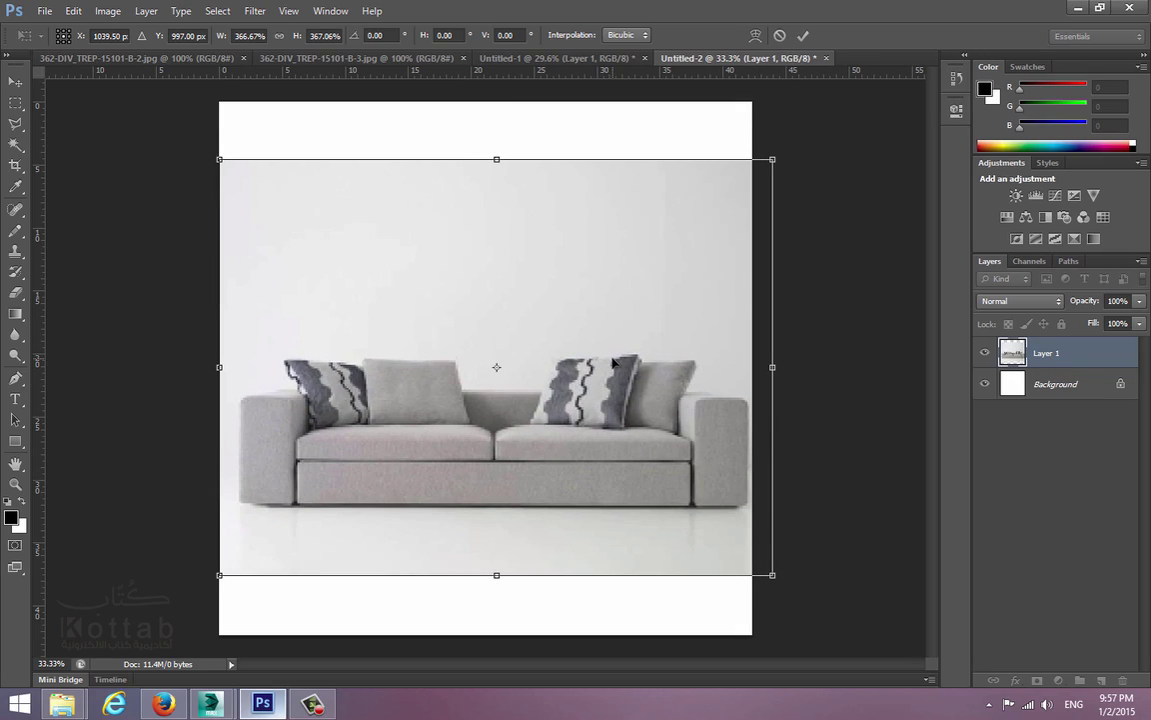
key("Return")
Step: Nudge the front-view layer left to centre the couch horizontally on the canvas
key("Left")
key("Left")
key("Left")
key("Left")
key("Left")
key("Left")
key("Left")
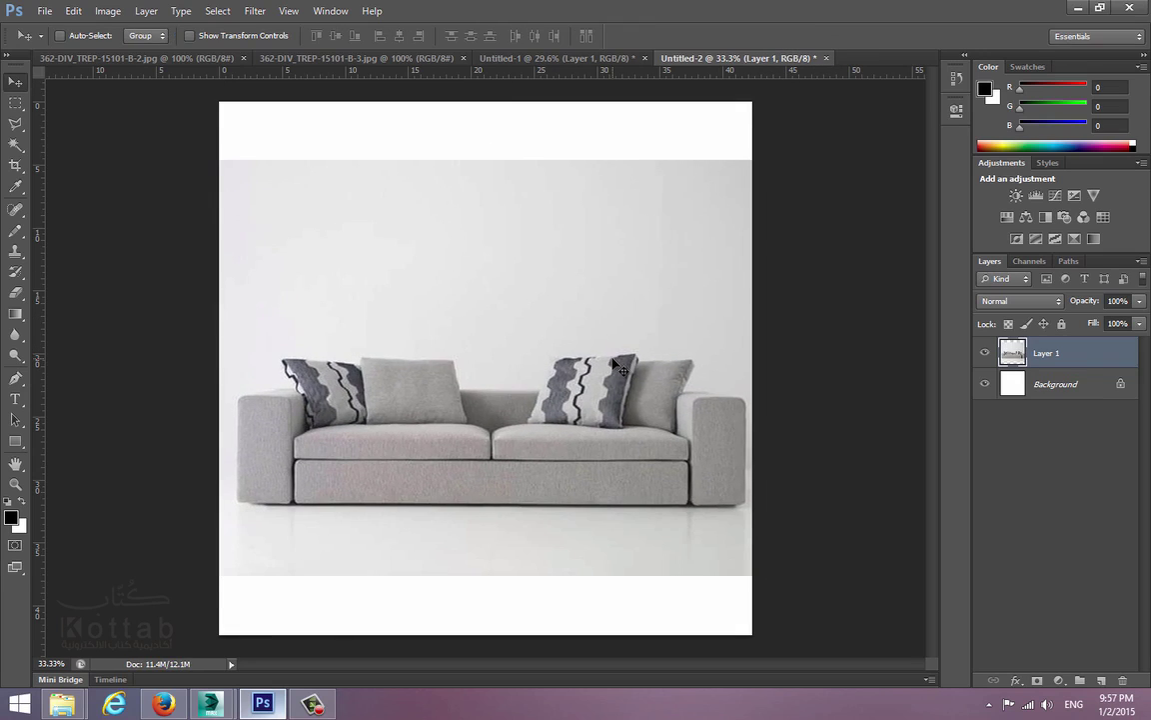
key("Left")
key("Left")
key("Left")
key("Left")
key("Left")
key("Left")
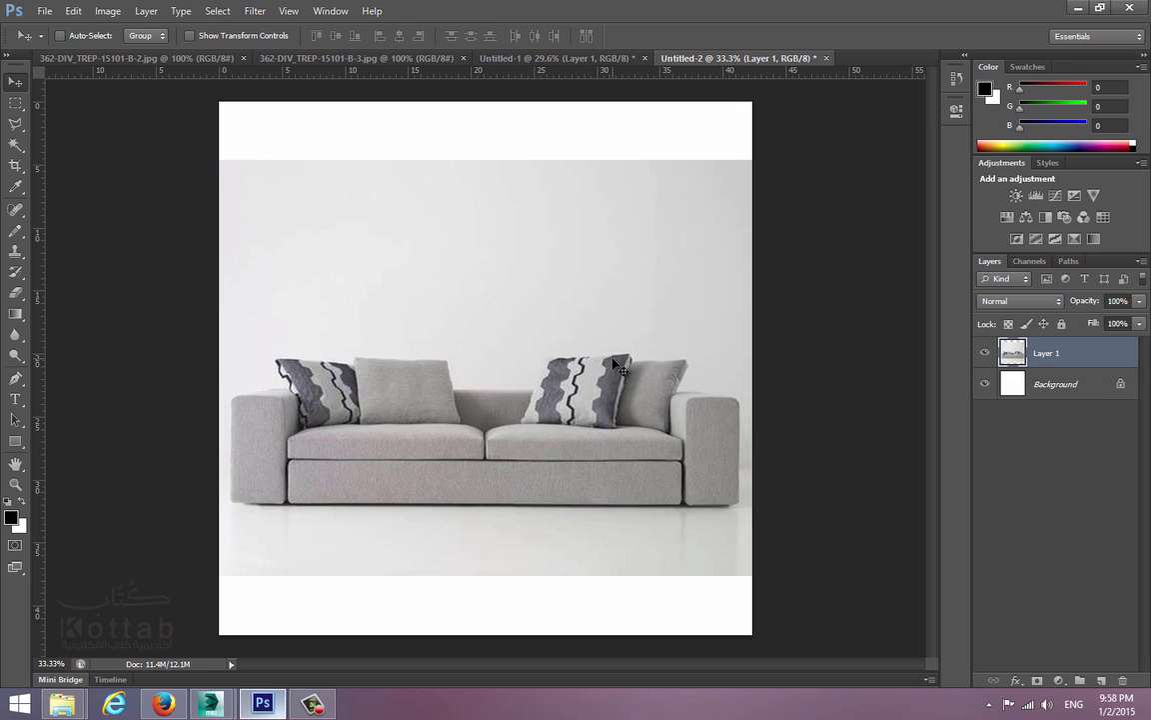
Step: Enlarge the front-view layer slightly and shift it left until the couch spans the full canvas width
key("ctrl+t")
left_click_drag(763, 159, 784, 143)
key("Return")
key("Left")
key("Left")
key("Left")
key("Left")
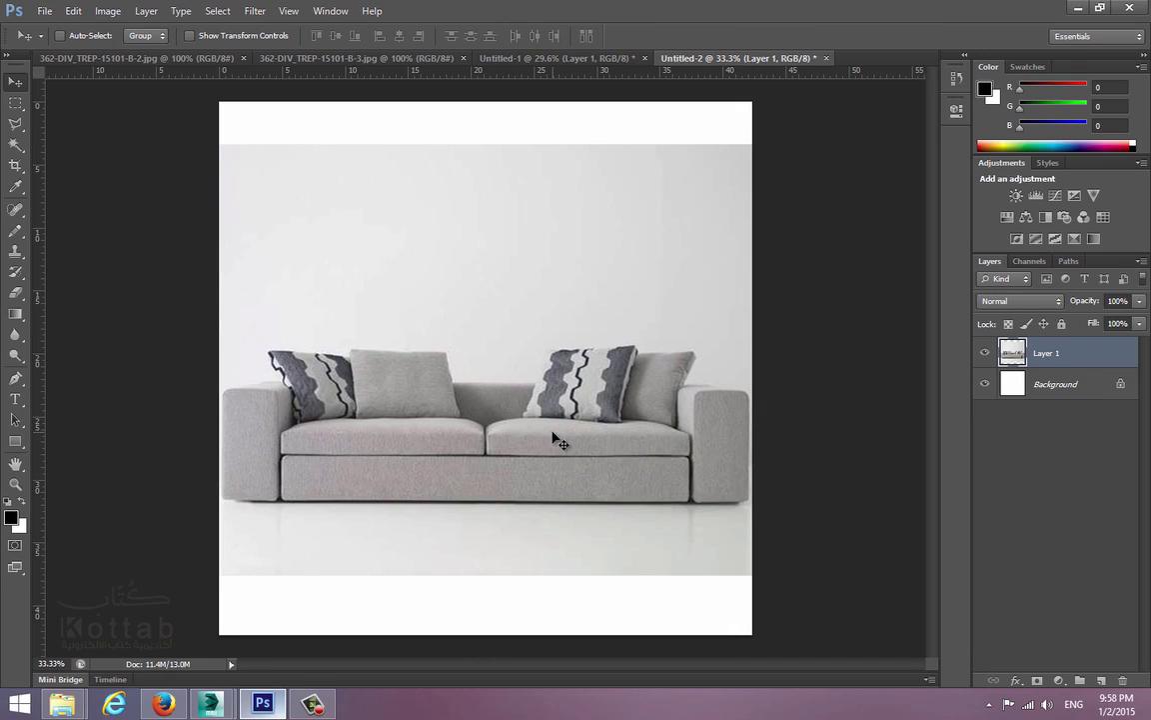
Step: Erase the photo background above the pillows and below the couch's base with rectangular selections
left_click(17, 104)
left_click_drag(757, 118, 213, 344)
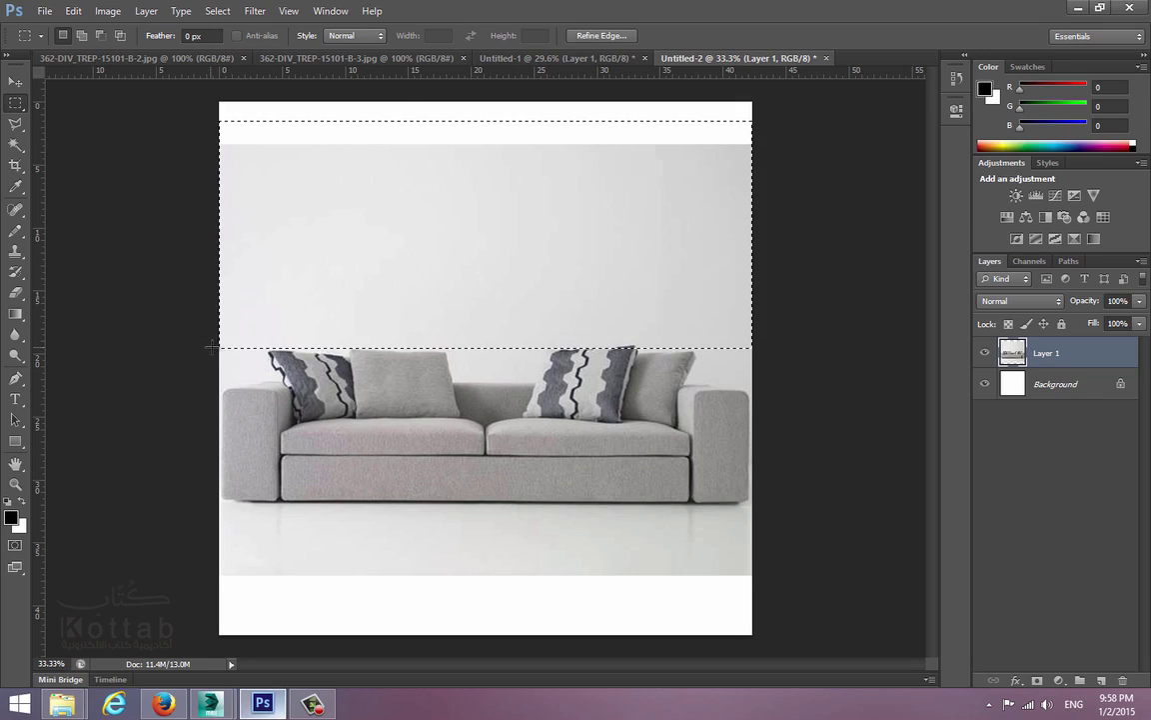
left_click_drag(750, 104, 201, 342)
key("Delete")
left_click_drag(752, 628, 146, 502)
key("Delete")
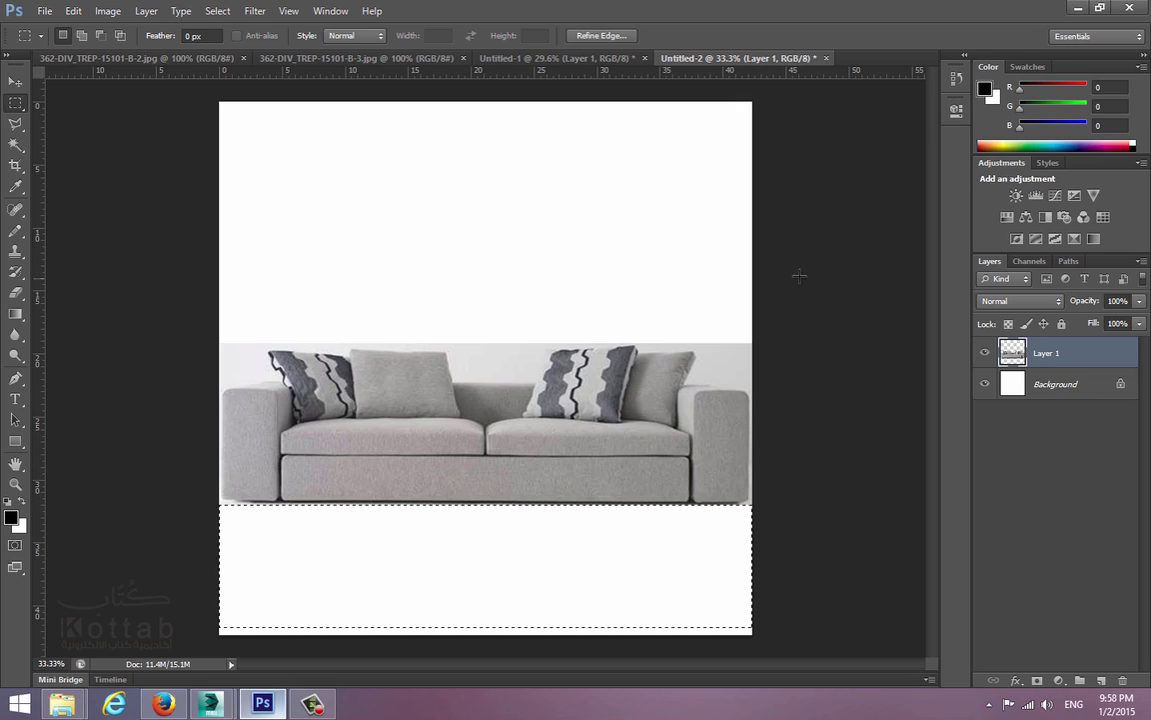
Step: Clear the selection and move the cropped front view straight up into the upper half of the canvas
left_click(16, 81)
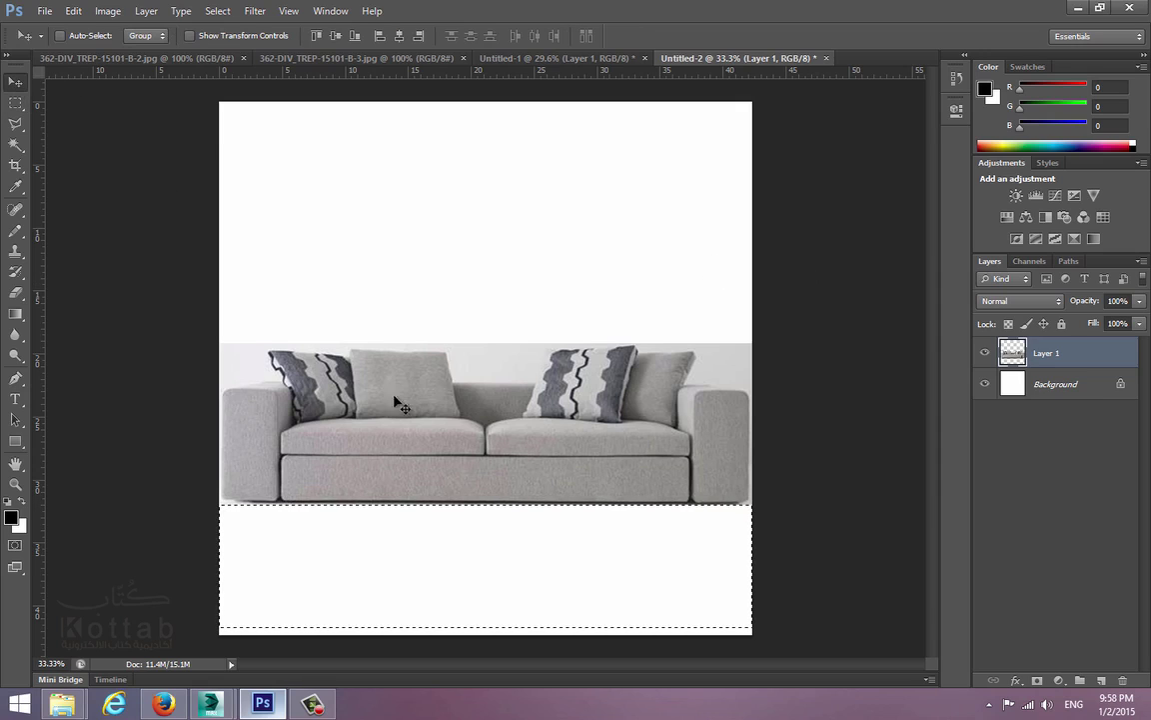
key("ctrl+d")
left_click_drag(461, 455, 461, 288)
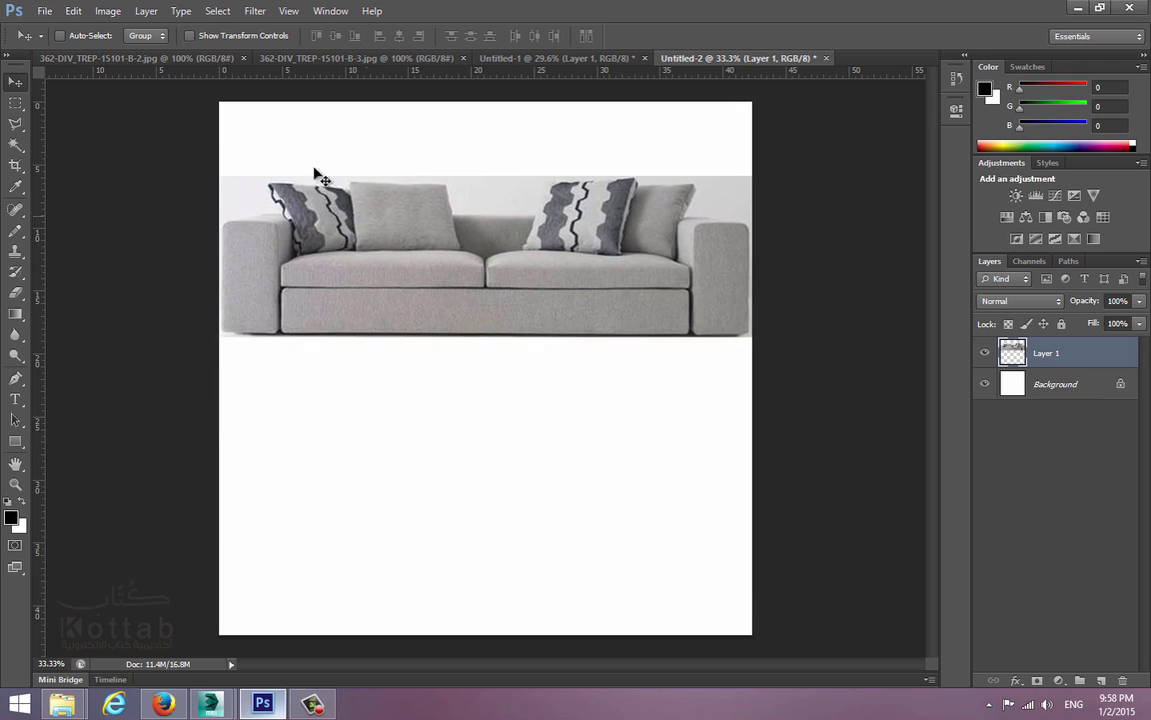
Step: Copy the top-view couch photo from 362-DIV_TREP-15101-B-3.jpg into Untitled-2, below the front view
left_click(168, 59)
left_click(313, 56)
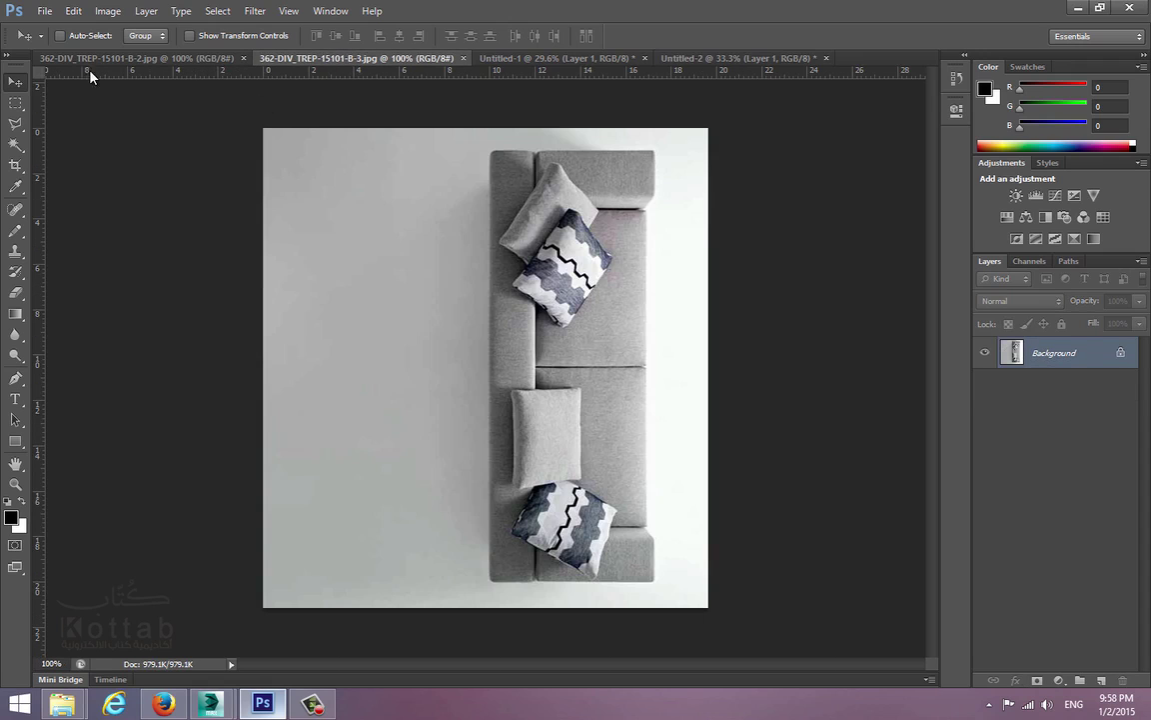
left_click_drag(364, 275, 559, 344)
left_click_drag(489, 467, 489, 467)
scroll(476, 565, "up", 5, "alt")
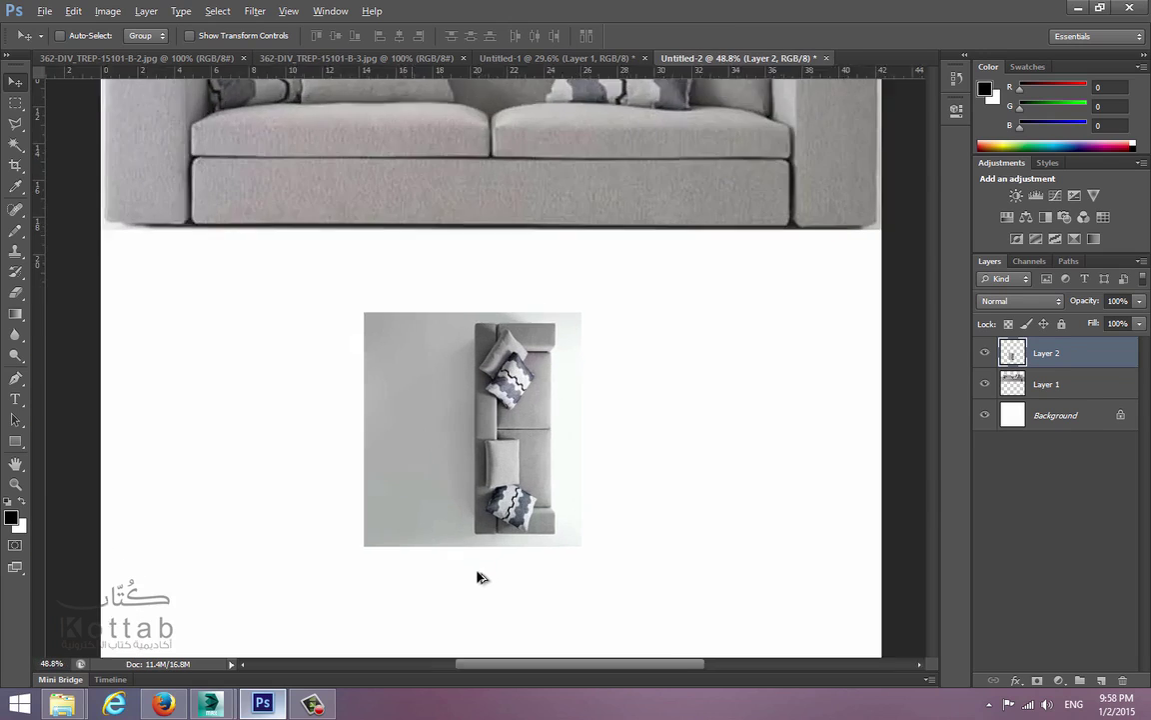
Step: Erase the grey background behind the backrest in the top-view layer with a rectangular selection
left_click(15, 102)
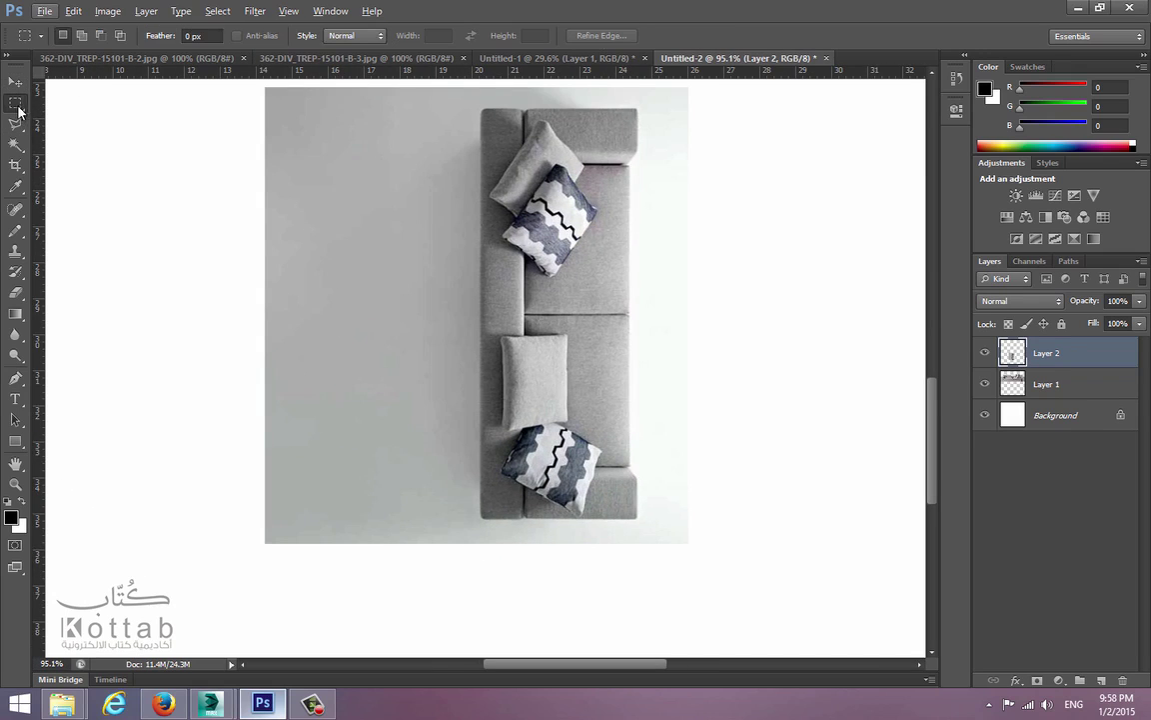
scroll(388, 333, "up", 1)
left_click_drag(476, 100, 263, 647)
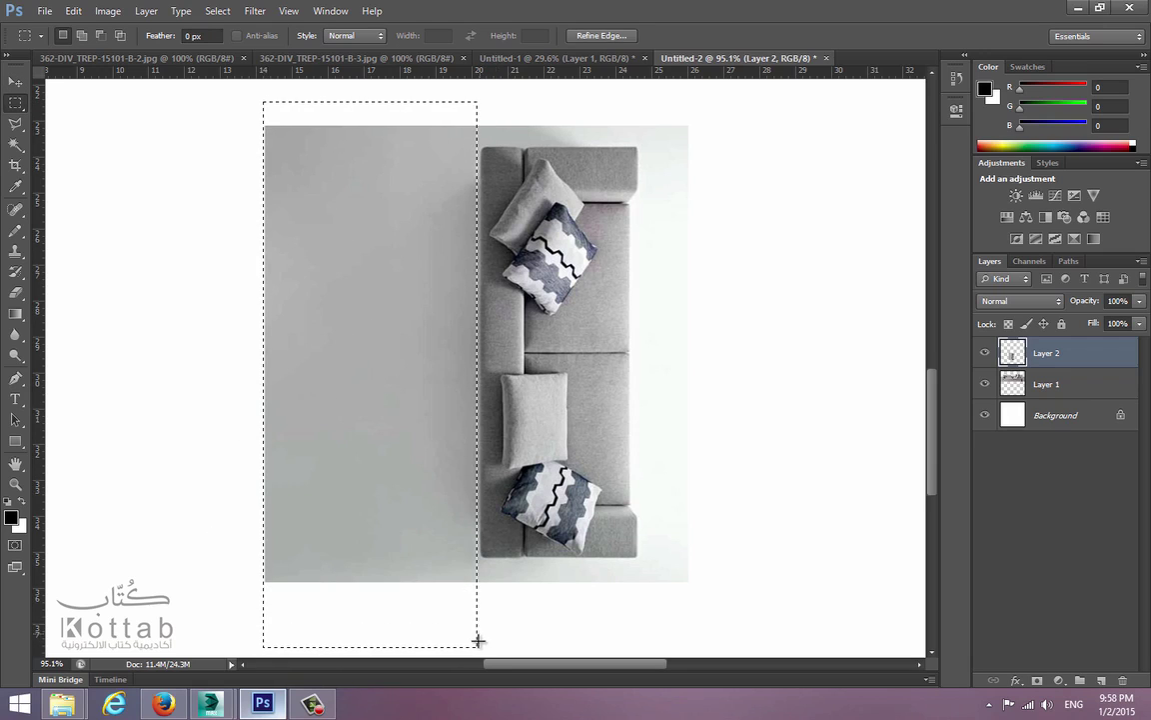
left_click(450, 598)
left_click_drag(478, 653, 170, 101)
key("Delete")
Step: Erase the background beyond both armrests and in front of the seats in the top-view layer, and clear the selection
left_click_drag(725, 91, 436, 148)
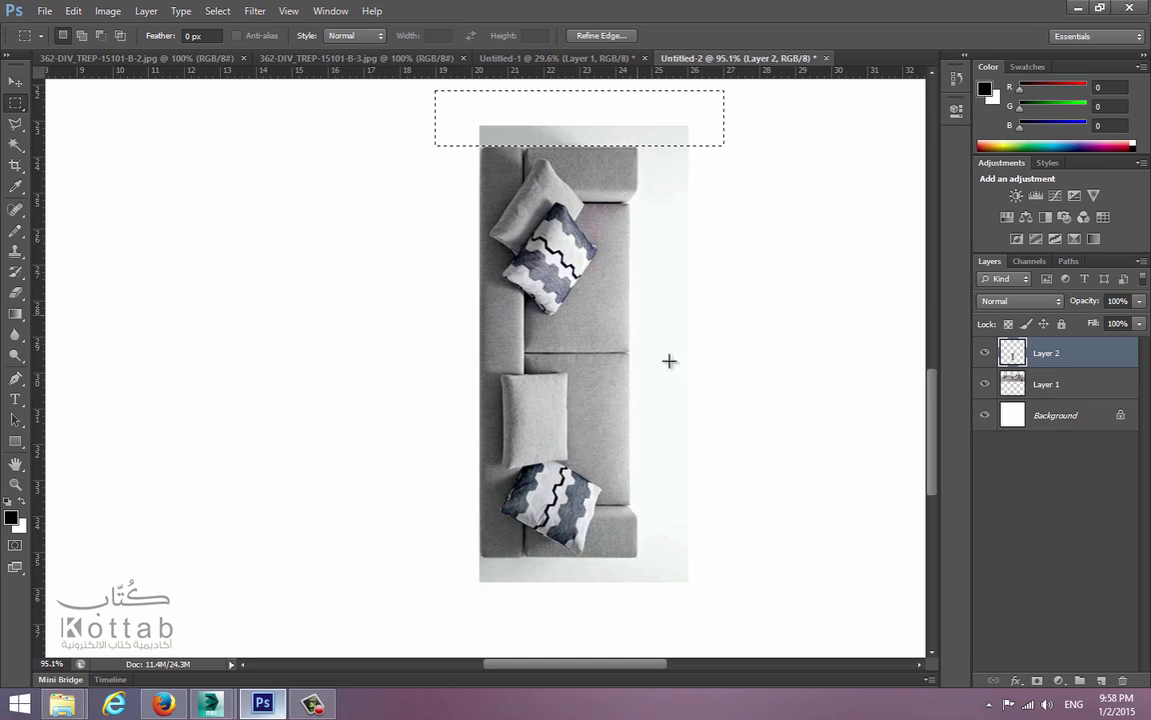
key("Delete")
left_click_drag(729, 629, 398, 559)
key("Delete")
left_click_drag(775, 632, 640, 125)
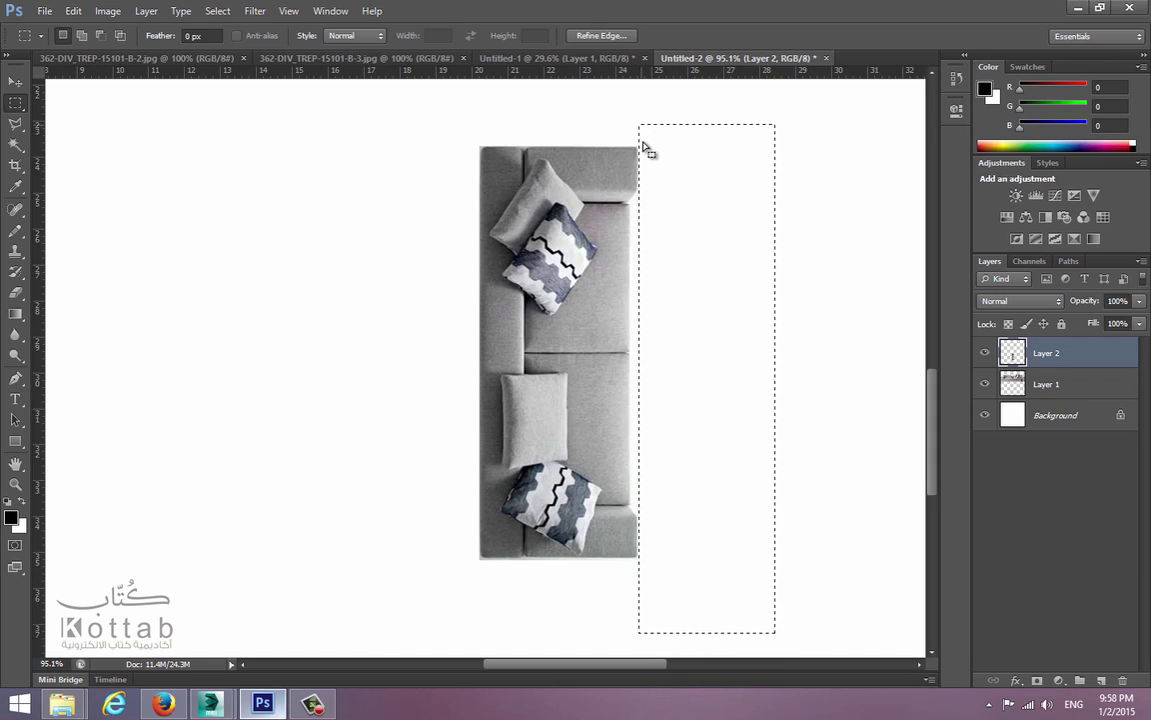
scroll(645, 158, "down", 3, "alt")
left_click(645, 158)
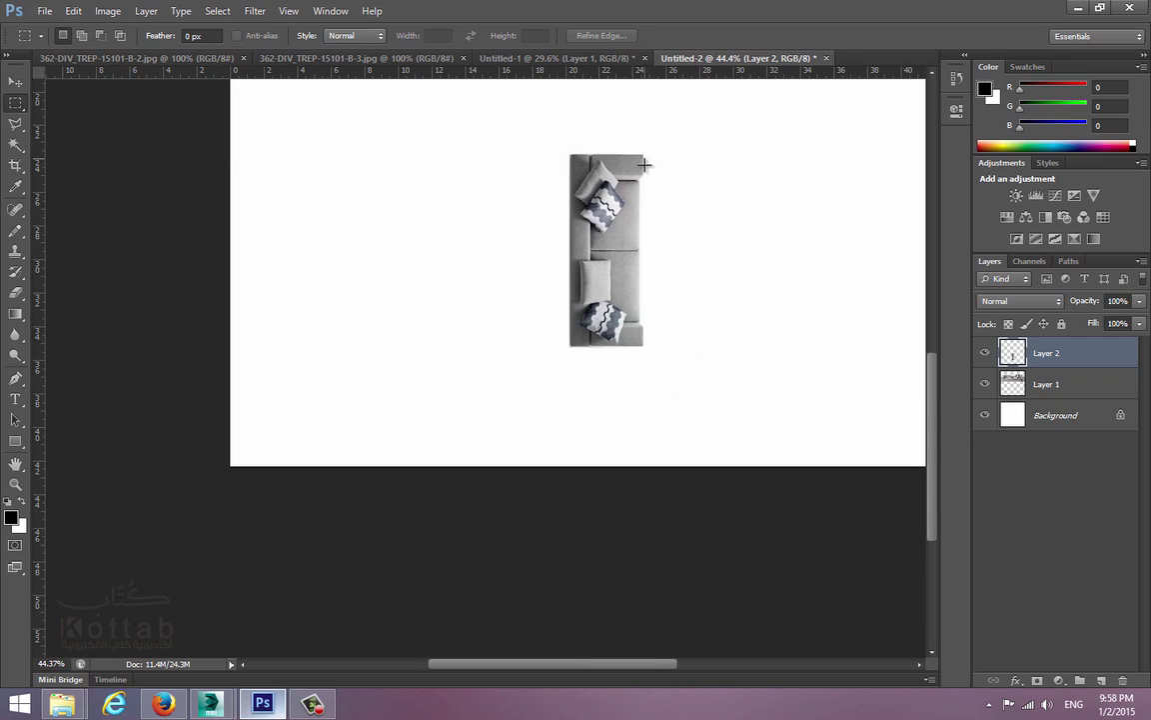
Step: Rotate the top-view couch 90° clockwise, scale it to the front view's couch width and position it over the front view's lower part
left_click(14, 83)
left_click_drag(480, 247, 393, 445)
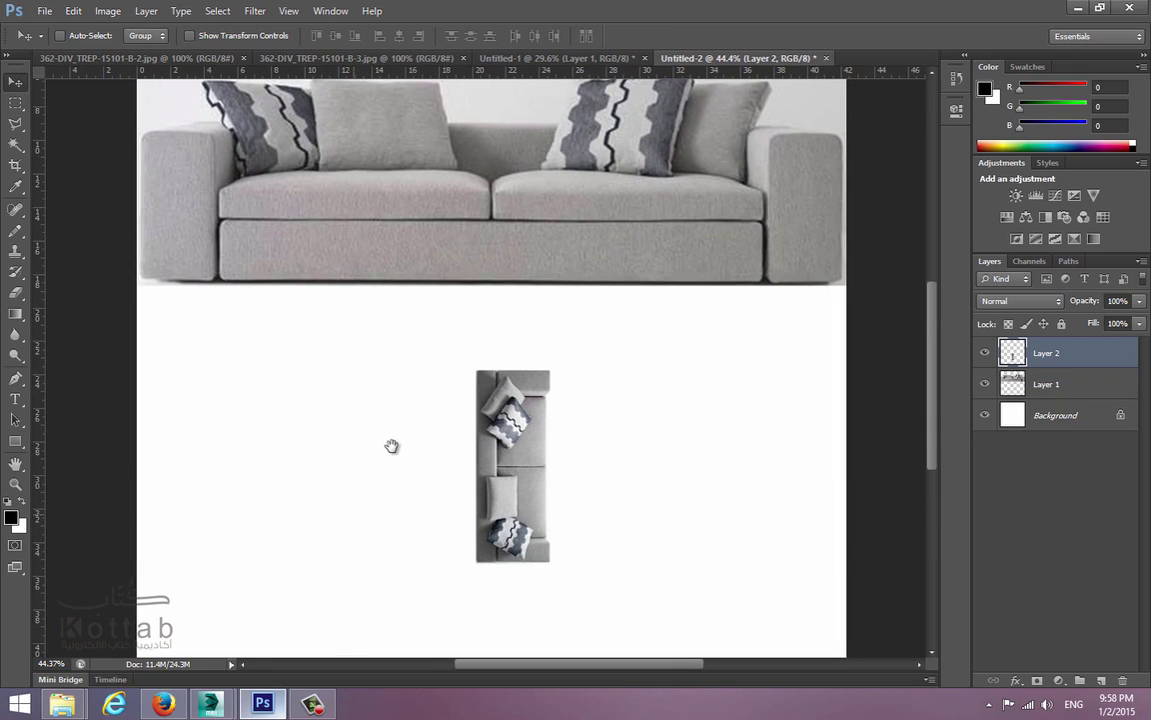
key("ctrl+t")
left_click_drag(565, 366, 930, 296, "shift")
left_click_drag(740, 352, 464, 348)
left_click_drag(689, 308, 831, 198, "shift")
key("Return")
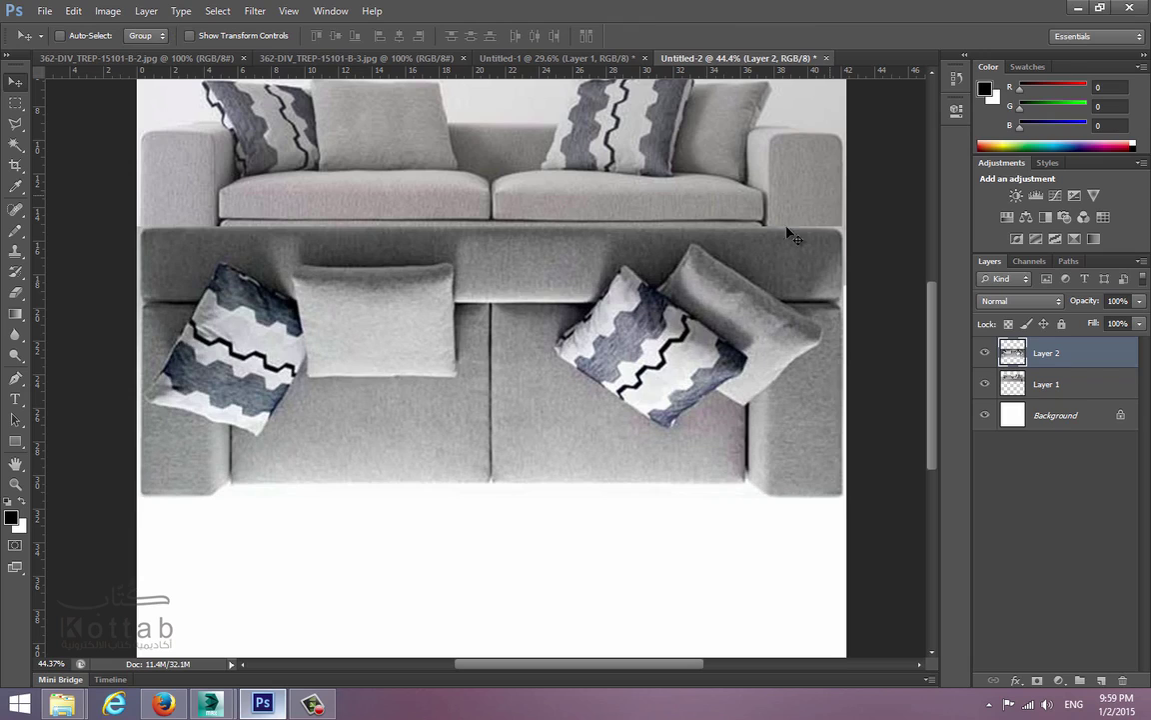
mouse_move(606, 291)
left_mouse_down("shift")
mouse_move(600, 342)
mouse_move(601, 288)
left_mouse_up("shift")
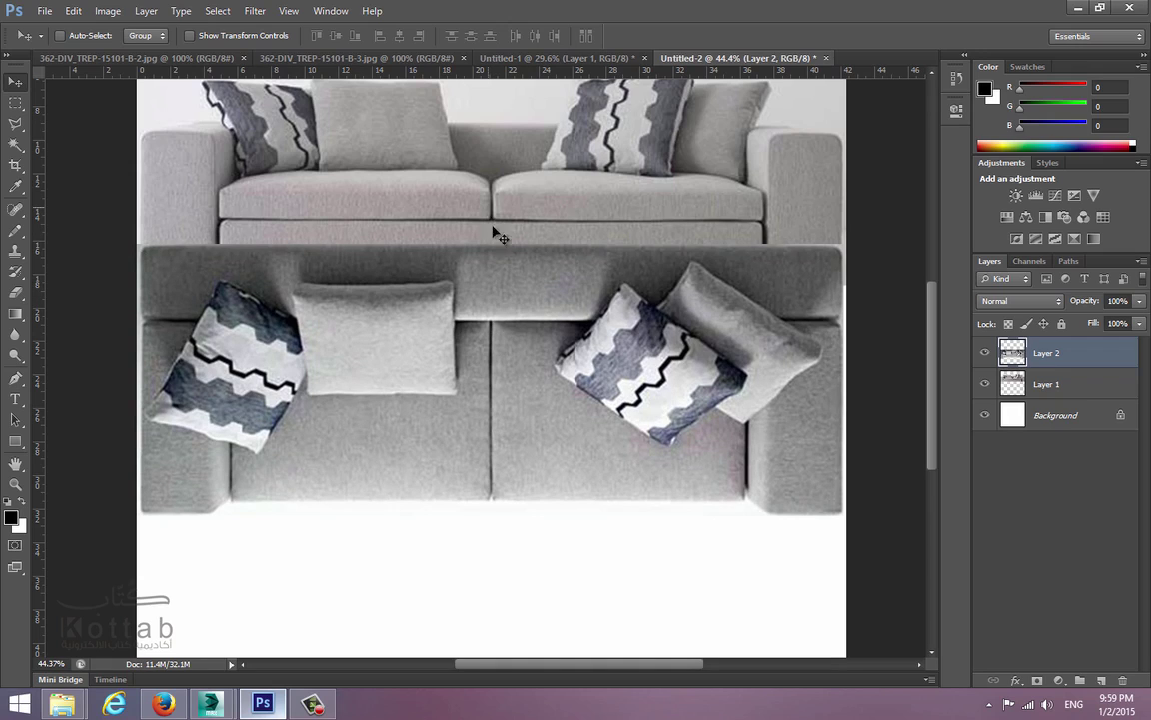
Step: Move the top-view couch straight down to the lower part of the canvas, clear of the front view
left_click_drag(509, 288, 520, 428, "shift")
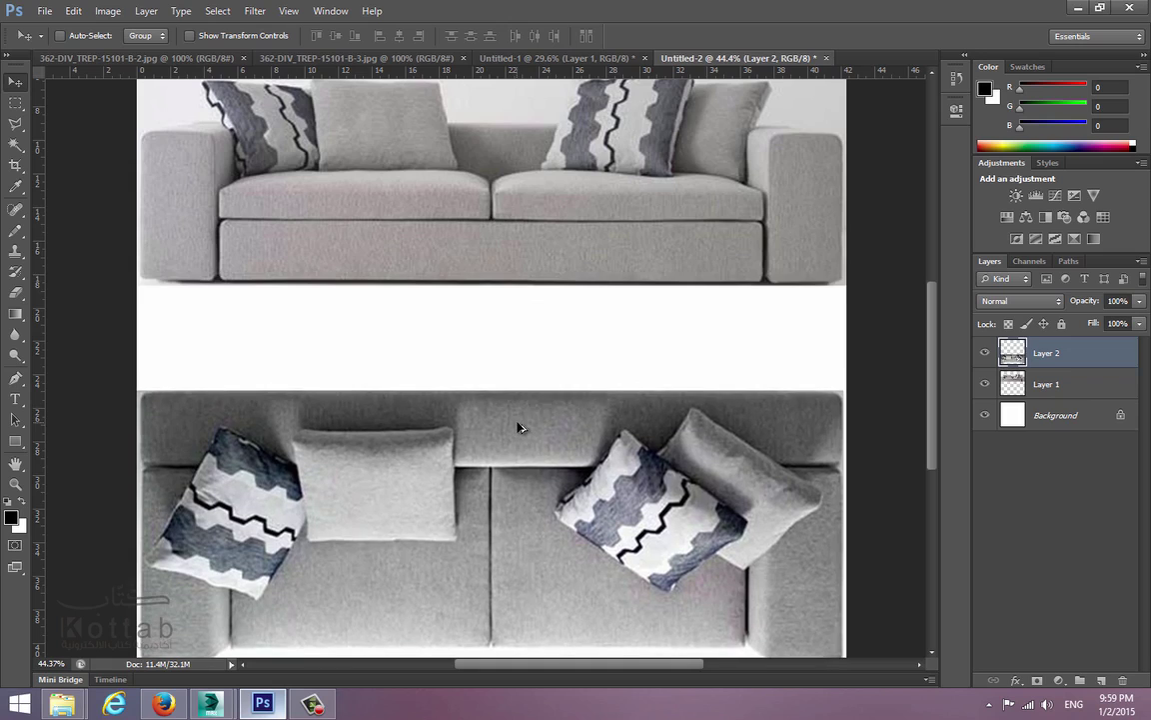
scroll(520, 429, "down", 2, "alt")
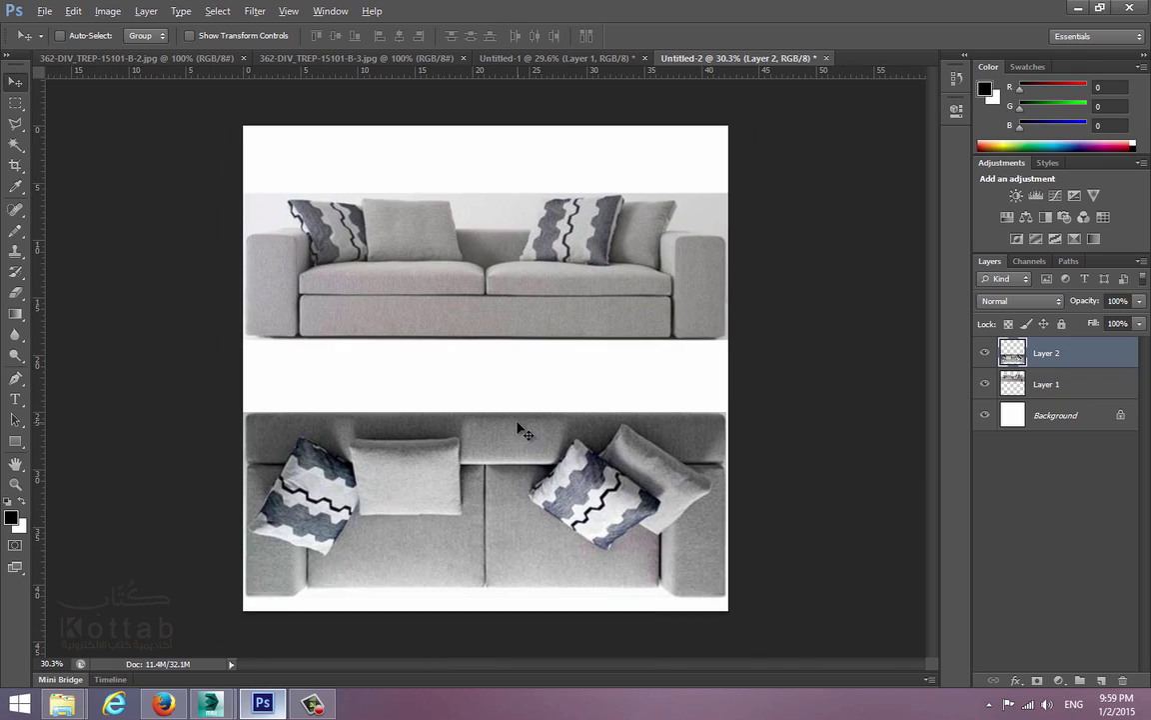
left_click(986, 354)
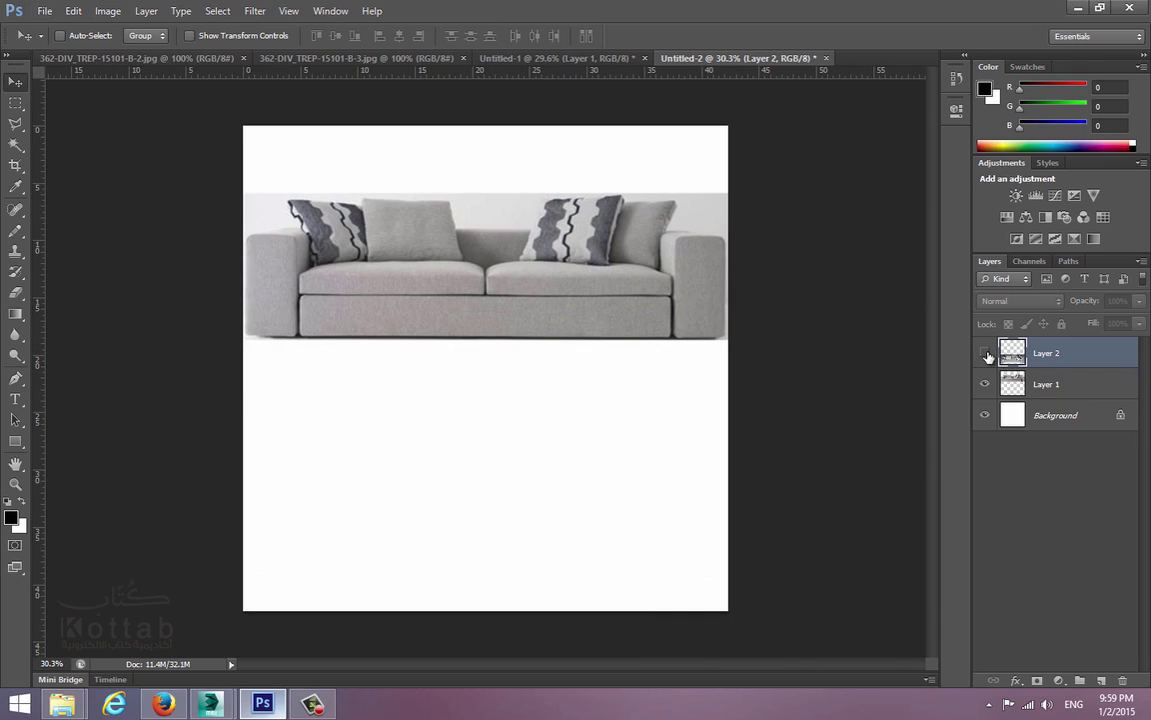
key("ctrl+shift+s")
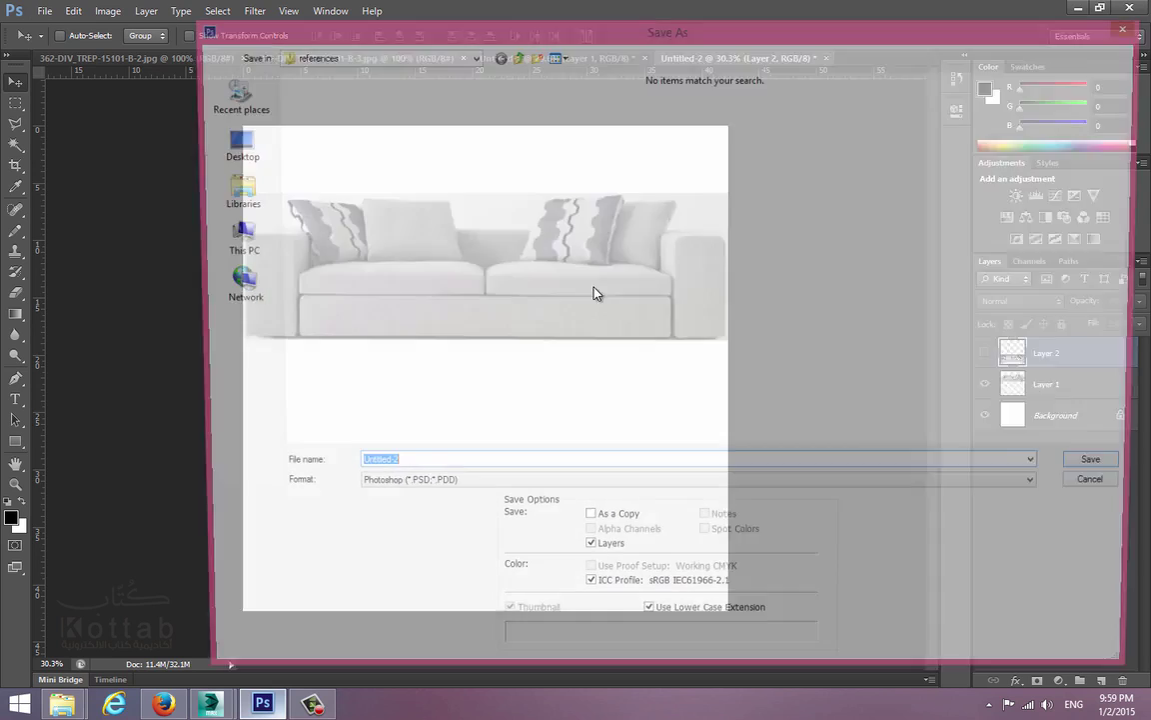
left_click(465, 490)
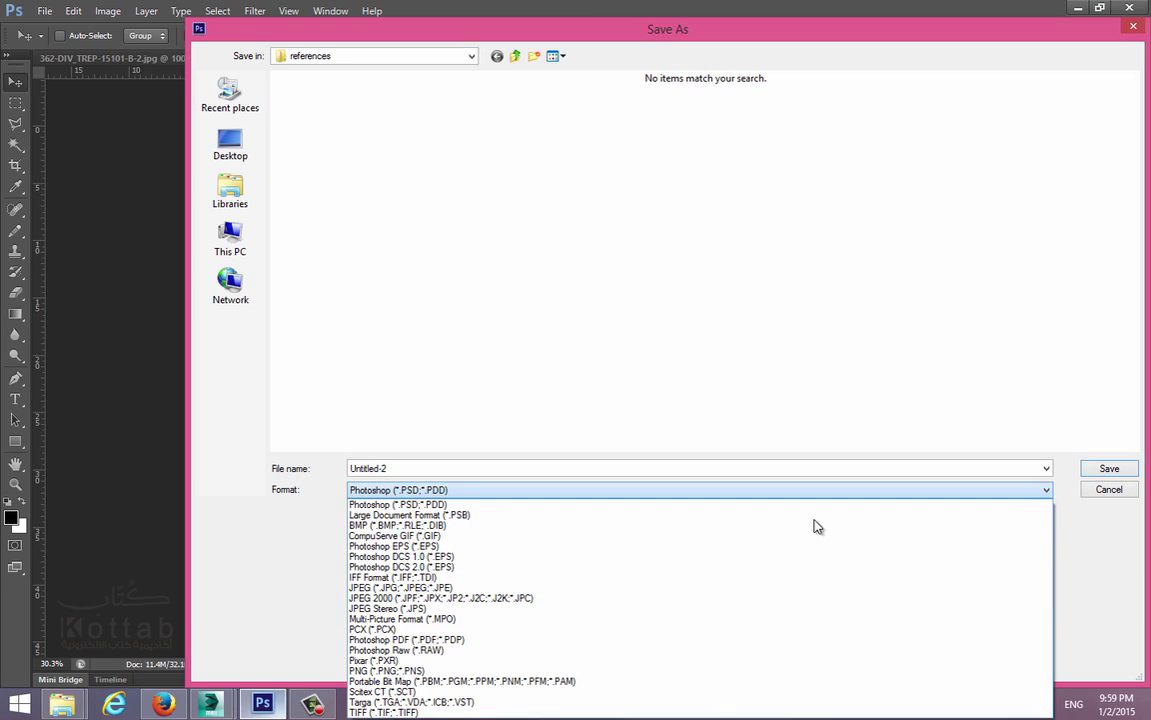
left_click(1107, 489)
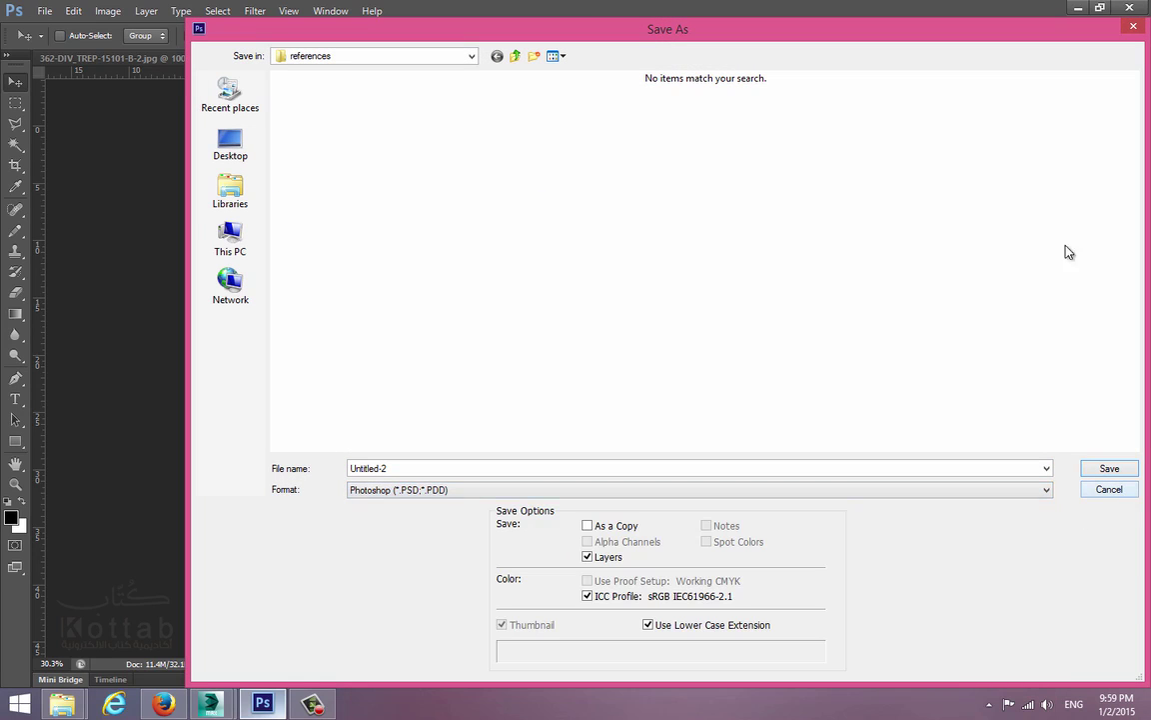
left_click(1132, 27)
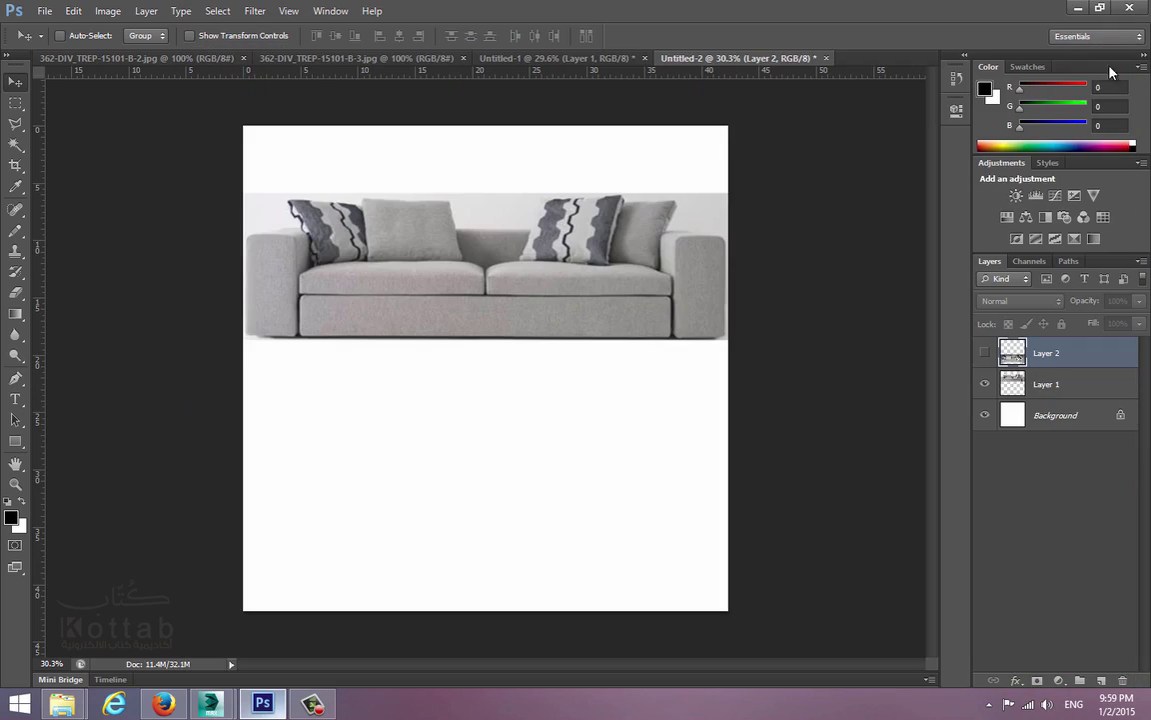
Step: Show the top-view couch layer, hide the front-view layer, and minimize Photoshop
left_click(986, 354)
left_click(986, 384)
left_click(1077, 8)
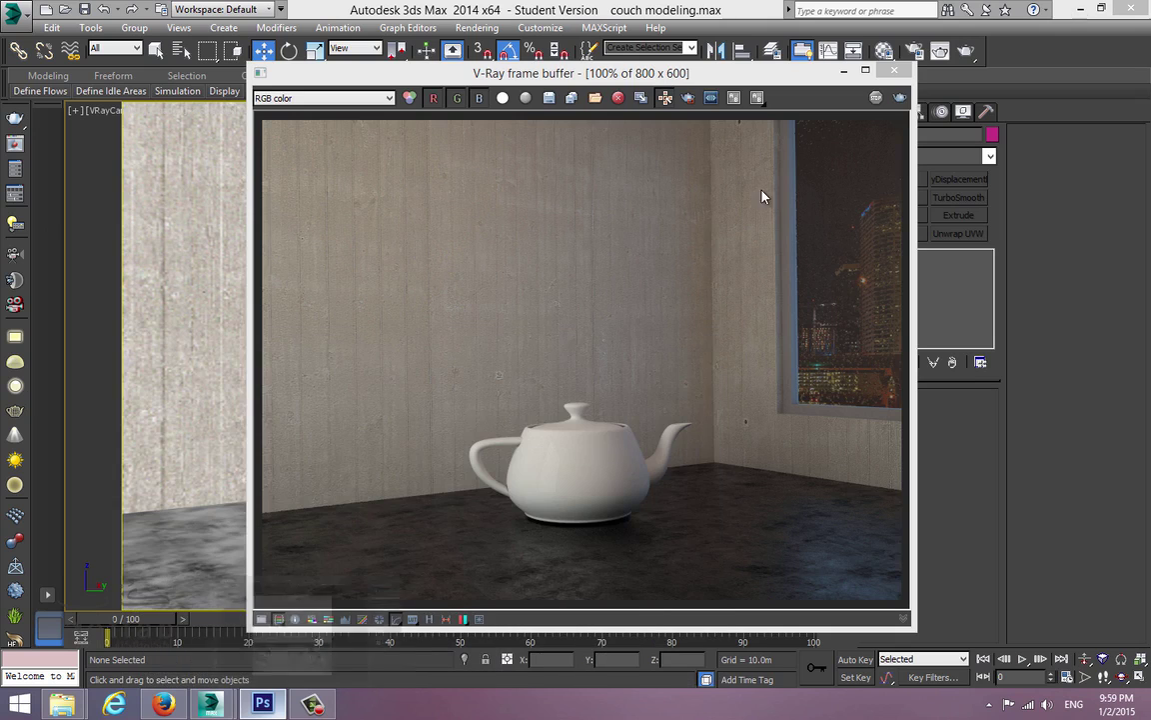
Step: Check the saved couch front and couch top images in the references folder
mouse_move(200, 650)
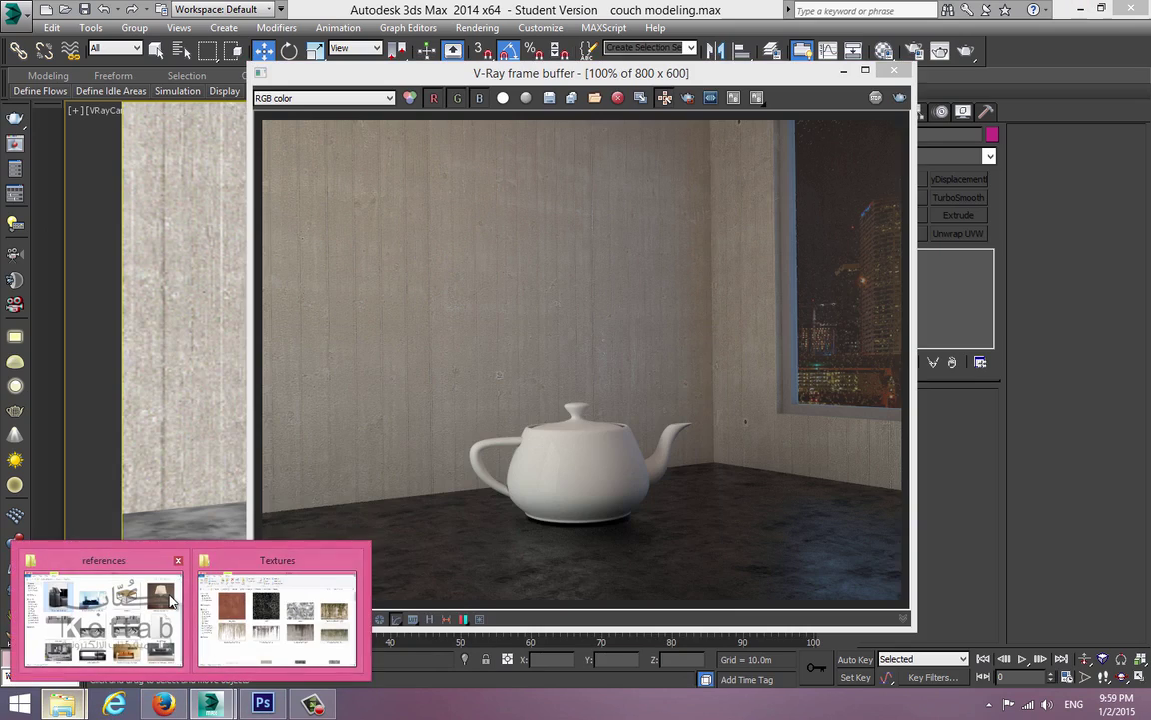
left_click(160, 605)
left_click(315, 386)
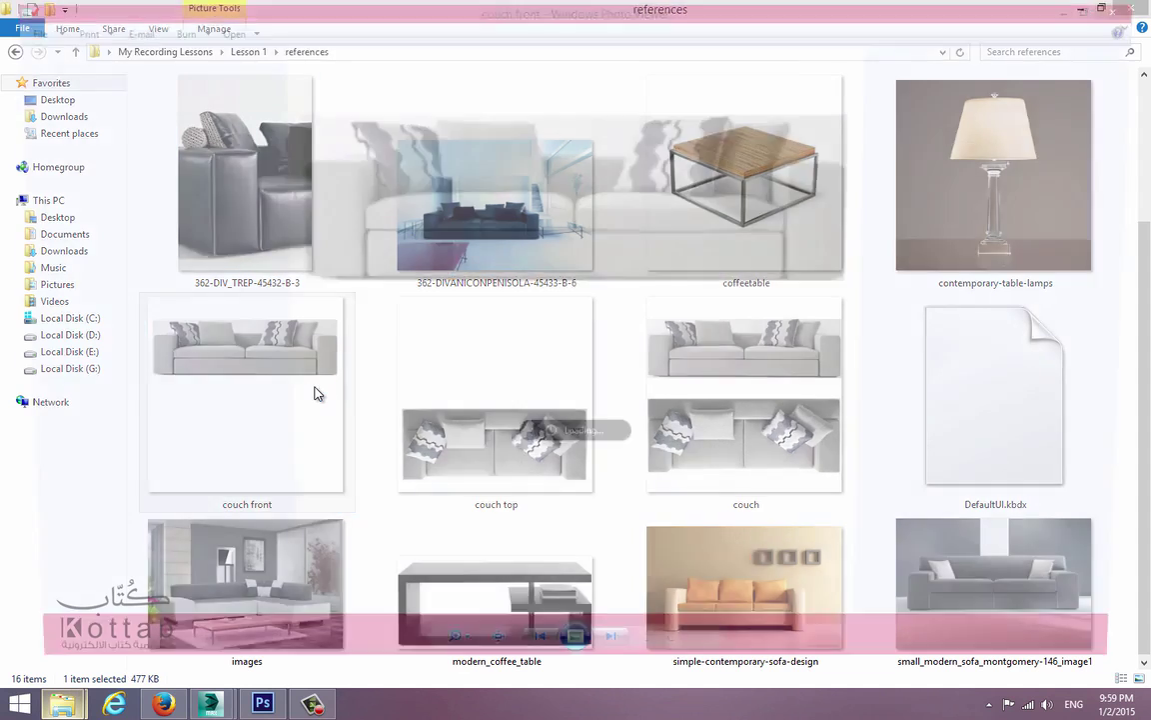
key("Right")
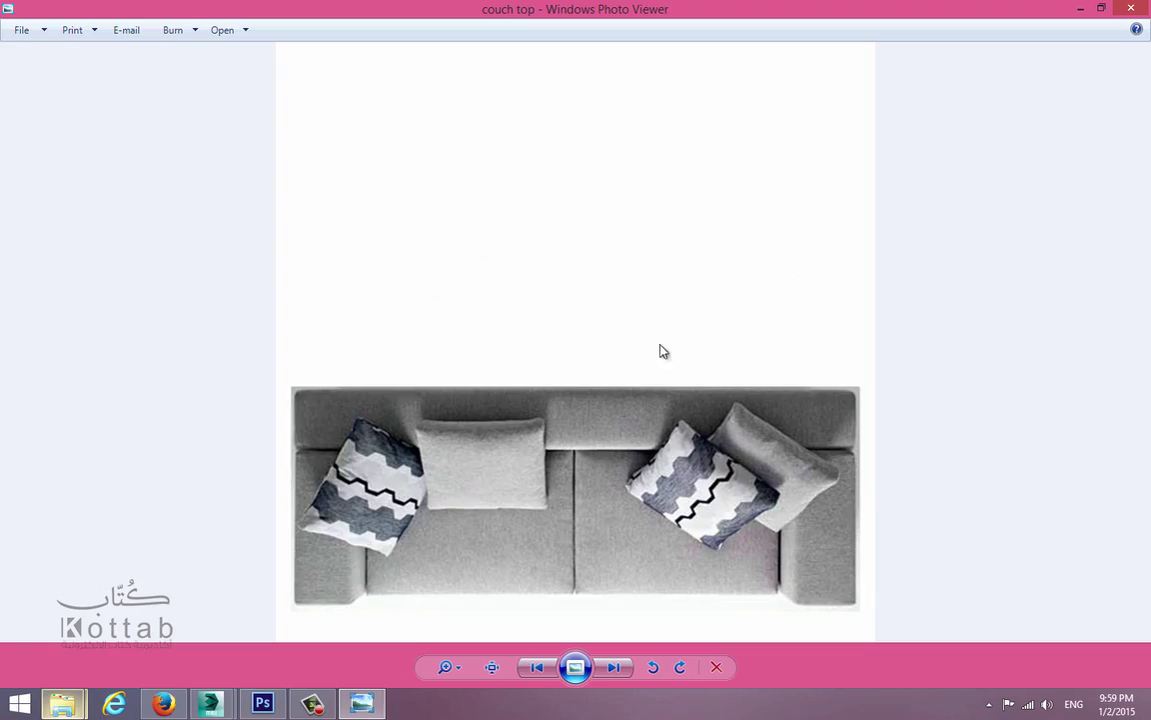
left_click(1127, 8)
Step: Switch to 3ds Max, close the V-Ray frame buffer and change the camera viewport to a Perspective view of the scene
mouse_move(209, 705)
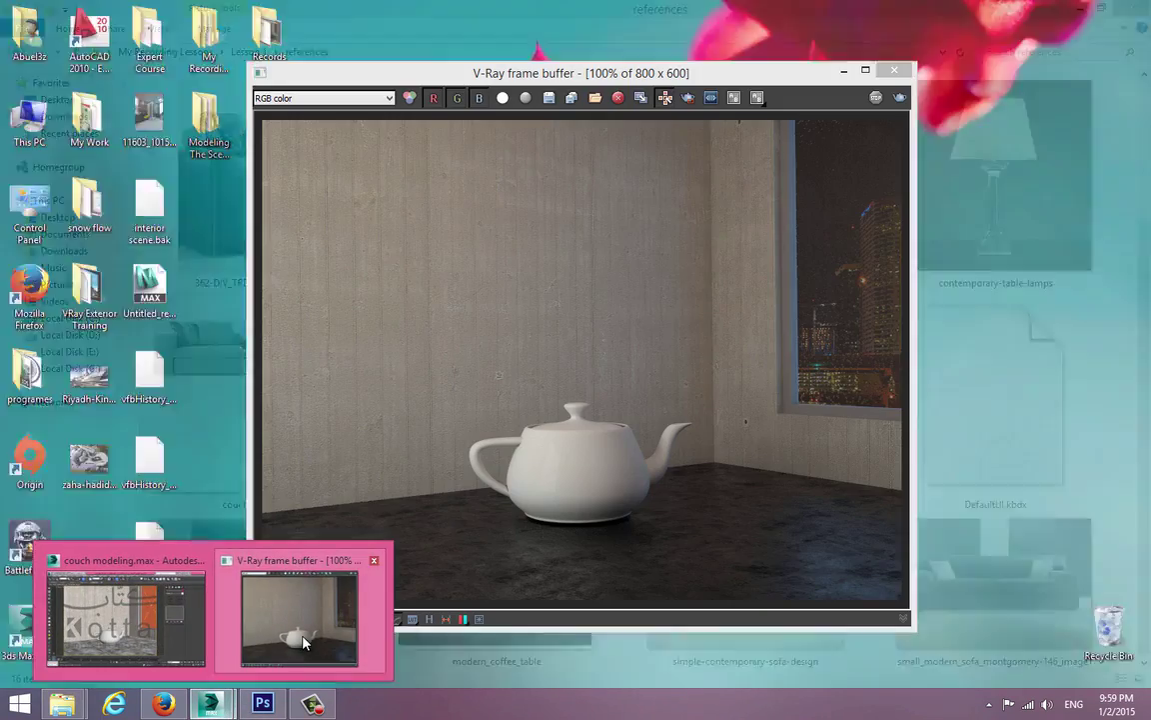
left_click(305, 642)
left_click(890, 71)
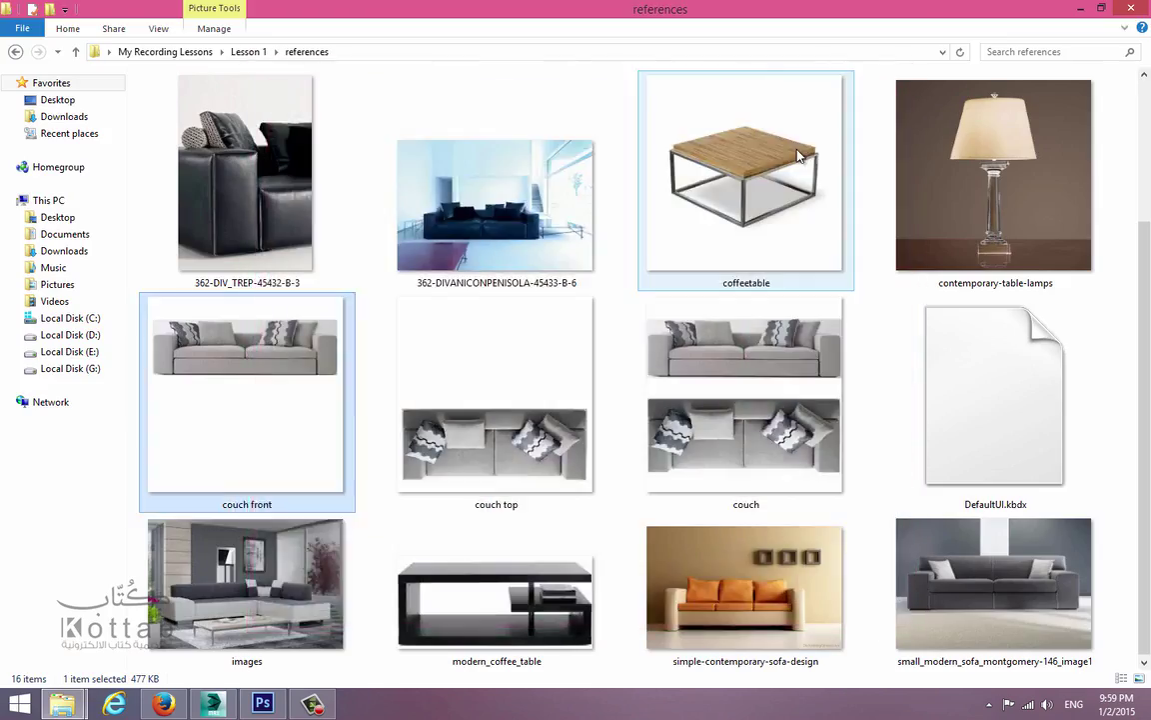
key("p")
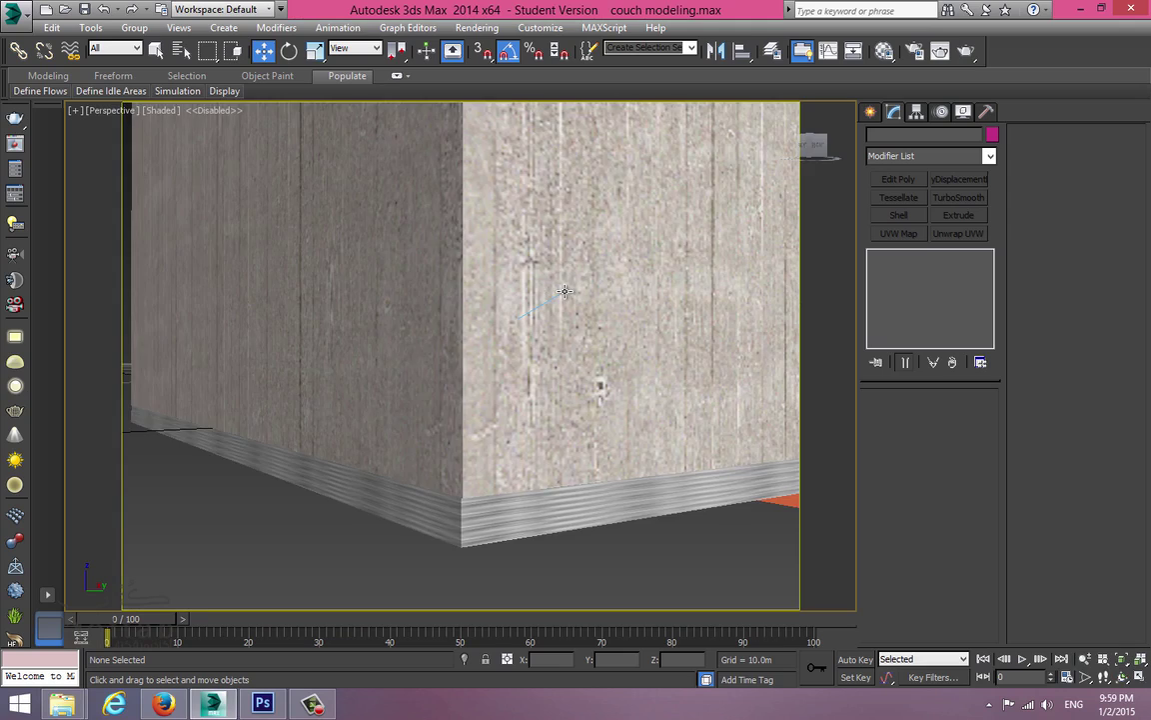
scroll(561, 297, "down", 3)
middle_click_drag(561, 296, 635, 356, "alt")
scroll(543, 379, "down", 2)
scroll(507, 388, "down", 2)
scroll(635, 356, "down", 1)
Step: Draw a plane about 5.28 m long and 1.91 m wide beside the room in the maximized overhead orthographic viewport
key("alt+w")
right_click(365, 283)
key("alt+w")
scroll(365, 283, "down", 8)
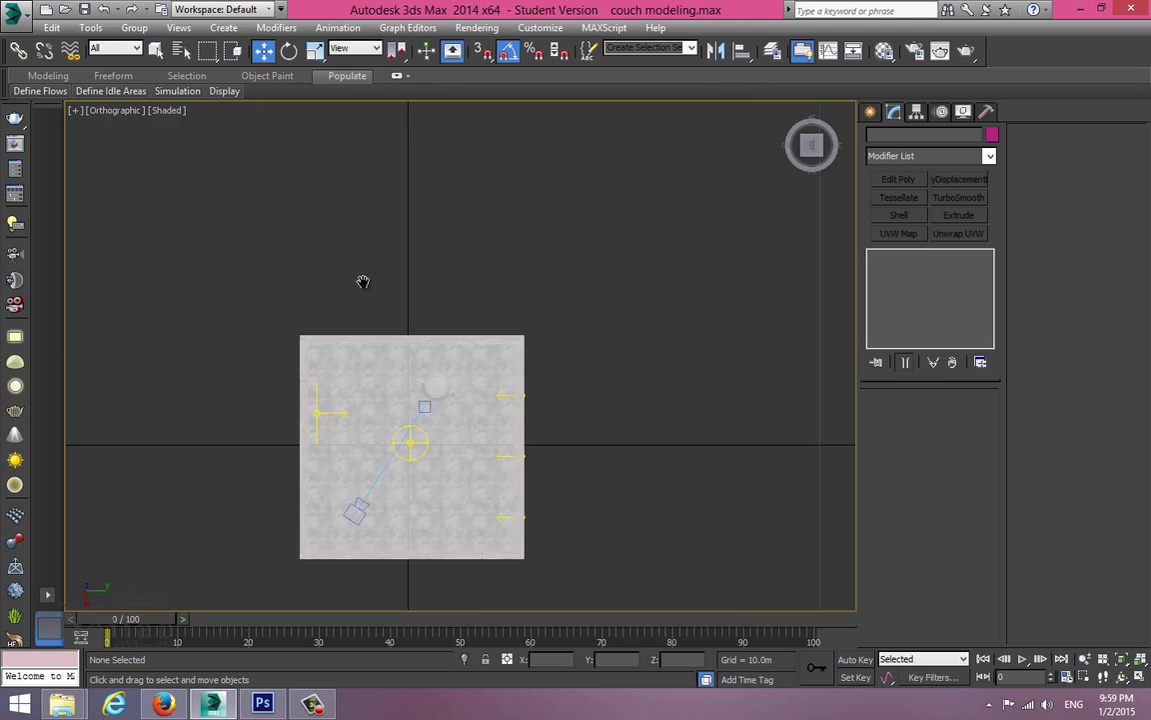
left_click(871, 111)
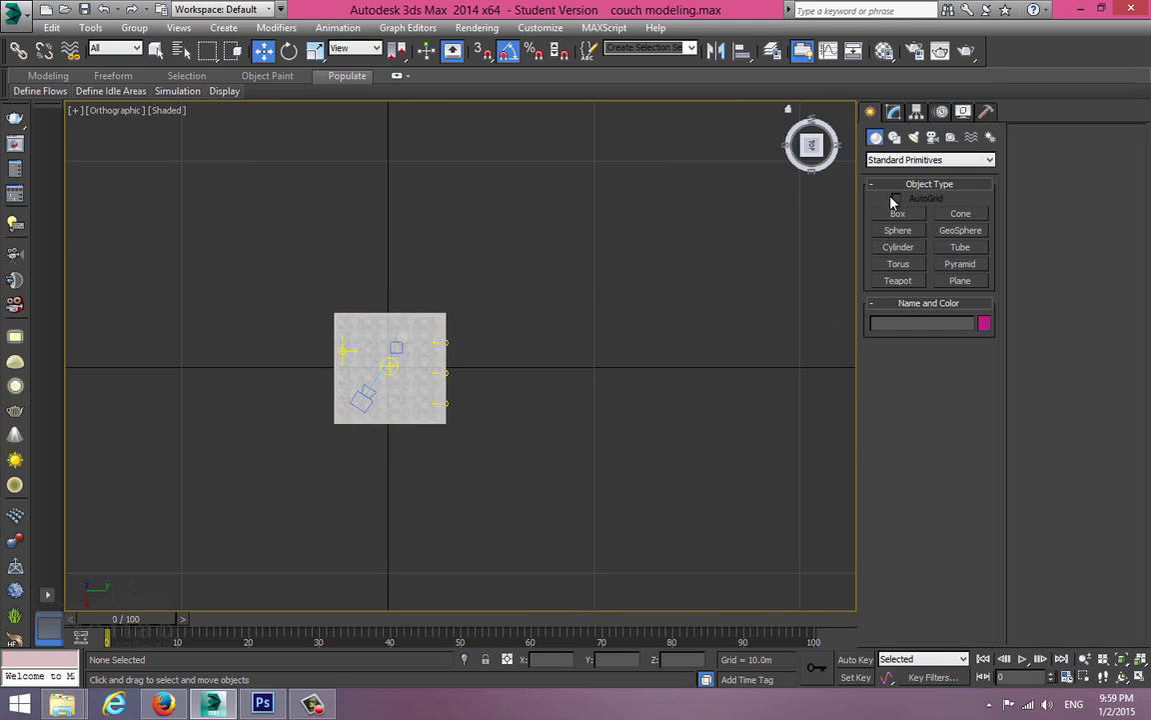
left_click(960, 280)
scroll(362, 321, "up", 4)
left_click_drag(290, 240, 597, 350)
right_click(609, 322)
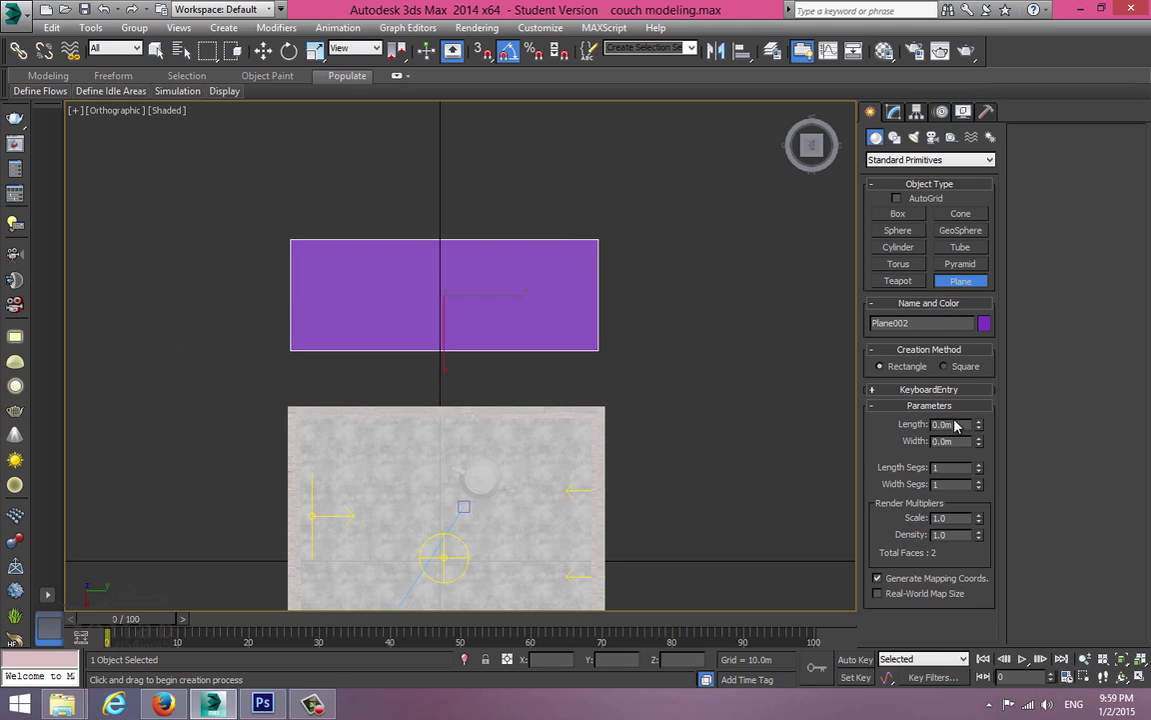
right_click(517, 295)
Step: Set the new plane's length to 2.4 m and its width to 0.95 m
left_click(894, 113)
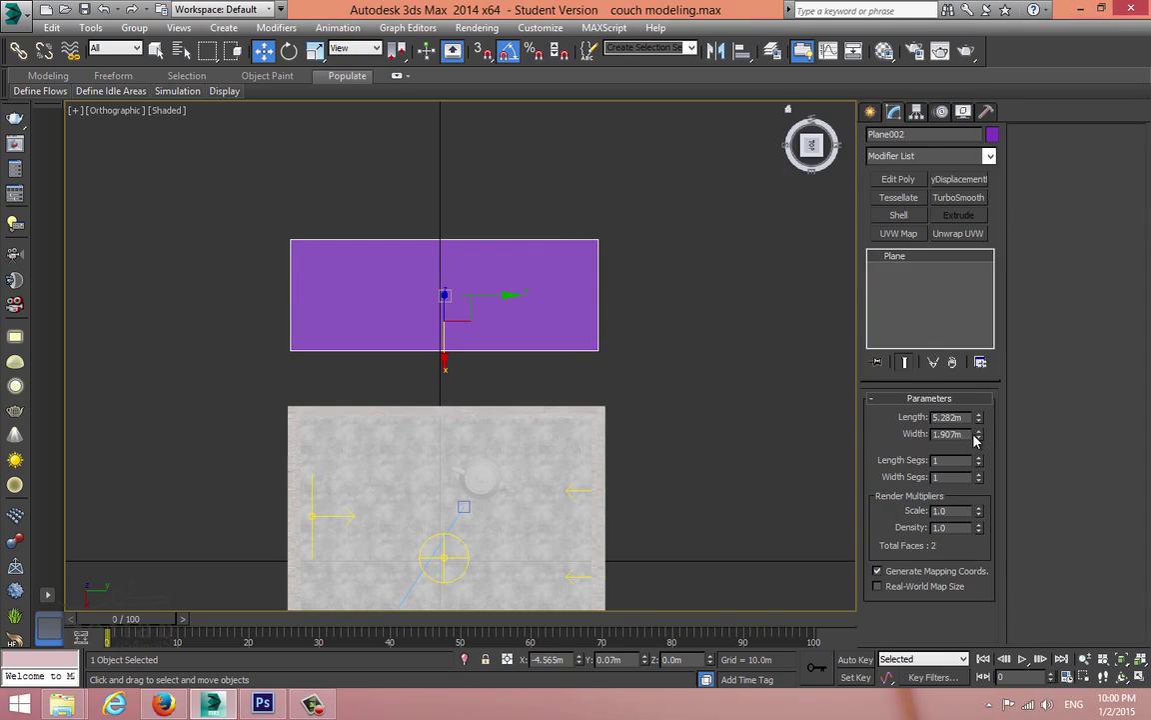
double_click(966, 417)
type("2.")
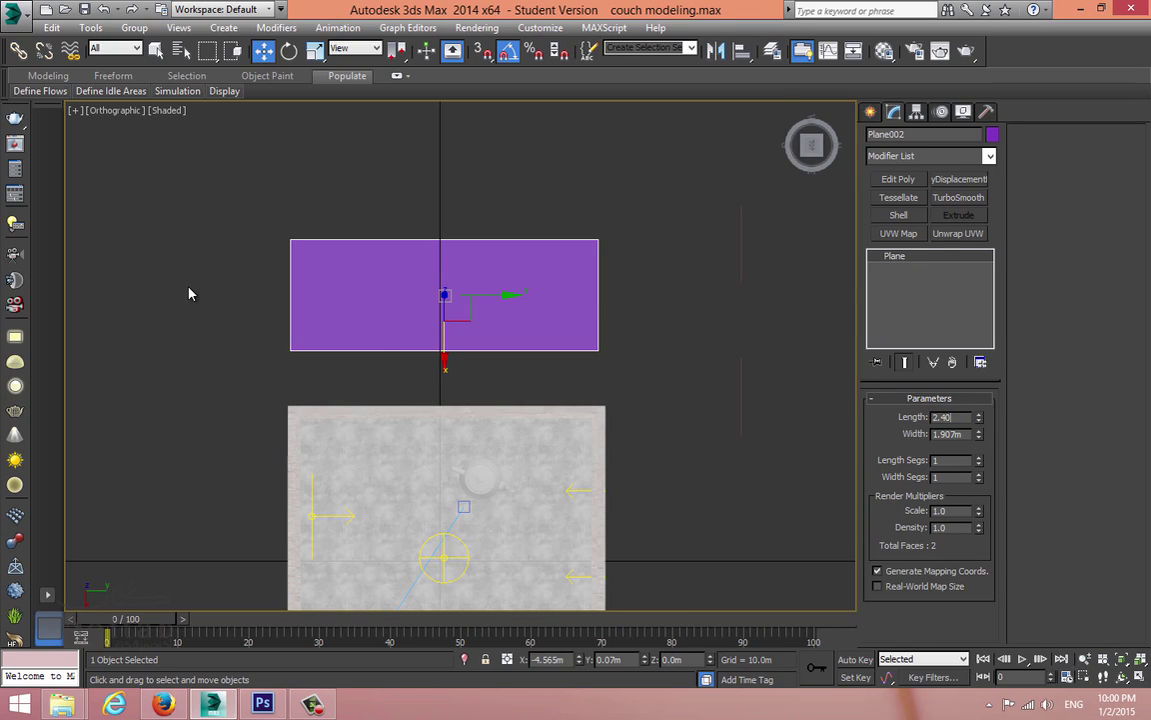
type("4")
key("Return")
type("0.95")
key("Return")
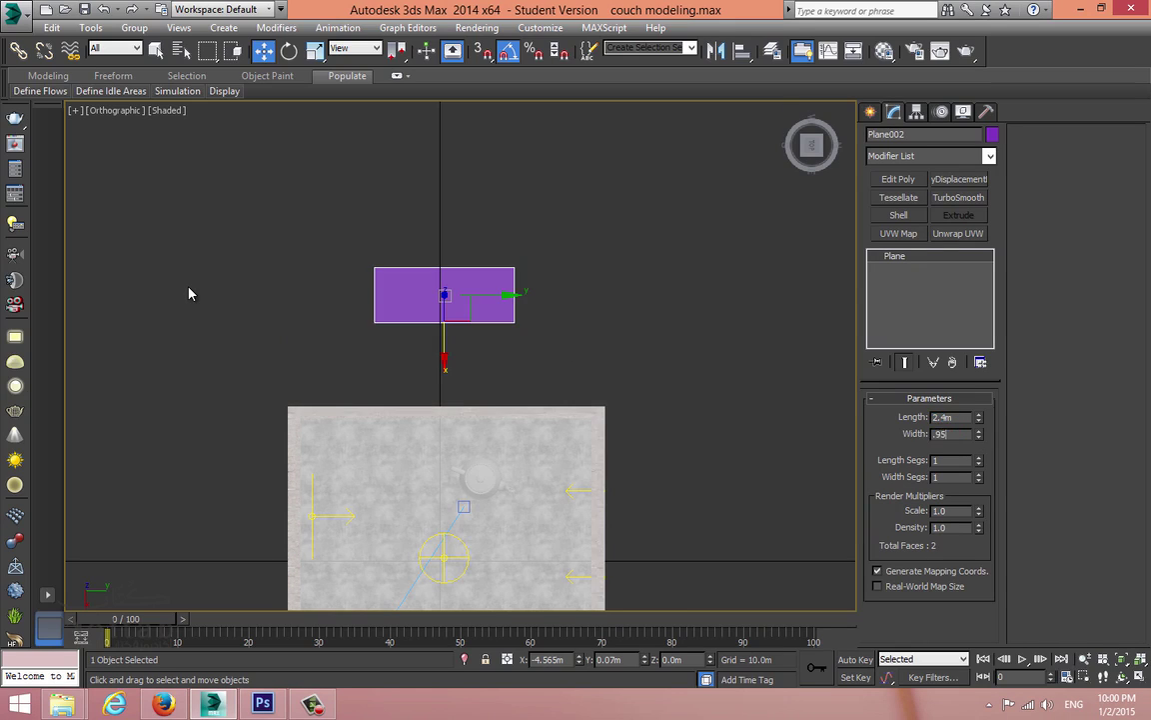
Step: Convert the 2.4 m by 0.95 m plane to Editable Poly in the maximized Perspective viewport
key("alt+w")
right_click(558, 402)
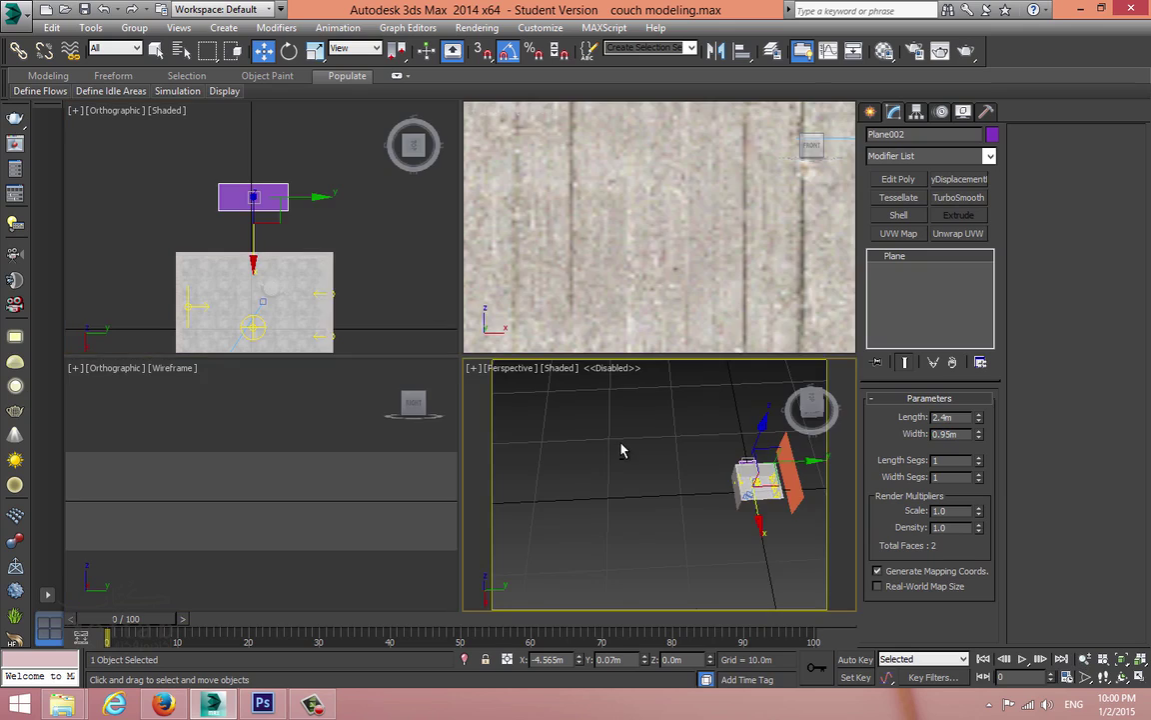
key("alt+w")
key("z")
middle_click_drag(552, 411, 585, 387, "alt")
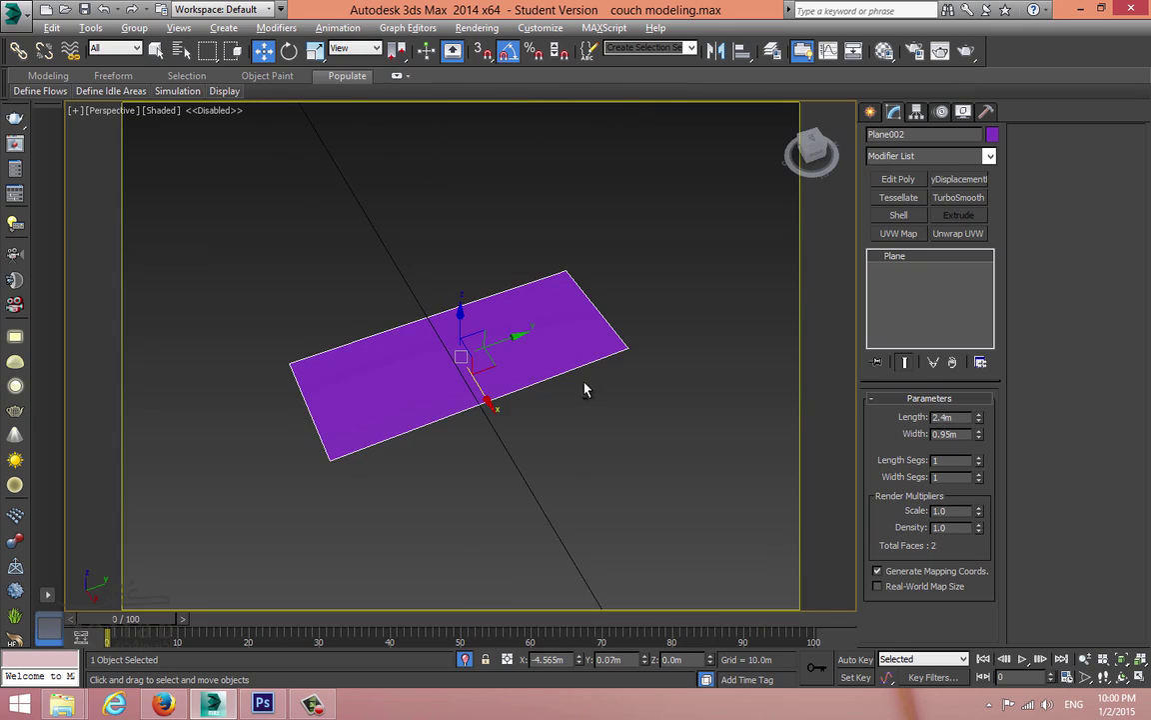
middle_click_drag(588, 391, 545, 398, "alt")
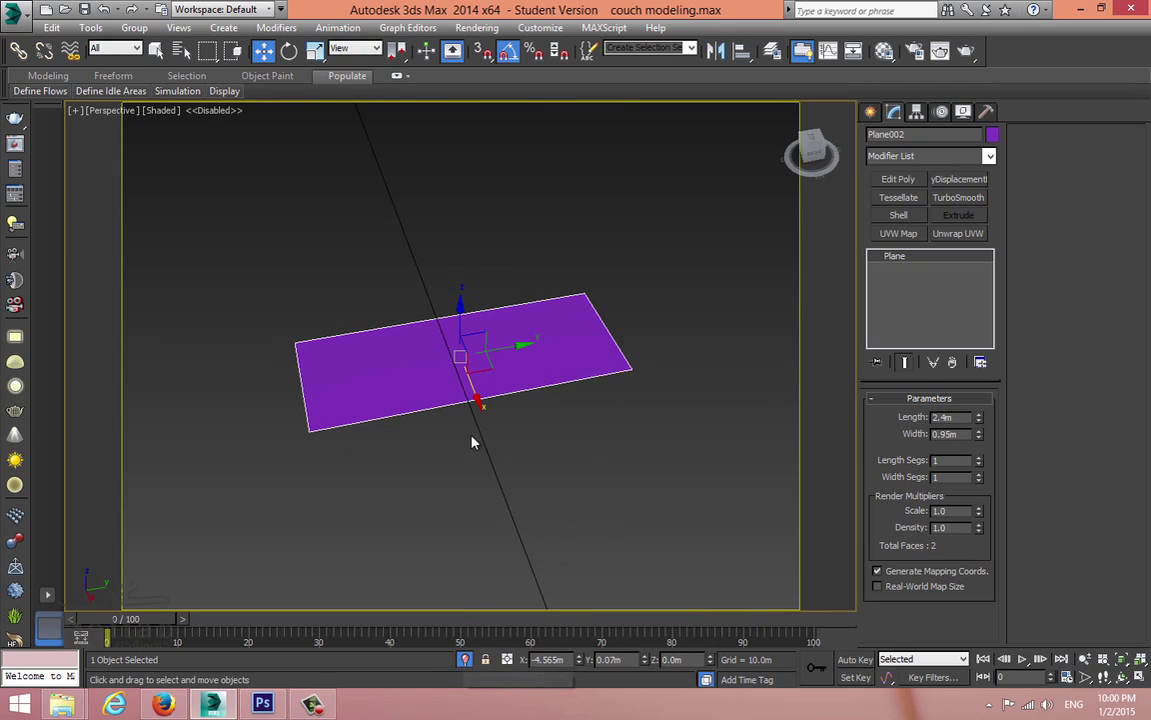
right_click(463, 349)
mouse_move(608, 496)
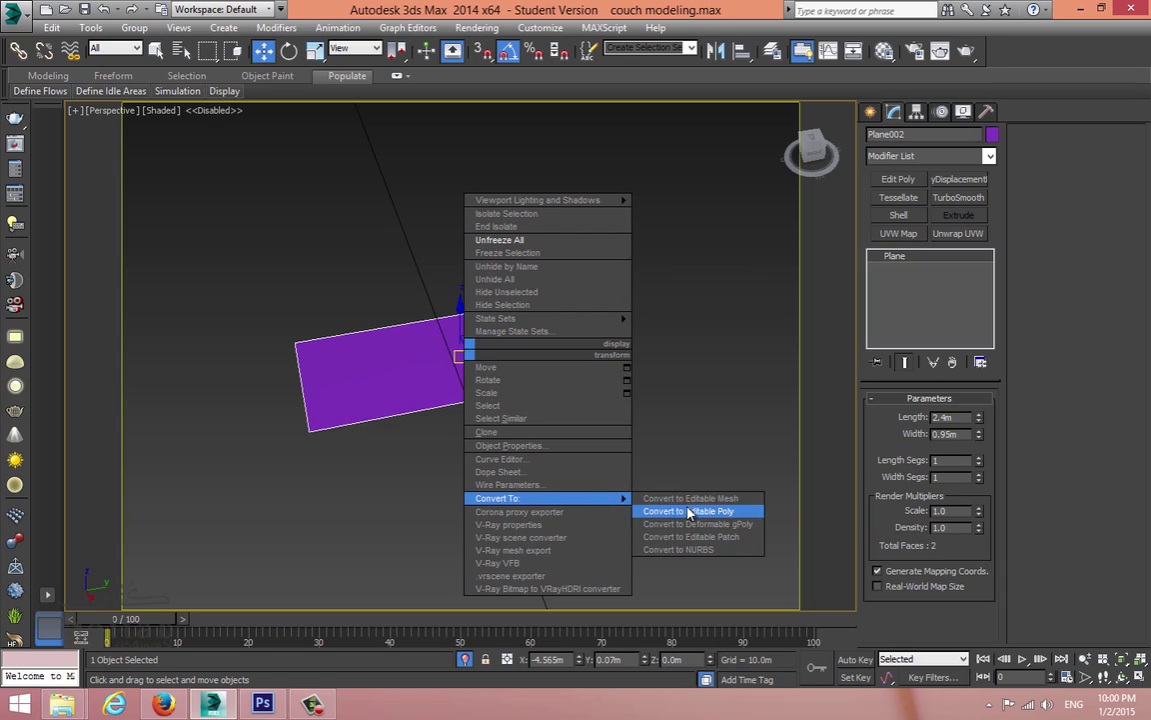
left_click(680, 443)
Step: Extend the plane's long rear edge straight up as a vertical panel, and leave edge editing
middle_click_drag(593, 413, 527, 372, "alt")
key("2")
left_click(505, 353)
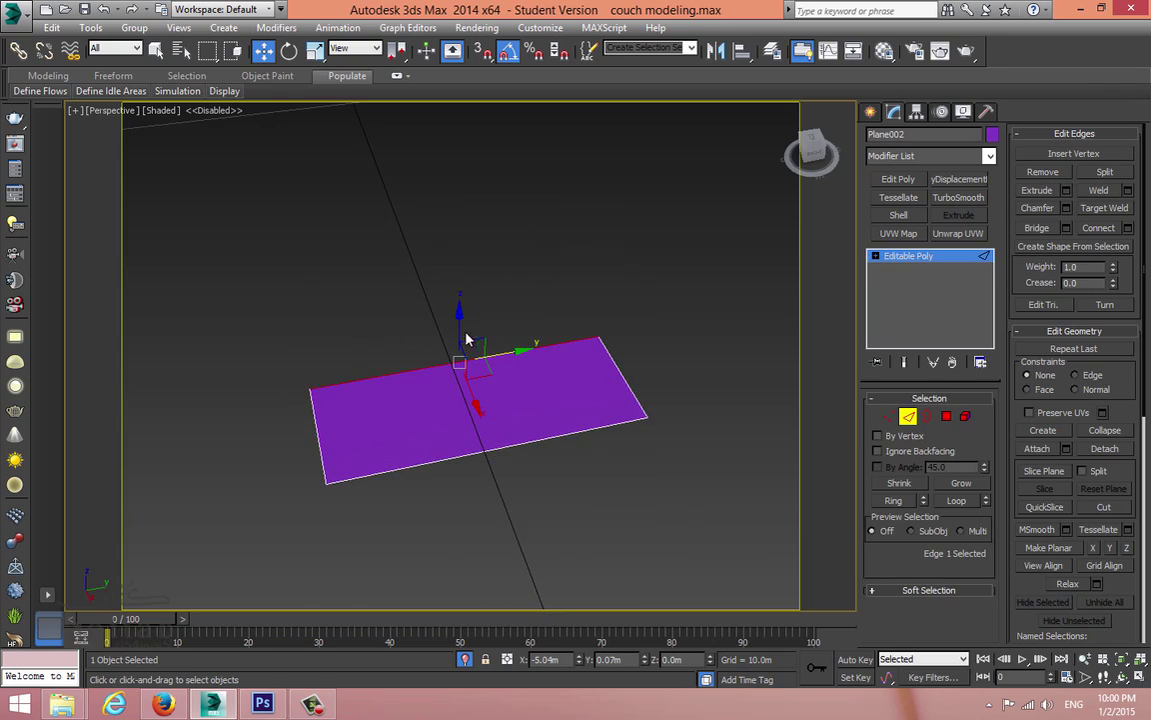
left_click_drag(459, 305, 462, 264, "shift")
middle_click_drag(515, 366, 590, 366, "alt")
left_click(907, 415)
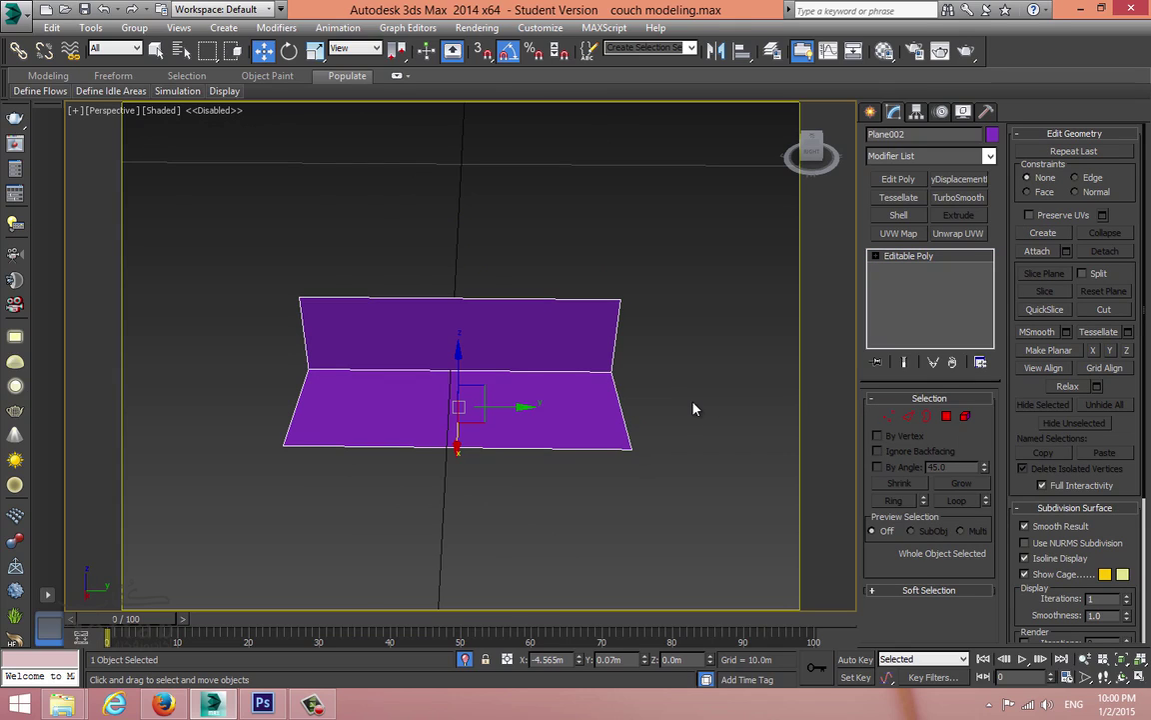
Step: Convert the L-shaped plane to Editable Poly again
middle_click_drag(571, 393, 548, 378, "alt")
right_click(547, 370)
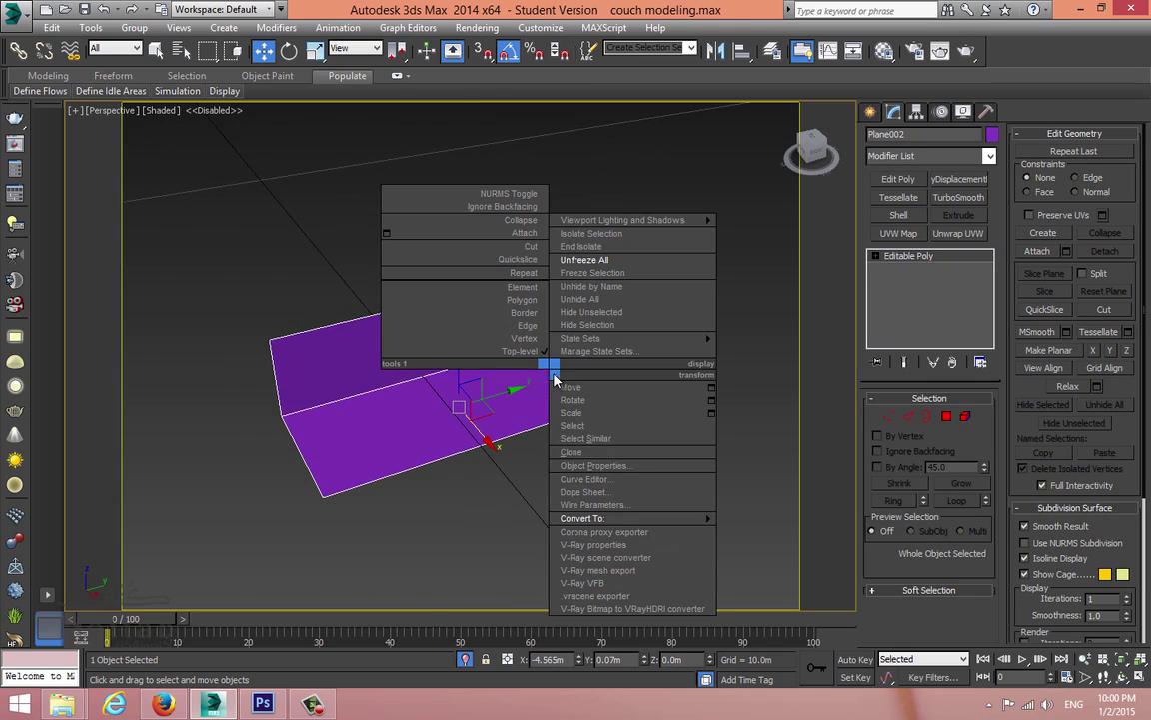
mouse_move(639, 518)
left_click(789, 530)
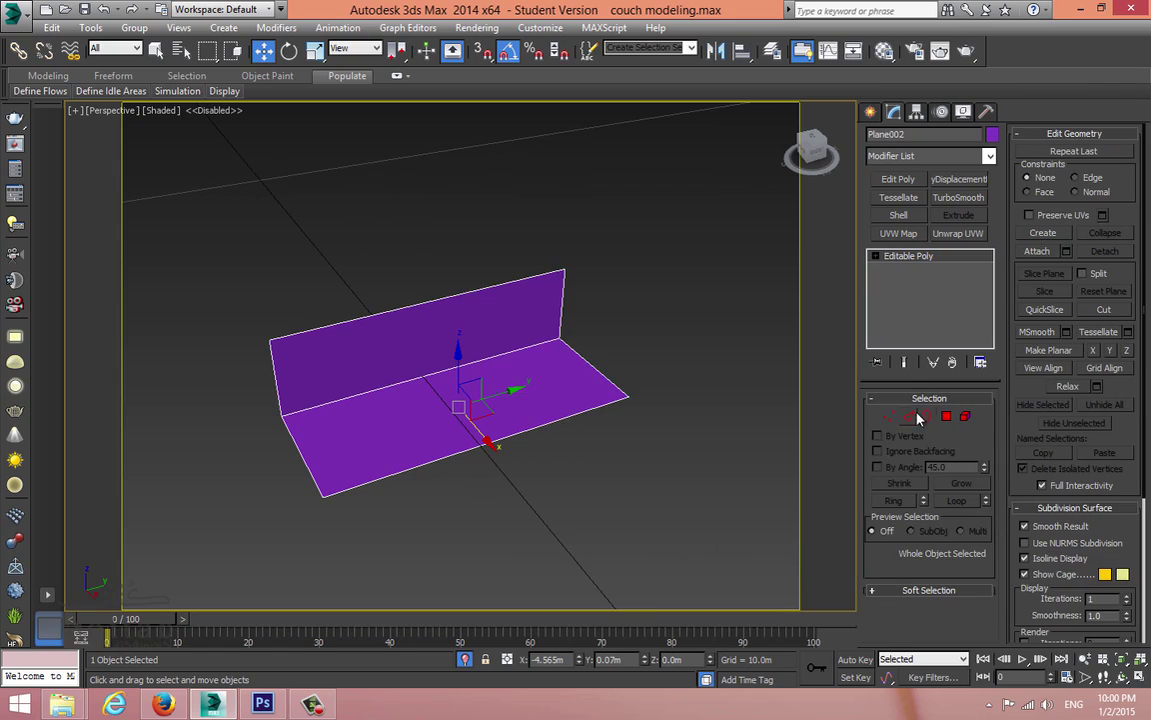
Step: Select the horizontal polygon of the L-shaped plane and bring up its material ID settings
left_click(946, 416)
left_click(486, 398)
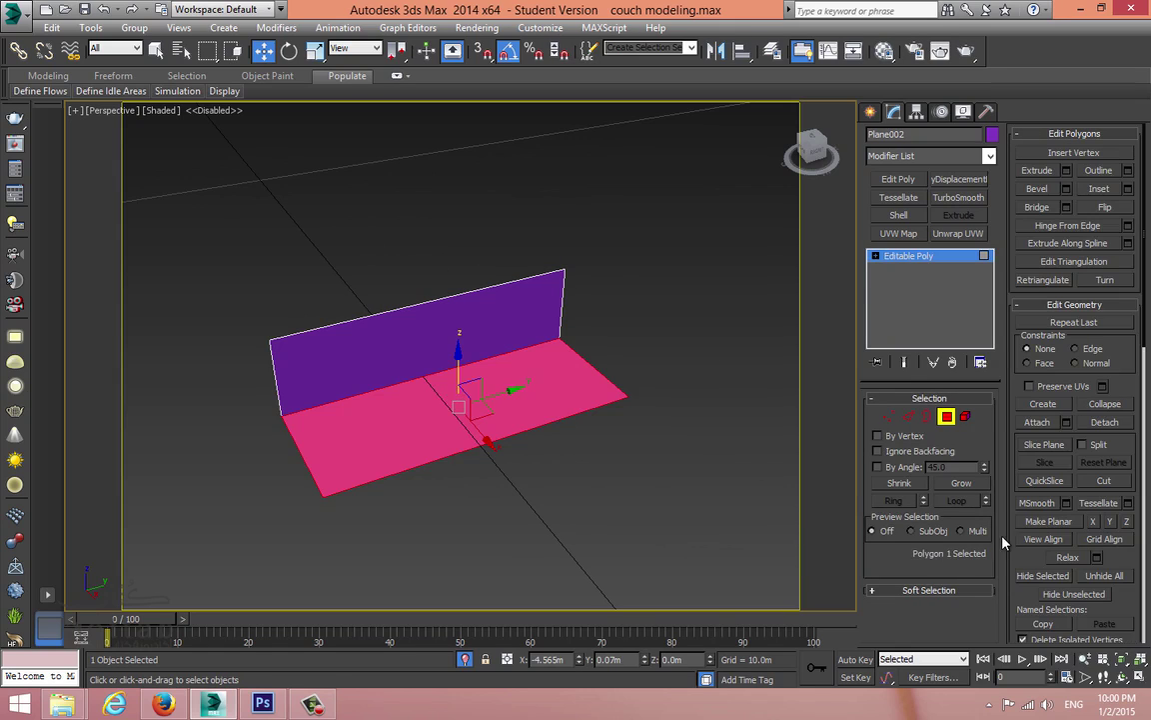
left_click_drag(1020, 557, 986, 271)
left_click_drag(1011, 399, 1019, 388)
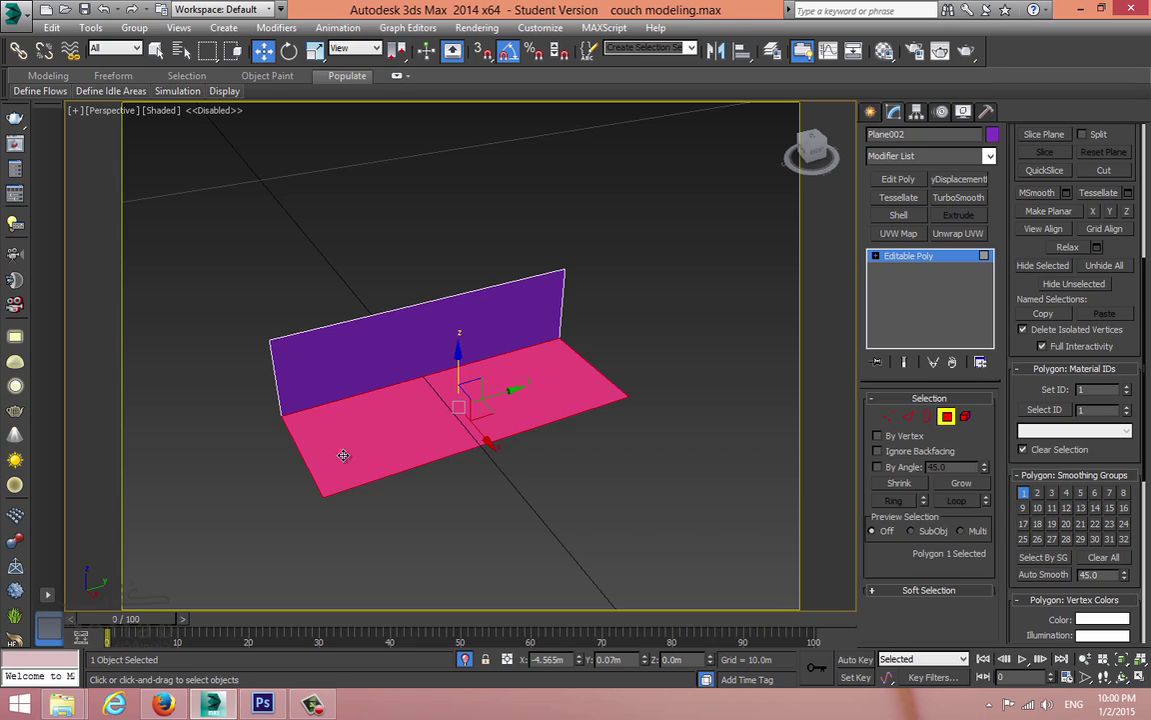
Step: Change Material #11 in the Material Editor to a Multi/Sub-Object material, discarding the old material
key("m")
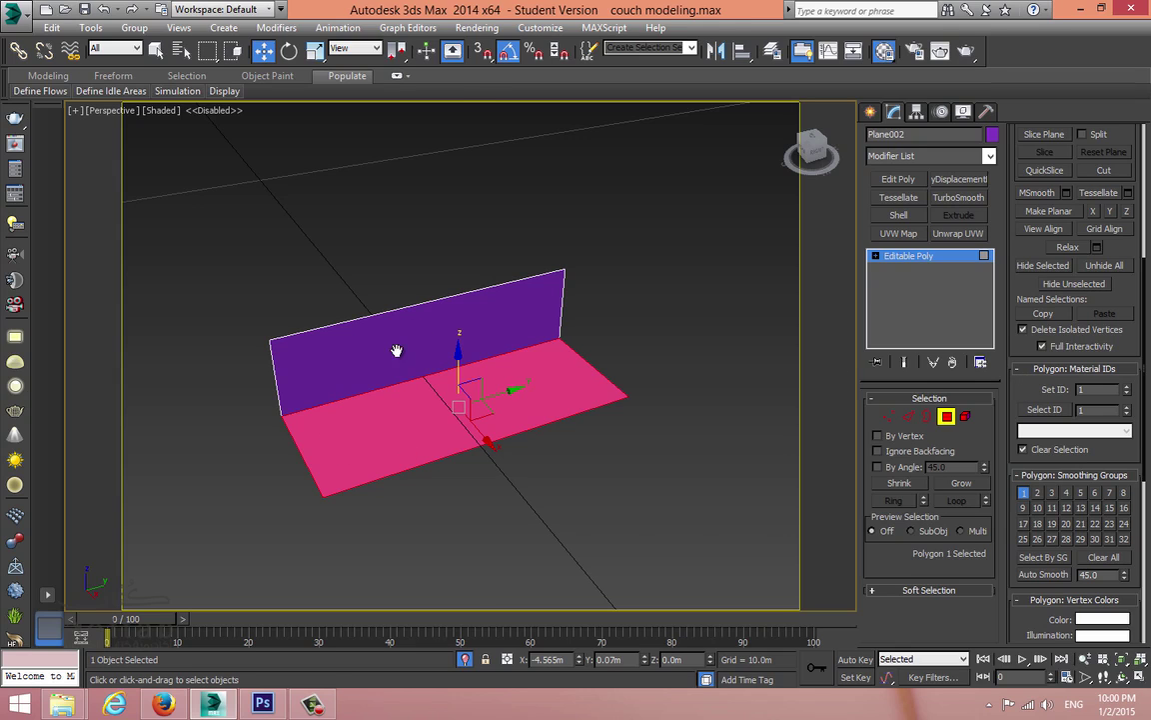
left_click(370, 102)
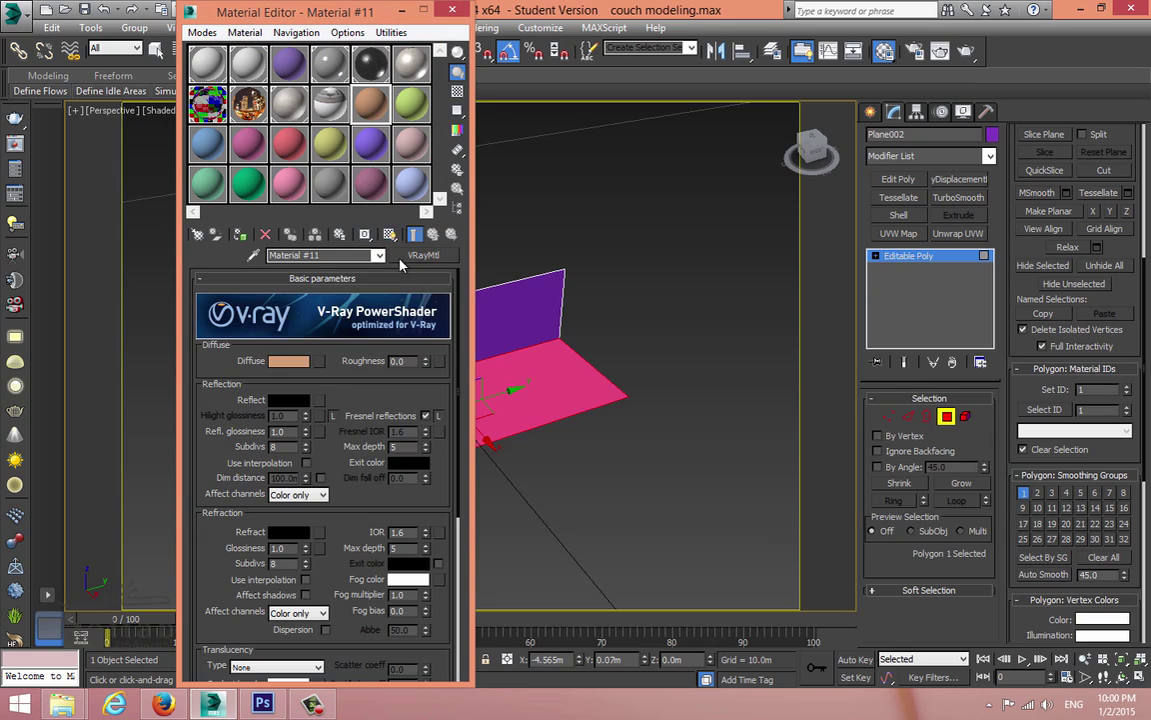
left_click(409, 258)
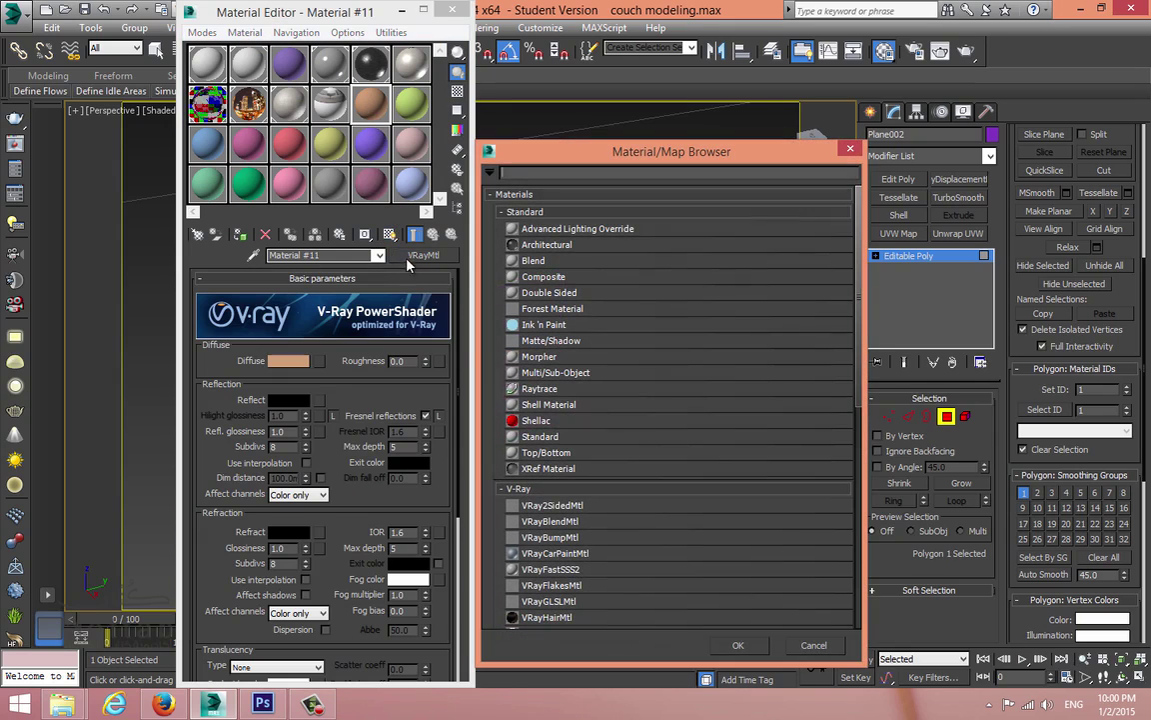
double_click(574, 375)
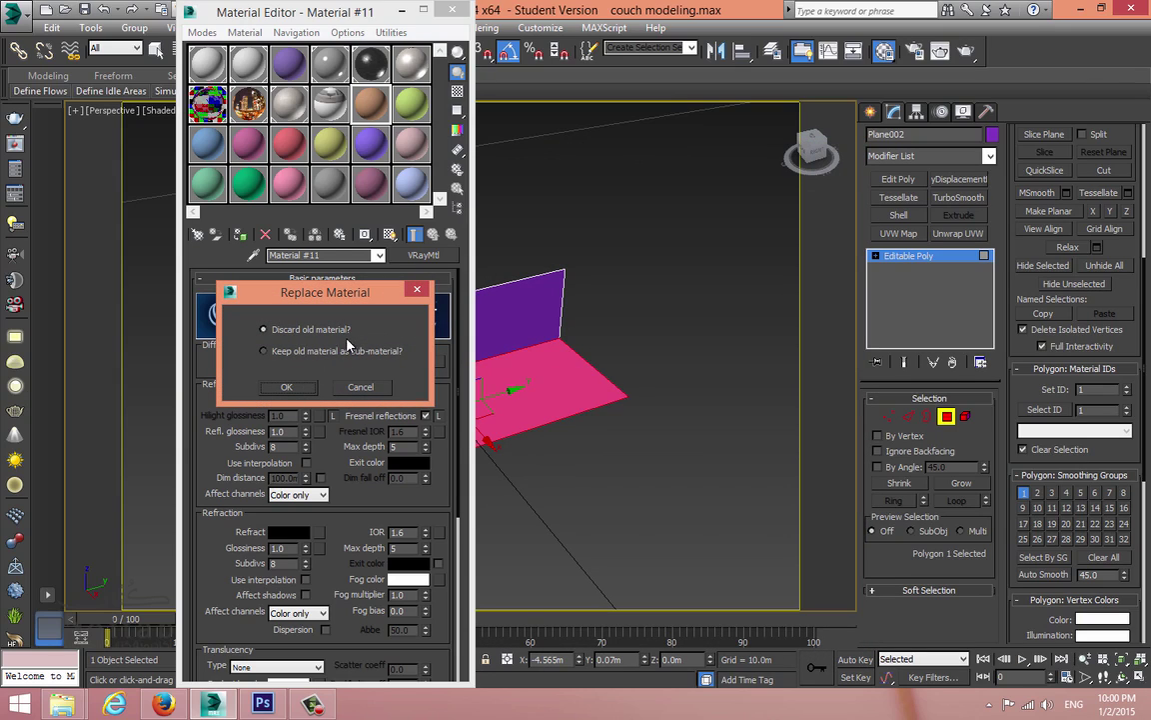
left_click(293, 387)
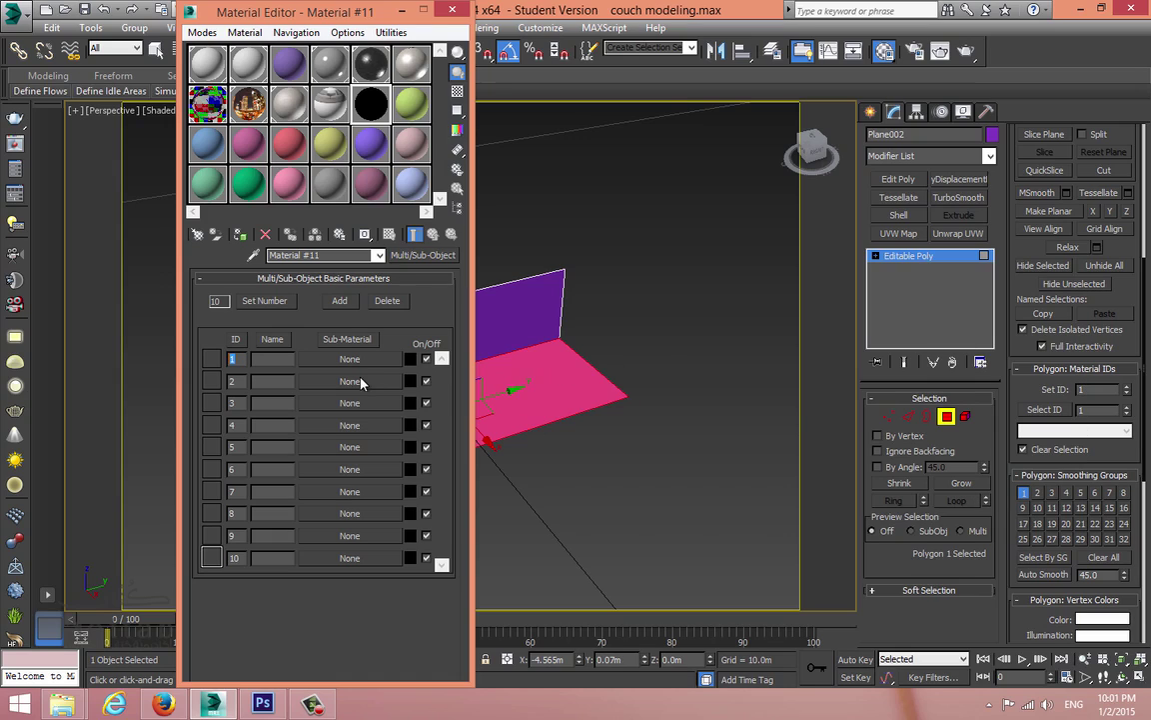
Step: Select the vertical panel's polygon and set its material ID to 2
left_click(241, 381)
left_click(553, 392)
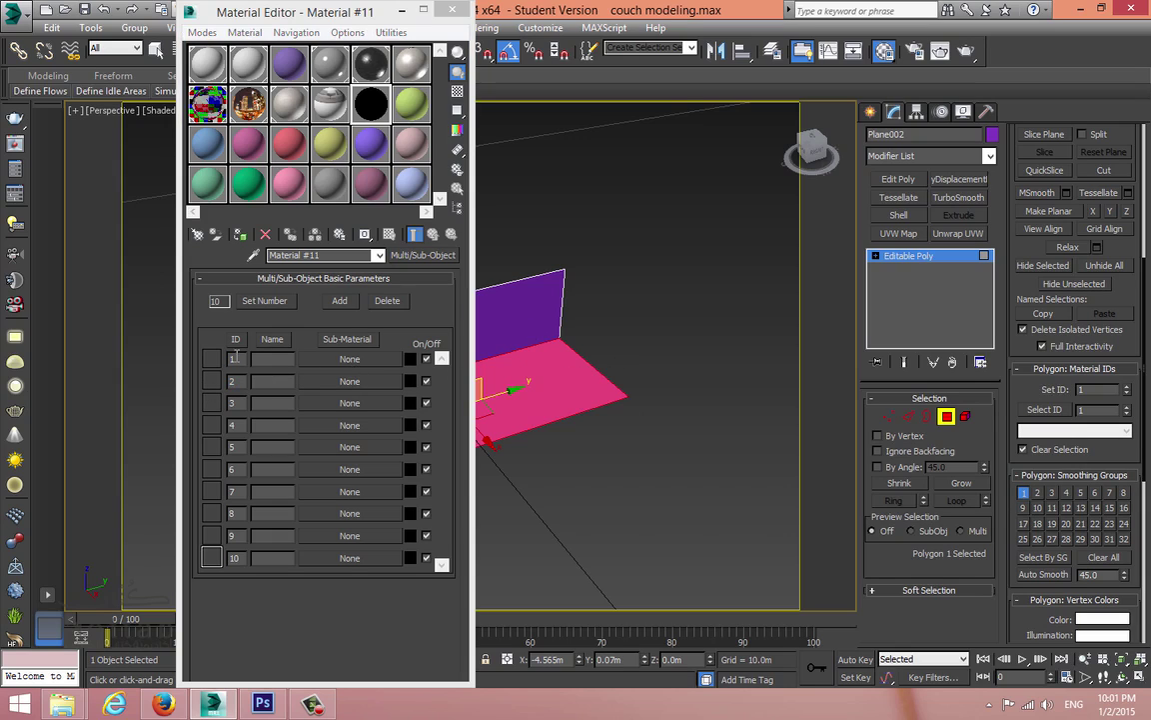
left_click(512, 331)
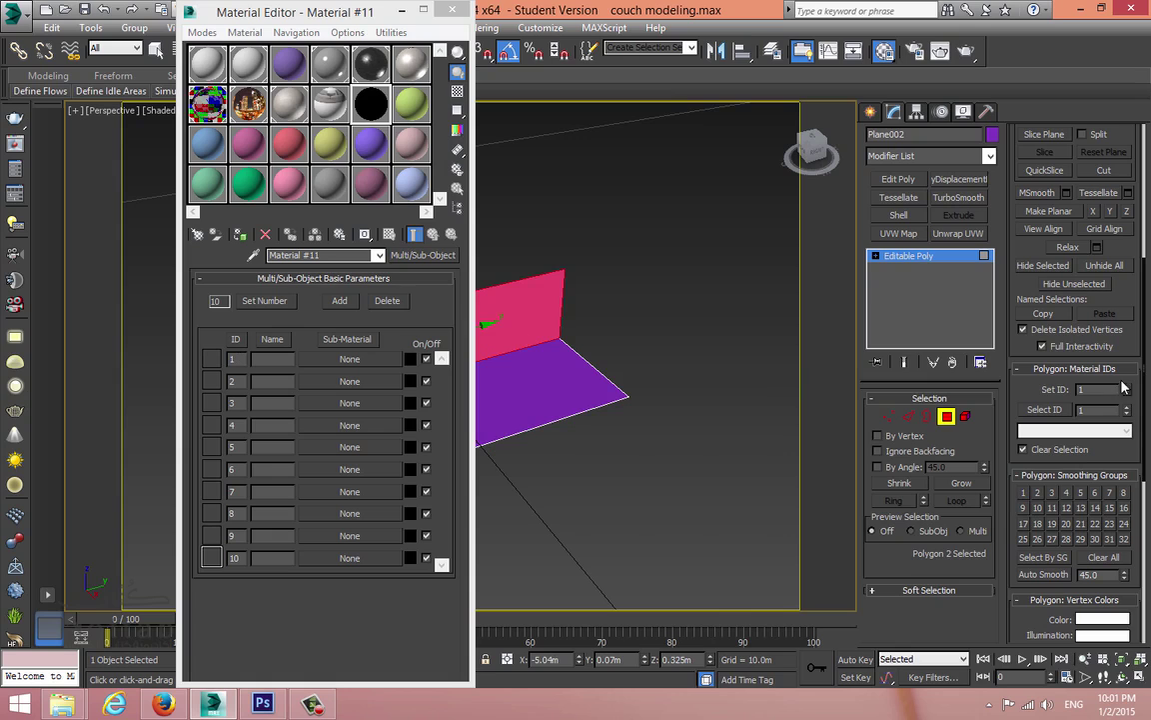
left_click(240, 380)
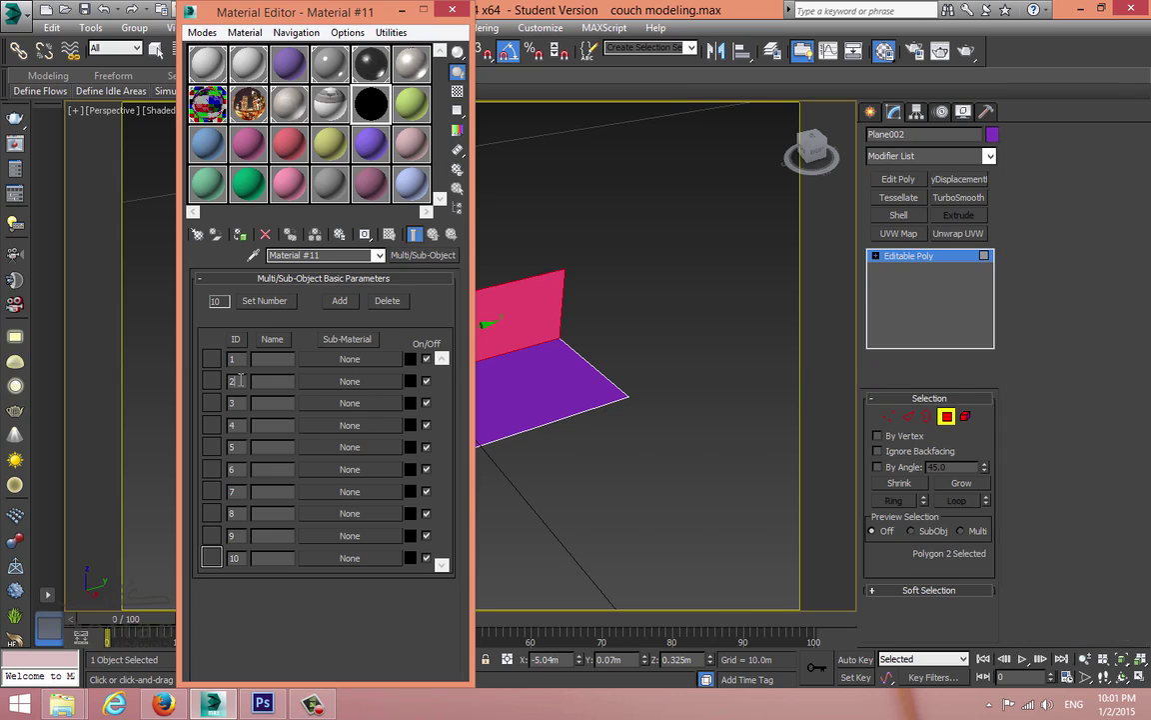
Step: Assign a VRayMtl as sub-material 1 of Material #11
left_click(352, 360)
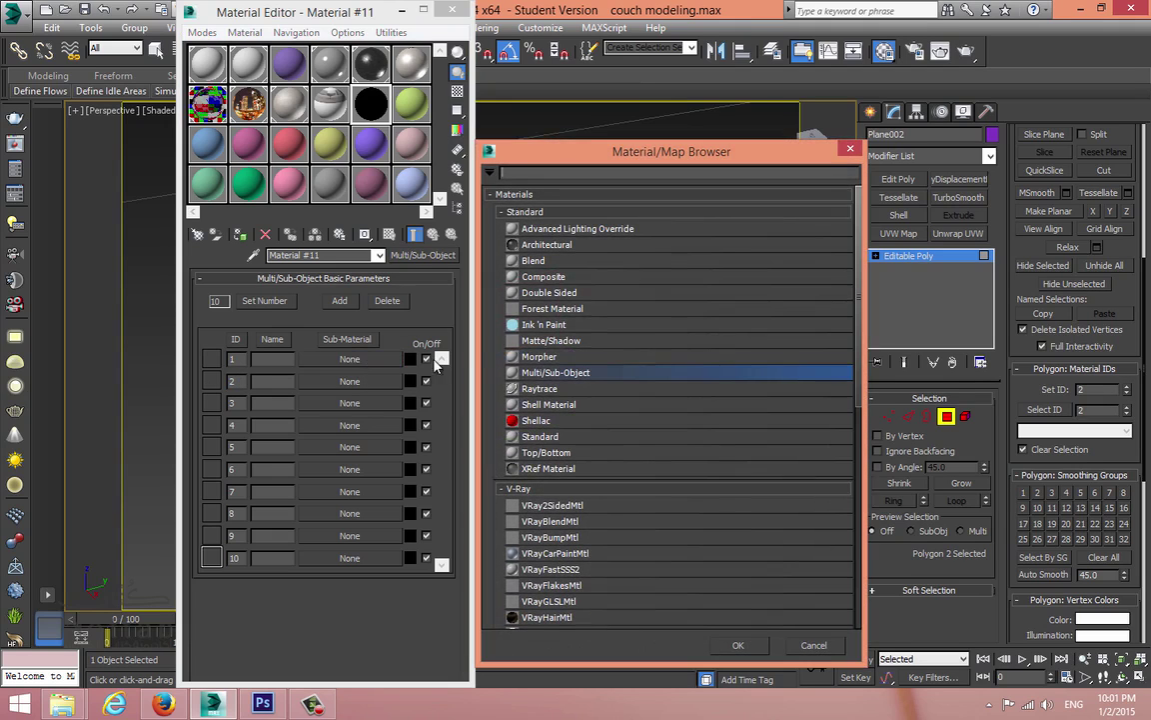
scroll(588, 373, "down", 5)
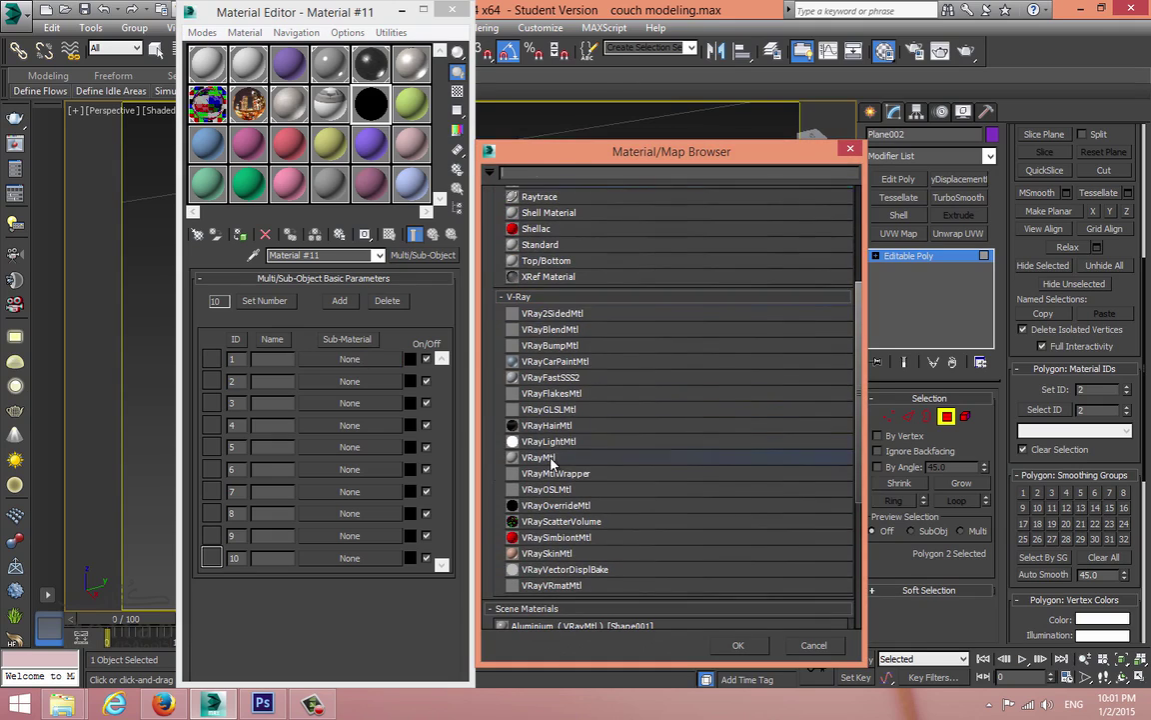
double_click(551, 463)
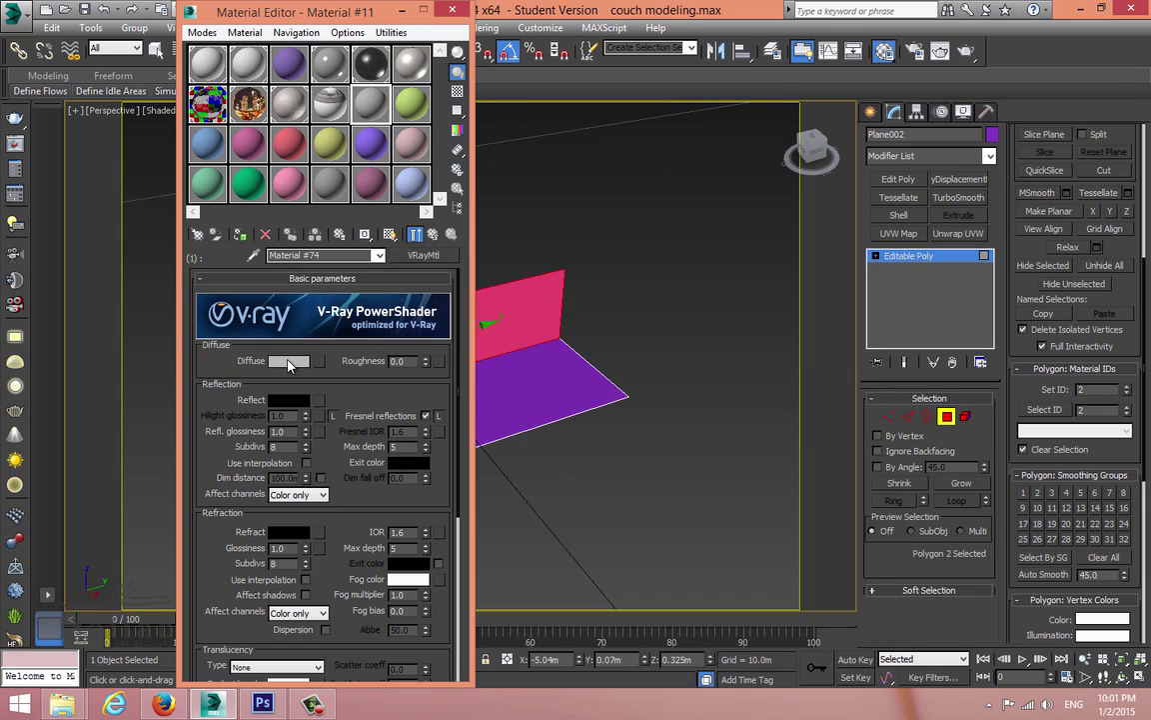
Step: Load couch top.png from the references folder as the diffuse bitmap of sub-material 1
left_click(317, 361)
scroll(556, 215, "up", 3)
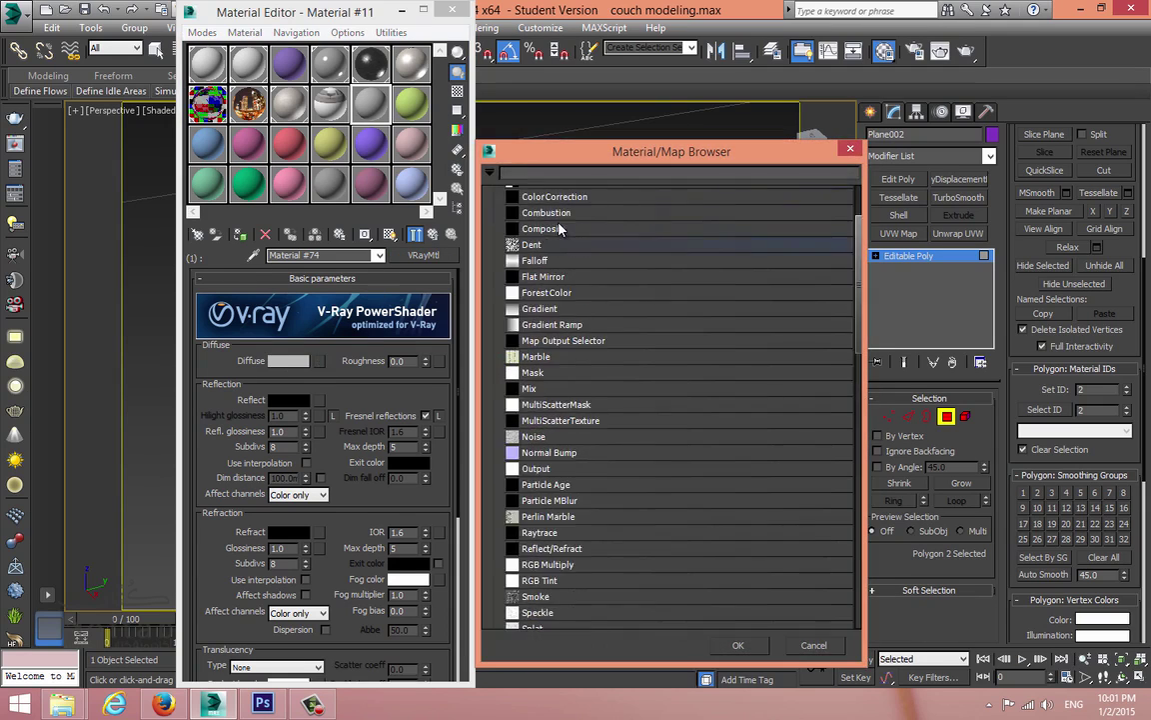
double_click(536, 210)
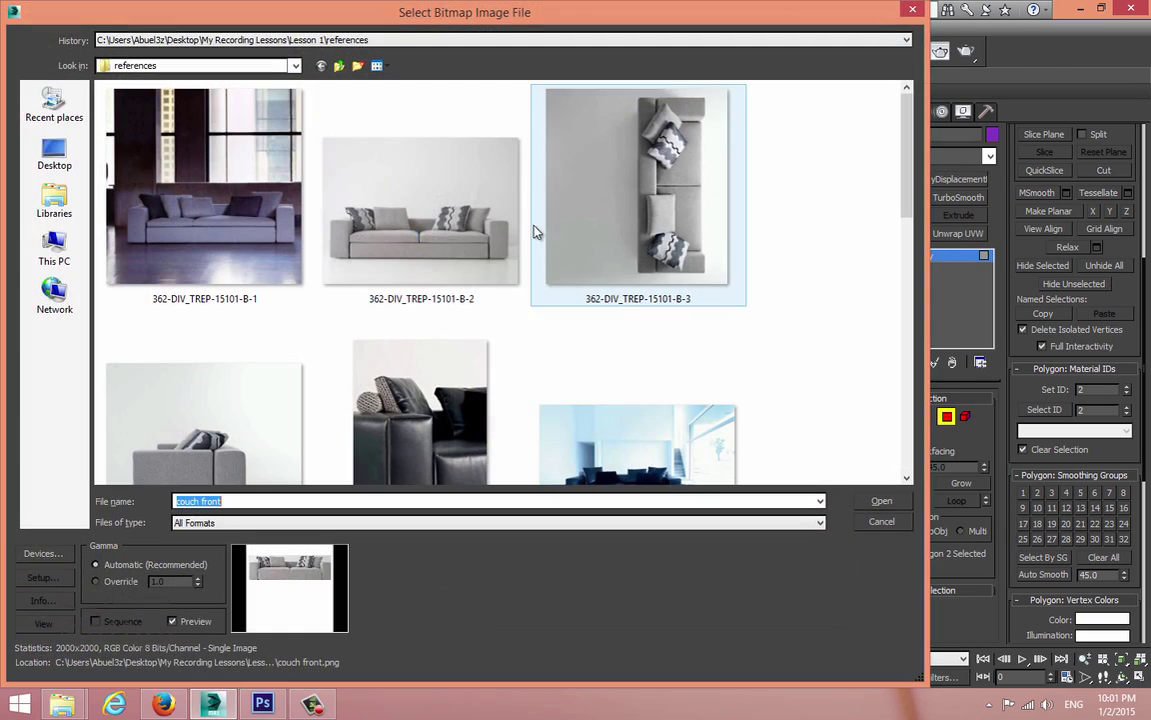
left_click(447, 233)
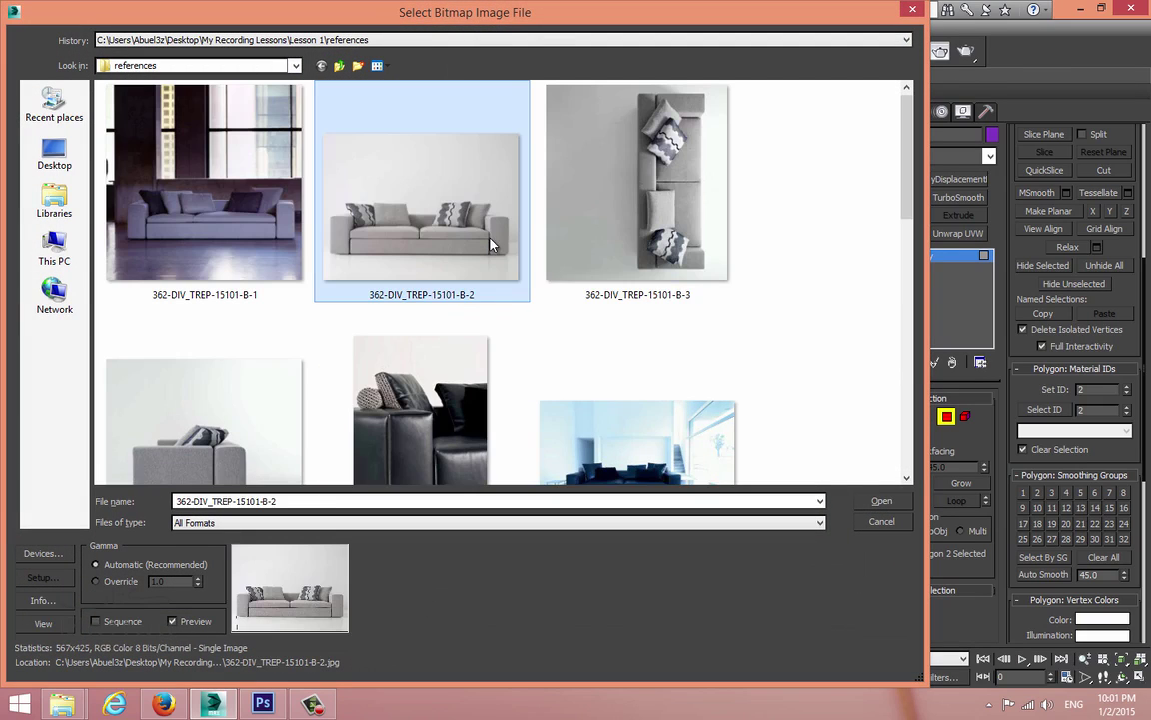
scroll(614, 205, "down", 5)
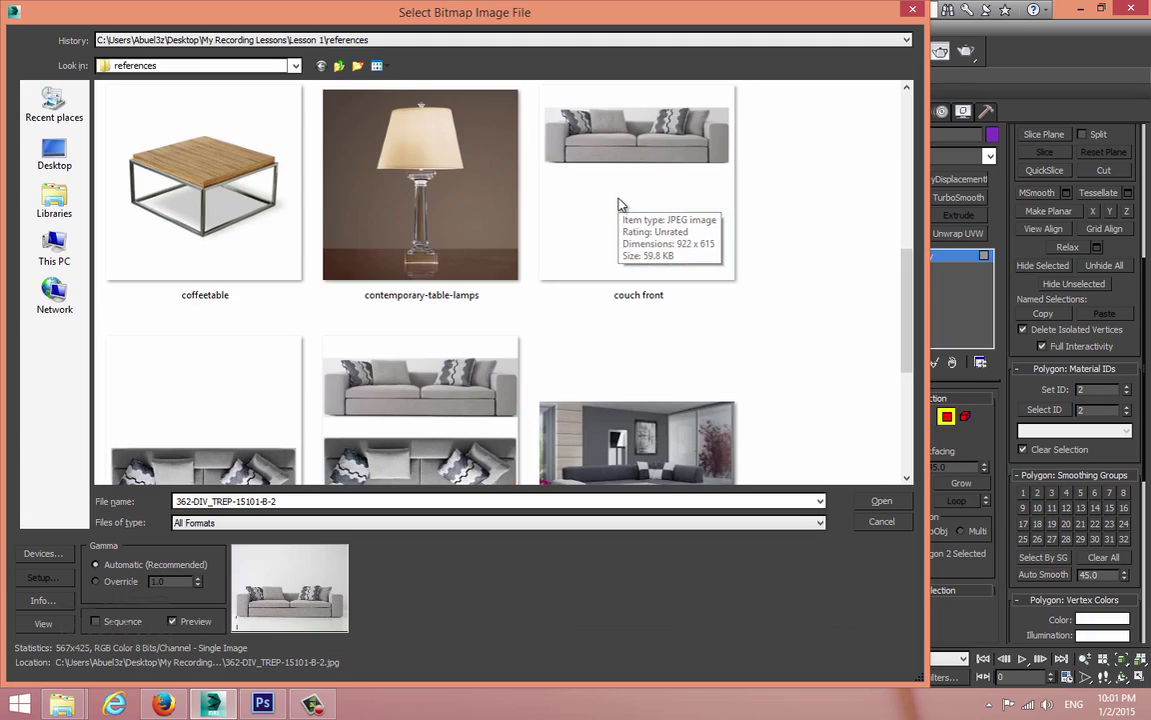
scroll(375, 395, "down", 3)
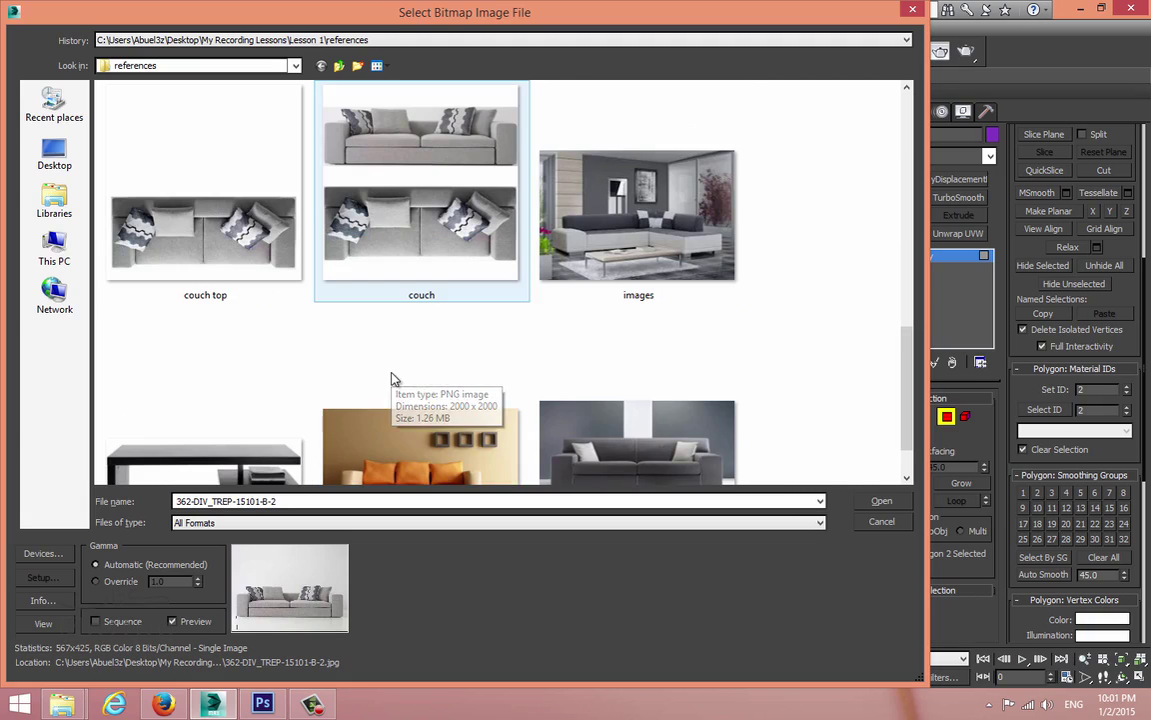
double_click(241, 246)
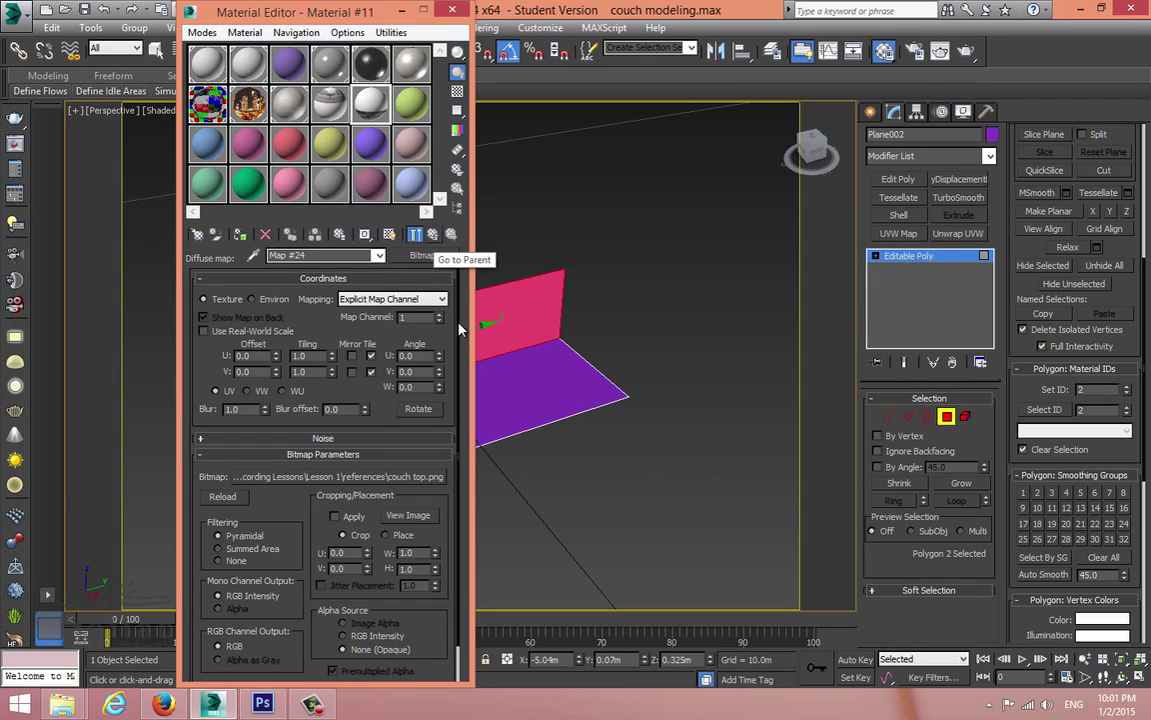
Step: Leave polygon editing, assign the material to the L-shaped plane with its map shown in the viewport, and close the Material Editor
left_click(946, 416)
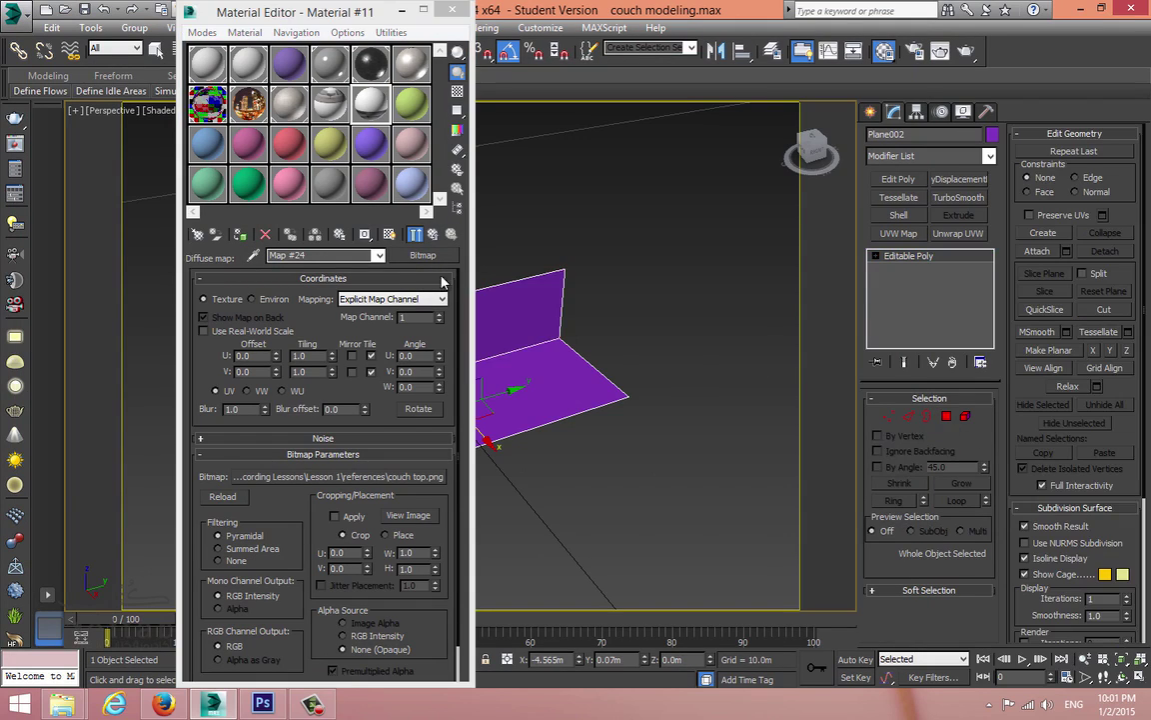
left_click(428, 236)
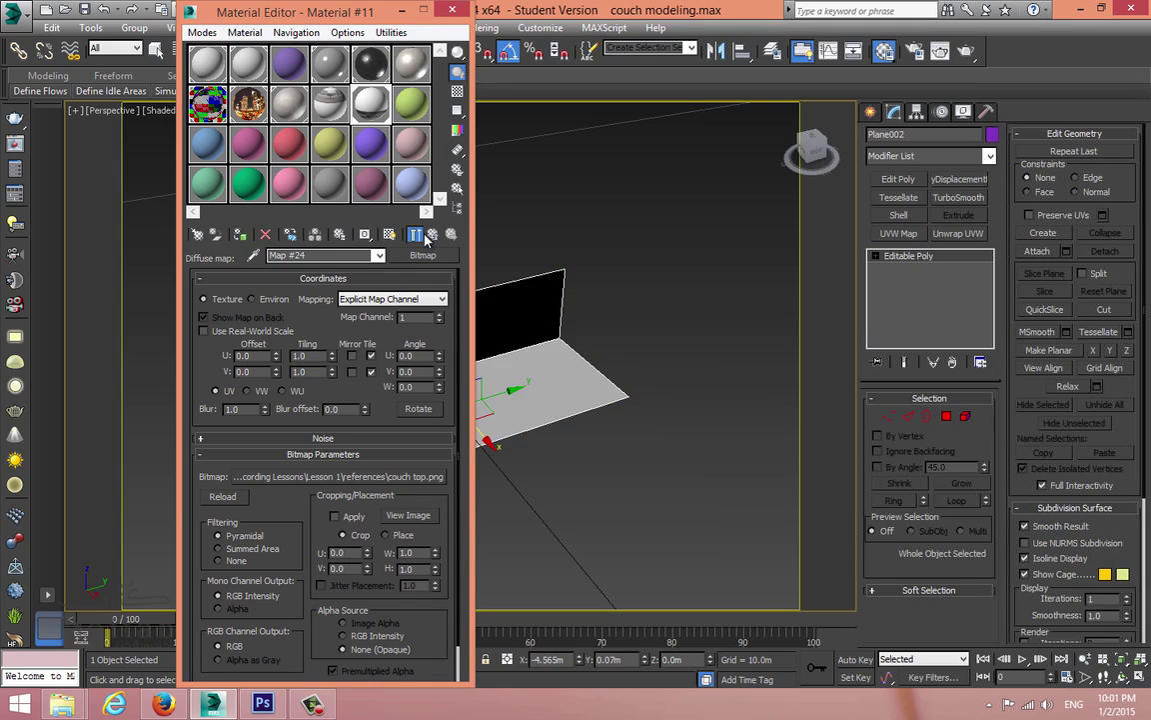
left_click(455, 12)
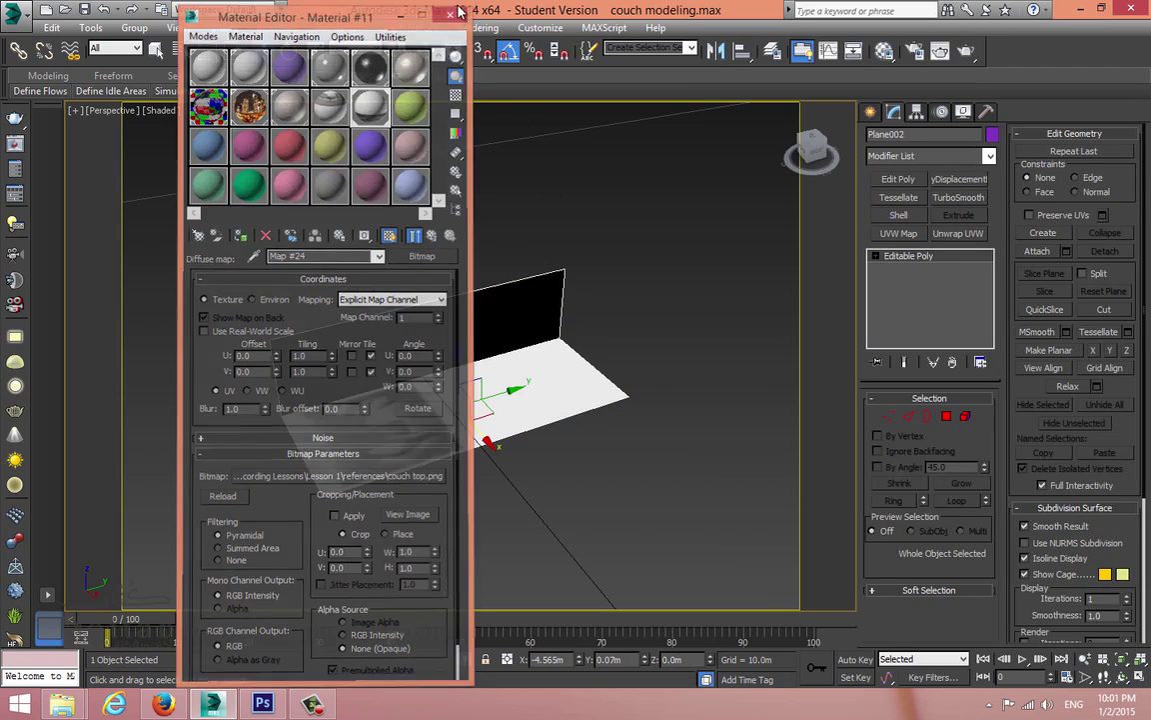
middle_click_drag(576, 301, 600, 327, "alt")
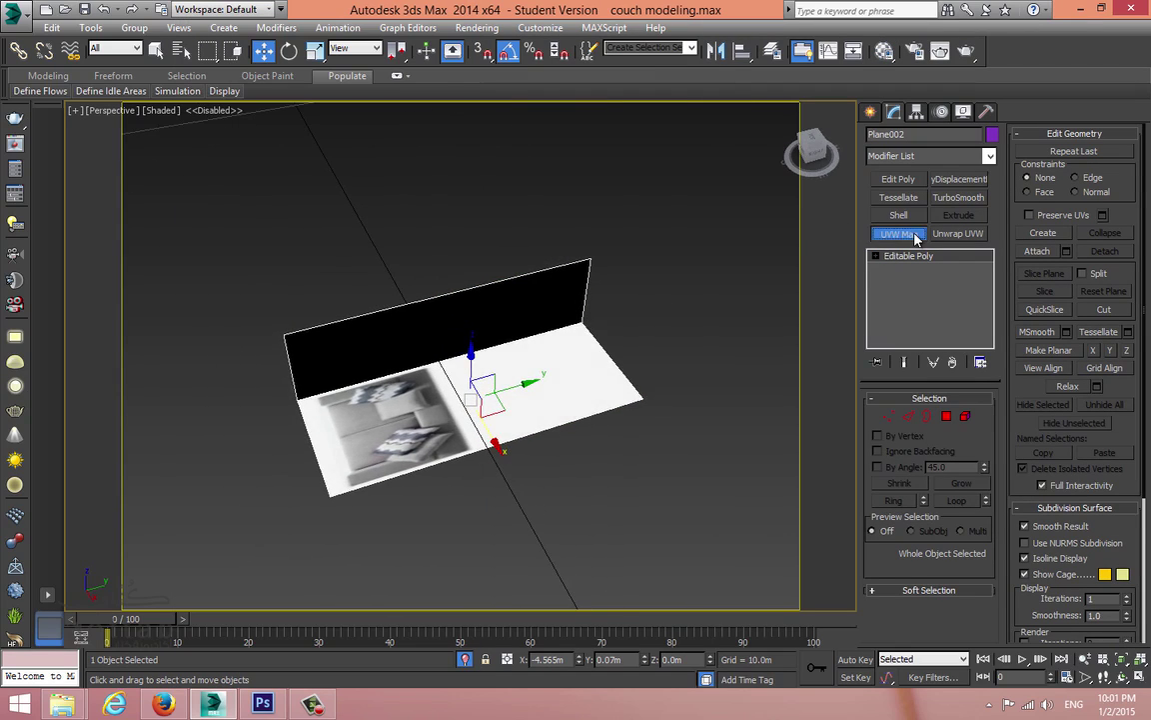
Step: Add a UVW Map modifier to the plane and rotate its planar gizmo a quarter turn about the vertical axis
left_click(899, 233)
key("1")
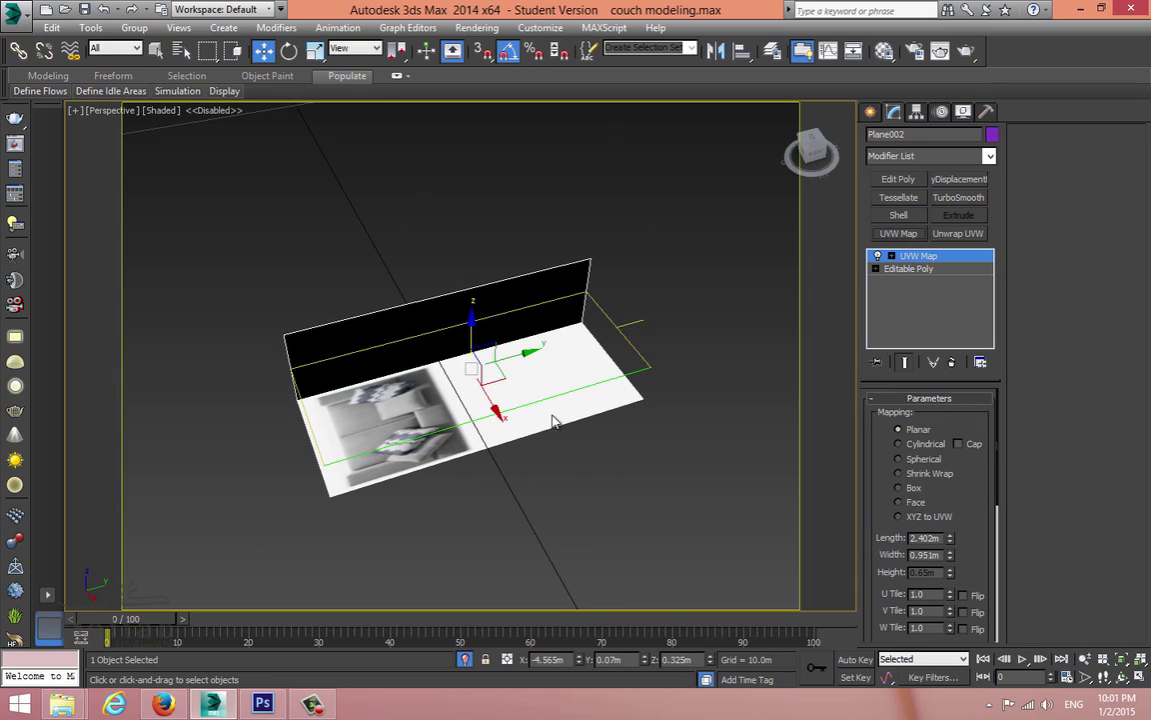
key("e")
left_click_drag(506, 403, 567, 379)
key("w")
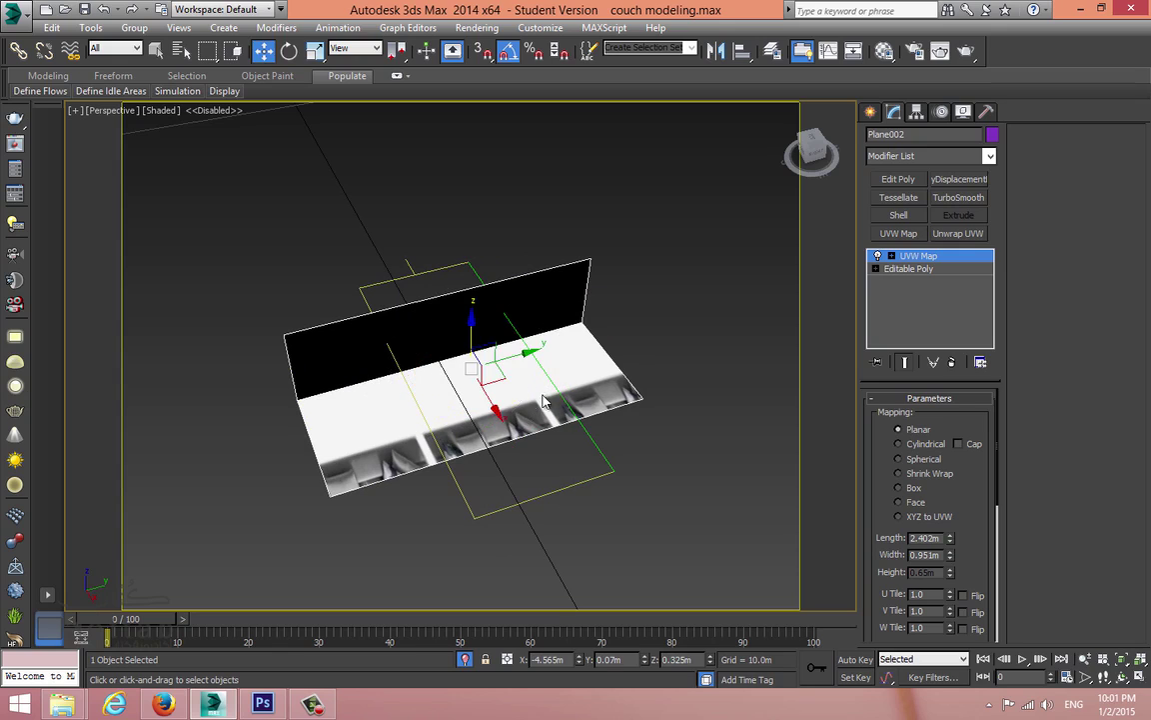
Step: Move and scale the mapping gizmo until the top-view couch fills the horizontal polygon, and leave gizmo editing
left_click_drag(507, 405, 482, 363)
middle_click_drag(490, 373, 490, 410, "alt")
key("r")
left_click_drag(368, 324, 274, 325)
left_click_drag(420, 351, 444, 371)
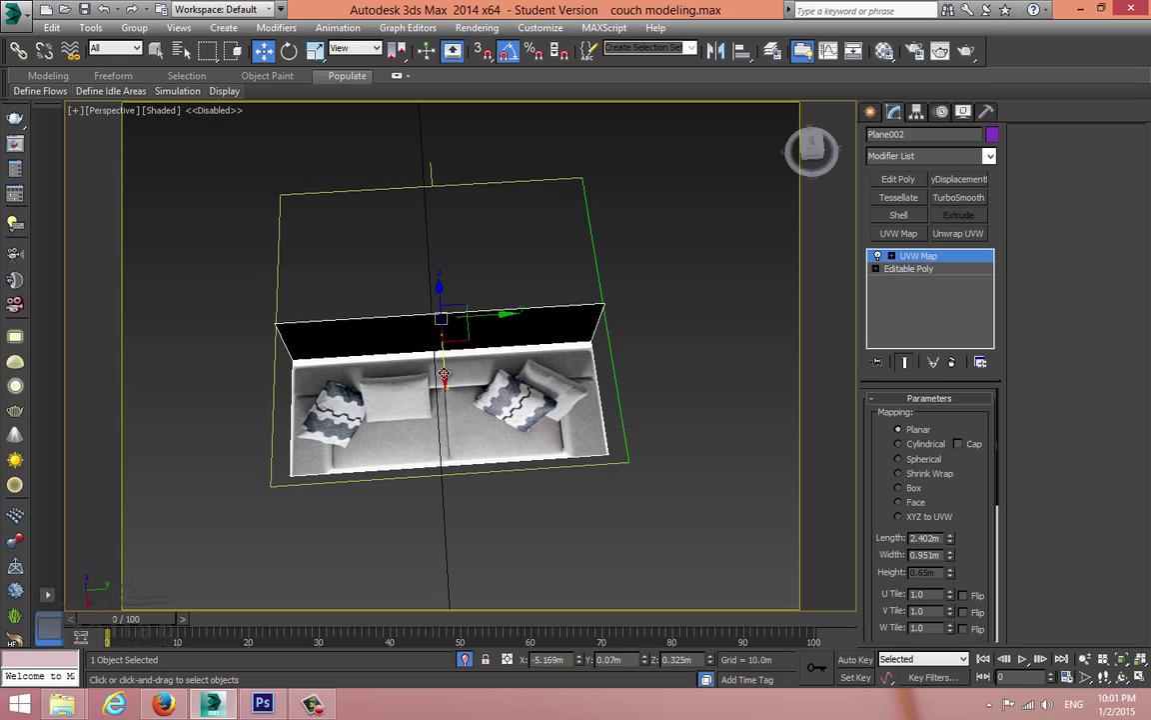
key("w")
middle_click_drag(444, 369, 514, 334, "alt")
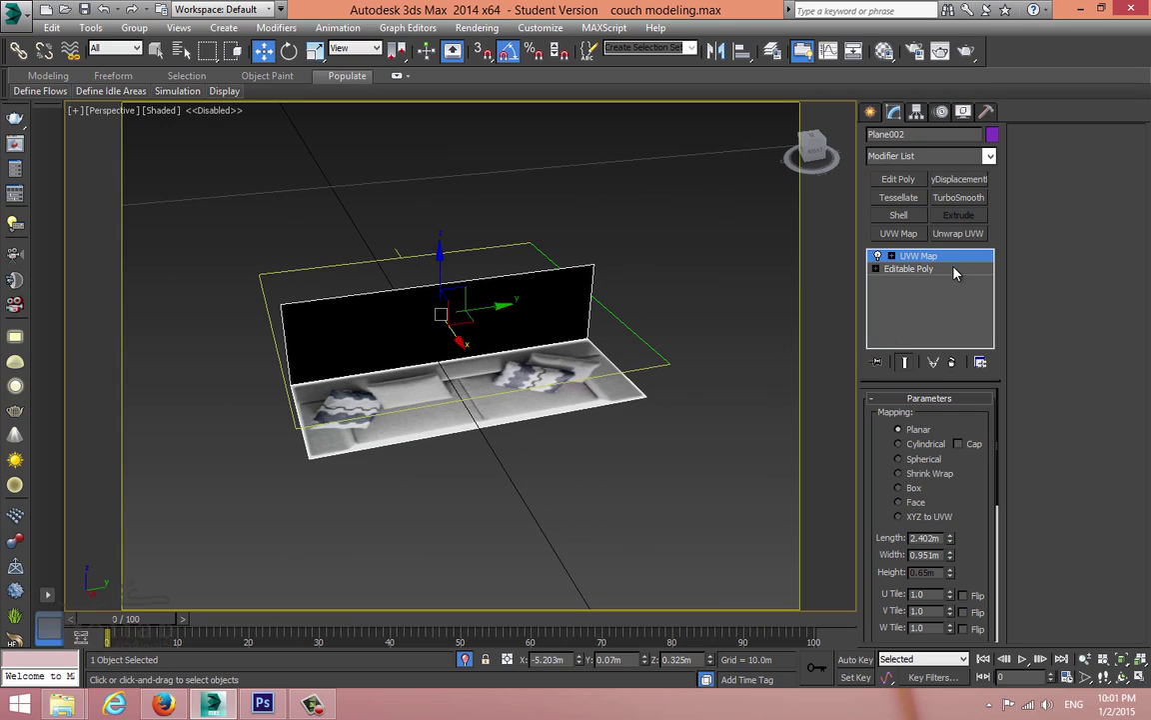
left_click(920, 257)
Step: Return to the Multi/Sub-Object level of Material #11 and assign a VRayMtl as sub-material 2
key("m")
left_click(433, 234)
left_click(432, 234)
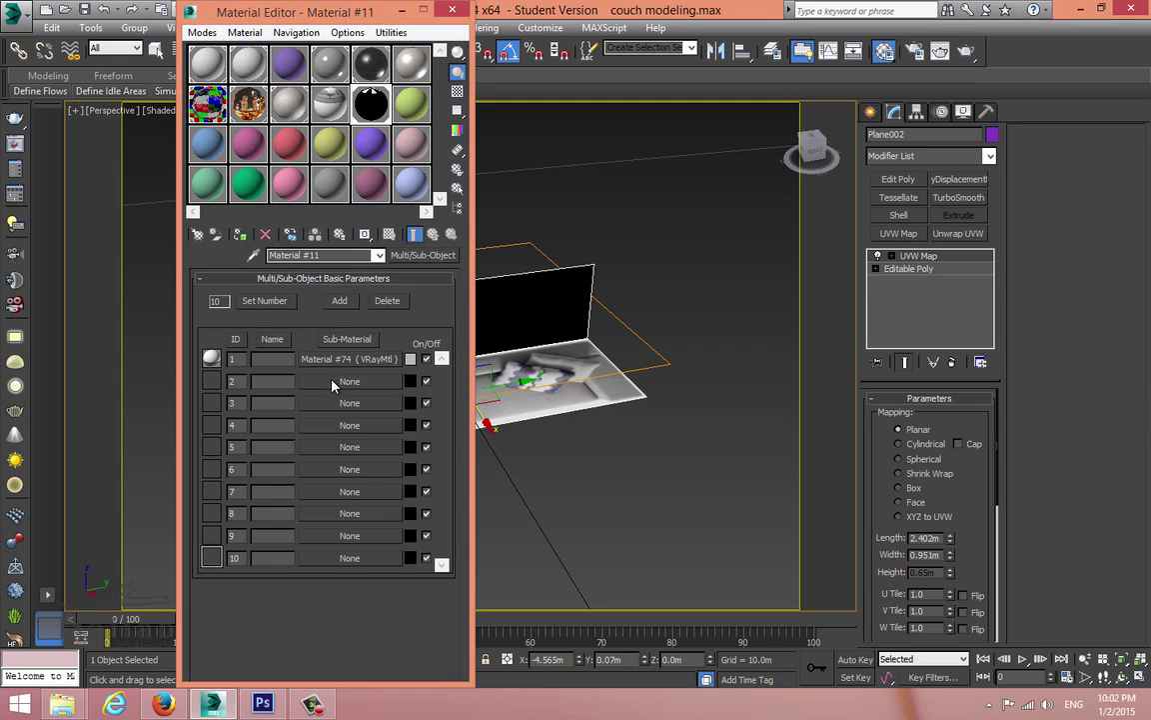
left_click(340, 381)
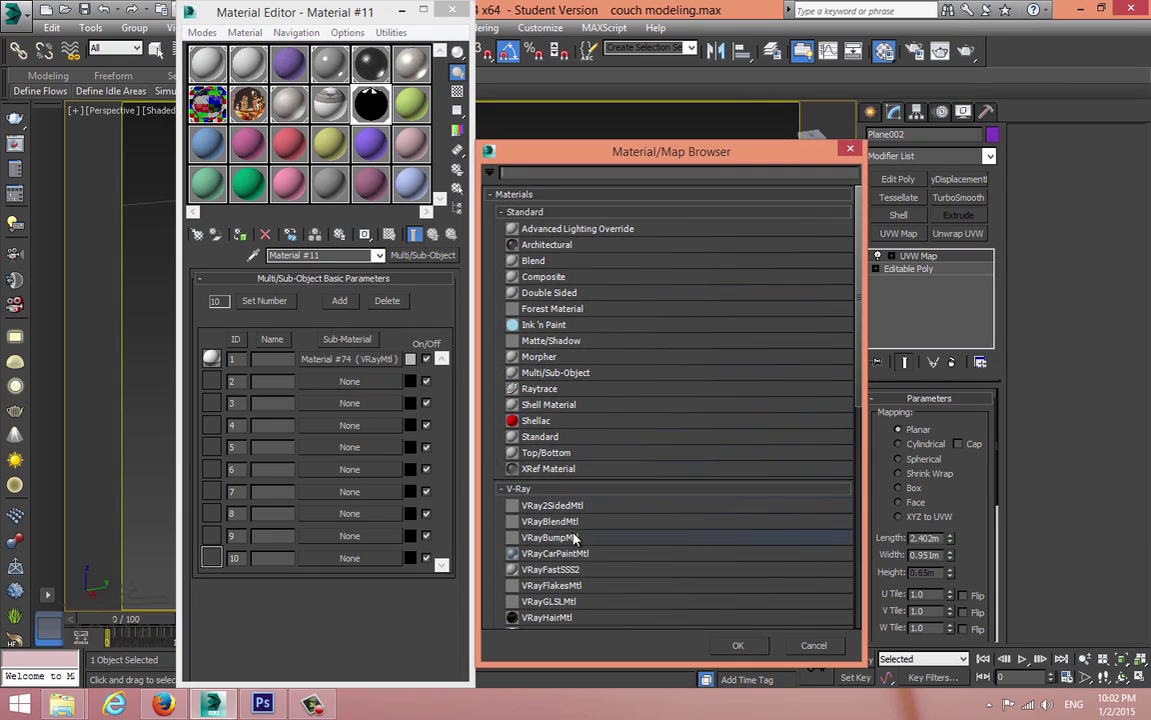
scroll(578, 544, "down", 4)
double_click(560, 477)
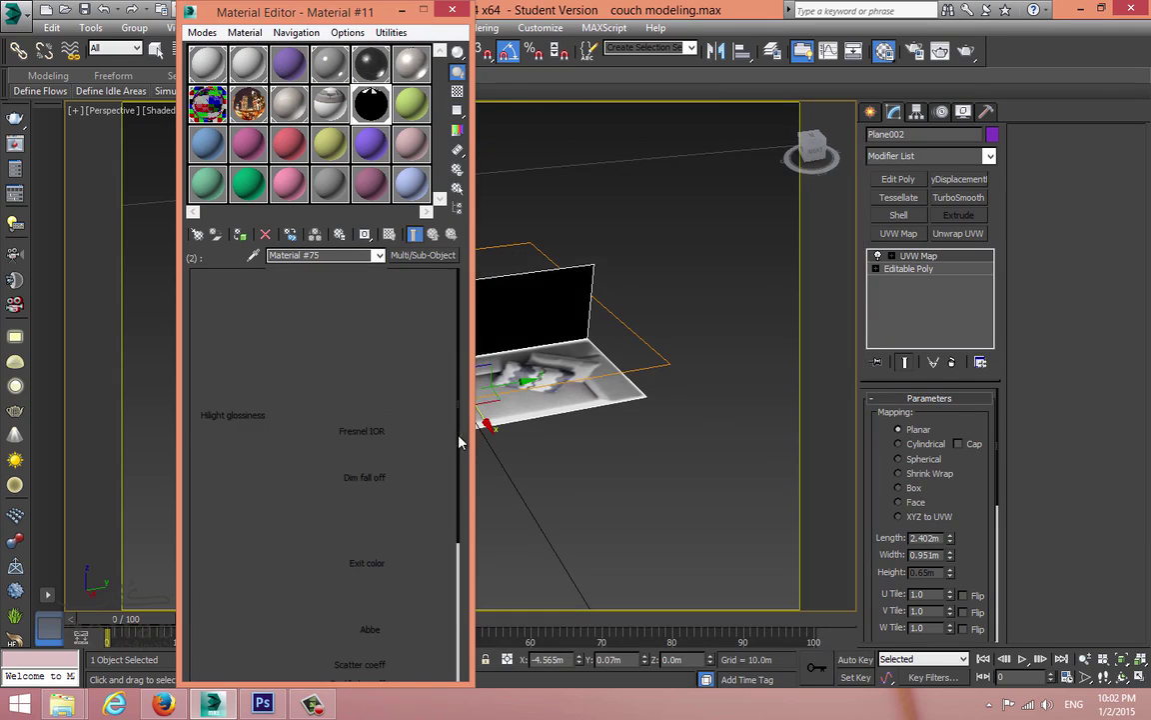
Step: Try a purple diffuse color on sub-material 2 to check which polygon it covers, and discard the change
left_click(316, 361)
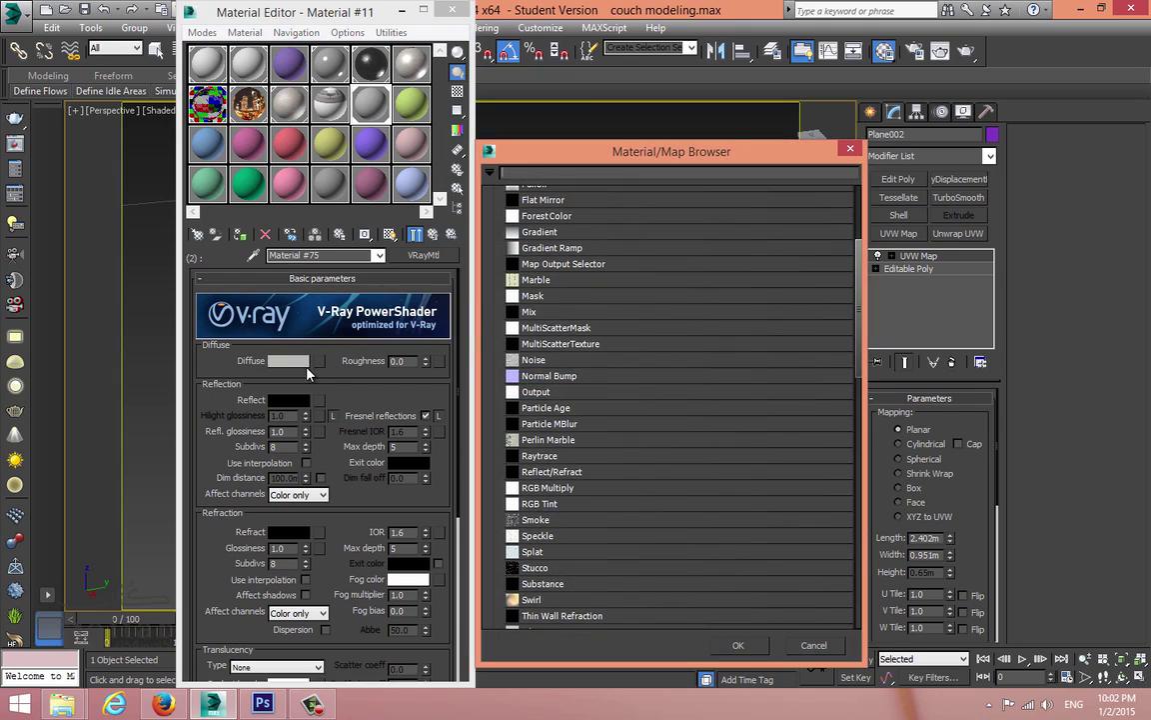
left_click(851, 150)
left_click(289, 361)
left_click(727, 194)
left_click_drag(728, 192, 739, 179)
left_click_drag(801, 146, 802, 127)
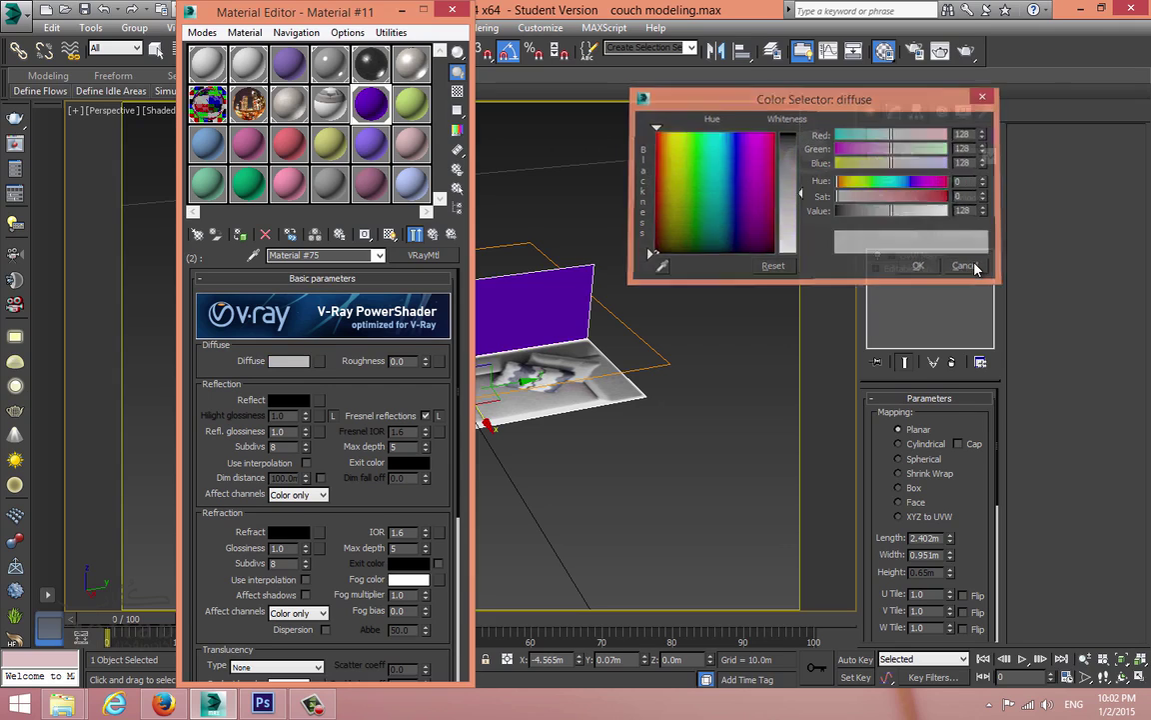
left_click(964, 265)
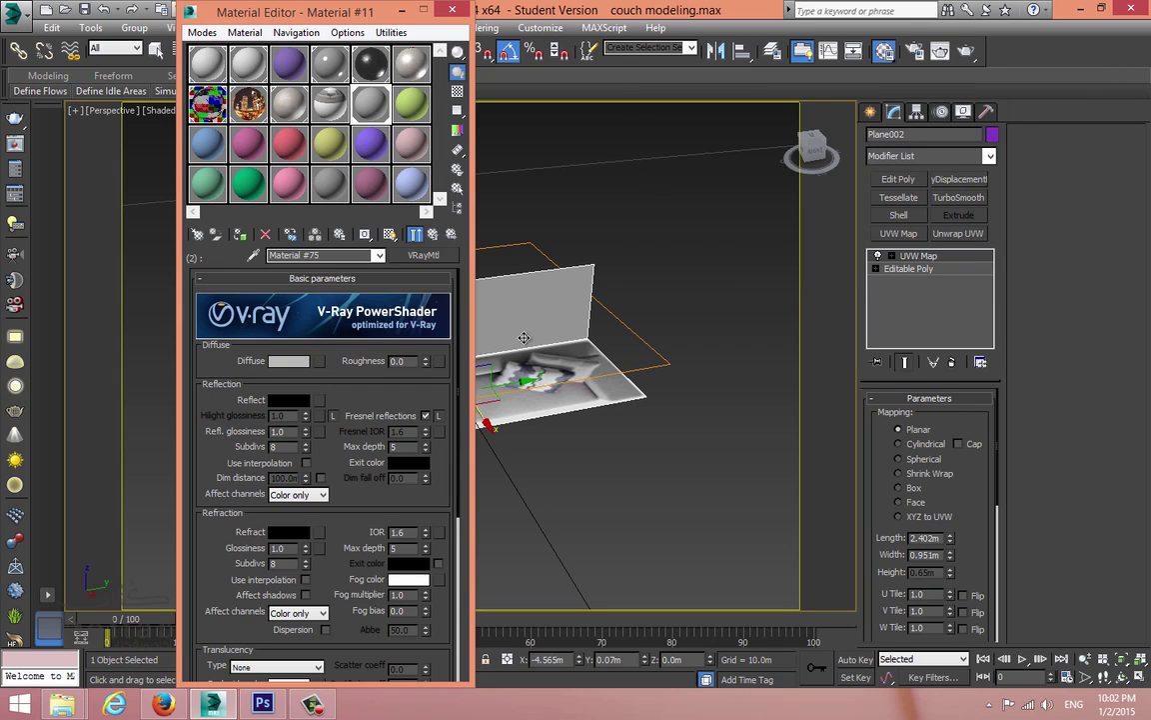
Step: Load couch front.png as the diffuse bitmap of sub-material 2, show it in the viewport, and put the Material Editor away
left_click(319, 362)
scroll(560, 300, "up", 5)
double_click(551, 238)
scroll(440, 325, "down", 5)
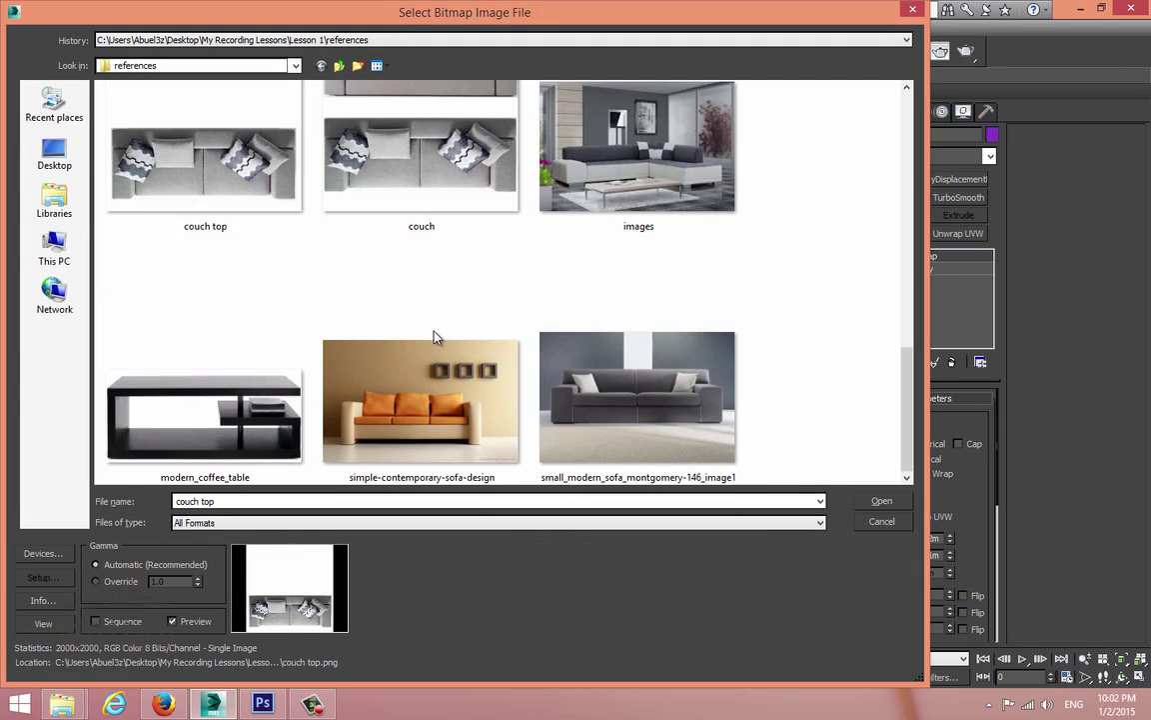
scroll(437, 304, "up", 2)
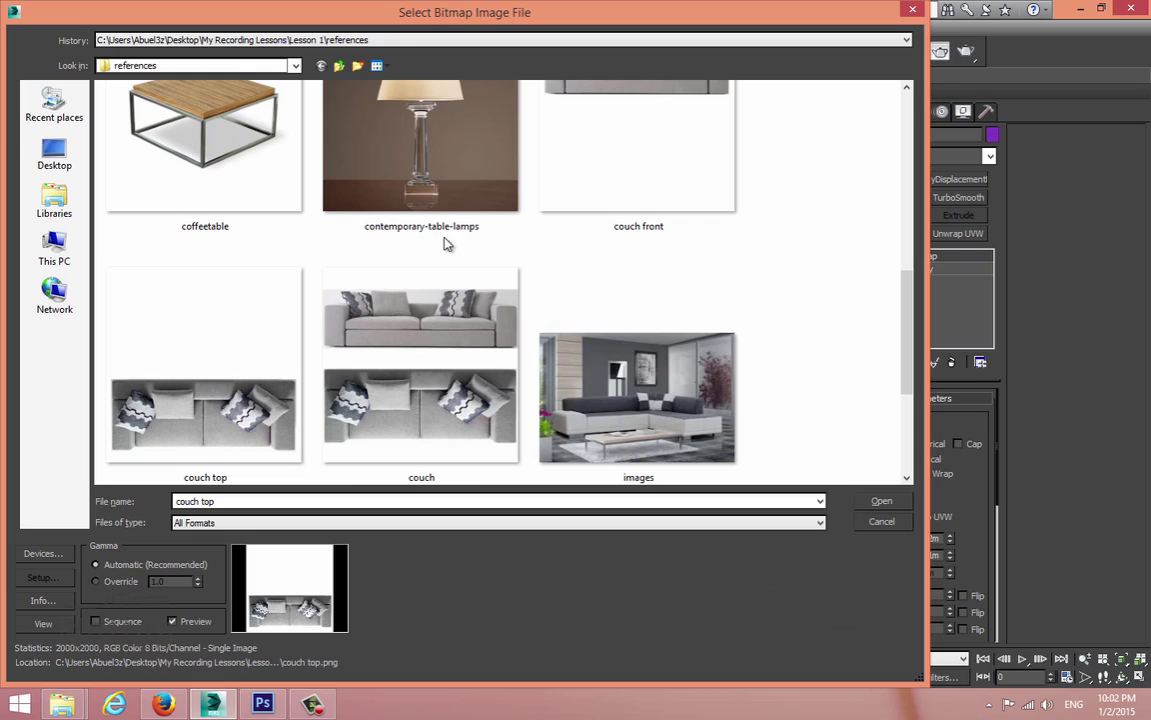
scroll(588, 231, "up", 2)
double_click(552, 271)
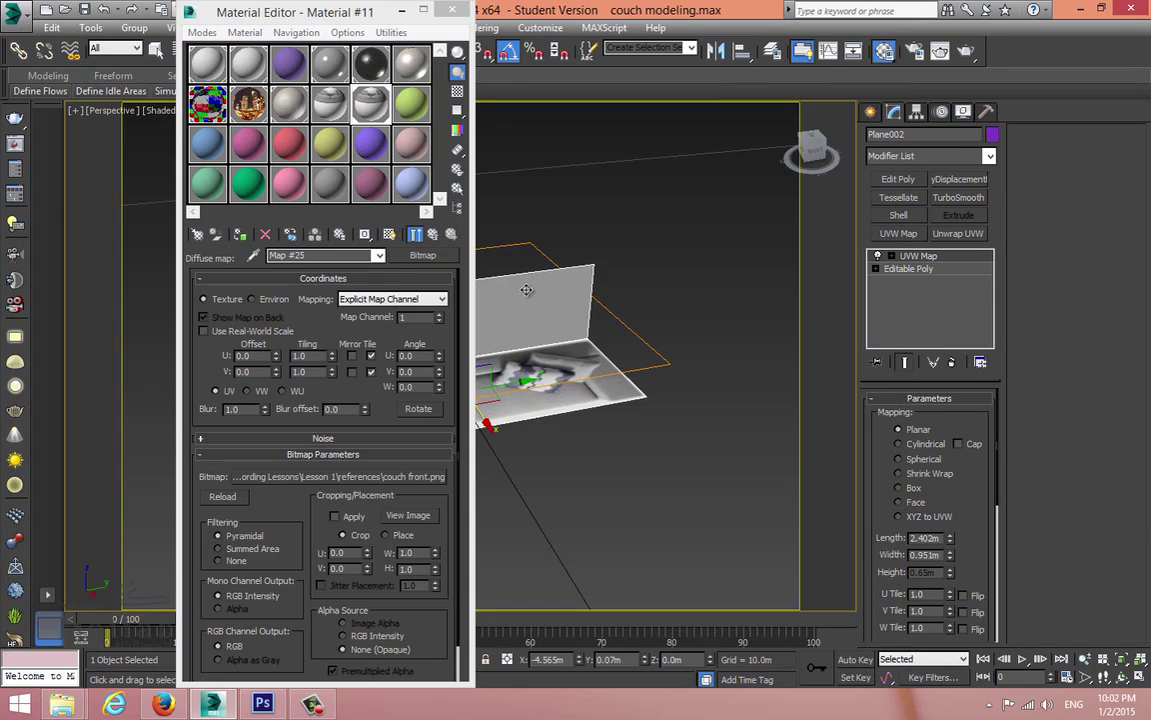
left_click(389, 234)
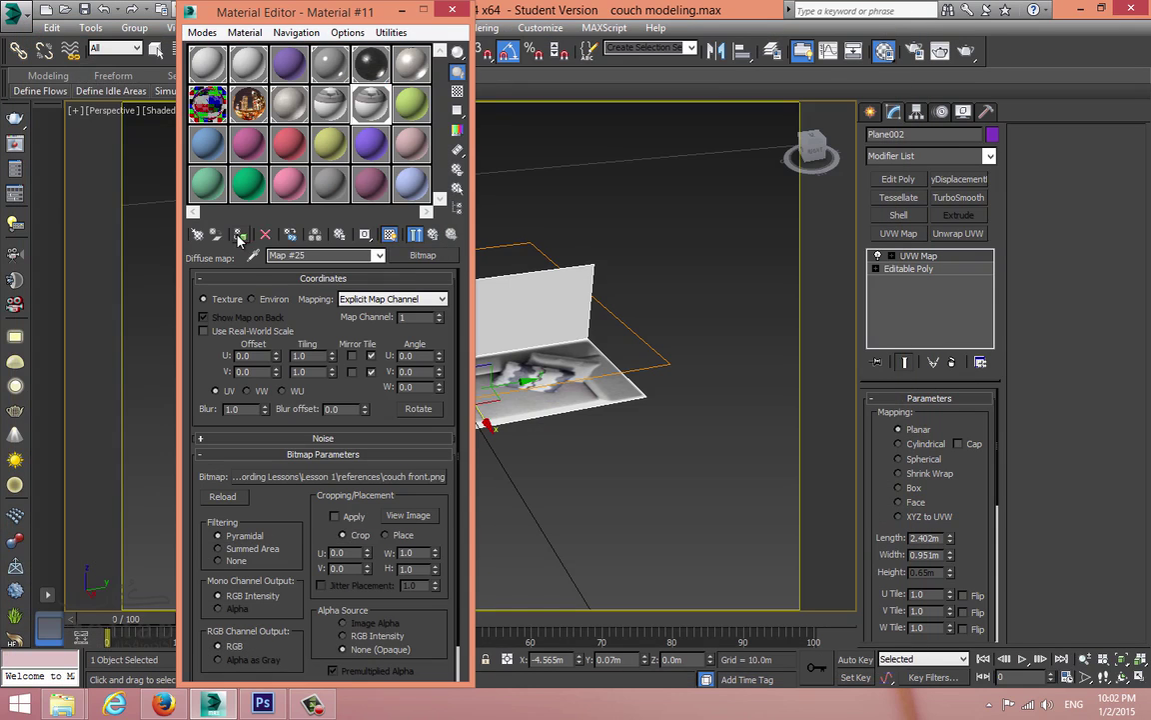
left_click(404, 9)
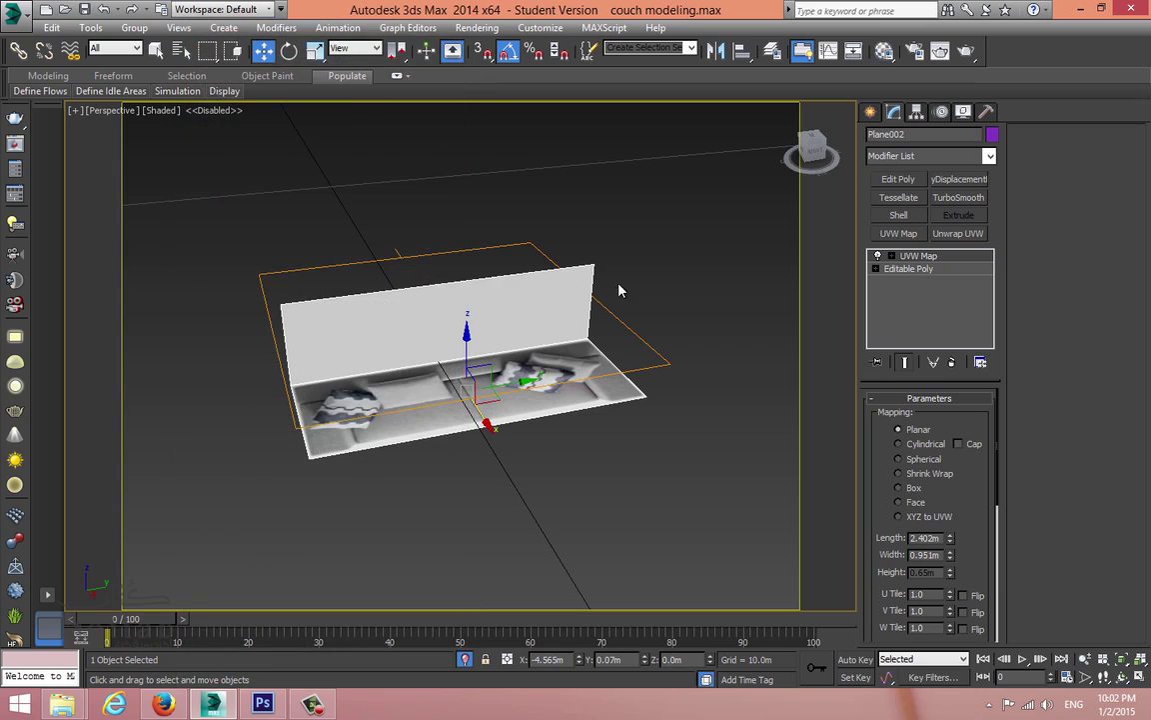
Step: Add a second UVW Map modifier on top of the plane's existing one
left_click(912, 233)
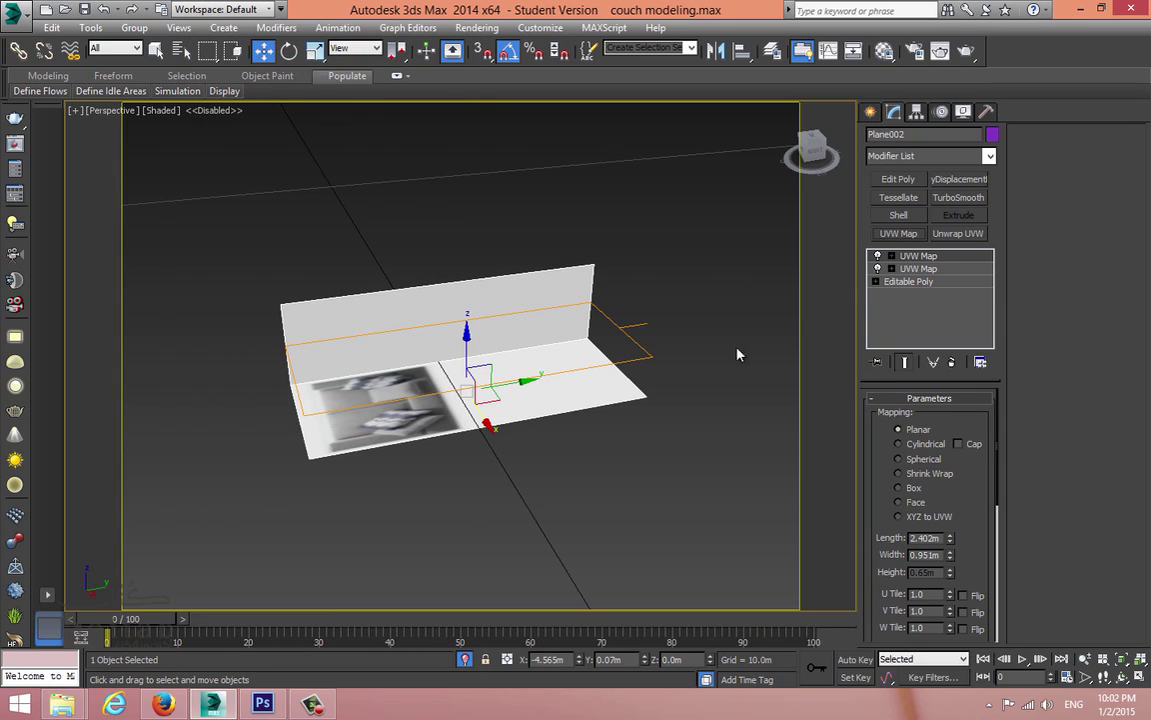
middle_click_drag(719, 358, 706, 349)
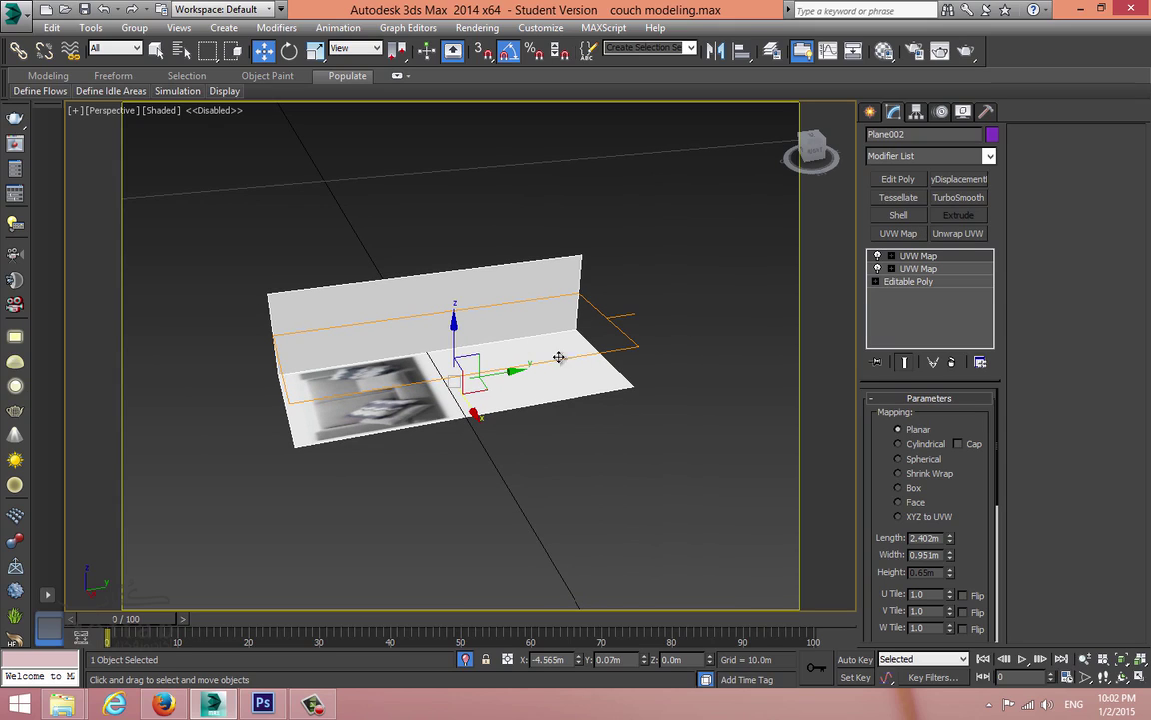
scroll(945, 500, "down", 2)
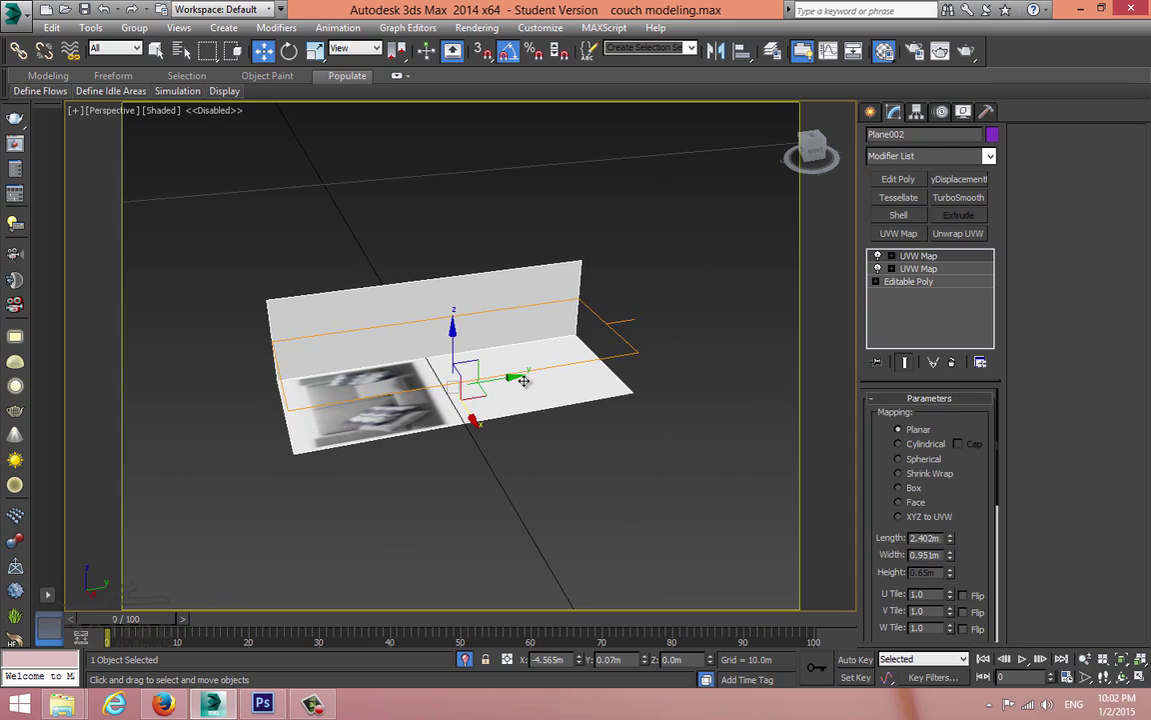
Step: Return to the Multi/Sub-Object level of Material #11 and remove the top UVW Map modifier from the plane
key("m")
left_click(436, 234)
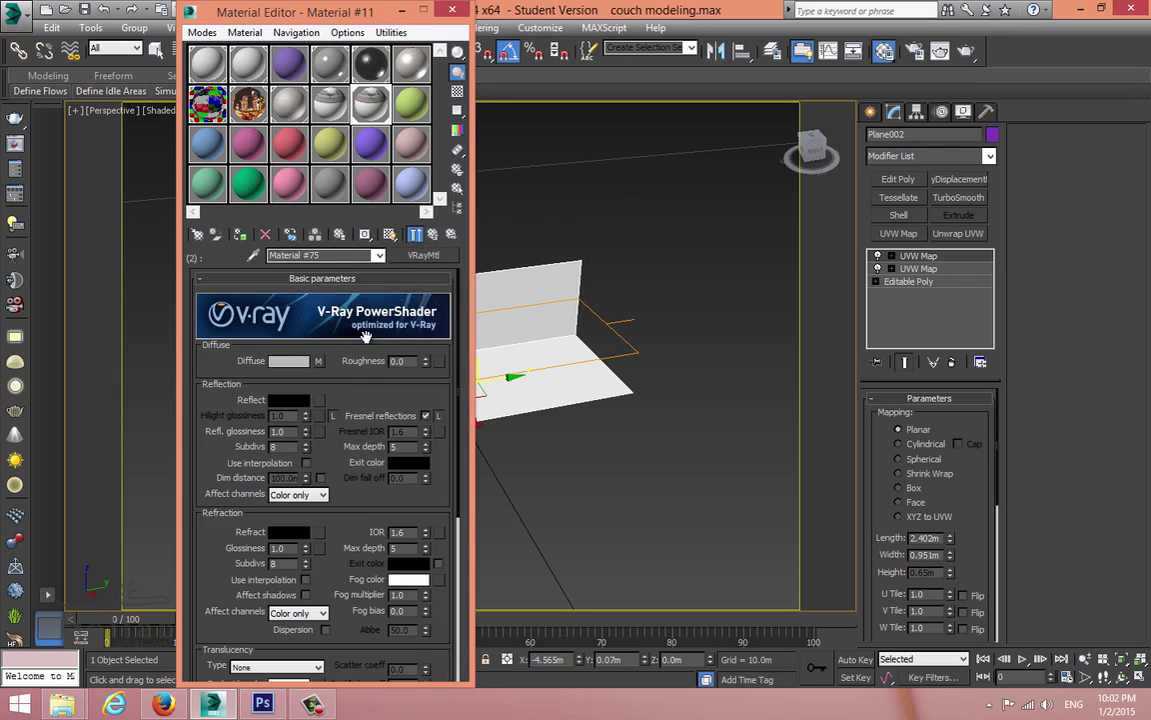
left_click(436, 234)
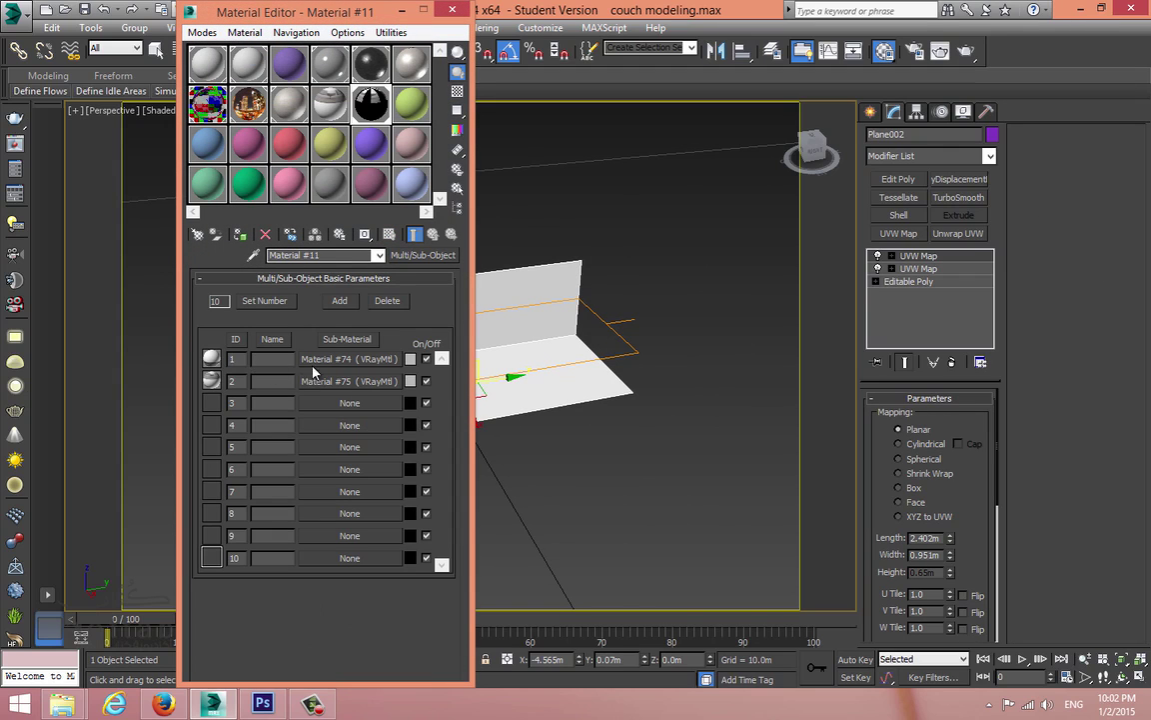
left_click(950, 362)
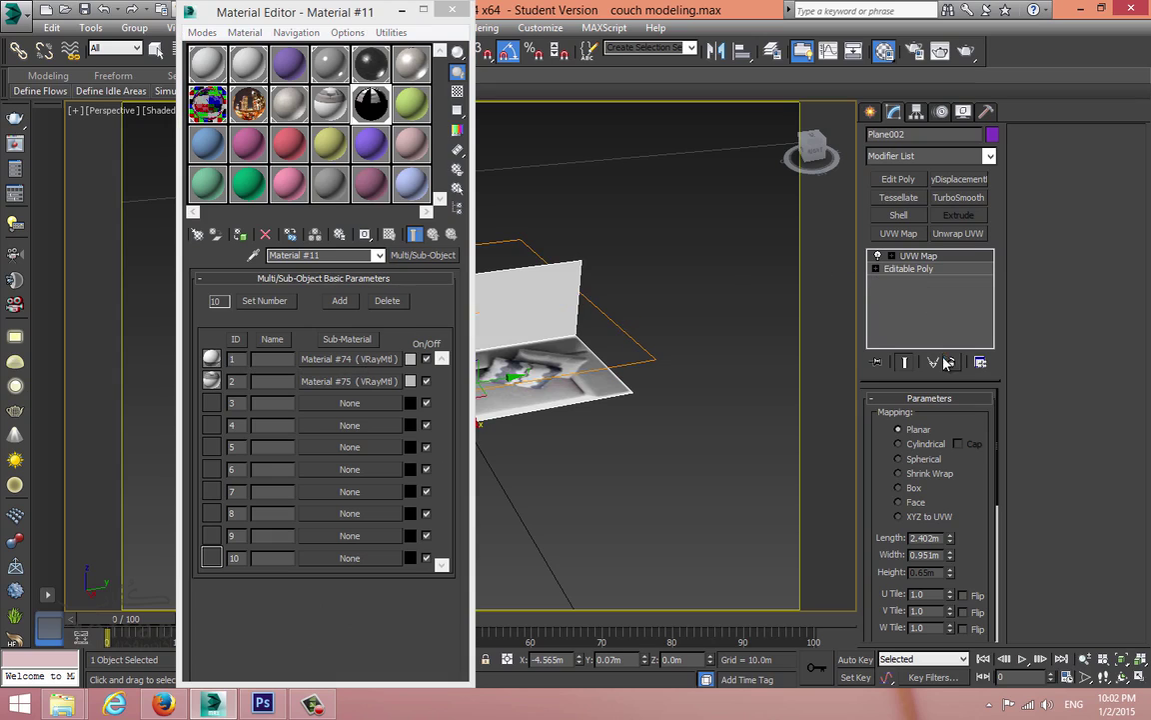
Step: Check the map channel of sub-material 1's couch top.png bitmap against the map channel of the remaining UVW Map modifier
left_click(345, 359)
left_click(345, 360)
left_click(319, 362)
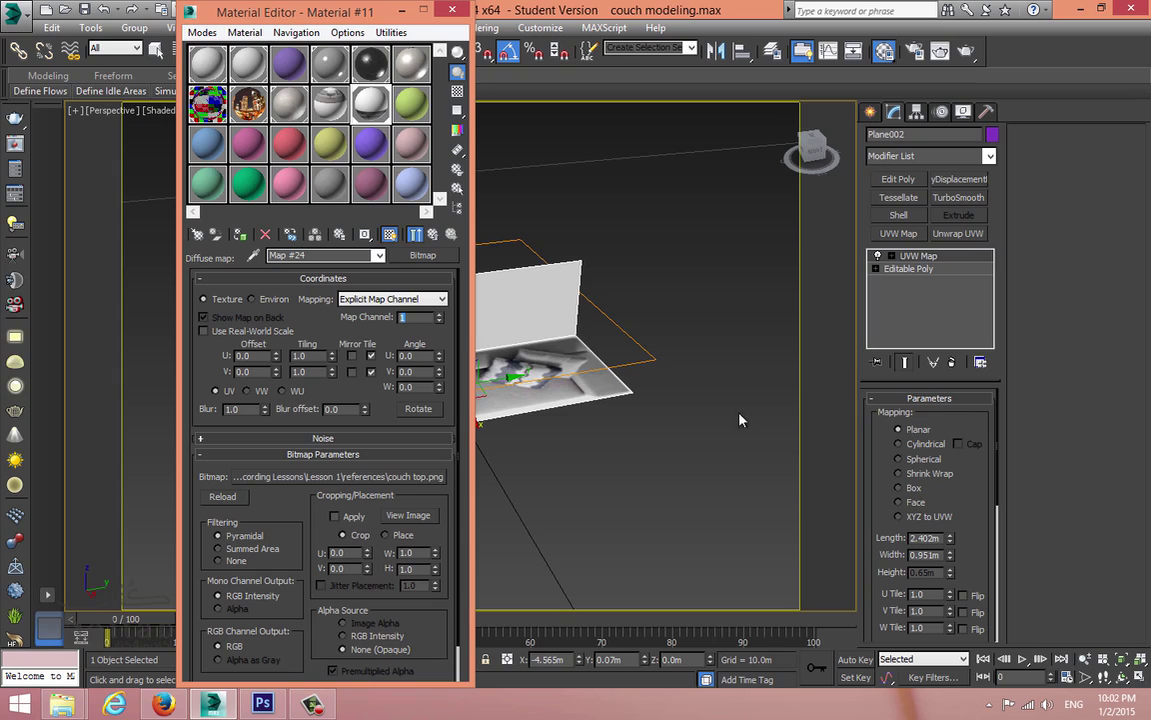
scroll(974, 452, "down", 5)
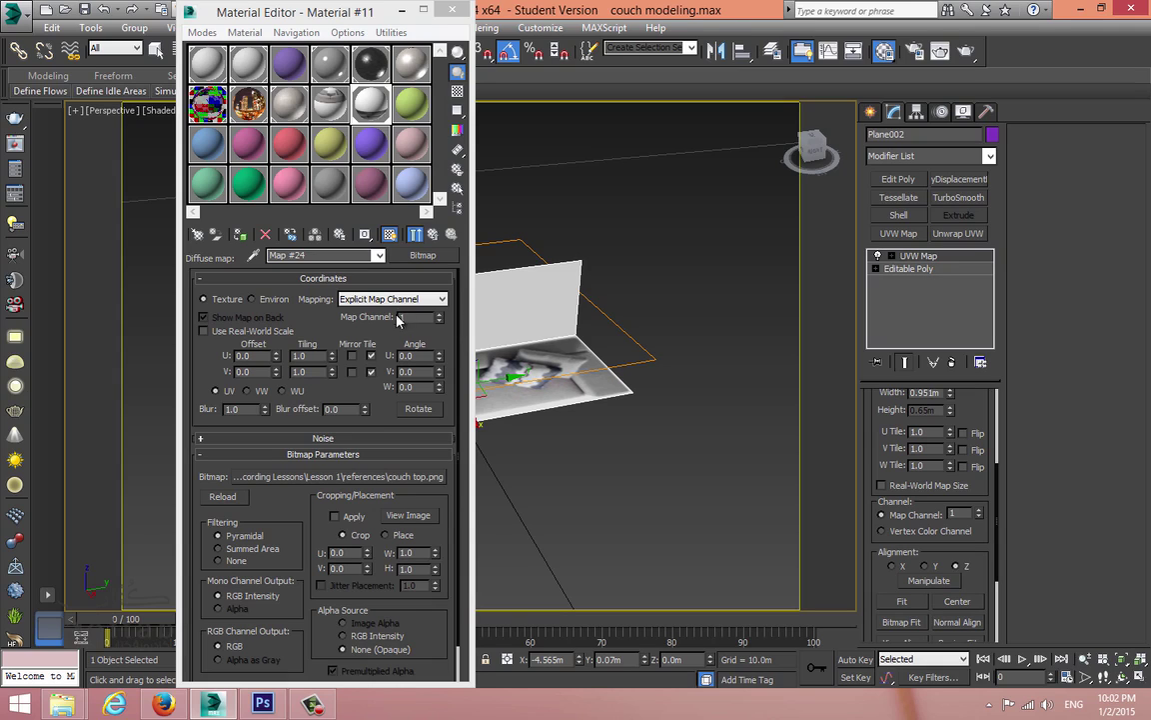
left_click(432, 234)
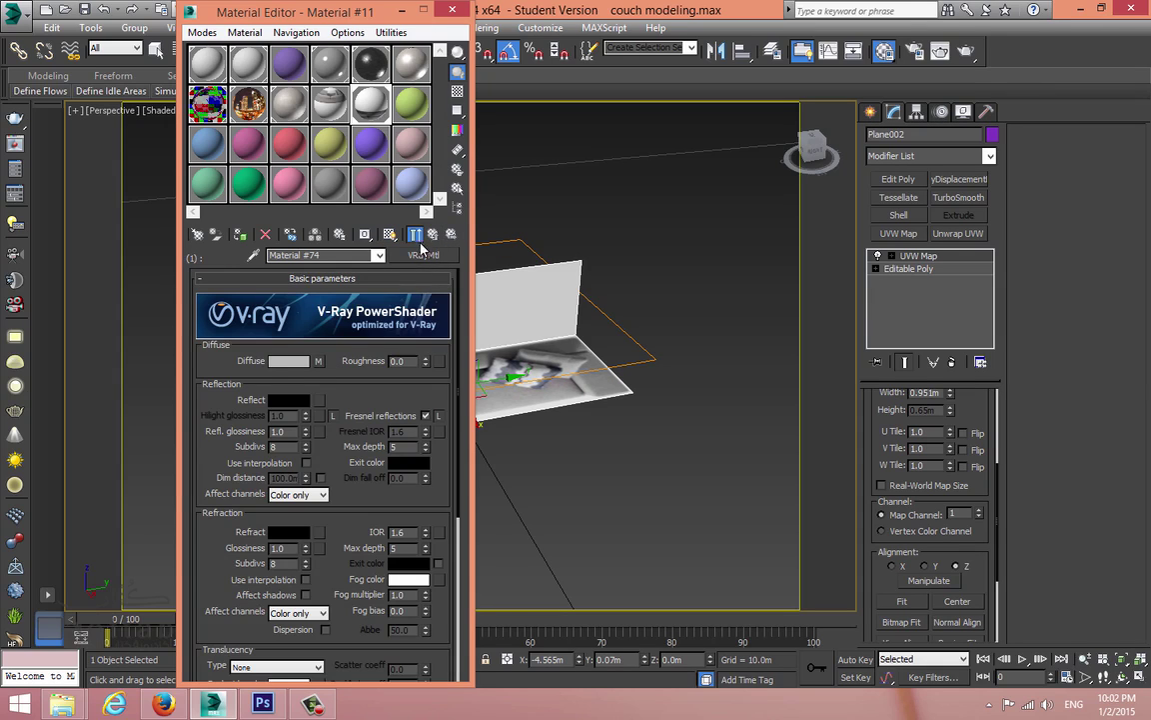
left_click(432, 234)
Step: Set the map channel of sub-material 2's couch front.png diffuse bitmap to 2
left_click(345, 381)
left_click(286, 327)
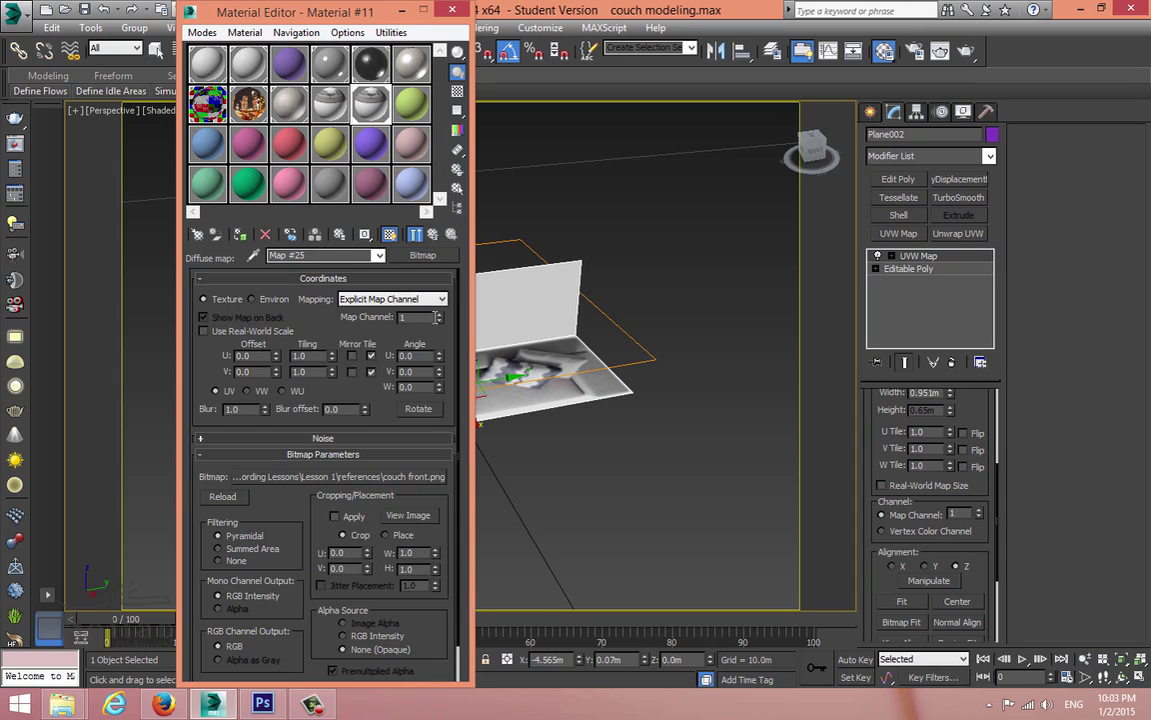
left_click(439, 314)
Step: Add a second UVW Map modifier on top of the plane's stack and set its map channel to 2
scroll(512, 334, "up", 2)
left_click(900, 237)
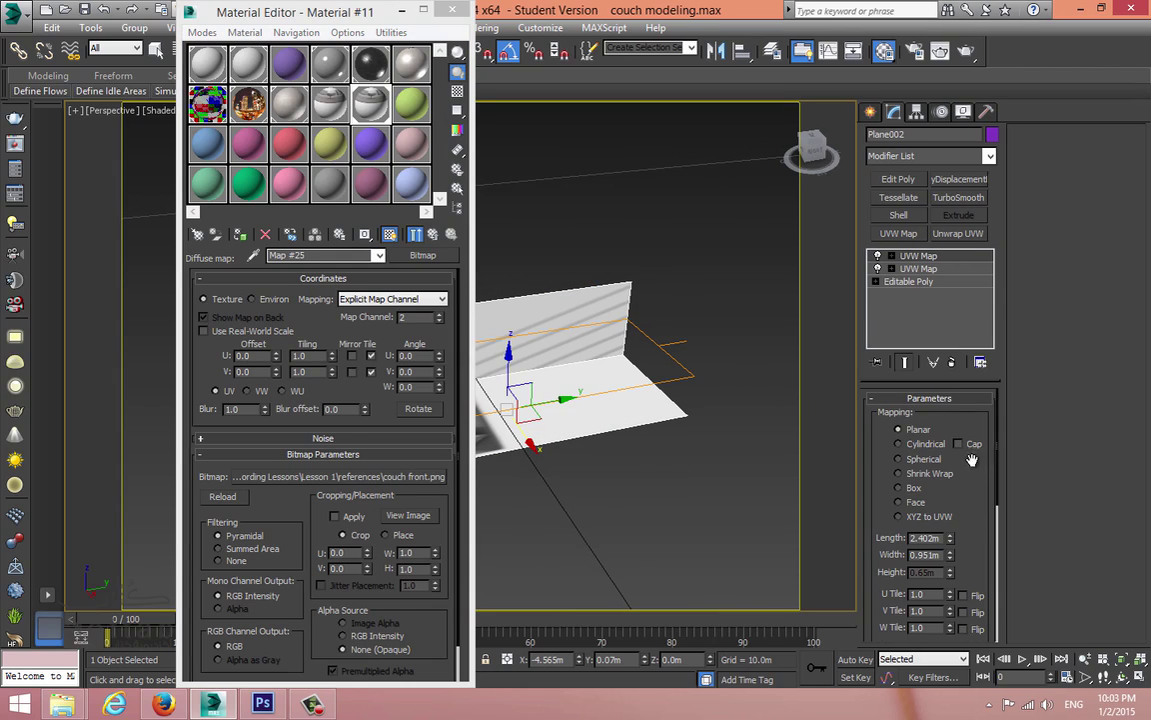
scroll(974, 468, "down", 5)
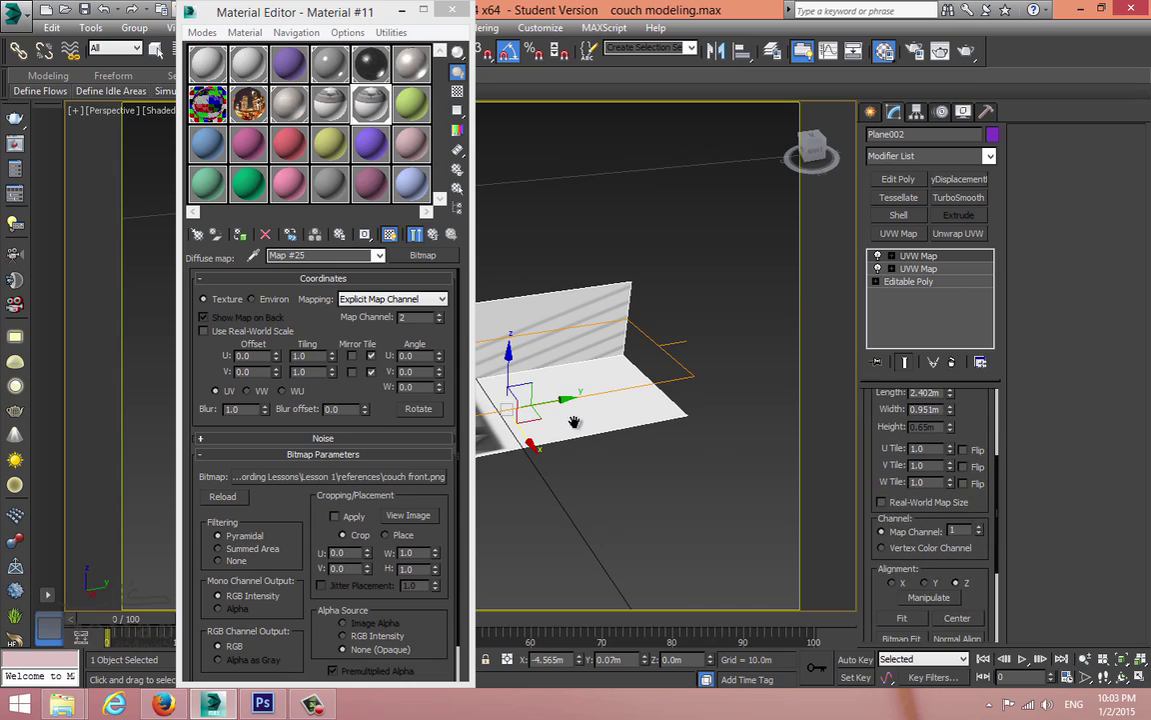
middle_click_drag(571, 422, 682, 445)
left_click(981, 529)
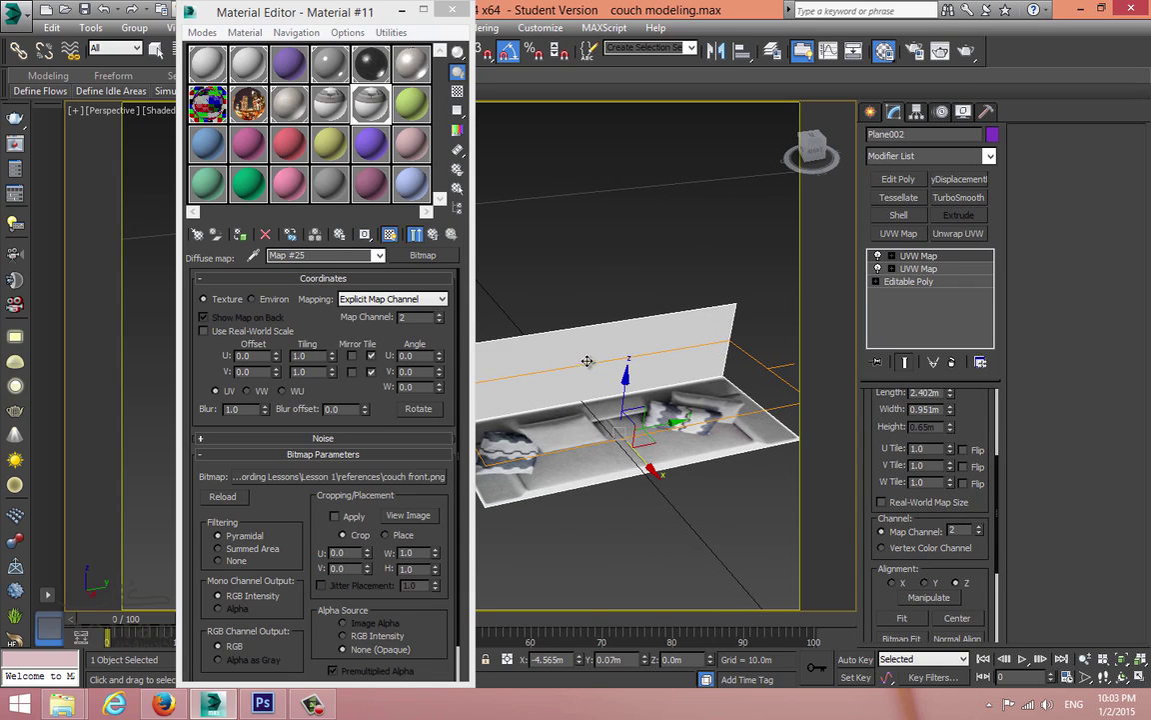
Step: Close the Material Editor and rotate the top UVW Map's gizmo upright, parallel to the vertical face, with the couch front image level
left_click(455, 10)
key("1")
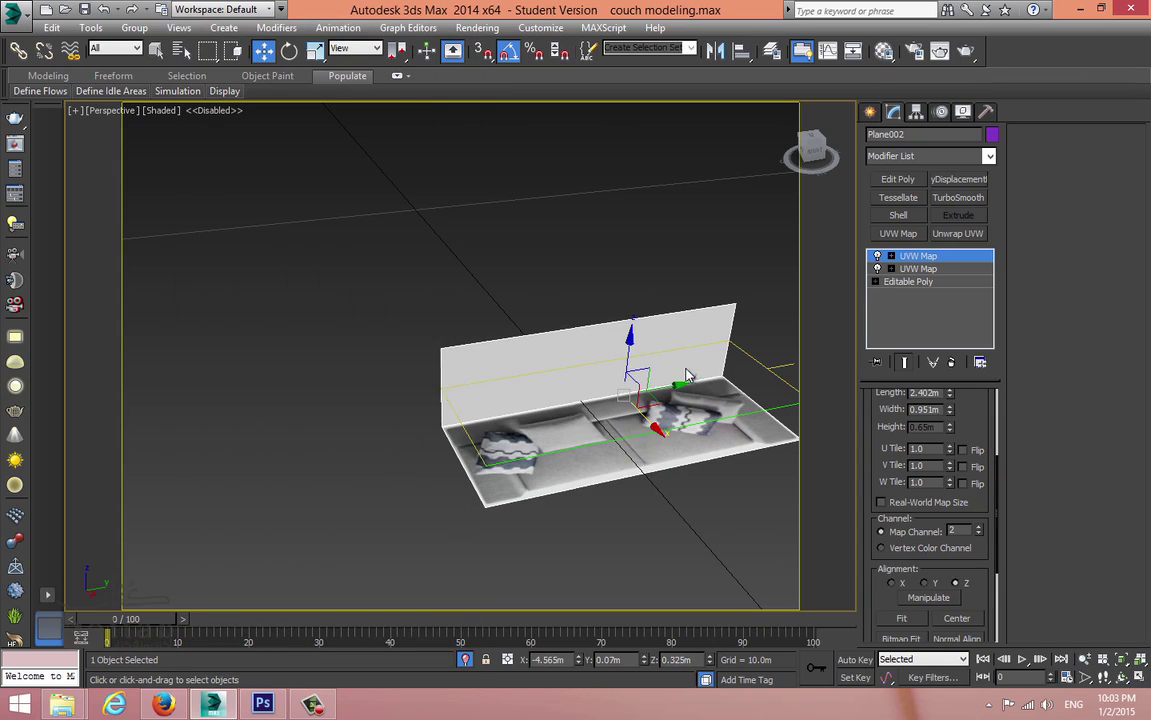
key("e")
left_click_drag(650, 387, 674, 430)
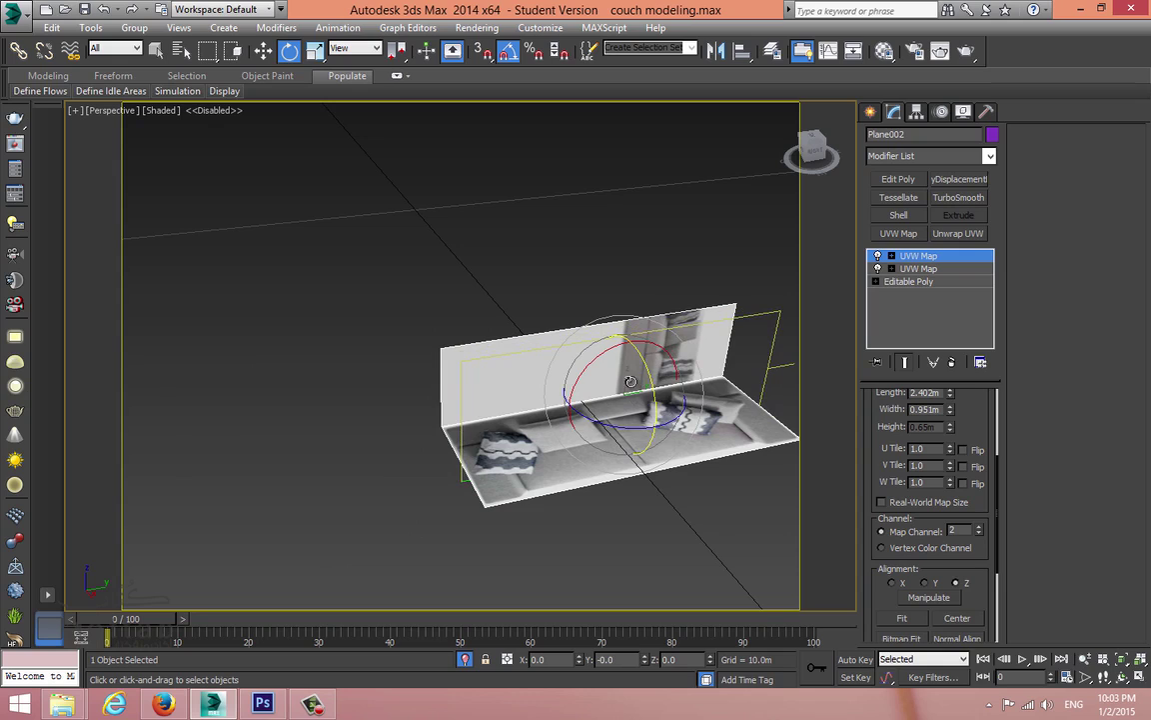
left_click_drag(604, 358, 564, 413)
Step: Lower the top UVW Map's gizmo and stretch it along Y so one couch front image spans the vertical face
key("w")
left_click_drag(627, 333, 622, 410)
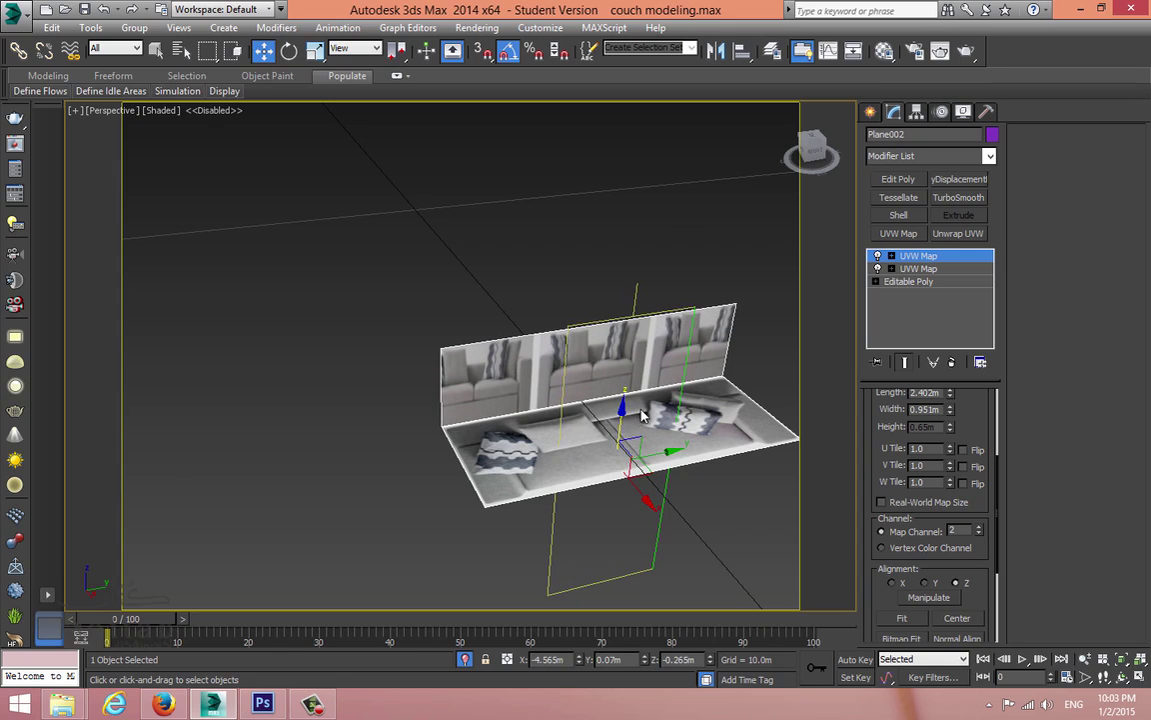
key("r")
left_click_drag(555, 472, 466, 506)
middle_click_drag(717, 472, 523, 424)
scroll(523, 424, "up", 4)
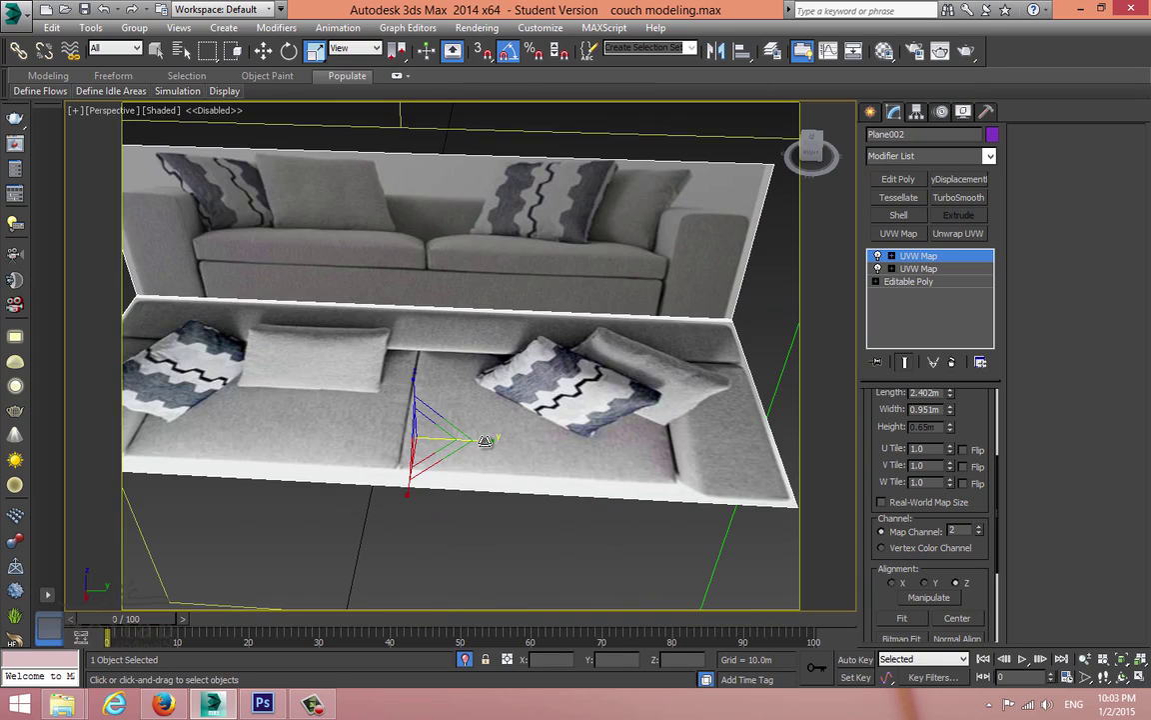
Step: Turn off angle snap and fine-tune the gizmo's Y scale to match the front image's width to the top view
left_click_drag(488, 442, 486, 443)
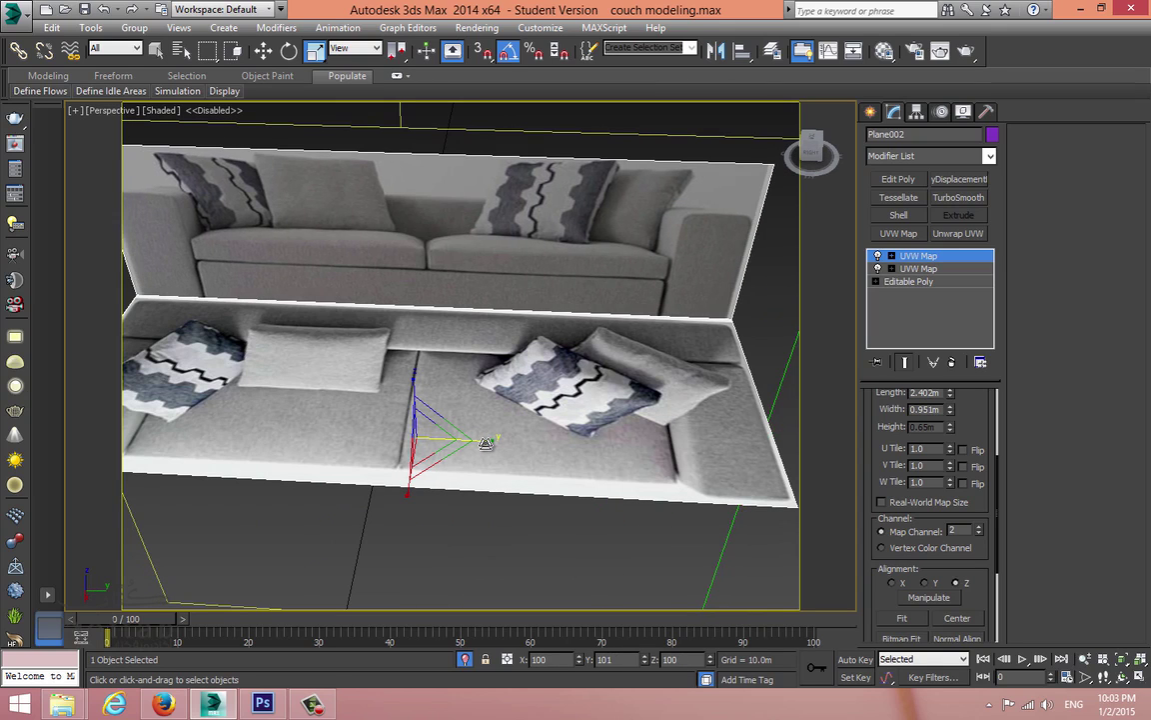
key("a")
left_click_drag(487, 442, 480, 442)
middle_click_drag(481, 443, 379, 408, "alt")
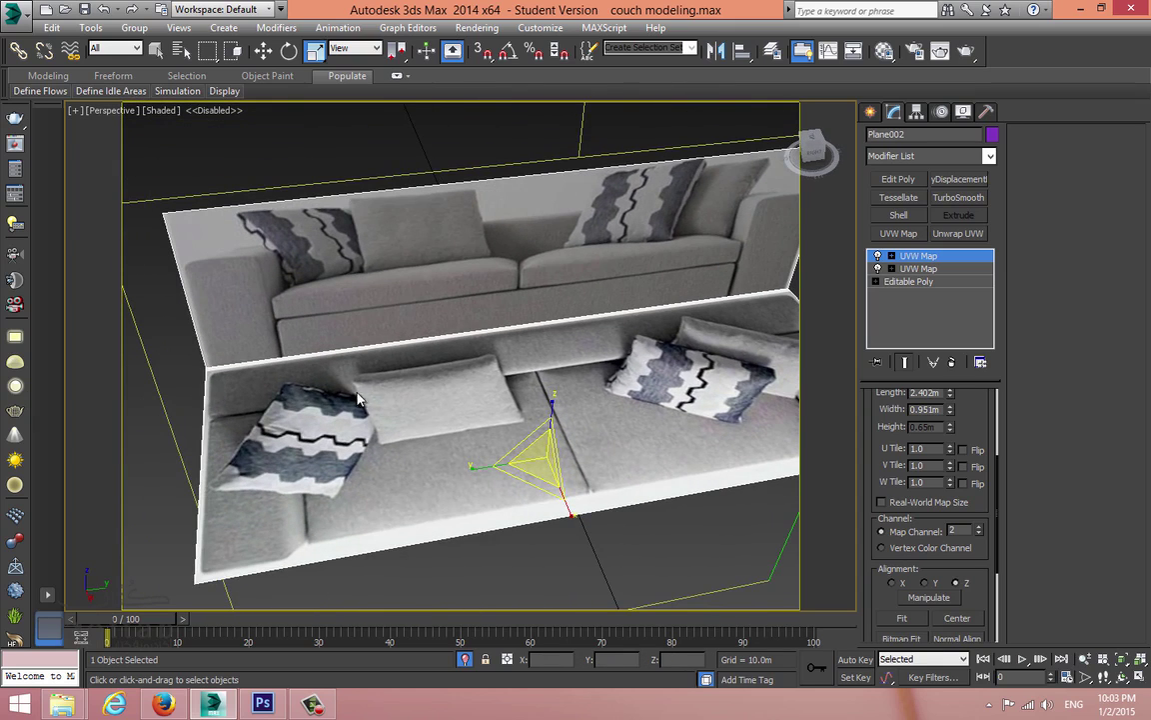
middle_click_drag(531, 380, 440, 405, "alt")
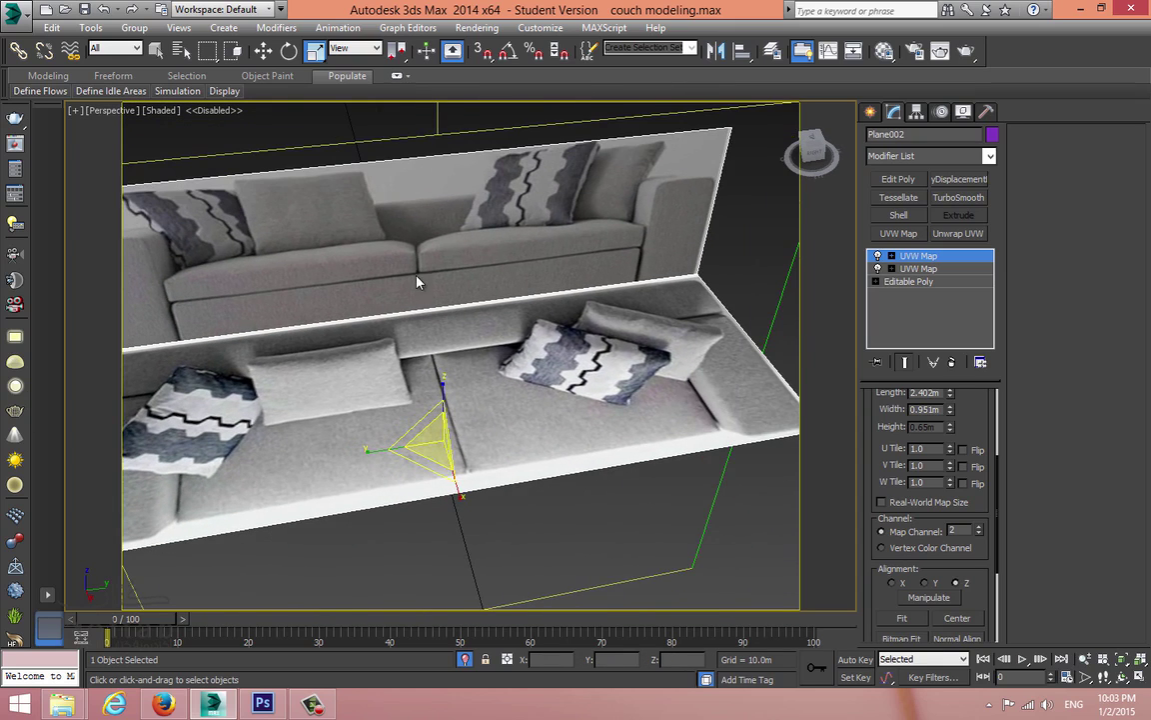
mouse_move(715, 312)
middle_mouse_down("alt")
mouse_move(689, 296)
mouse_move(716, 337)
middle_mouse_up("alt")
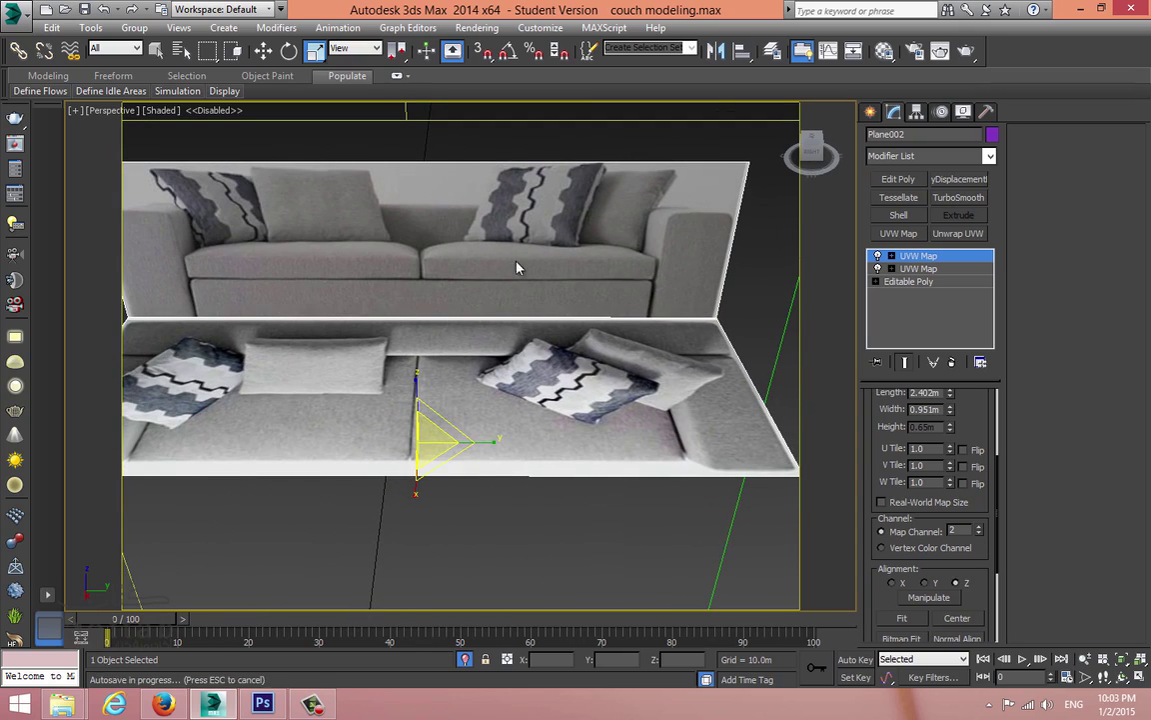
middle_click_drag(526, 267, 519, 271, "alt")
Step: Fine-tune the gizmo's Z scale, move it to about Z -0.236 m to fit the couch front vertically, and leave gizmo editing
key("w")
left_click_drag(438, 400, 441, 392)
key("r")
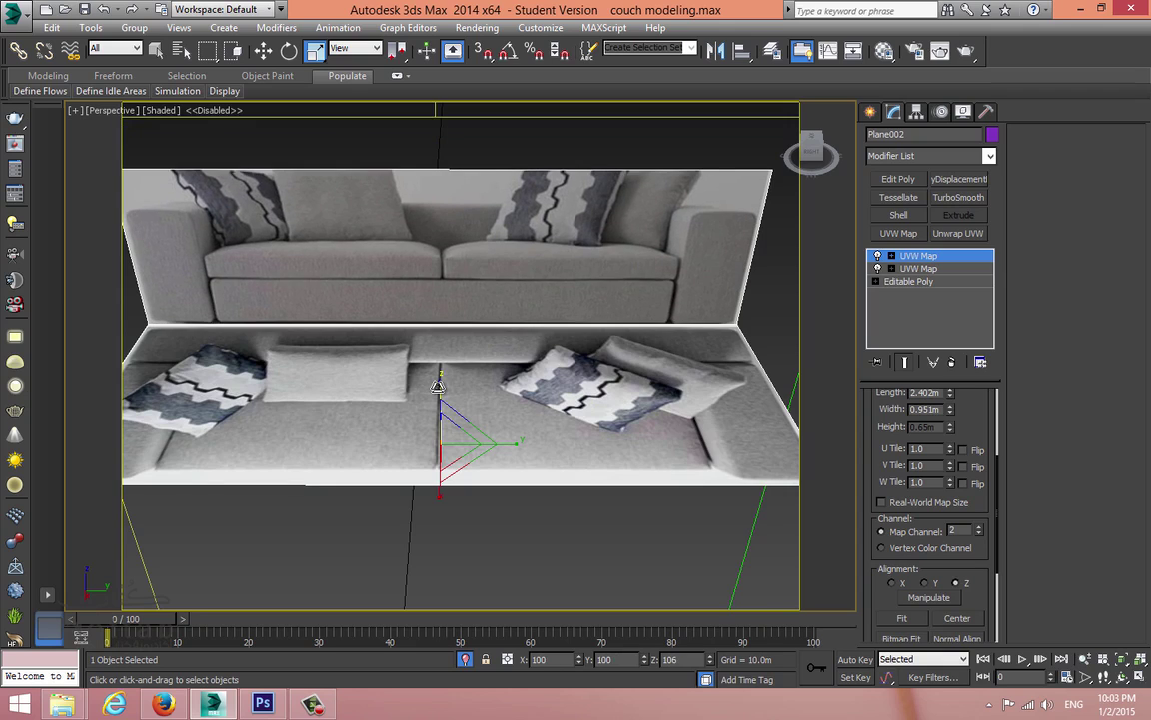
left_click_drag(437, 386, 438, 384)
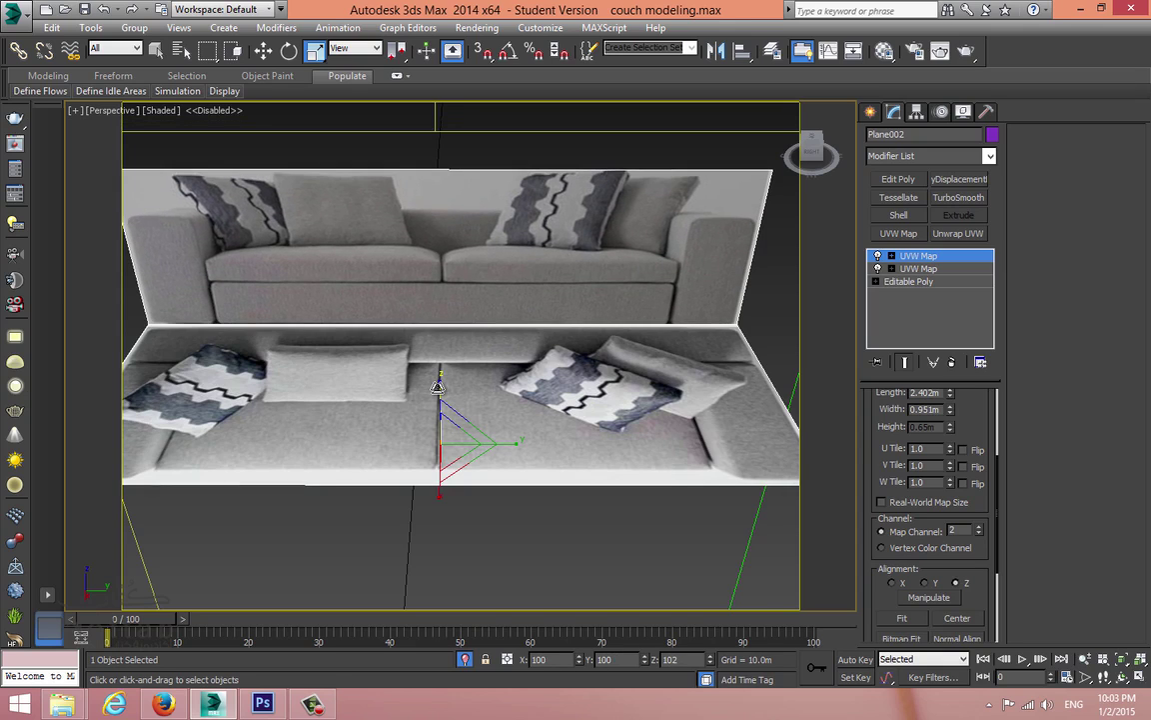
key("w")
middle_click_drag(469, 387, 420, 365, "alt")
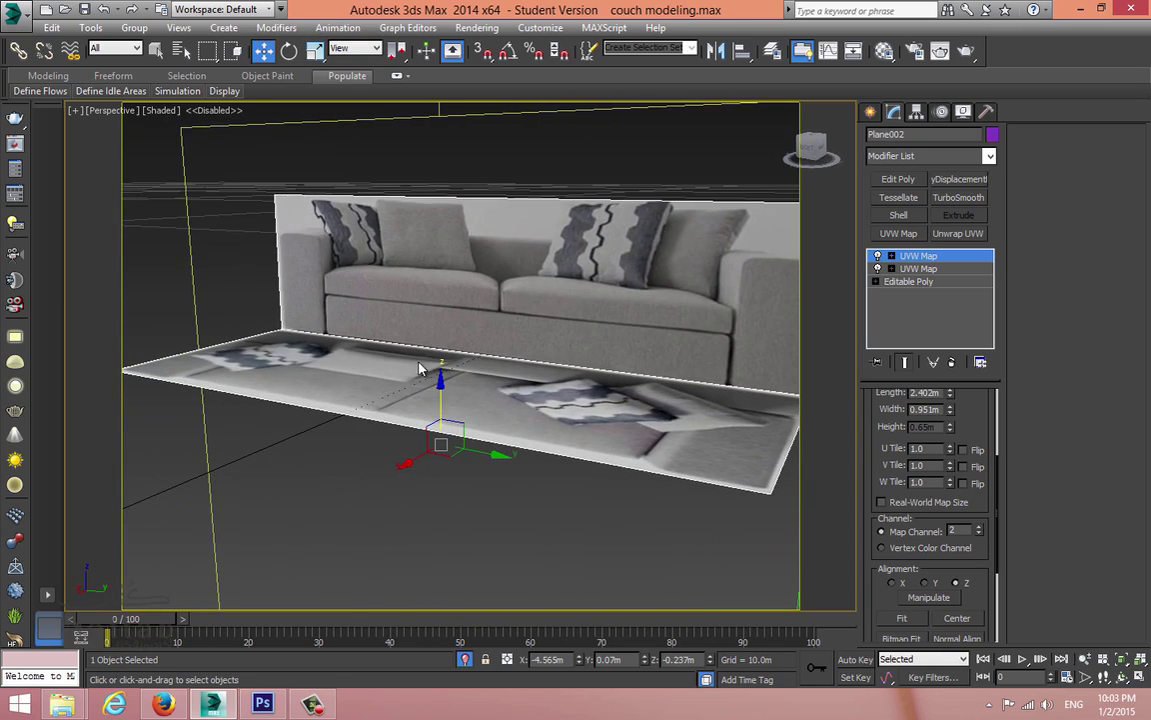
left_click_drag(441, 392, 441, 392)
scroll(505, 400, "down", 6)
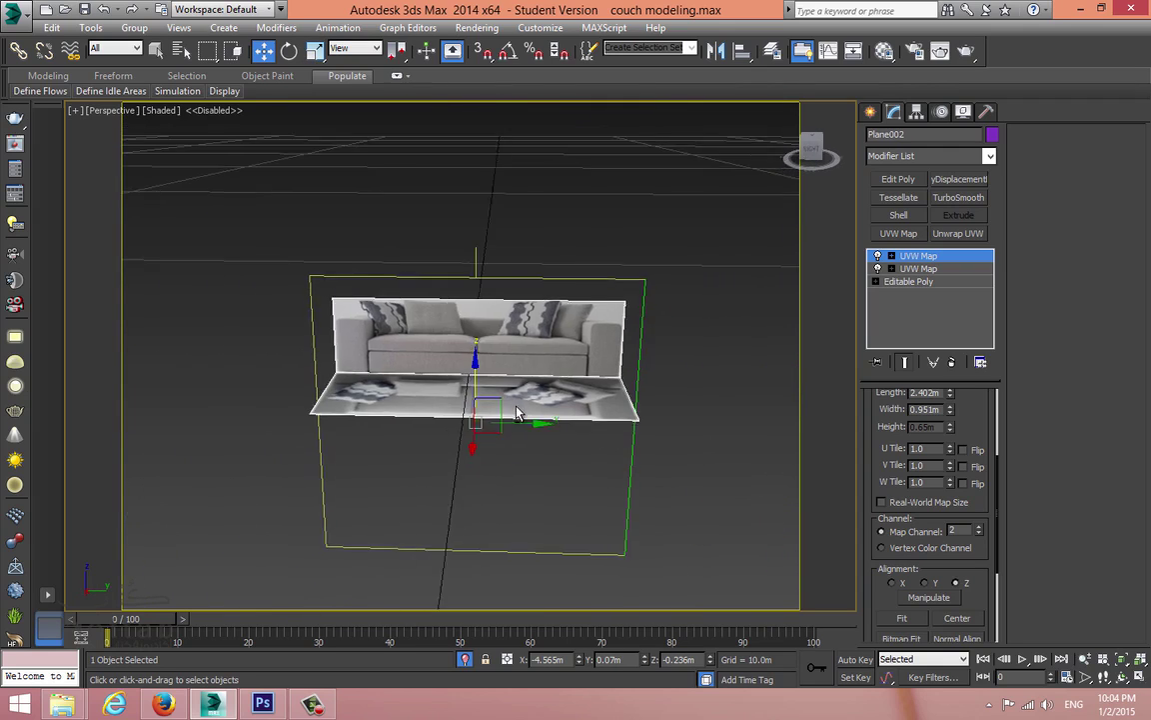
left_click(932, 256)
Step: Review the plane at its Editable Poly level, without the UVW maps, and the two sub-materials of Material #11
middle_click_drag(640, 353, 626, 363)
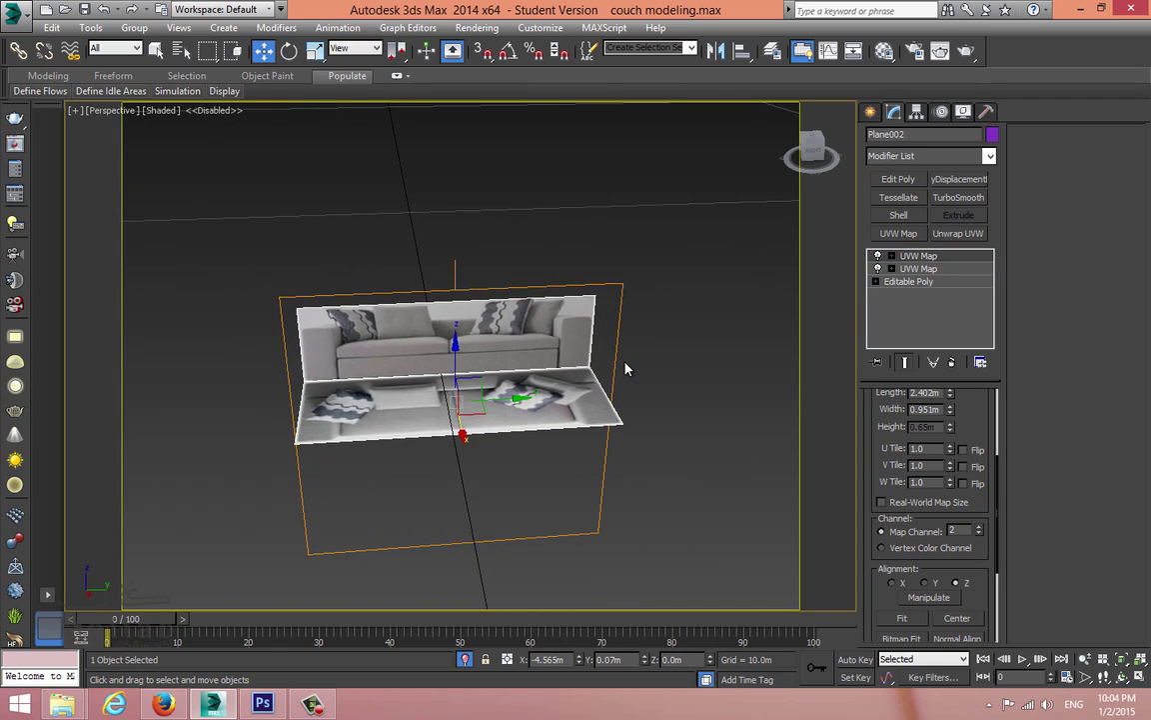
scroll(889, 598, "down", 3)
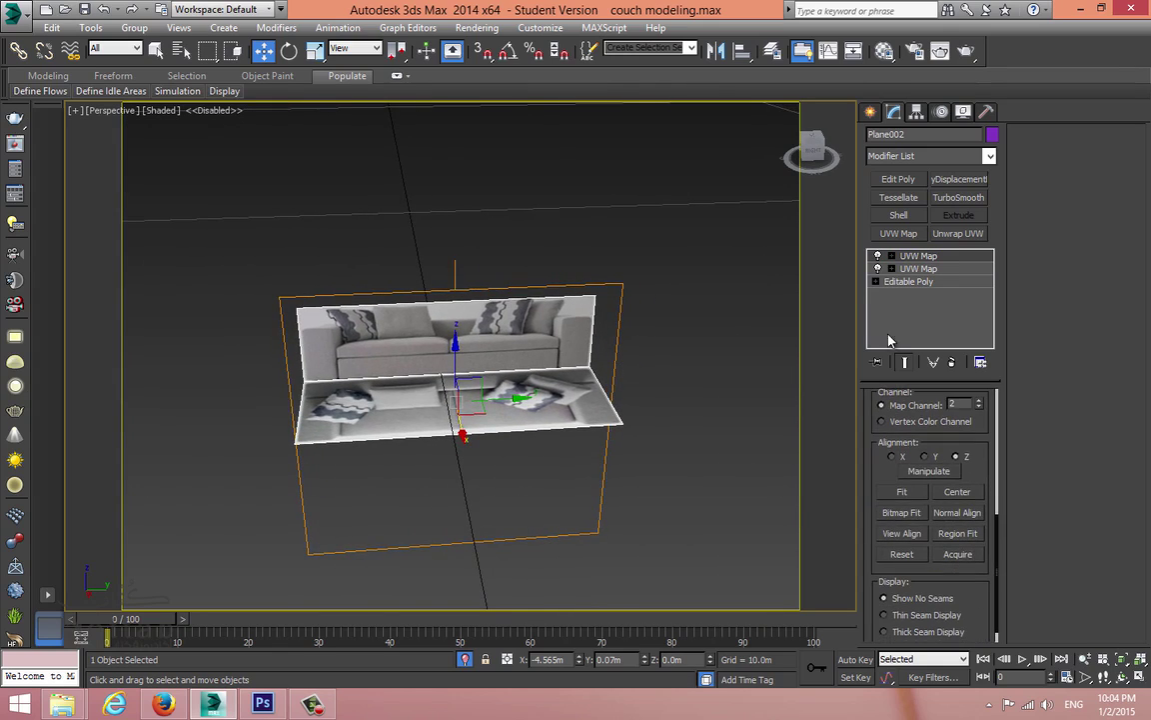
left_click(909, 280)
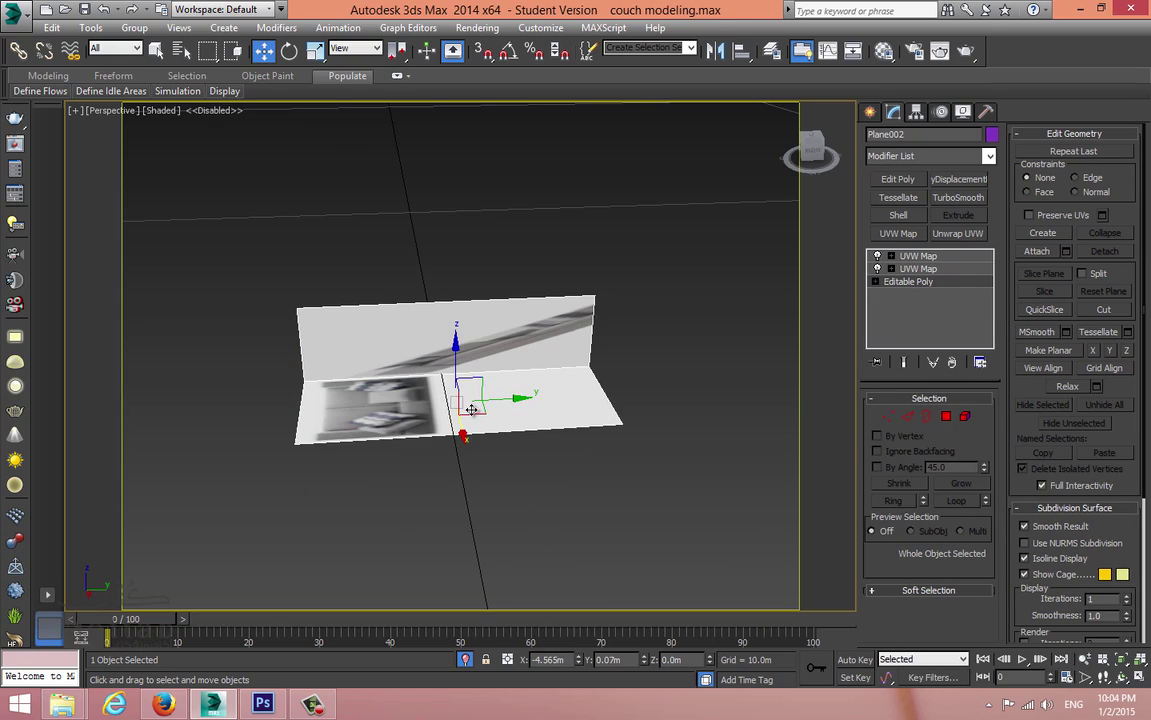
key("m")
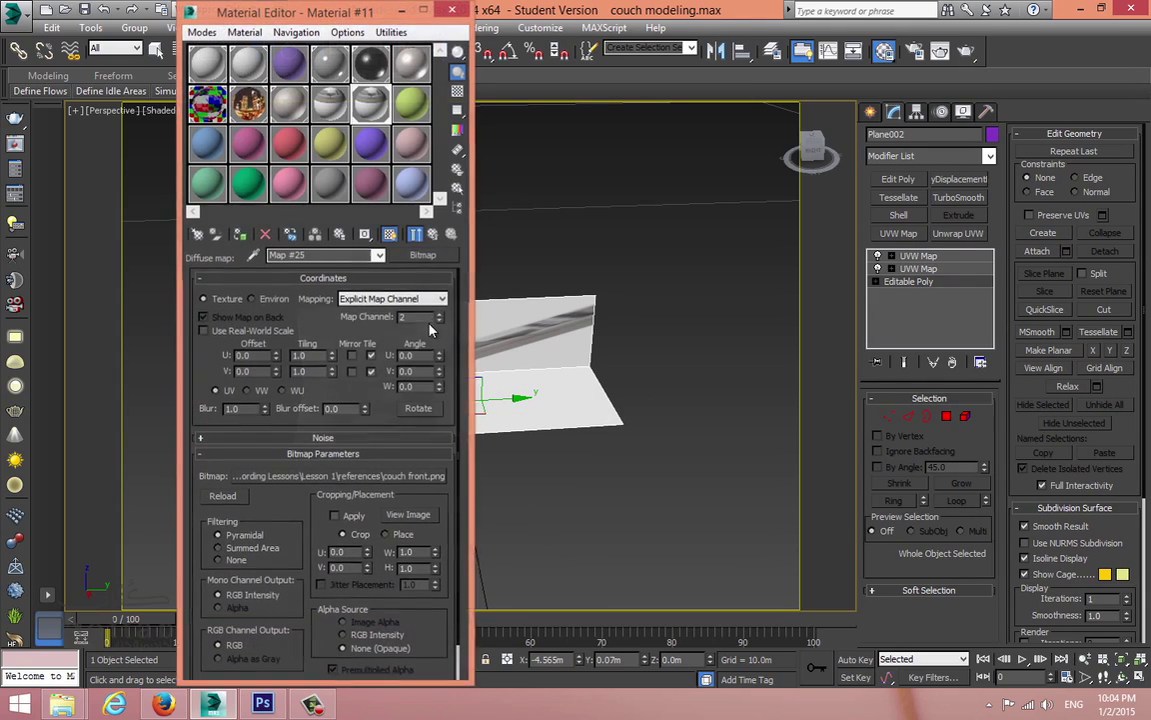
left_click(433, 235)
left_click(433, 235)
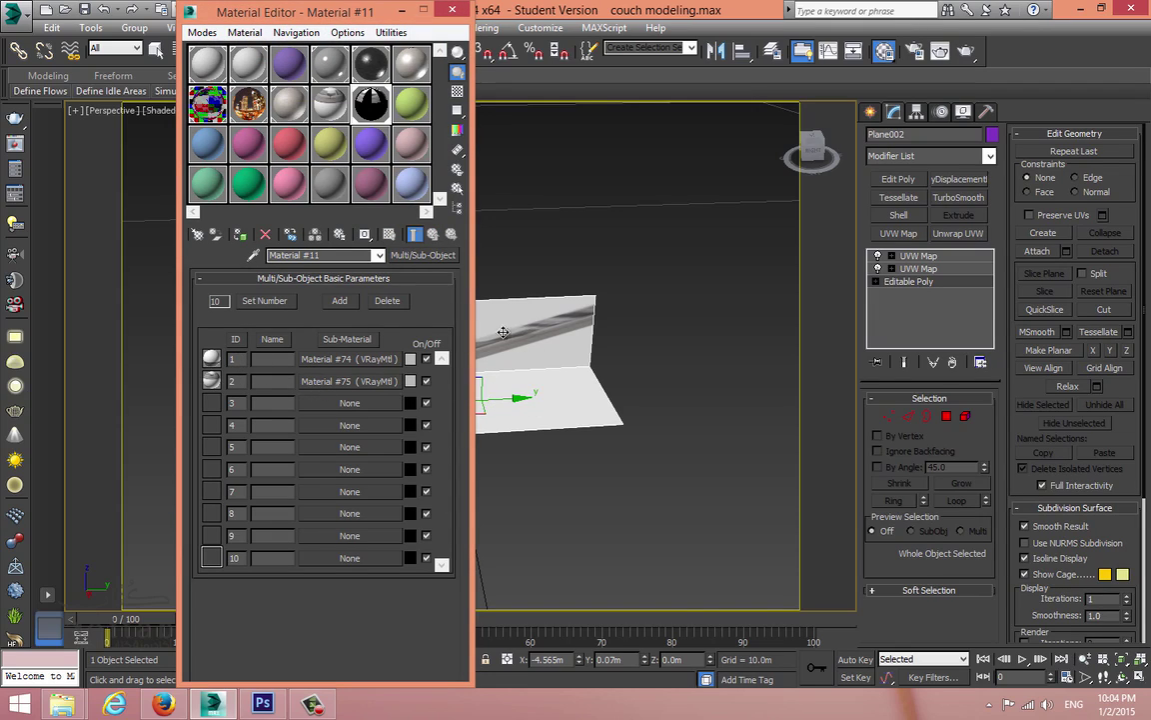
left_click(389, 360)
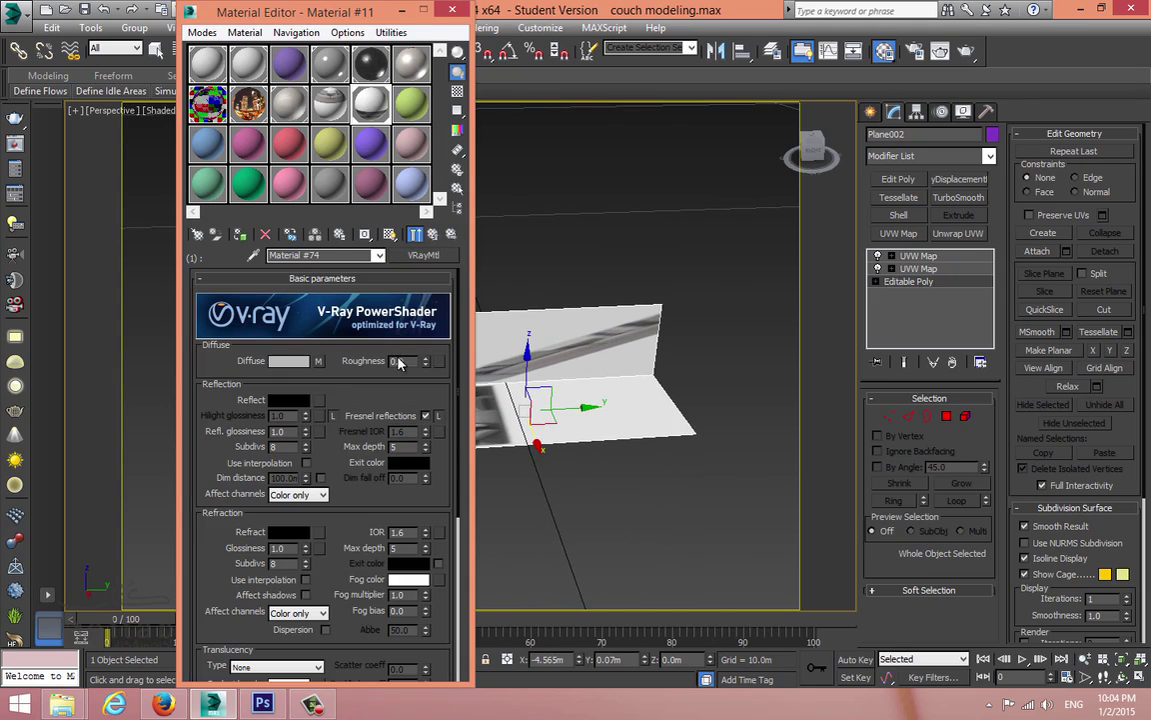
Step: Review the map channels of the lower and upper UVW Map modifiers against sub-materials 1 and 2 of Material #11
left_click(919, 268)
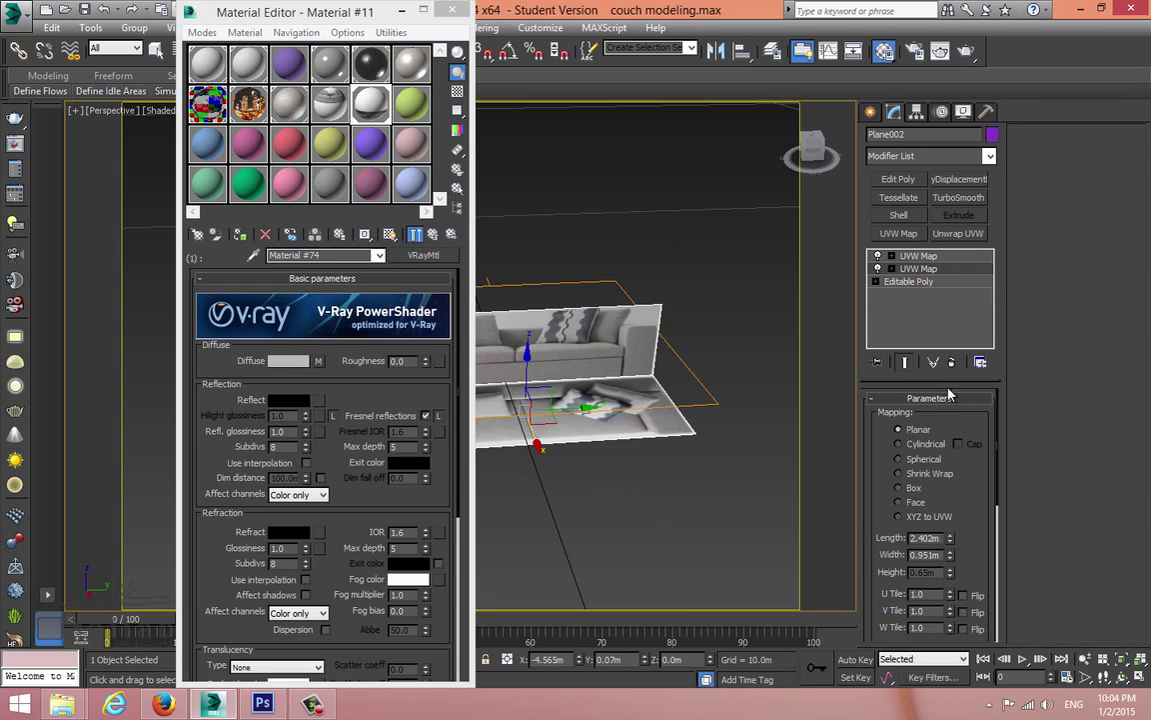
scroll(956, 501, "down", 5)
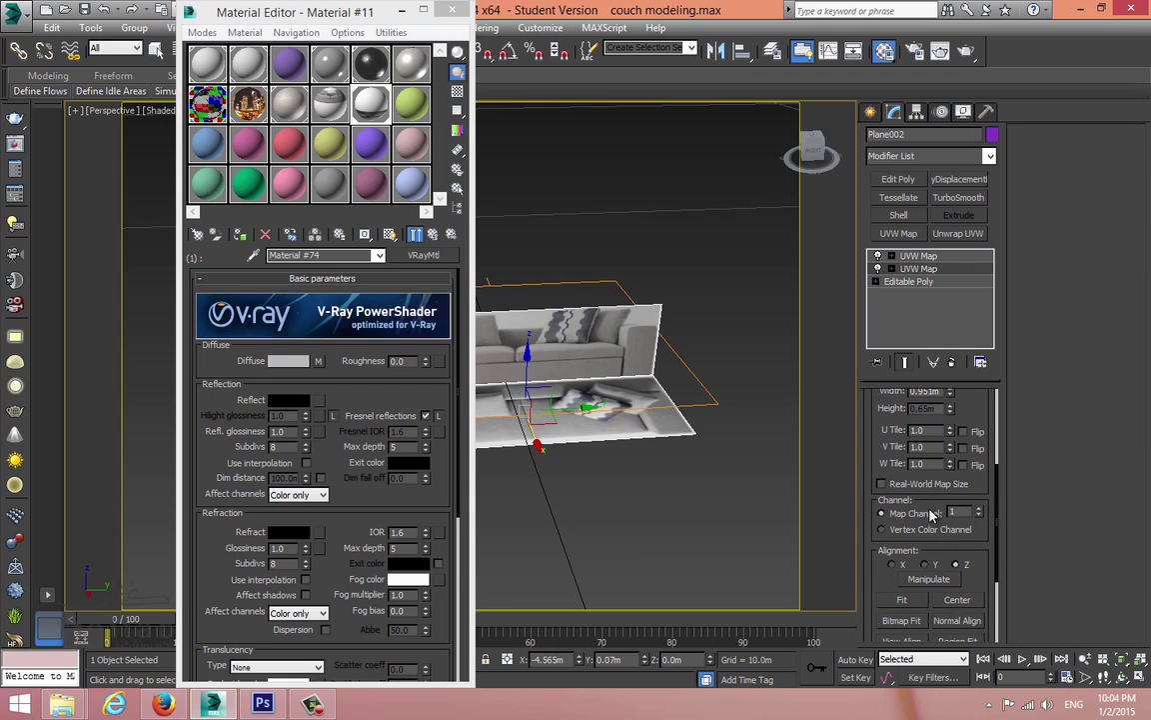
scroll(967, 503, "down", 1)
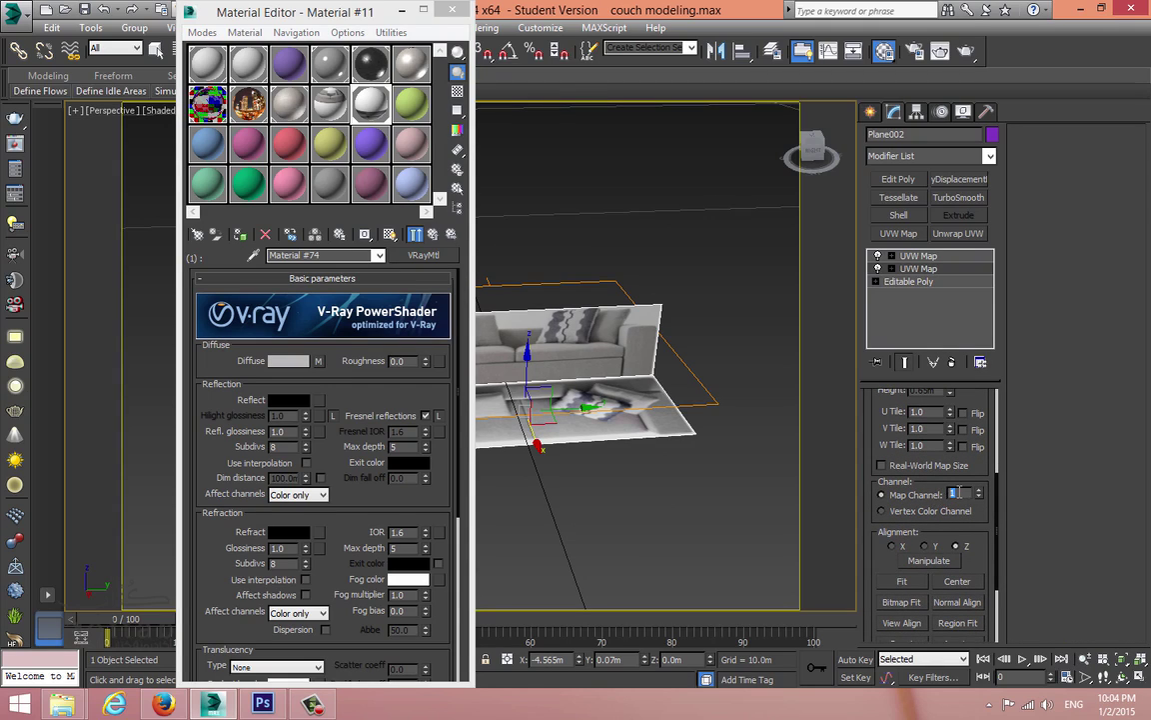
middle_click_drag(579, 410, 632, 427)
left_click(319, 361)
left_click(433, 233)
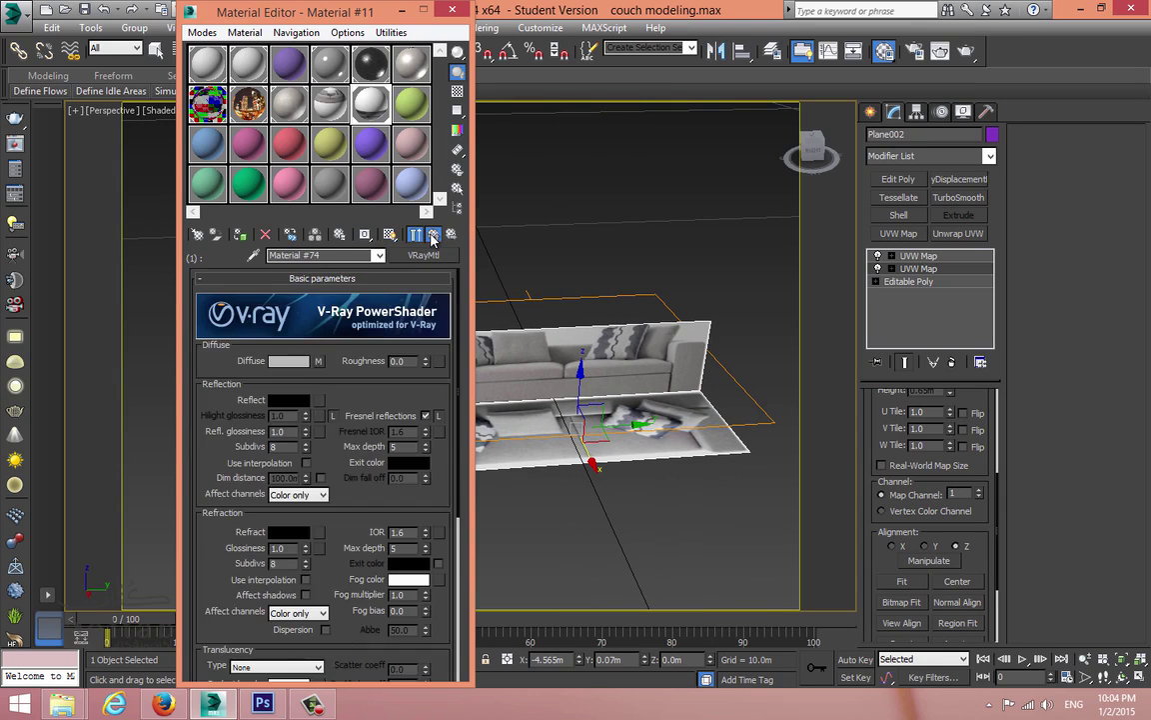
left_click(432, 235)
middle_click_drag(599, 425, 599, 450)
left_click(932, 257)
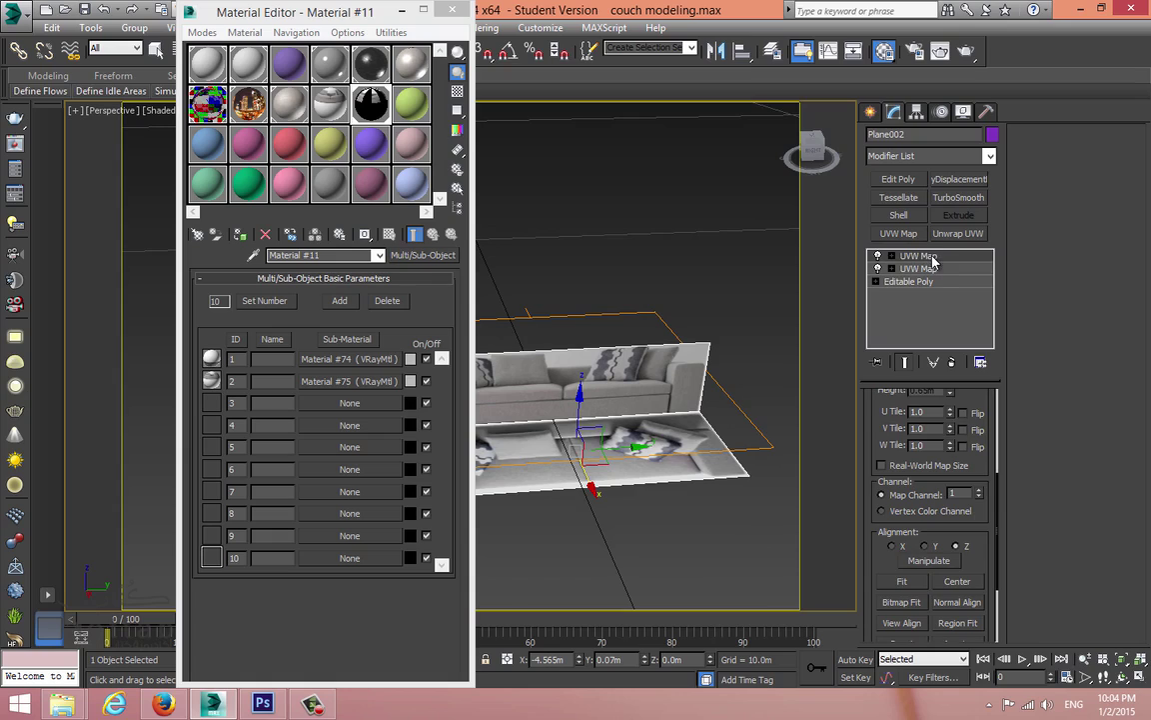
left_click(931, 257)
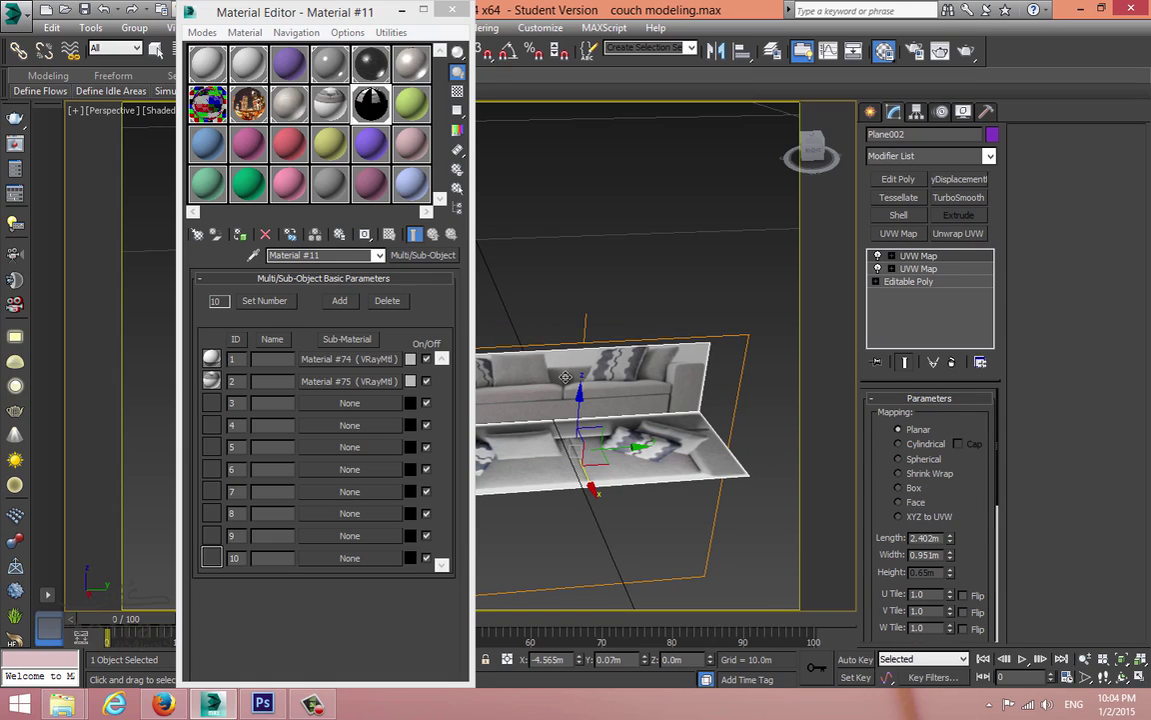
scroll(973, 550, "down", 3)
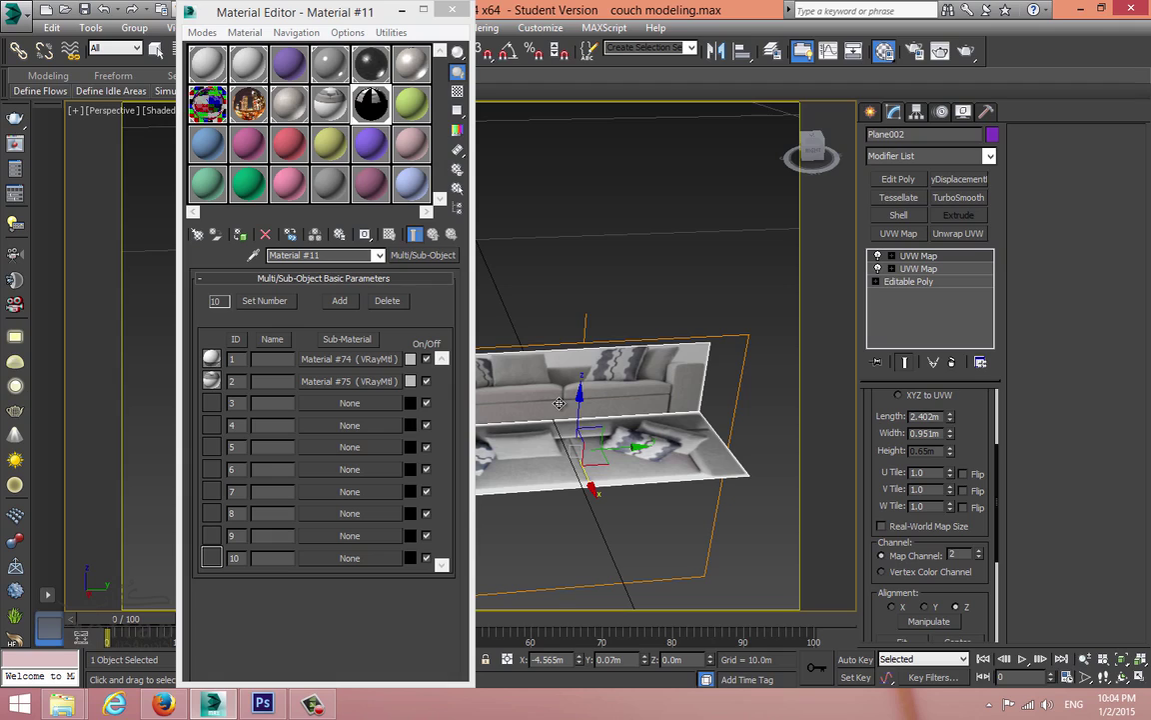
Step: Check the map channels of the couch top and couch front bitmaps in sub-materials 1 and 2, and close the Material Editor
left_click(355, 360)
left_click(323, 359)
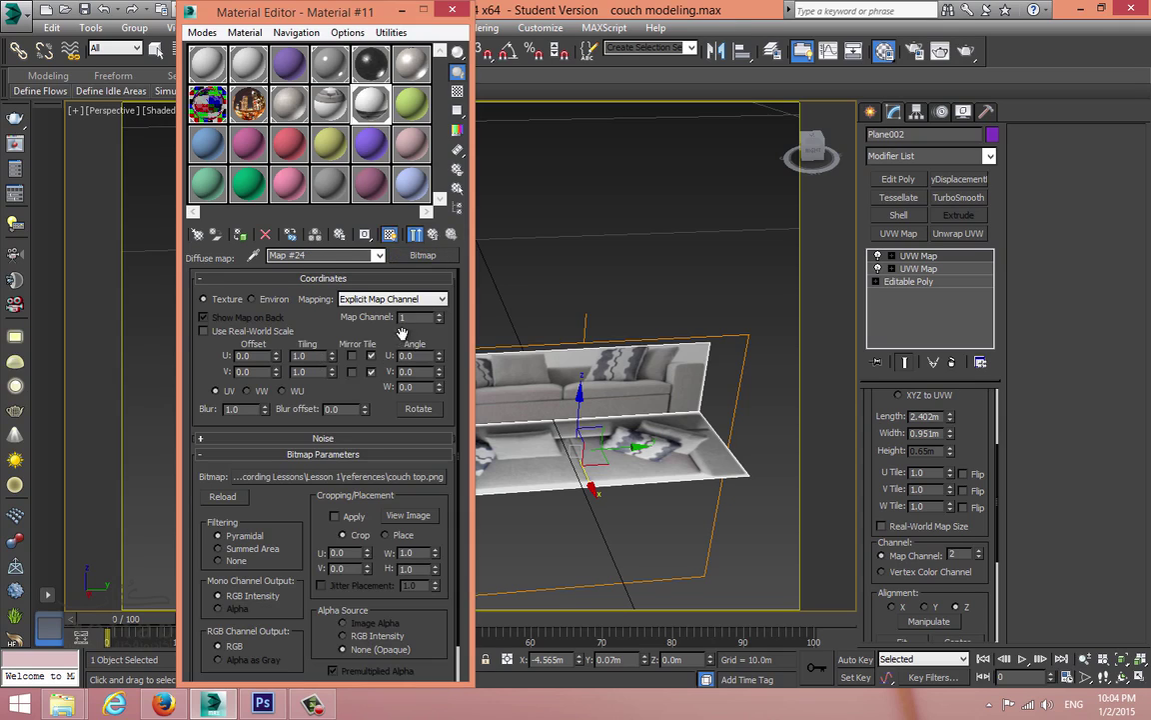
left_click(432, 234)
left_click(432, 234)
left_click(364, 383)
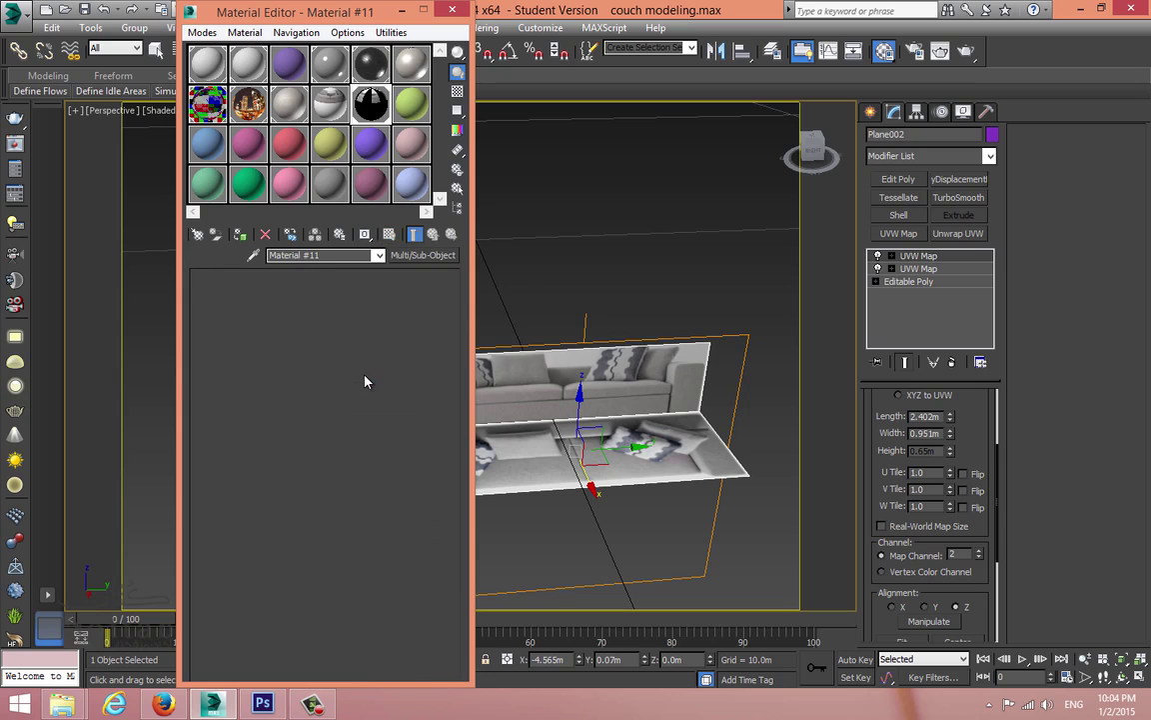
left_click(318, 361)
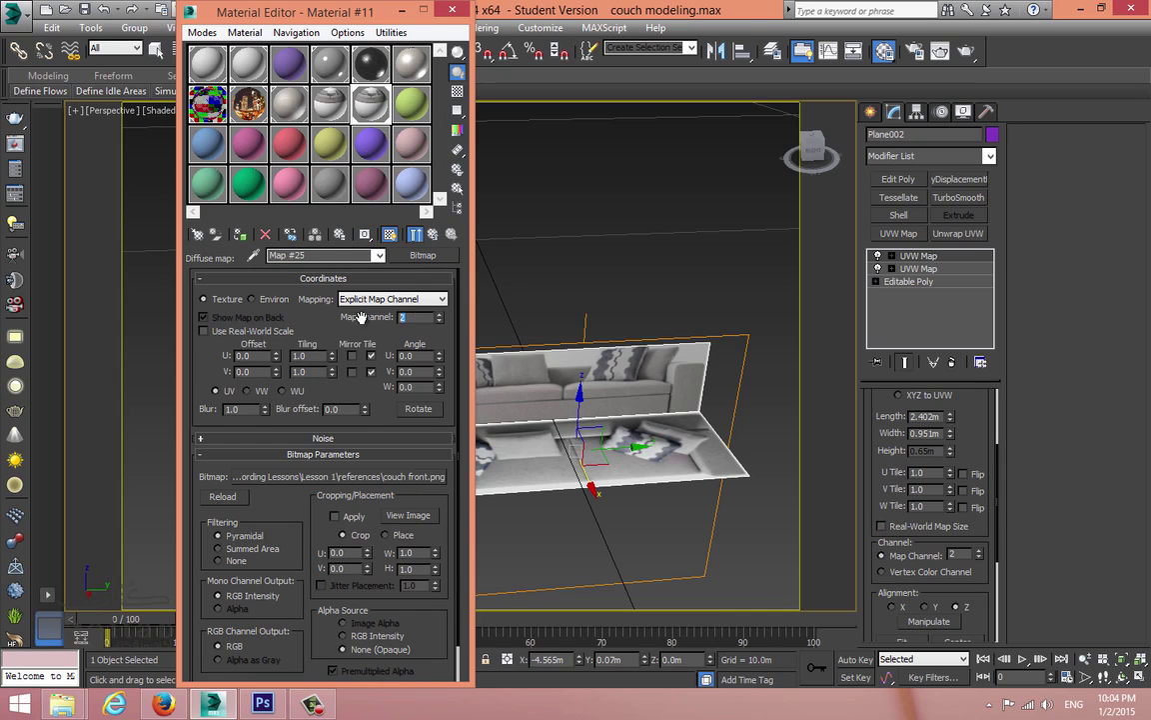
left_click(451, 9)
Step: Frame the couch top reference in the top viewport and set the wireframe orthographic viewport to a shaded Right view framing the couch front
scroll(468, 352, "up", 4)
middle_click_drag(493, 364, 484, 393, "alt")
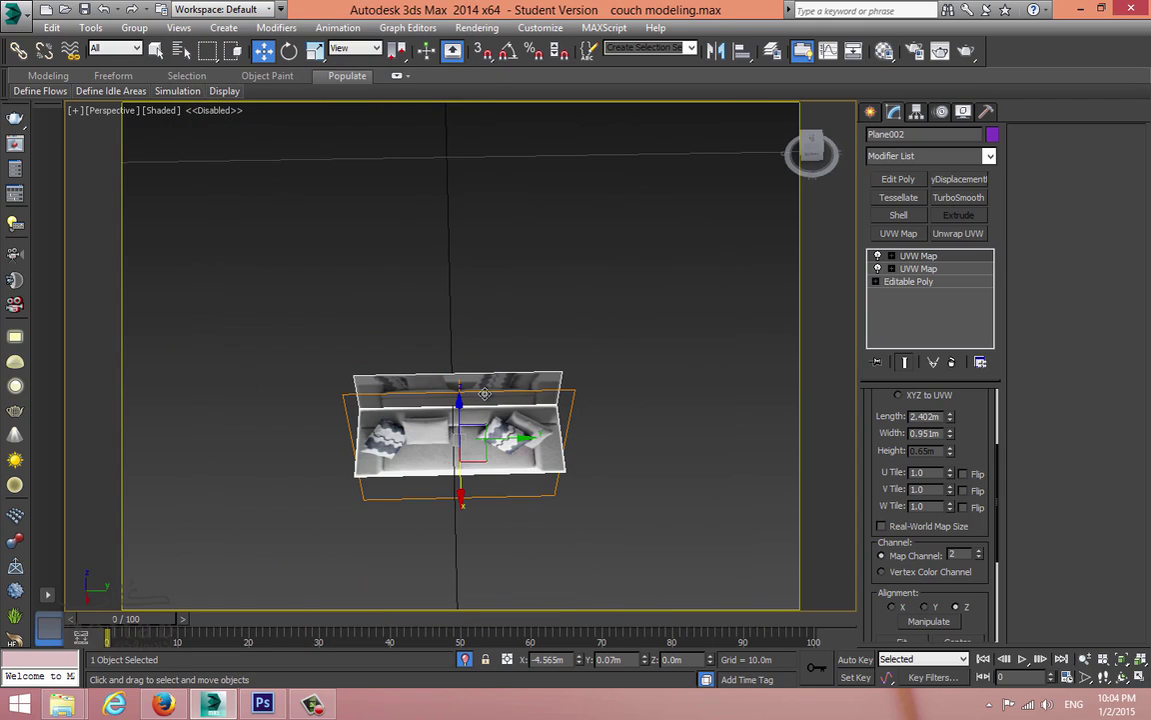
key("alt+w")
key("alt+w")
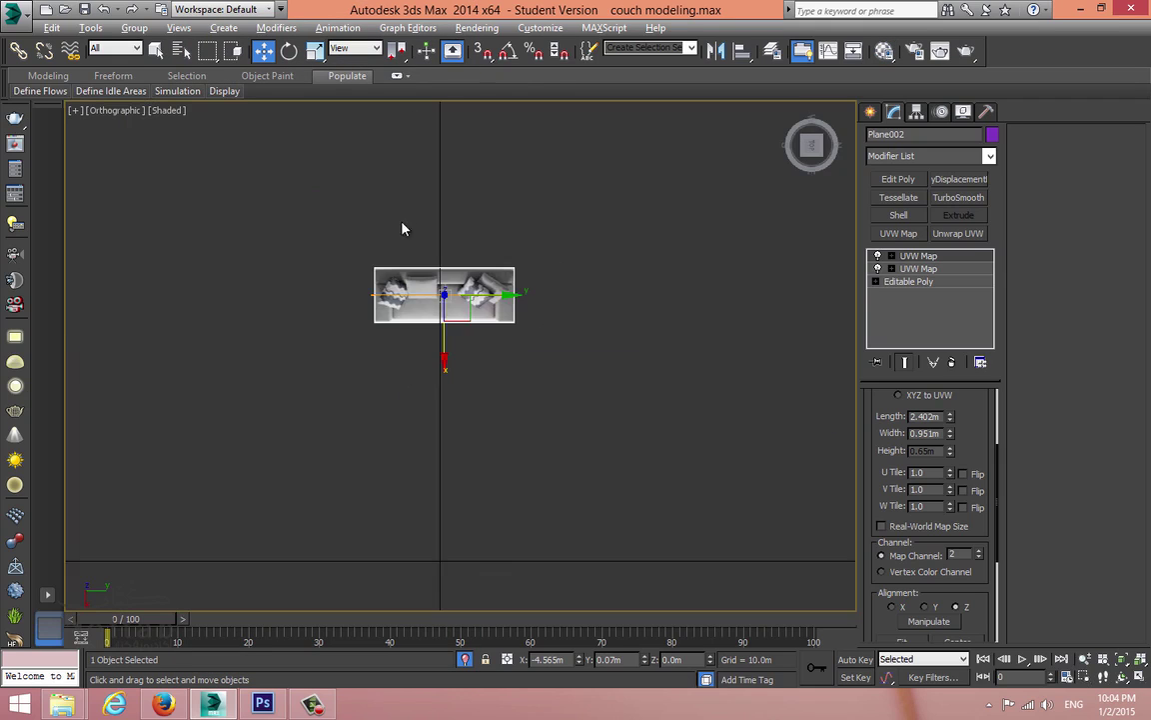
scroll(409, 231, "up", 8)
key("alt+w")
right_click(395, 411)
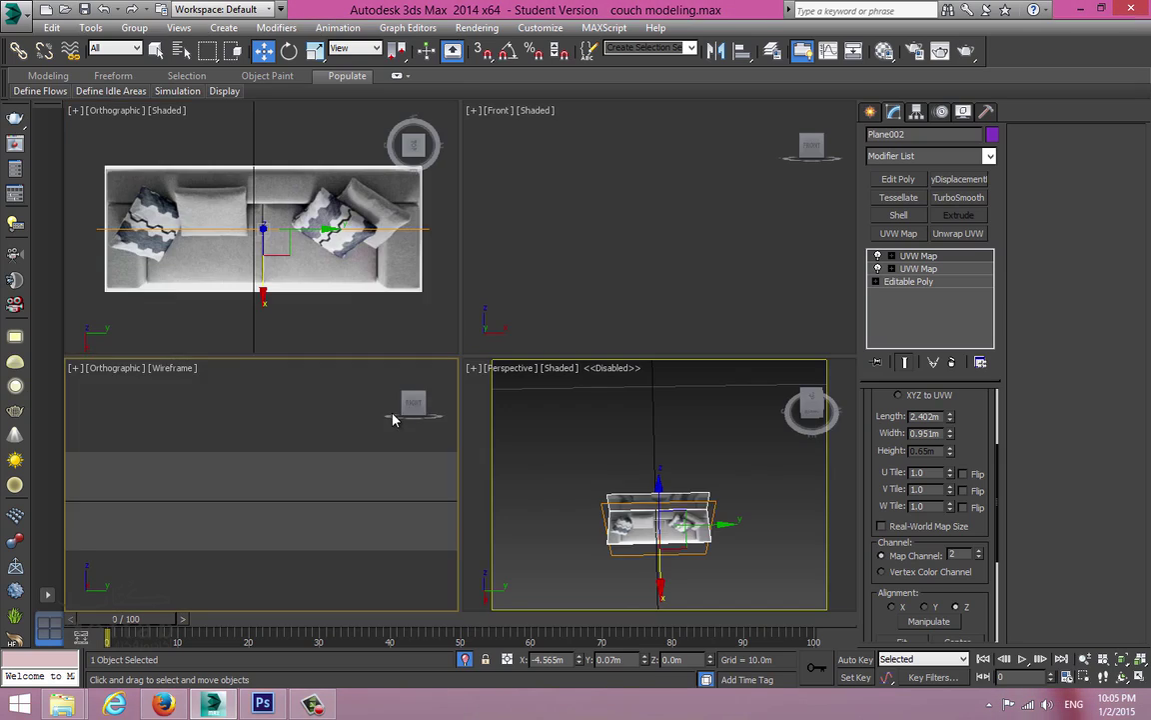
key("alt+w")
key("z")
key("F3")
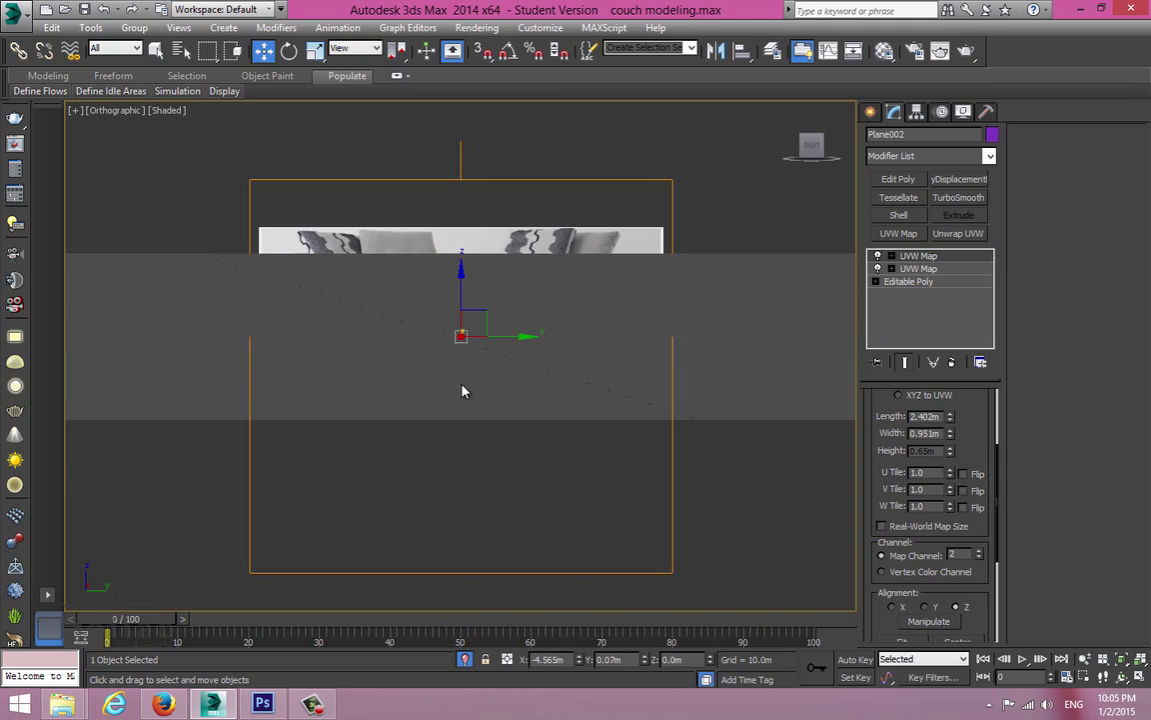
scroll(470, 391, "down", 2)
middle_click_drag(469, 391, 488, 469)
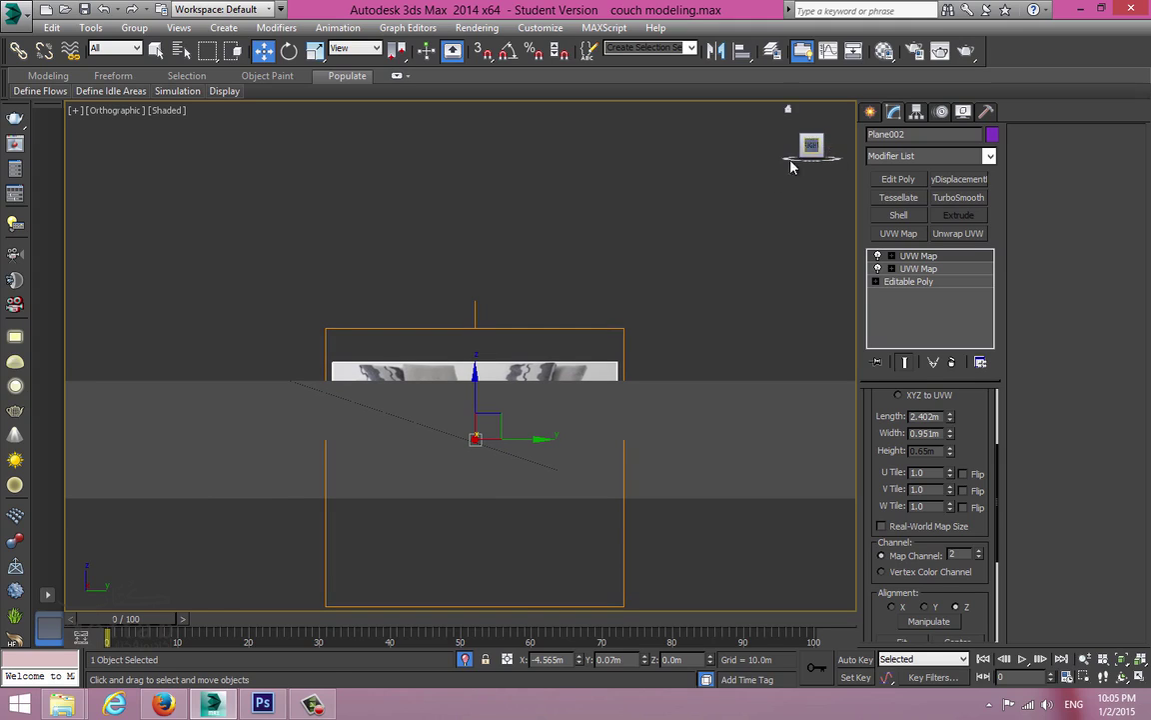
key("f")
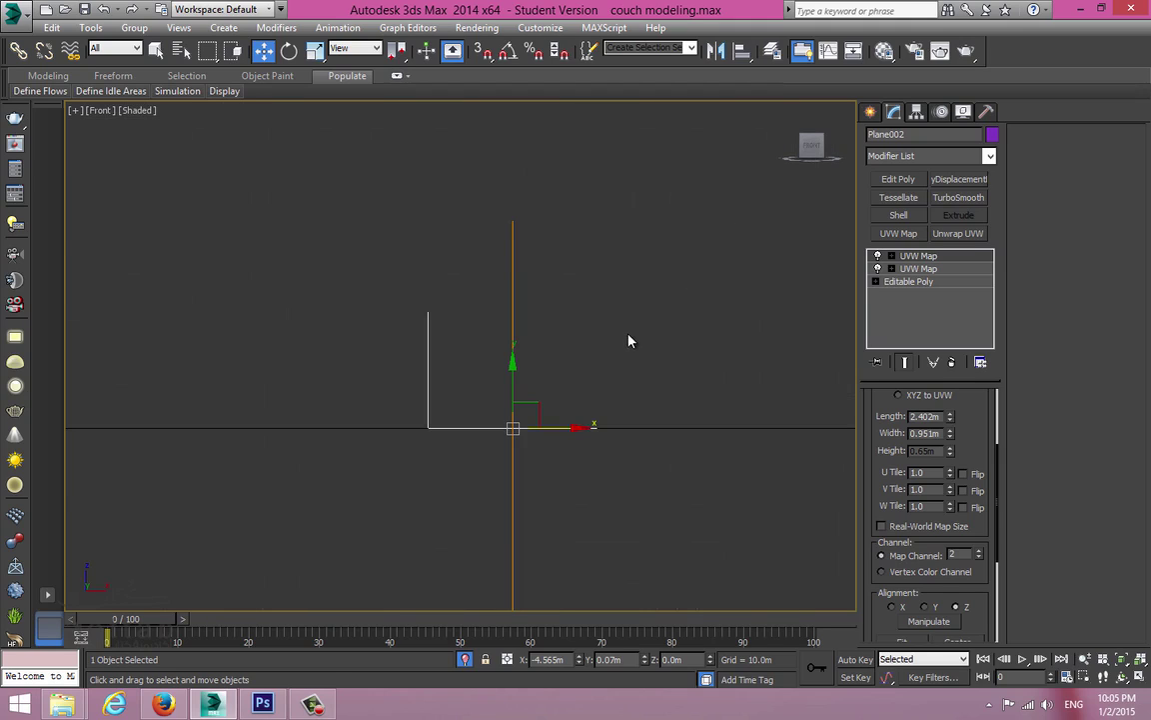
left_click(830, 150)
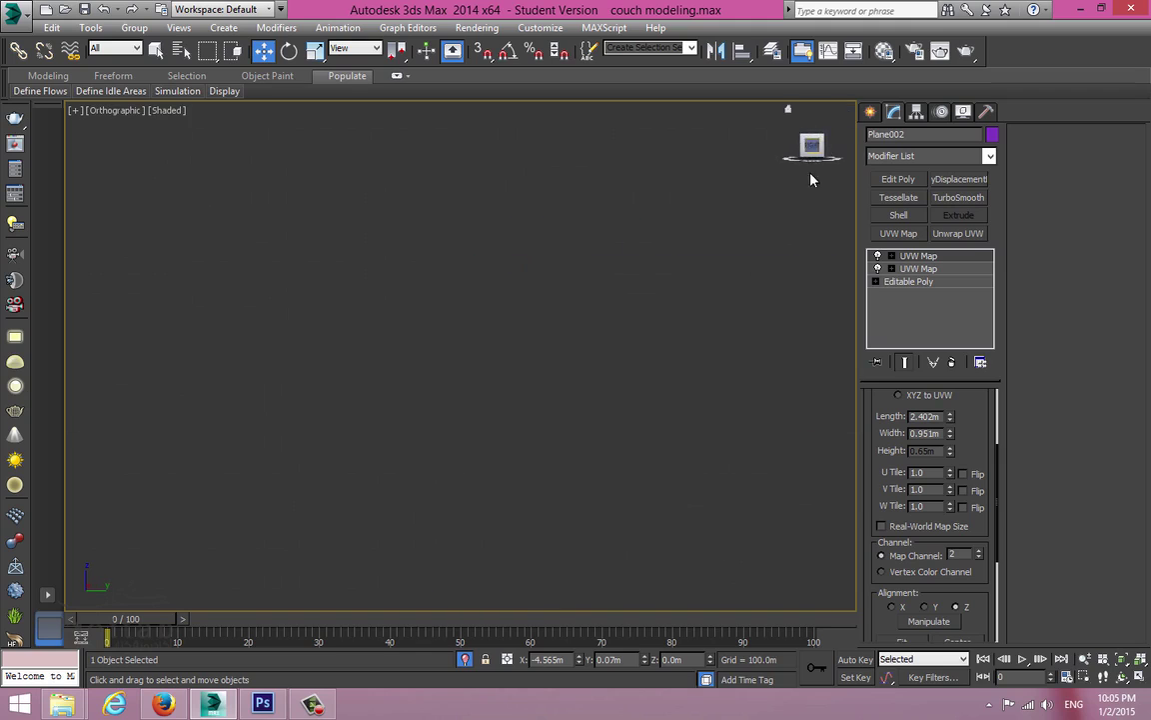
scroll(529, 319, "up", 2)
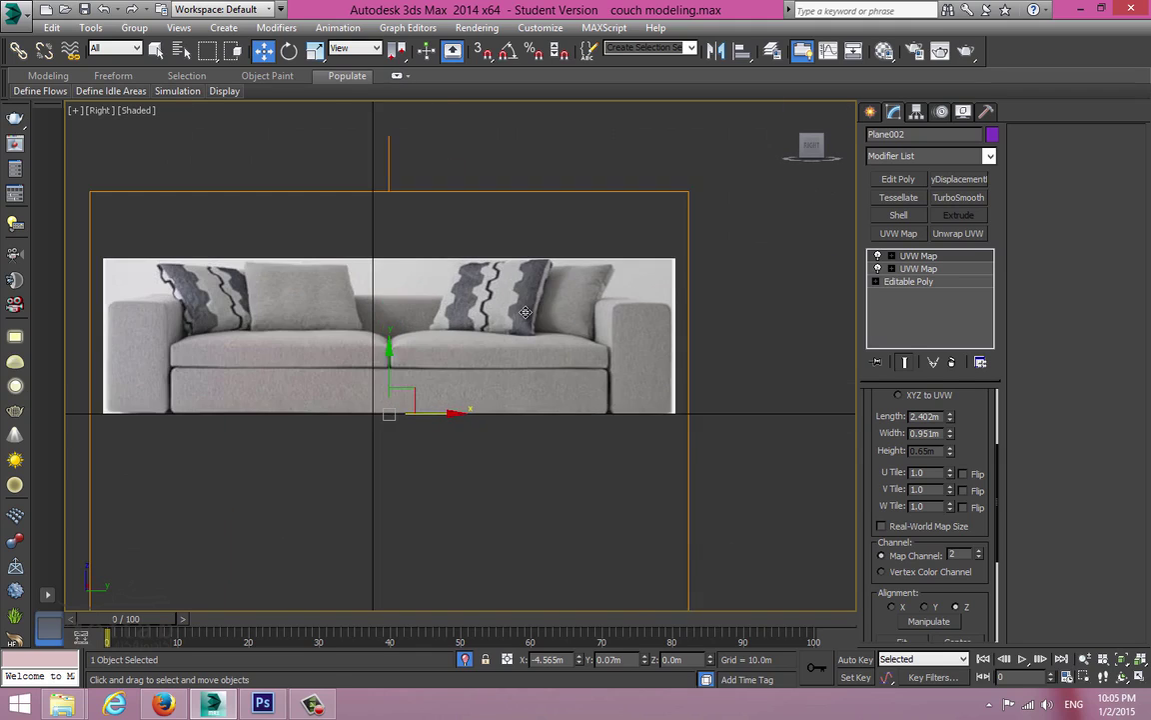
Step: Examine the L-shaped reference plane in the Front, Right and Perspective viewports
key("alt+w")
right_click(679, 252)
key("alt+w")
key("z")
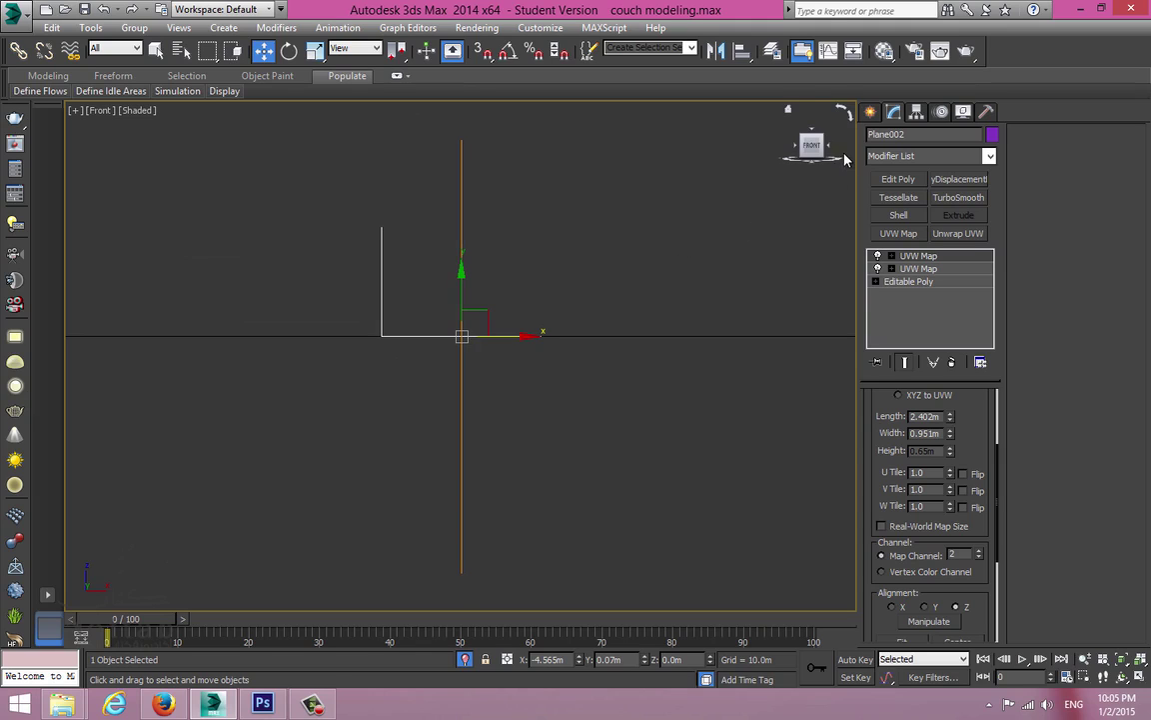
key("alt+w")
right_click(334, 430)
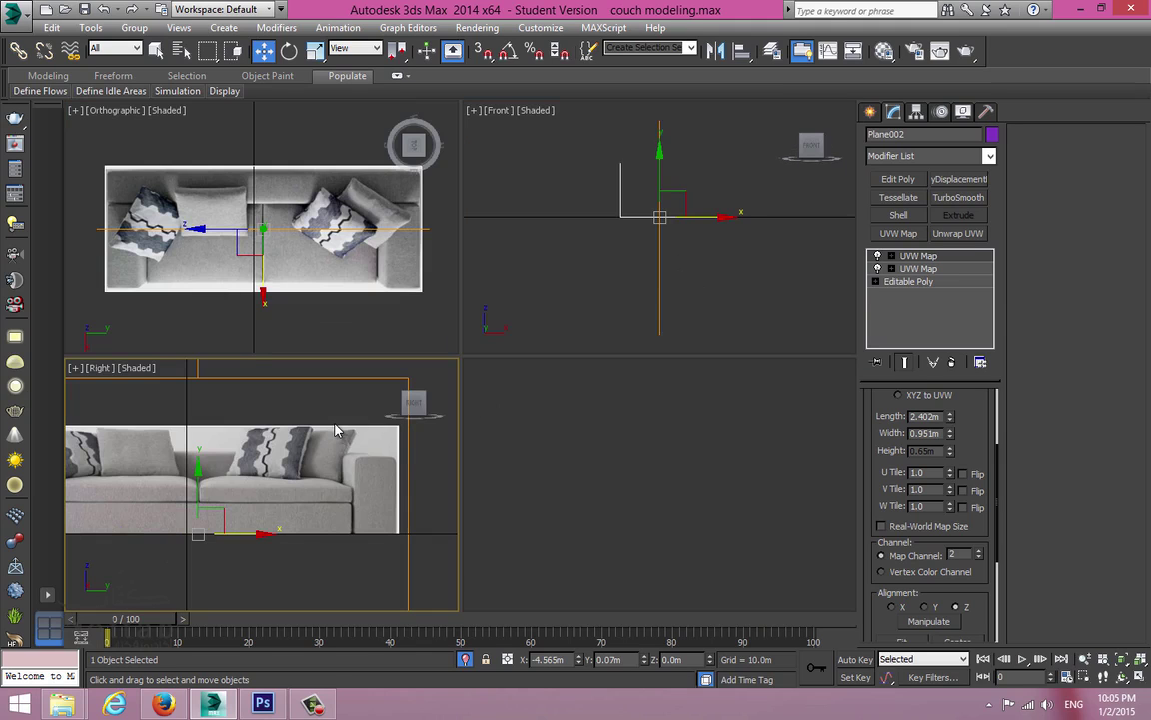
middle_click_drag(336, 431, 404, 439)
key("alt+w")
key("alt+w")
right_click(661, 441)
key("alt+w")
scroll(636, 425, "down", 2)
middle_click_drag(637, 431, 545, 383, "alt")
scroll(668, 459, "down", 5)
key("alt+w")
key("alt+w")
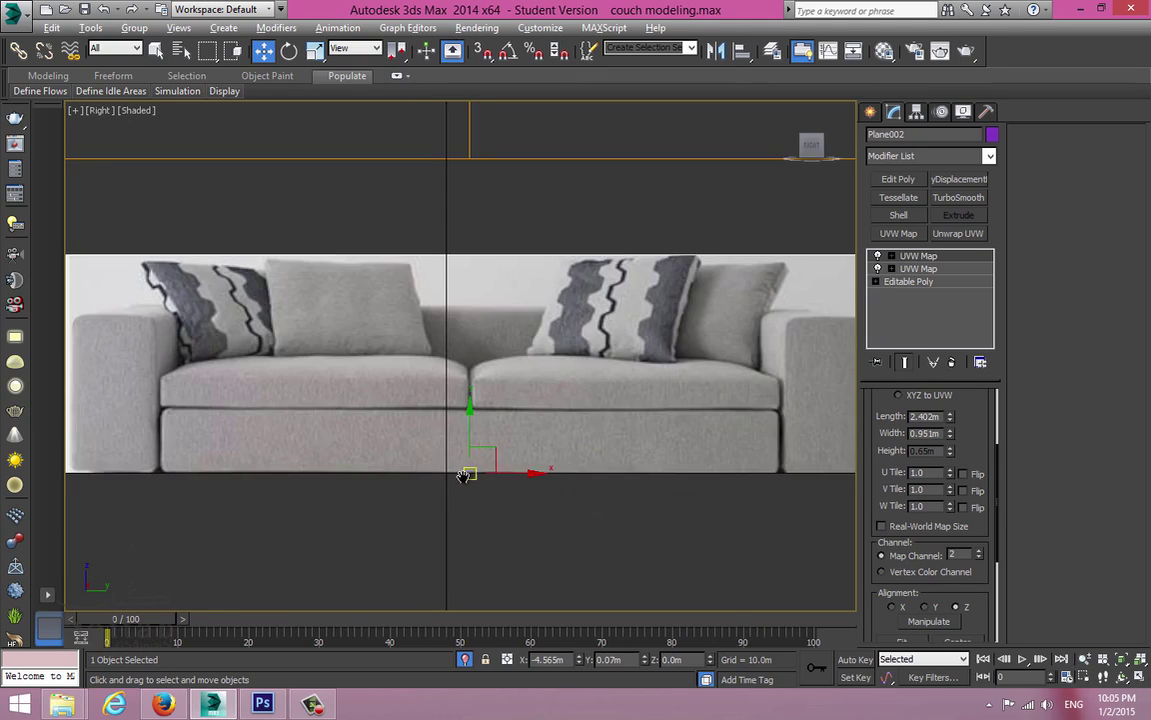
Step: Create a box about 0.45 m long, 0.241 m wide and 0.176 m high over the right armrest in the Right view
scroll(471, 470, "up", 2)
left_click(869, 112)
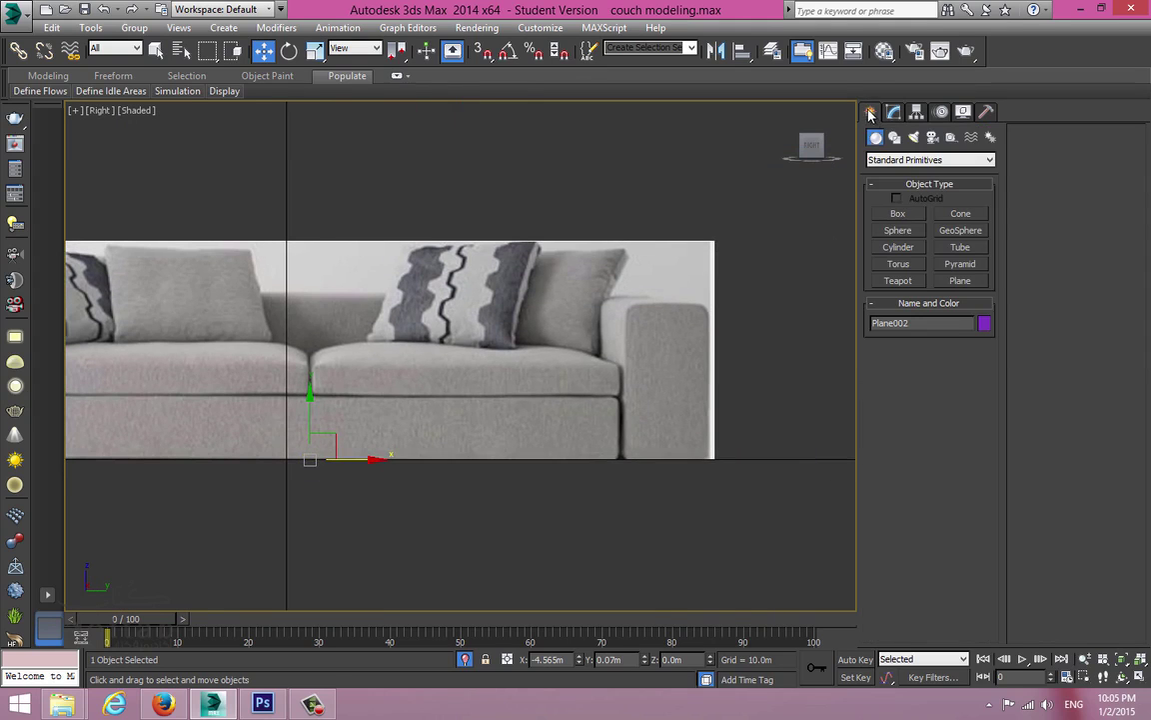
left_click(902, 216)
middle_click_drag(583, 345, 473, 350)
scroll(594, 465, "up", 3)
left_click_drag(603, 449, 438, 149)
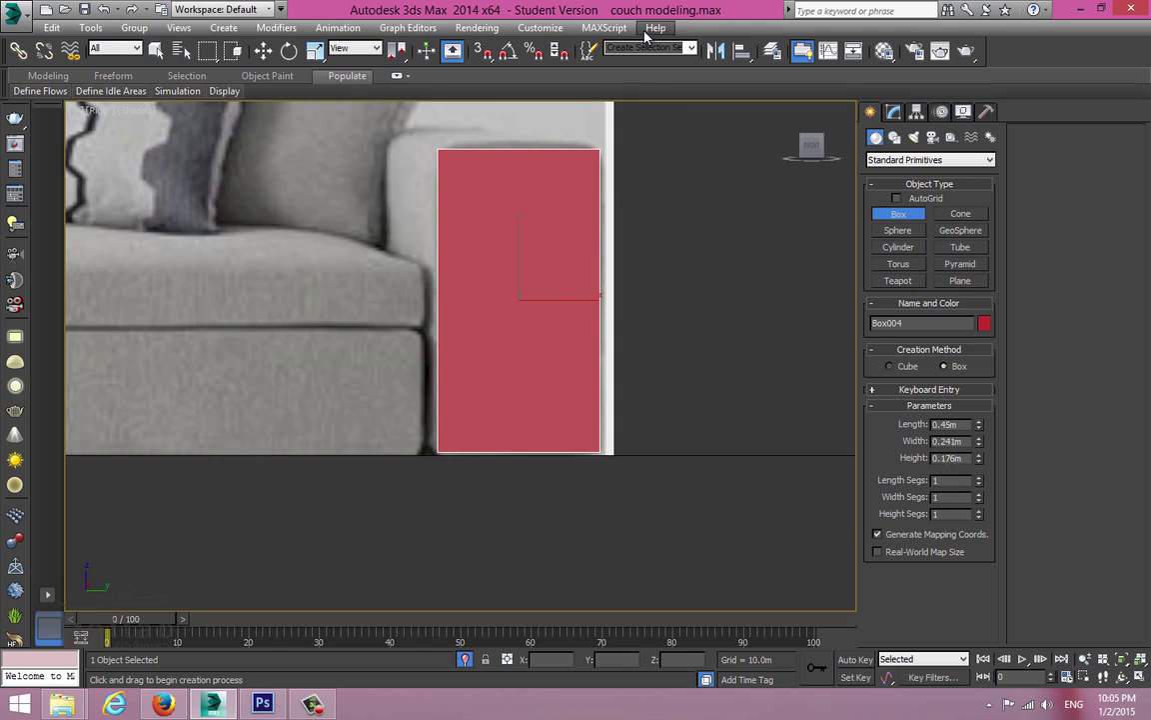
key("w")
Step: Move the box to about X -4.738 m, at the armrest's back end in the top view, and set its height to 0.616 m
key("alt+w")
right_click(326, 272)
key("alt+w")
key("z")
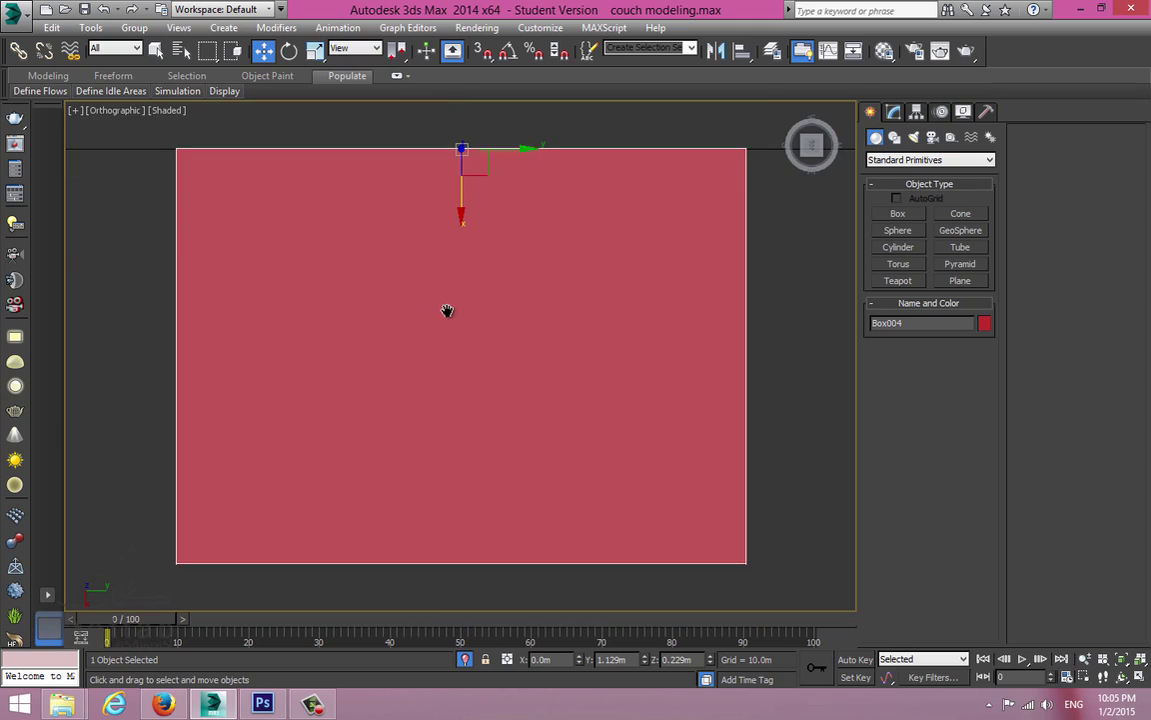
scroll(447, 311, "down", 10)
middle_click_drag(448, 309, 466, 580)
scroll(466, 580, "down", 1)
middle_click_drag(473, 511, 471, 439)
left_click_drag(457, 563, 456, 404)
key("z")
scroll(499, 310, "down", 5)
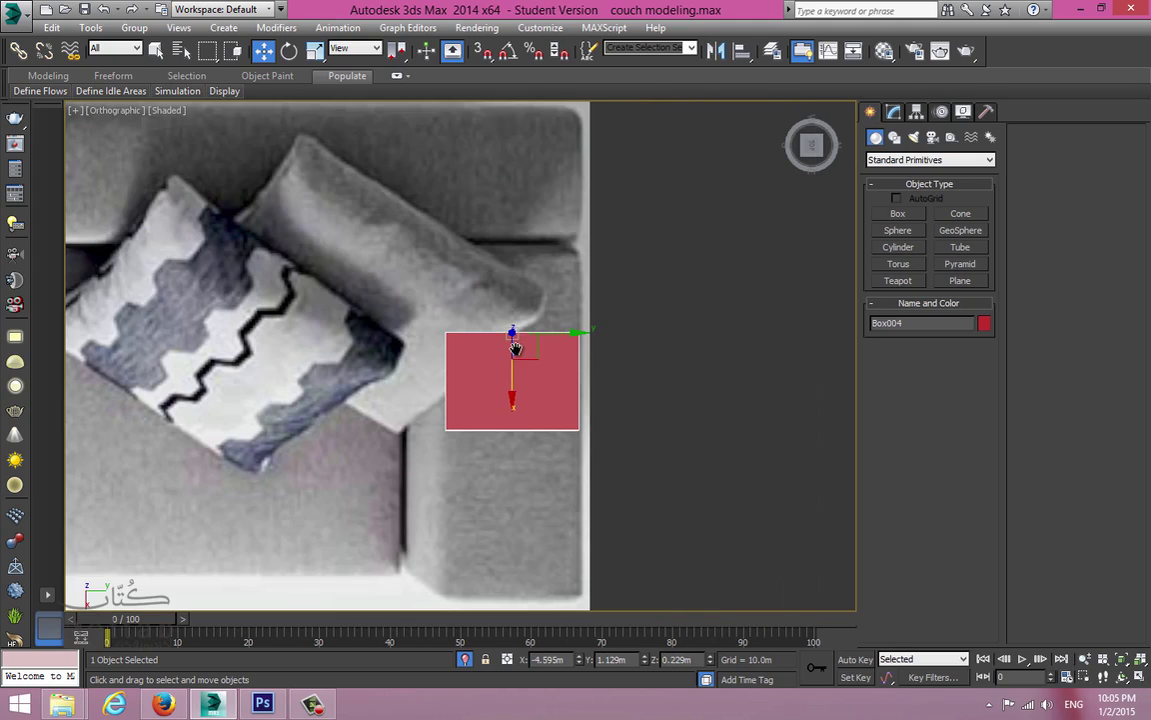
left_click_drag(511, 377, 510, 297)
left_click(894, 111)
left_click_drag(977, 454, 1002, 410)
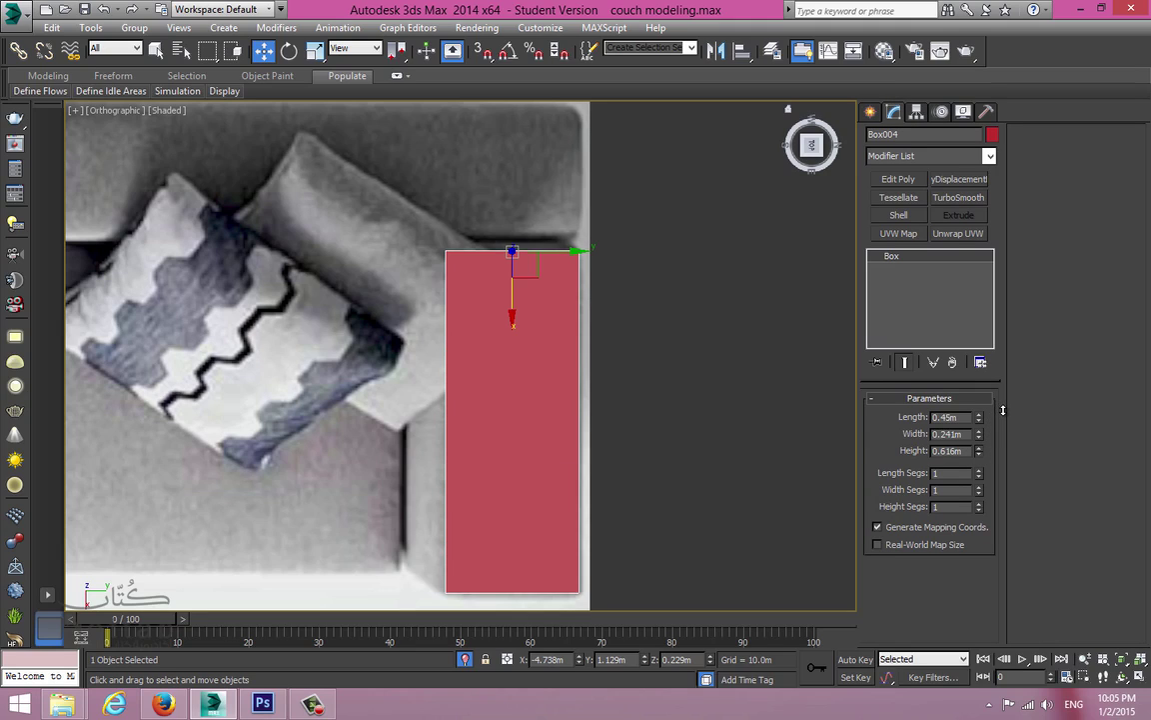
Step: Convert the armrest box to an Editable Poly
key("alt+w")
left_click(318, 436)
key("alt+w")
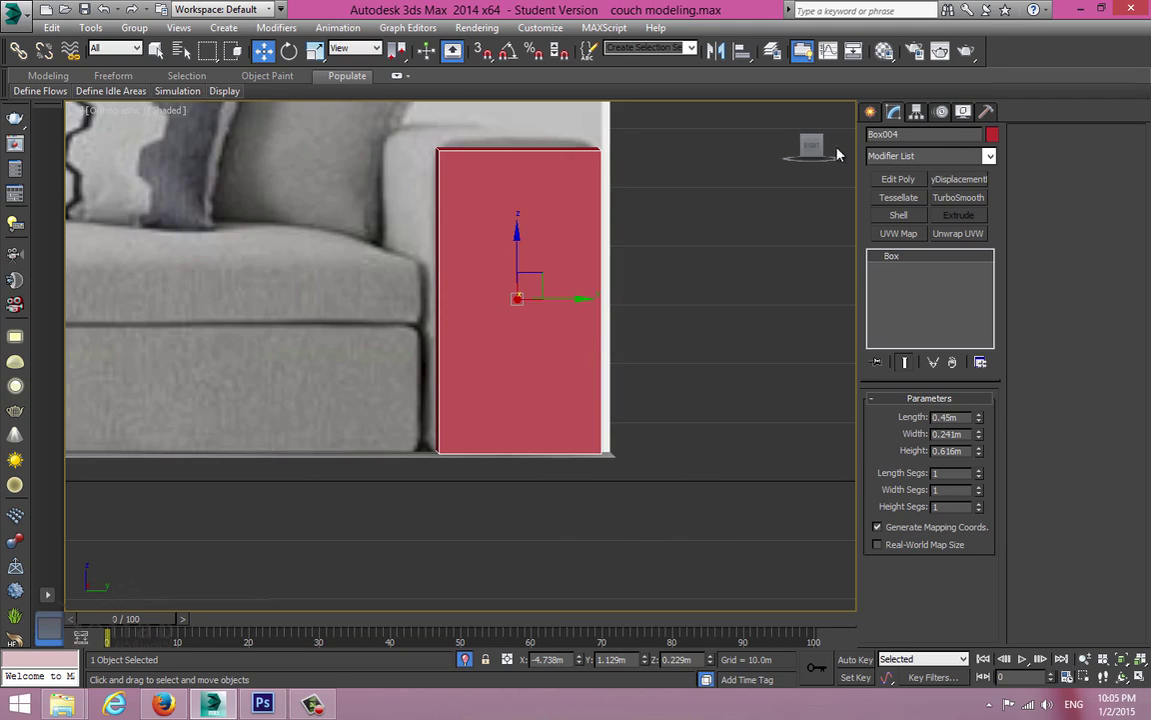
right_click(504, 262)
mouse_move(618, 410)
left_click(733, 419)
Step: Move the box's outer vertices about 0.006 m outward and its top vertices about 0.005 m up to fit the front image's armrest
scroll(622, 380, "down", 5)
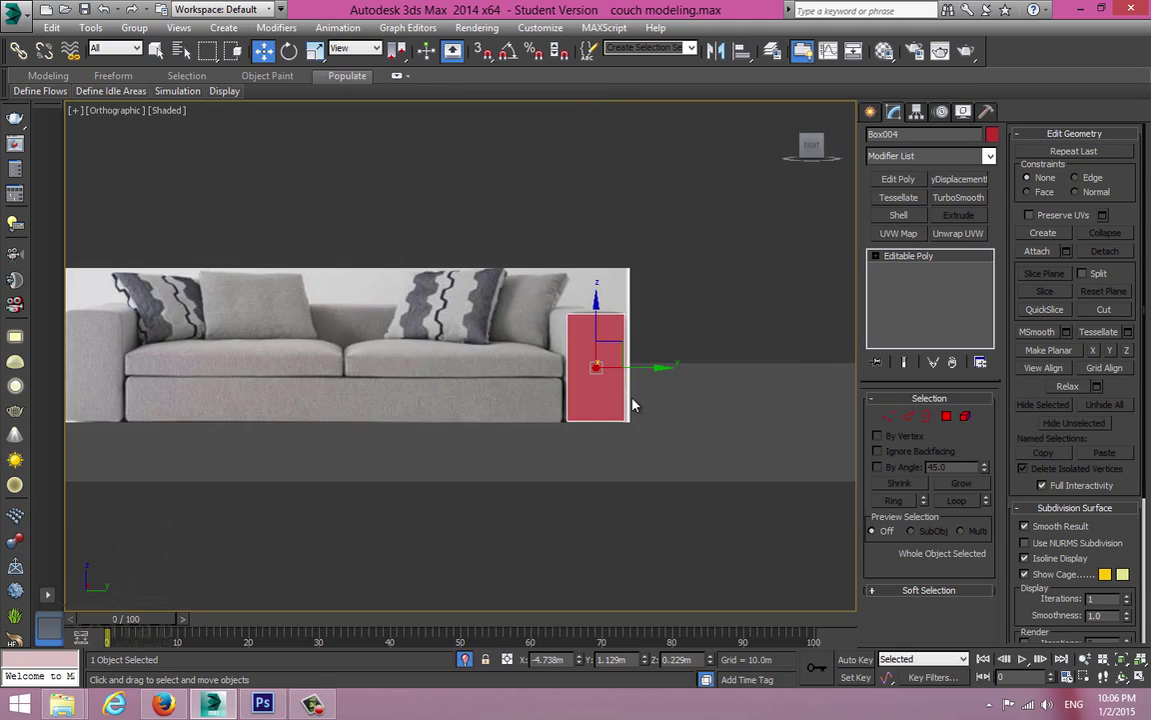
scroll(594, 362, "up", 4)
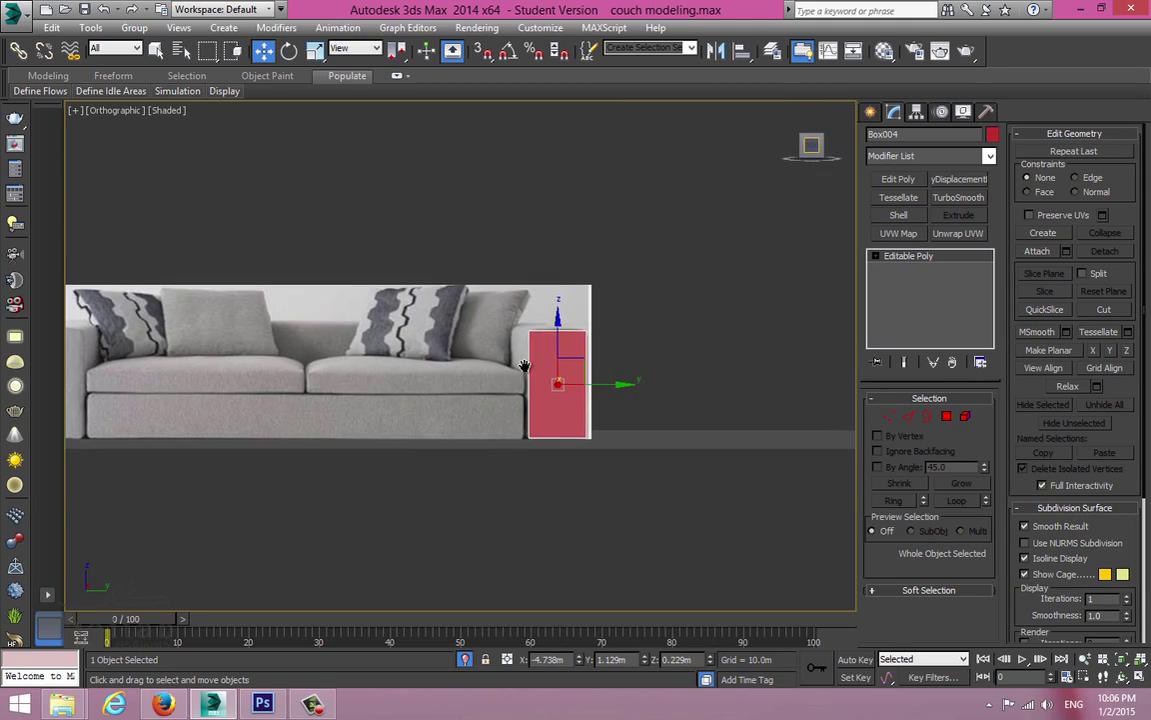
middle_click_drag(594, 362, 436, 433)
middle_click_drag(548, 392, 522, 428)
key("1")
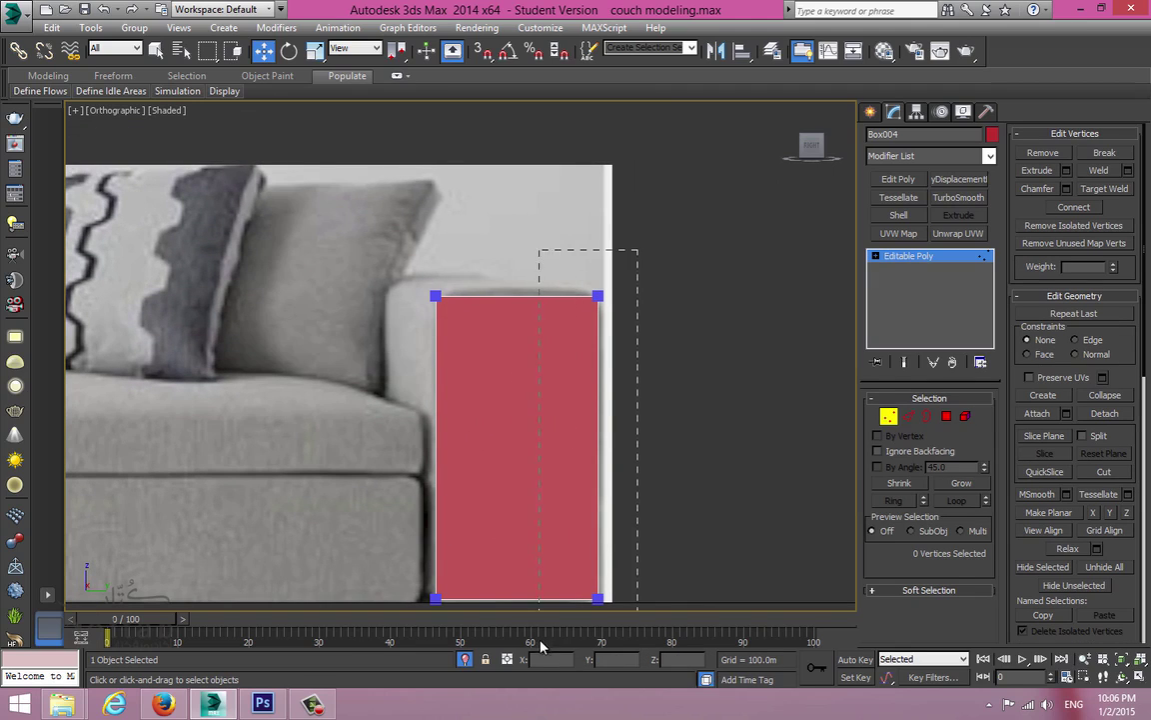
left_click_drag(542, 646, 542, 645)
left_click_drag(645, 448, 649, 449)
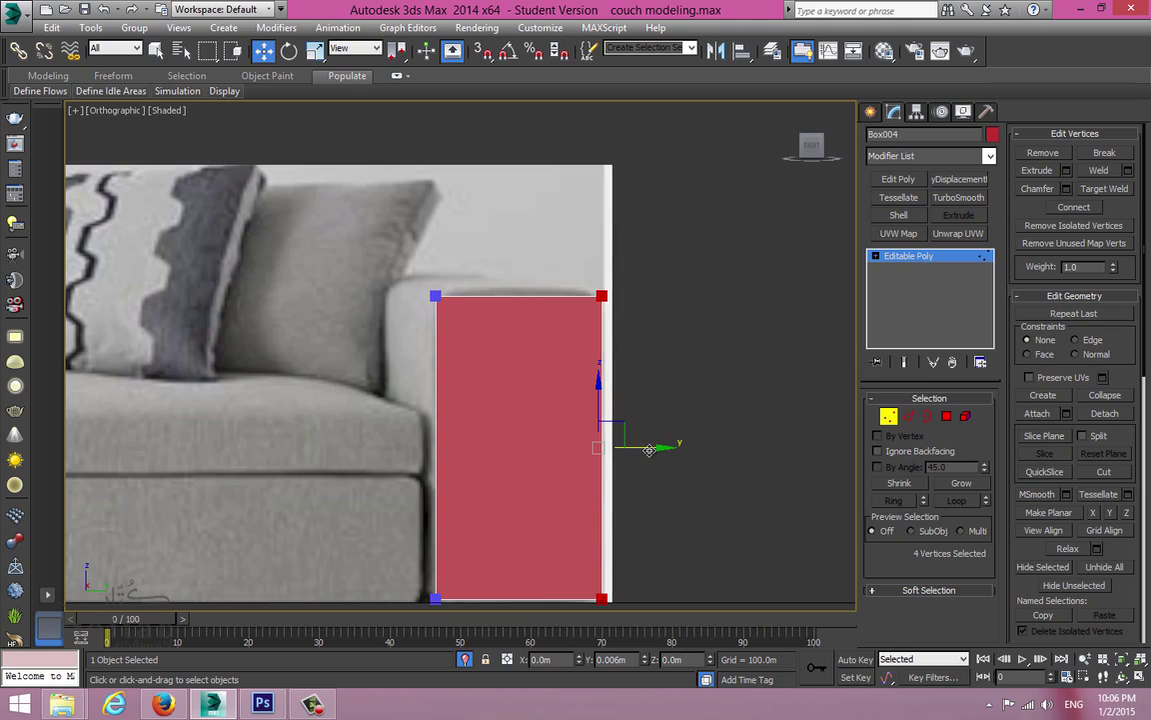
left_click_drag(655, 283, 422, 310)
left_click_drag(517, 256, 519, 248)
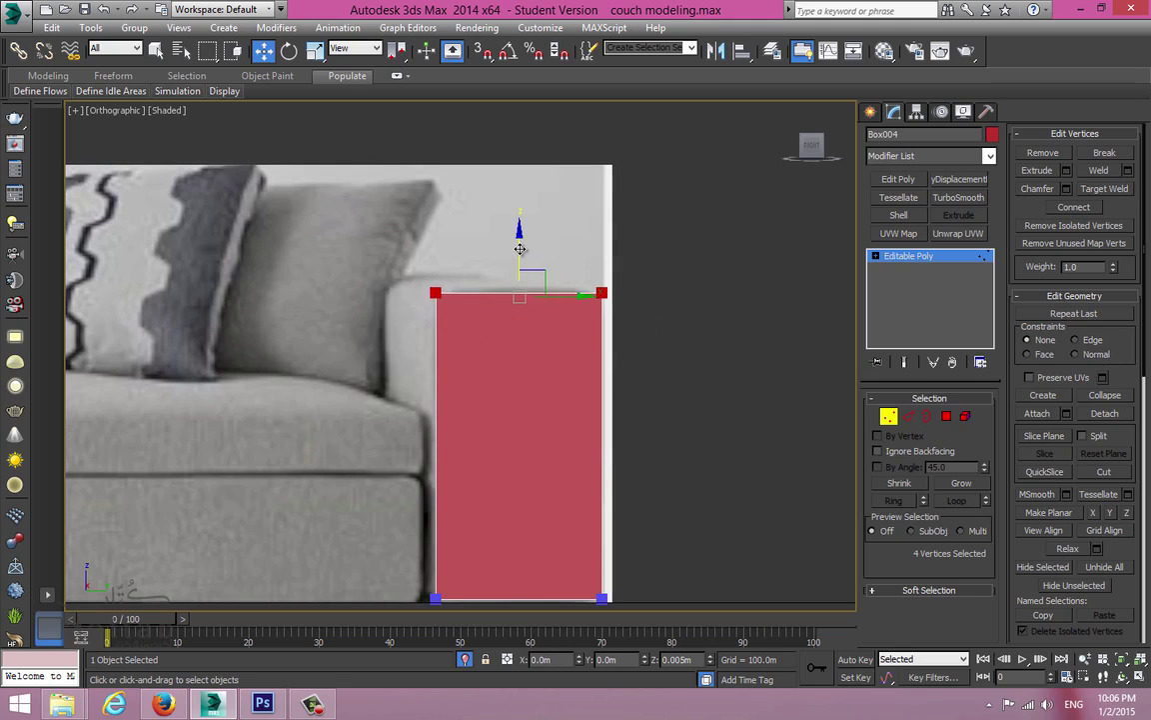
left_click(887, 418)
Step: Change the armrest box's object color from the palette to light green
key("alt+w")
middle_click(716, 470)
key("alt+w")
key("z")
middle_click_drag(674, 463, 514, 453, "alt")
left_click(993, 134)
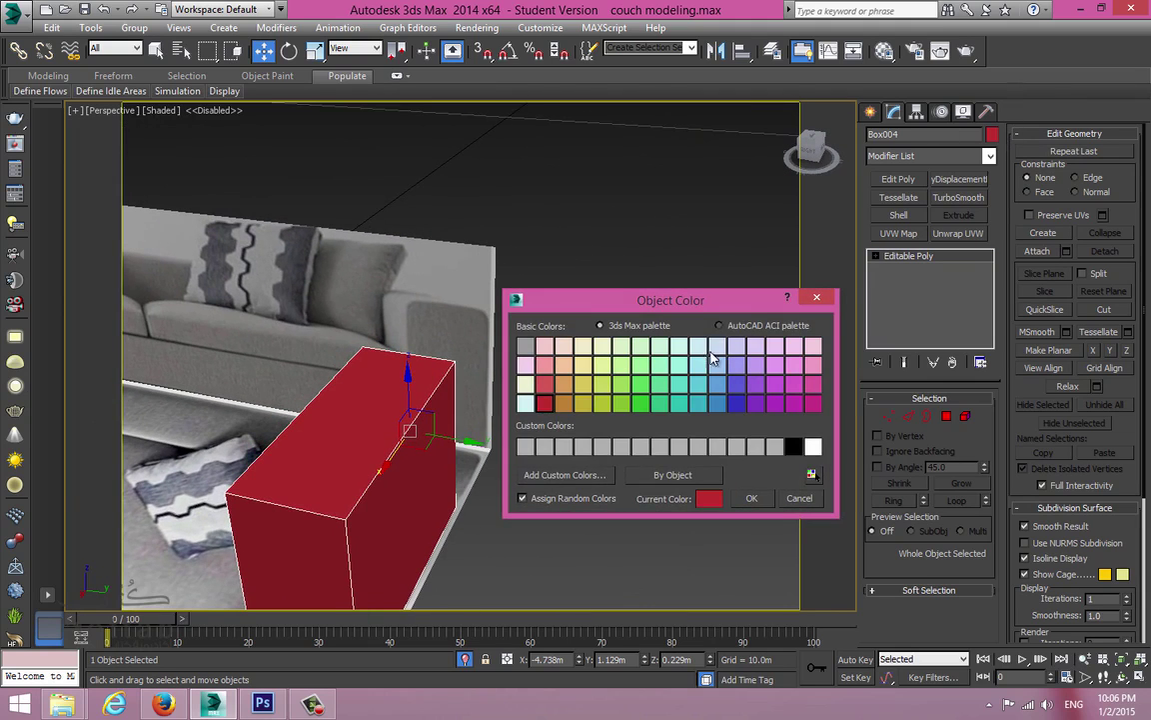
left_click(659, 385)
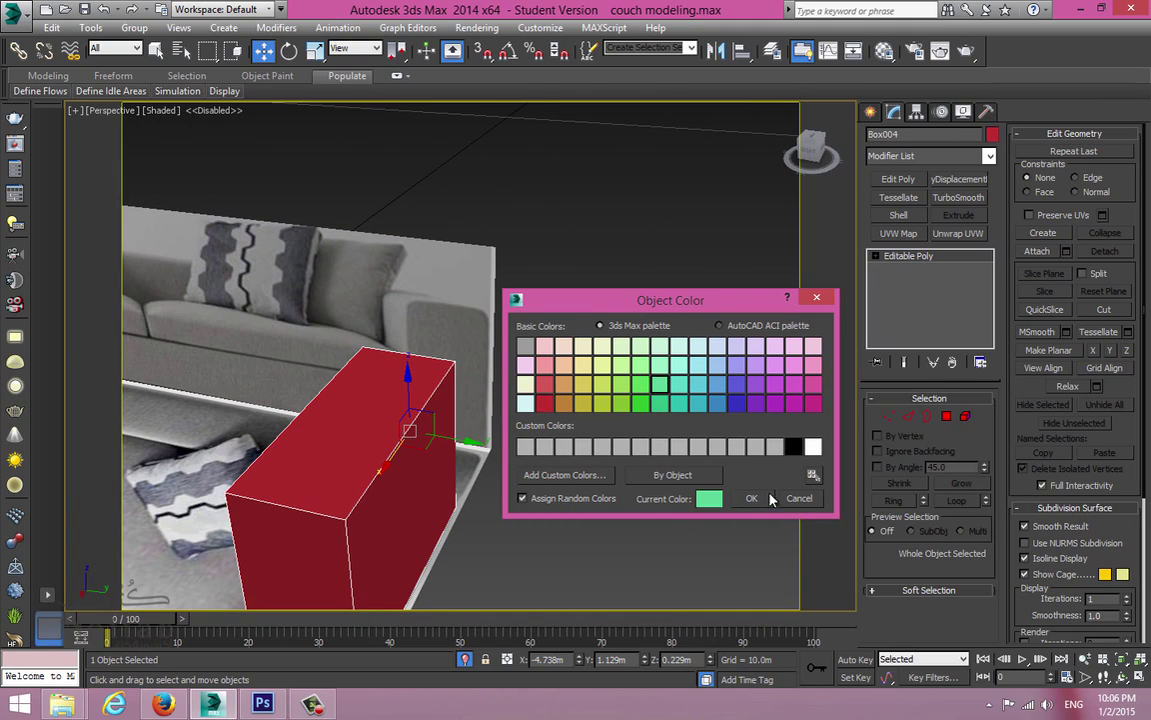
left_click(755, 498)
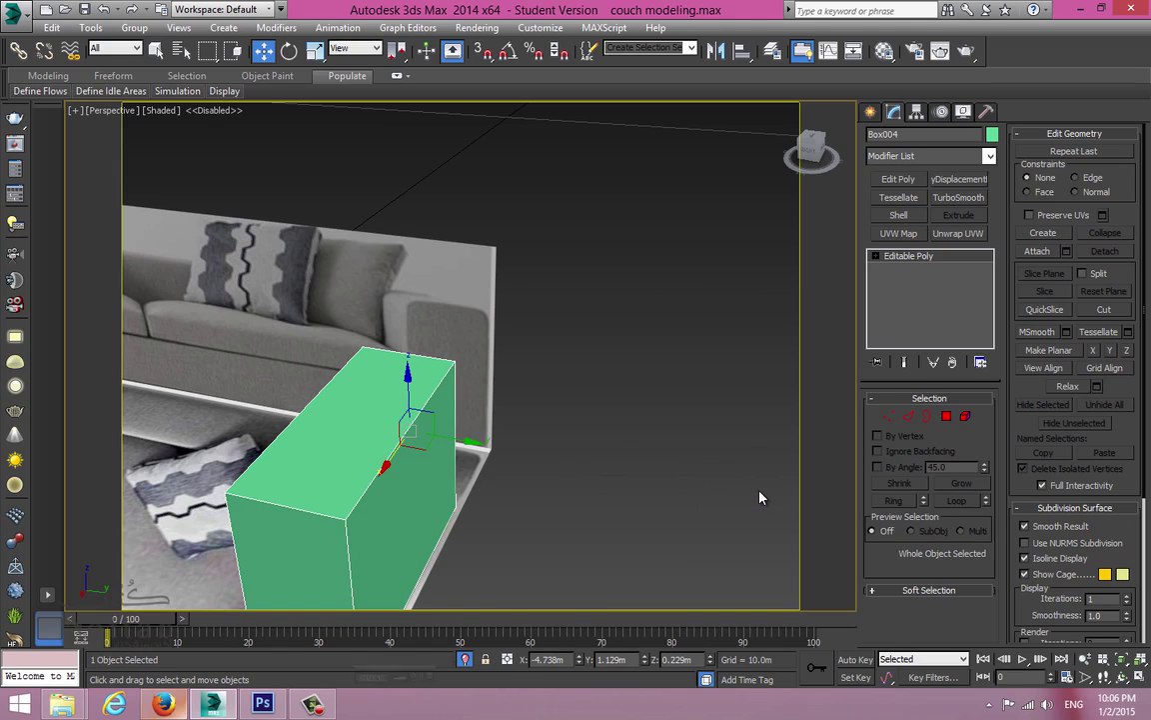
Step: Try a TurboSmooth modifier with raised iterations on the armrest box, and undo it
middle_click_drag(589, 441, 533, 342, "alt")
scroll(534, 342, "up", 5)
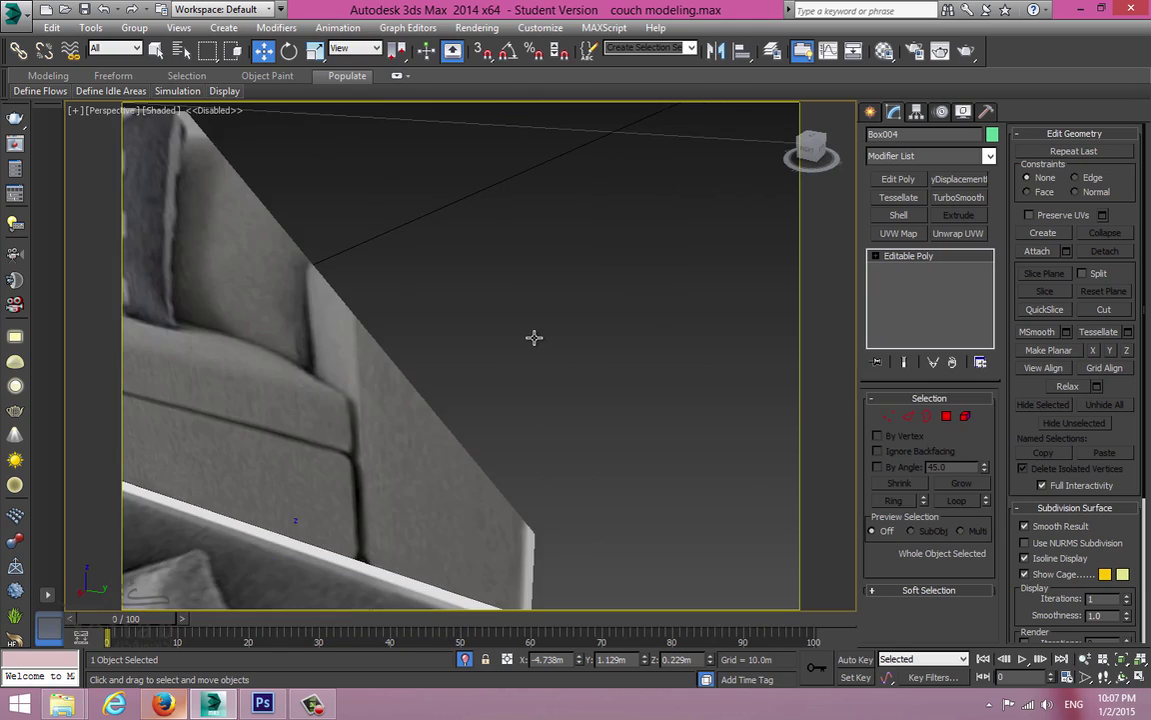
scroll(533, 337, "down", 3)
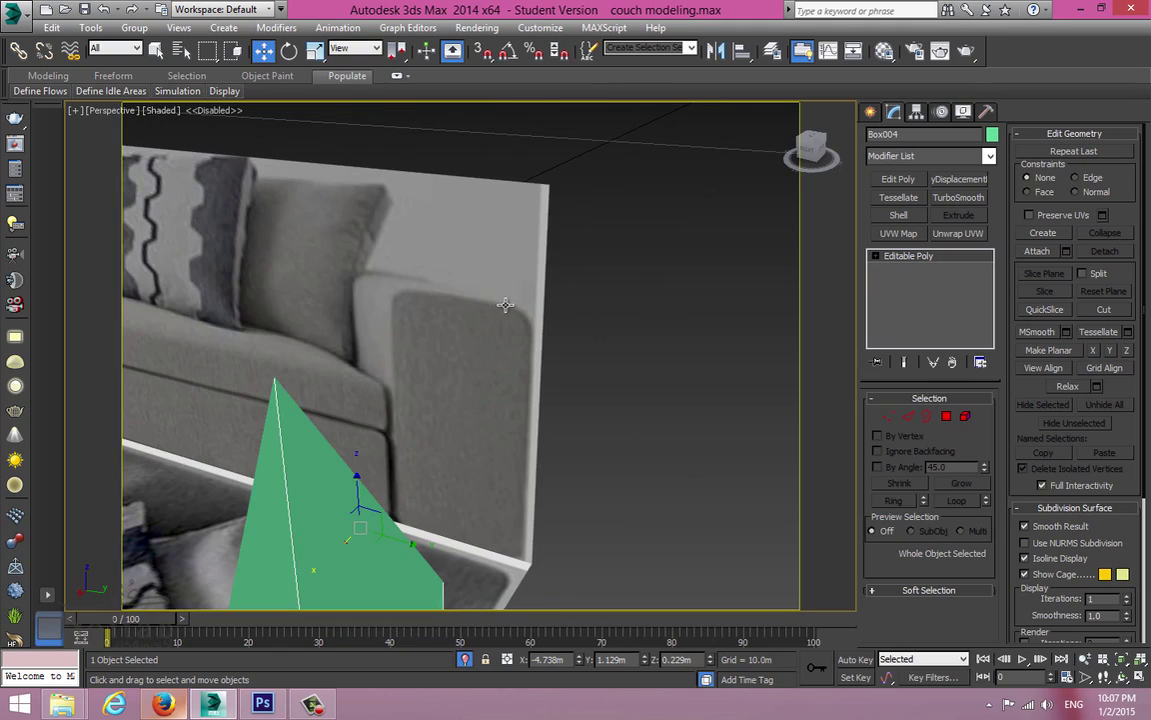
middle_click_drag(348, 327, 538, 320, "alt")
scroll(419, 368, "down", 3)
middle_click_drag(455, 357, 483, 350, "alt")
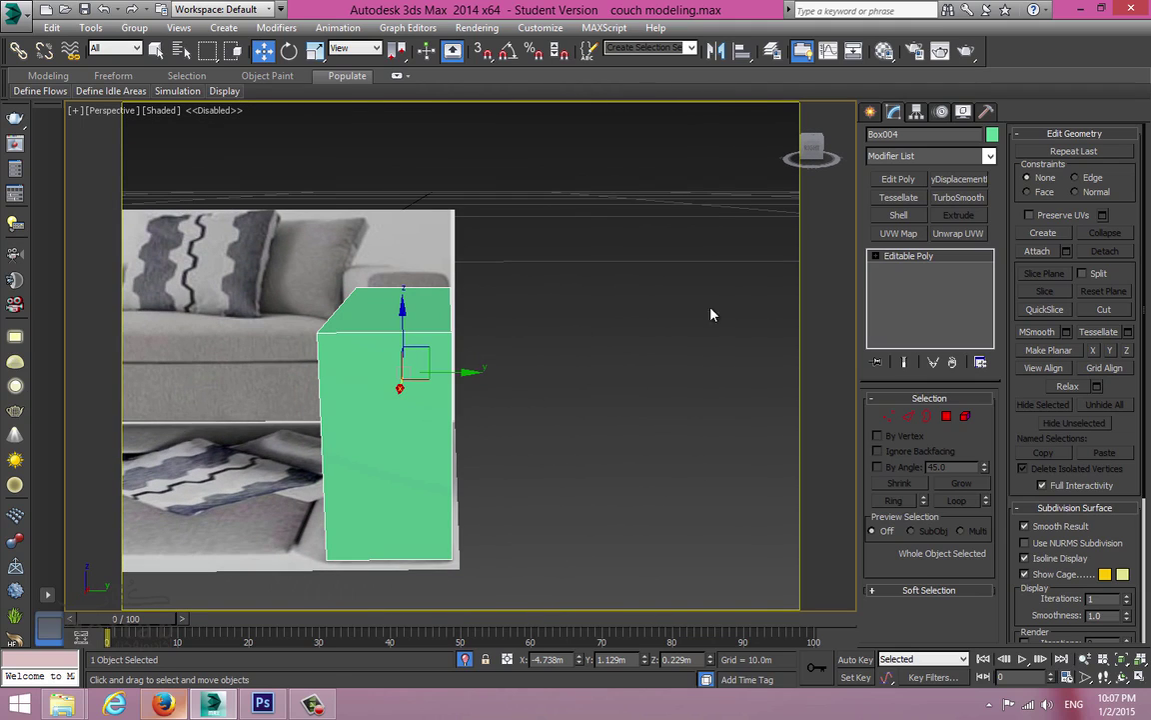
left_click(960, 197)
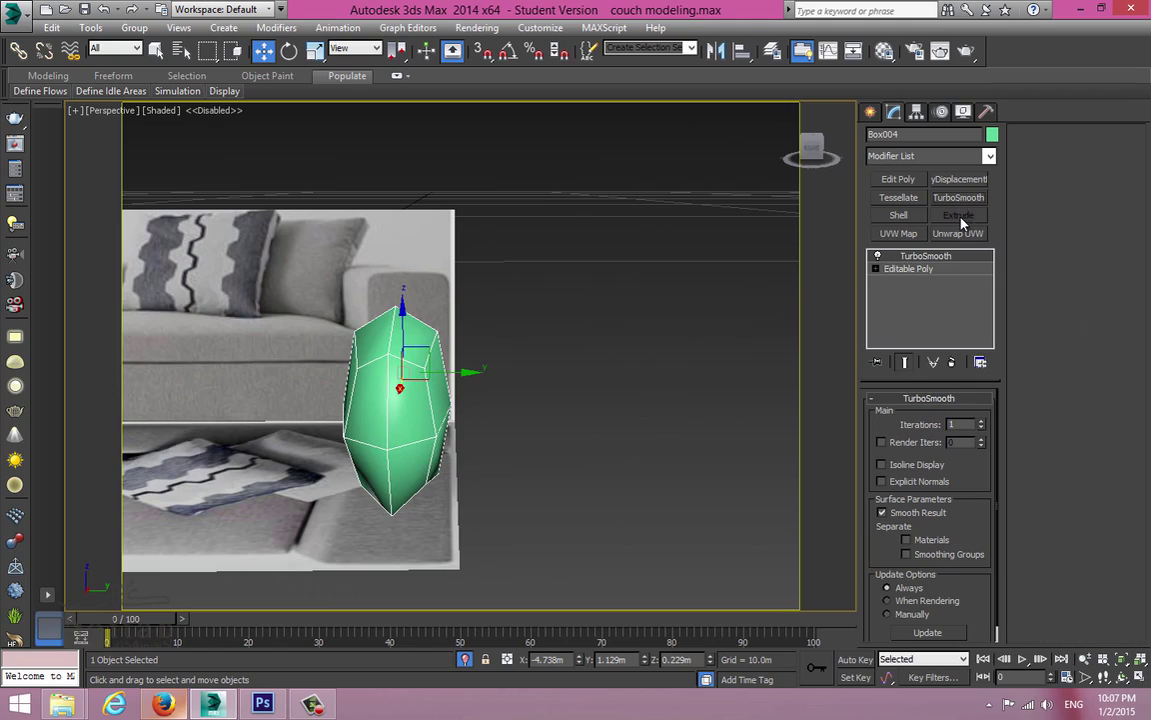
left_click(981, 421)
key("ctrl+z")
key("ctrl+z")
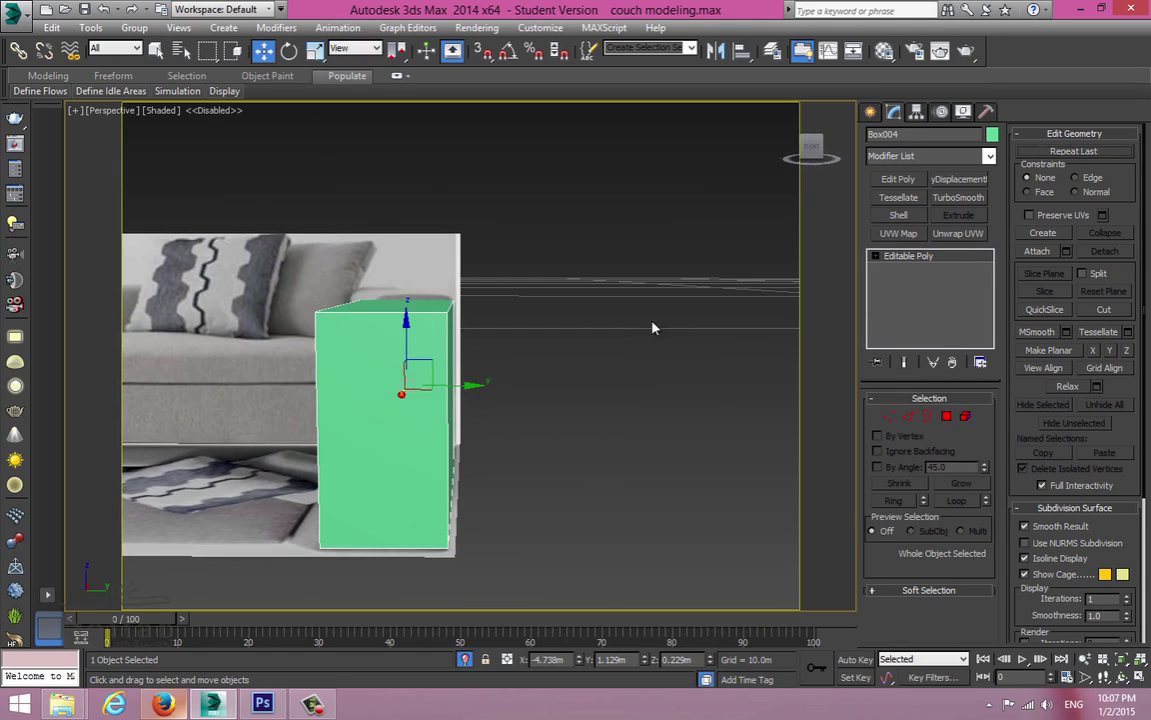
Step: Connect the armrest box's four vertical edges with 3 segments and a pinch of 76
key("2")
key("F3")
left_click_drag(495, 371, 300, 372)
key("F3")
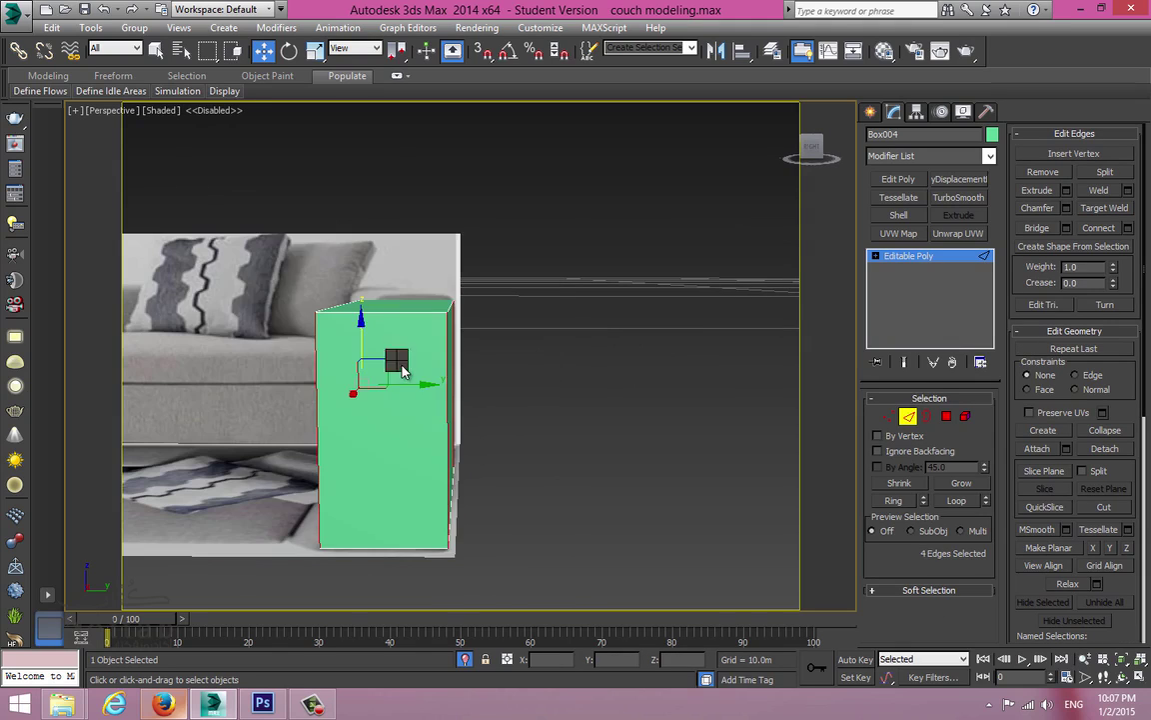
right_click(397, 362)
left_click(237, 419)
left_click_drag(476, 366, 505, 190)
left_click(476, 362)
left_click_drag(514, 151, 516, 137)
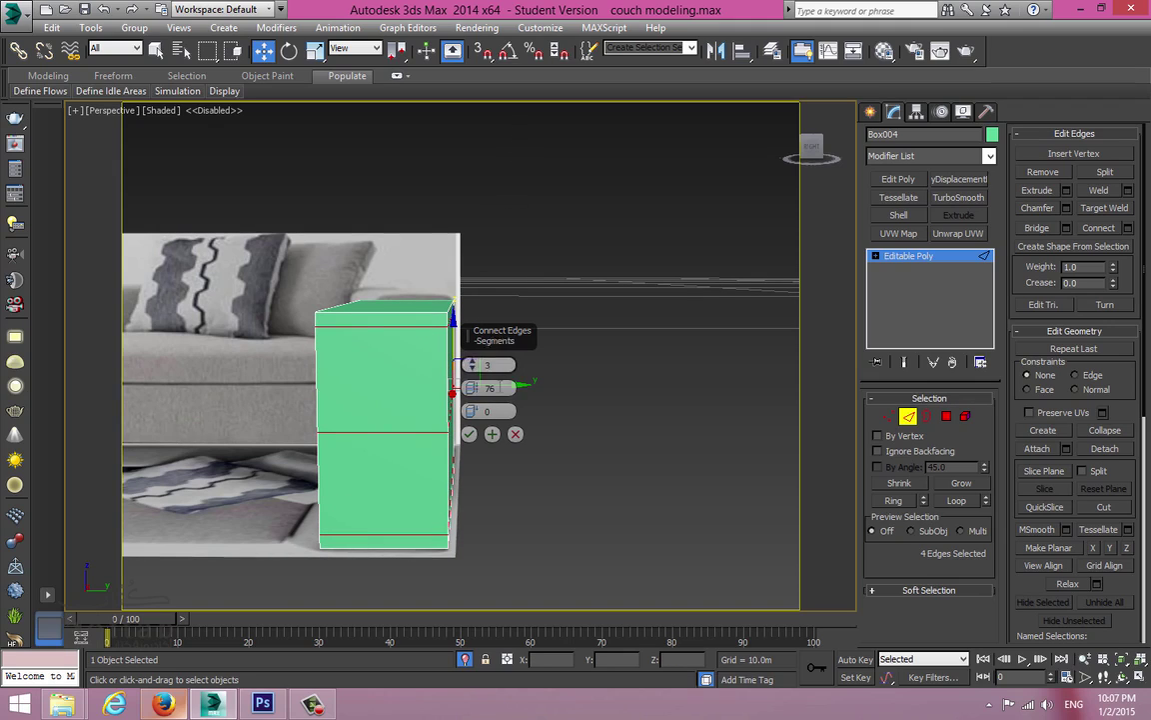
left_click(469, 434)
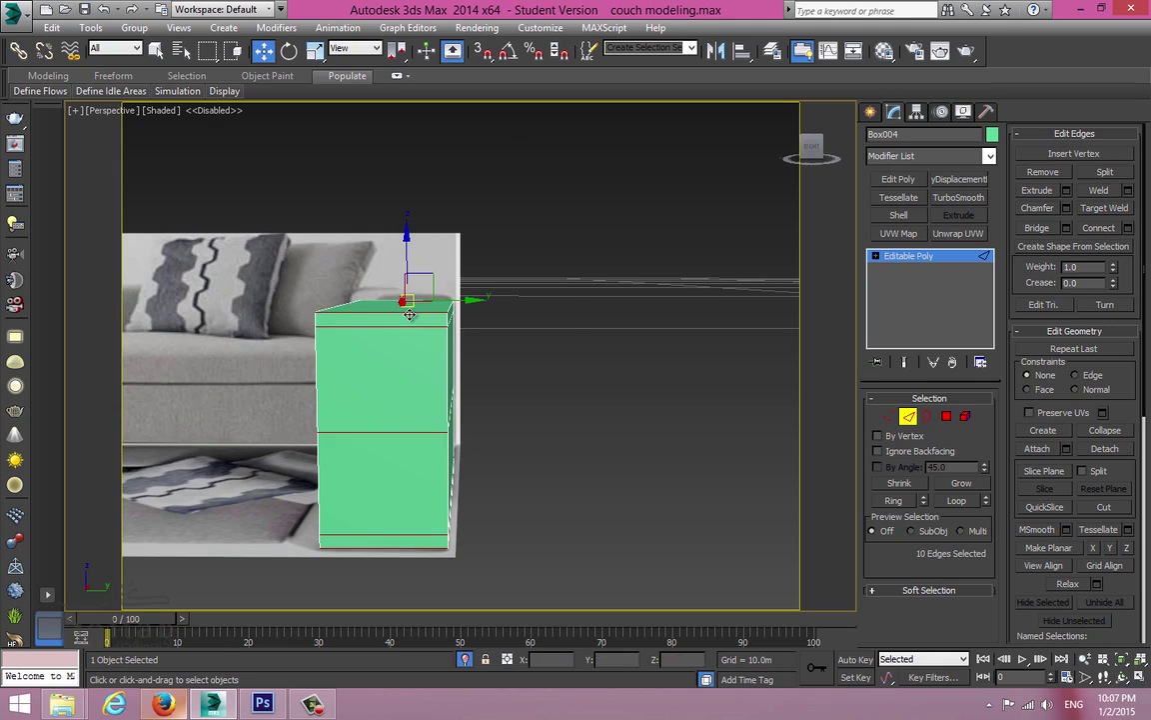
Step: Connect the edges across the armrest's width with 3 segments, adjusting the pinch to set the outer loops near the sides
right_click(404, 312)
left_click(242, 367)
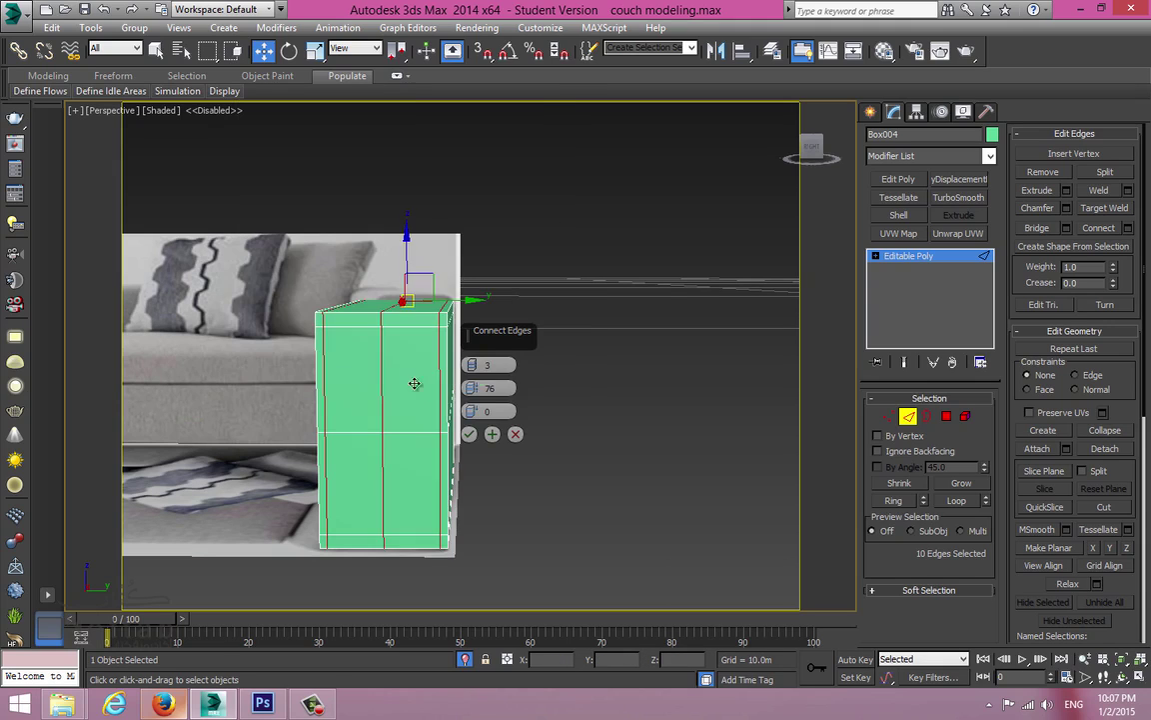
left_click_drag(474, 395, 480, 430)
left_click(469, 433)
Step: Connect the edges along the armrest's length with 3 segments, pinching the outer loops close to the front and back ends
middle_click_drag(470, 424, 419, 252, "alt")
left_click_drag(418, 252, 388, 540)
middle_click_drag(425, 436, 406, 434, "alt")
right_click(391, 428)
left_click(345, 485)
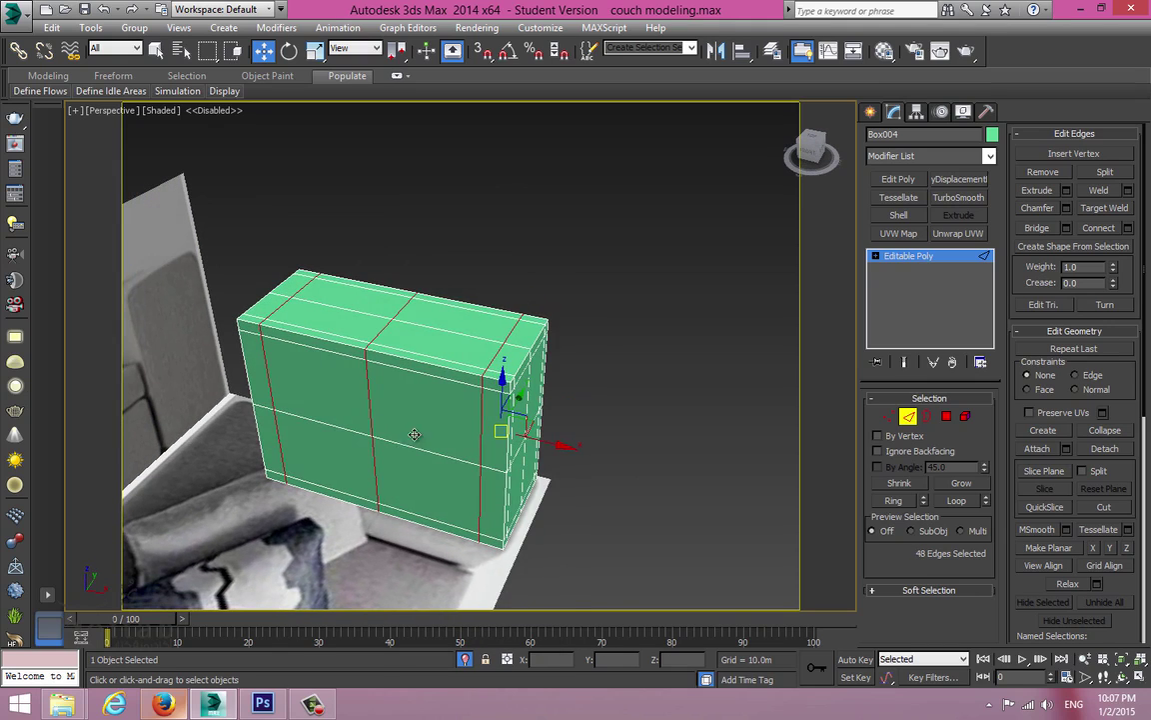
key("ctrl+z")
right_click(428, 382)
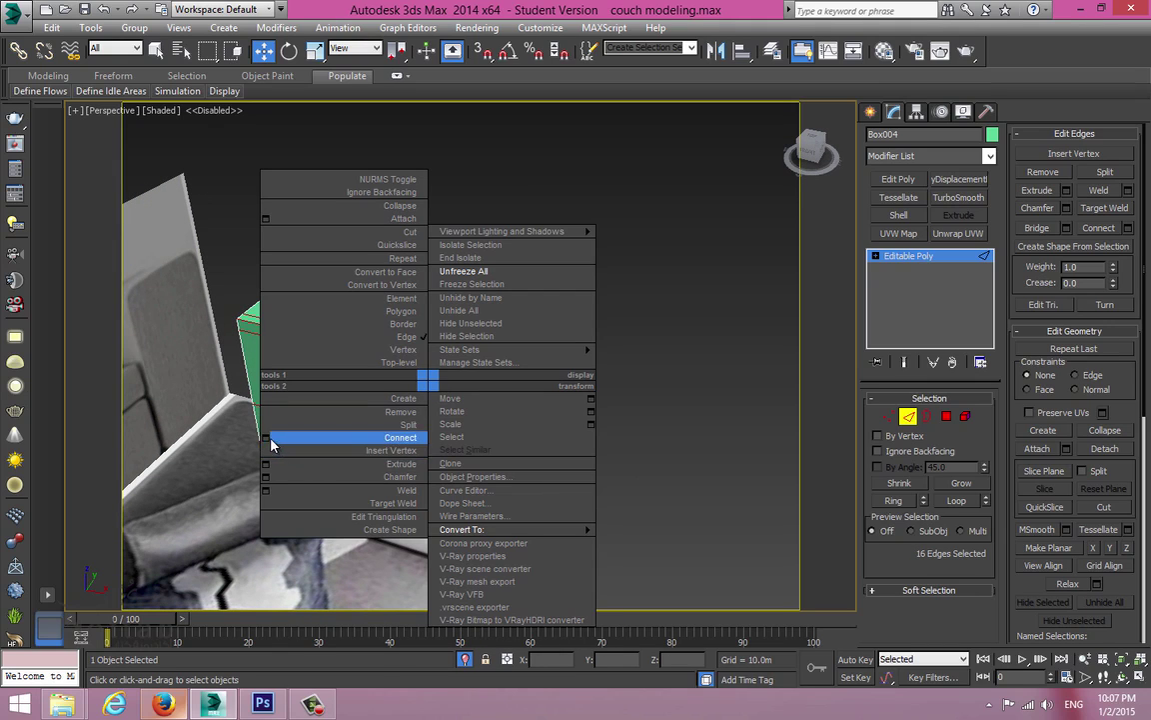
left_click(269, 437)
left_click_drag(473, 388, 486, 339)
left_click(473, 433)
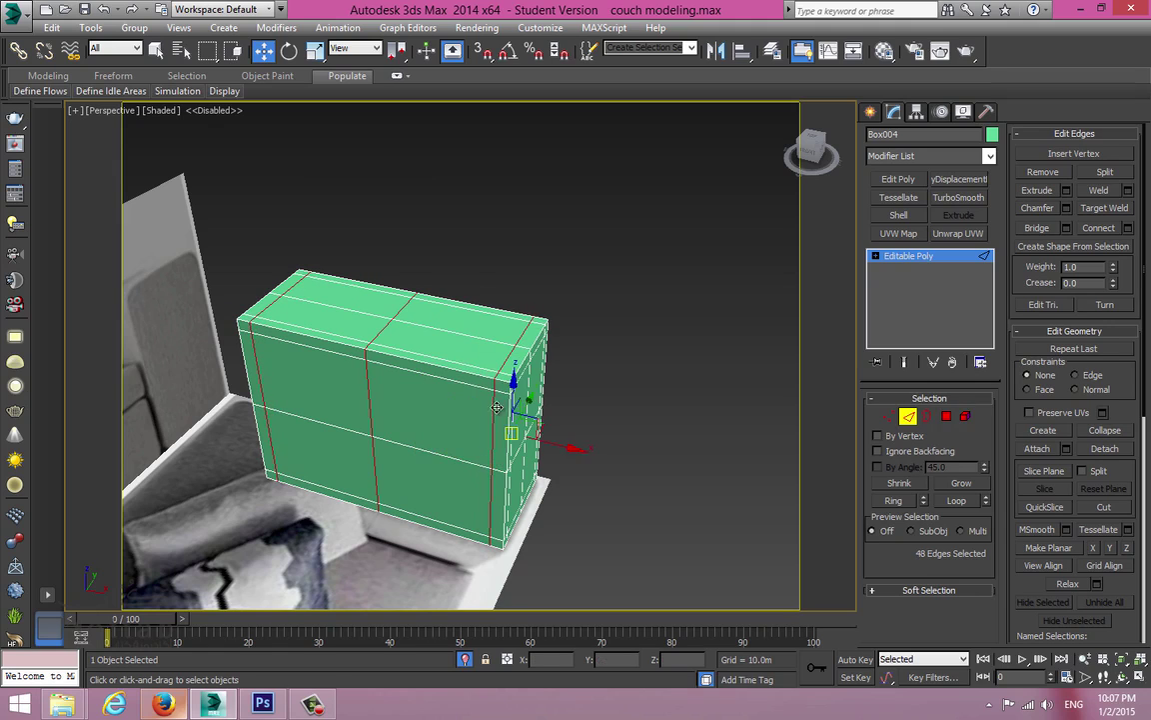
Step: Try a TurboSmooth modifier with 2 iterations on the armrest box, and remove it
middle_click_drag(491, 420, 382, 383, "alt")
left_click(909, 417)
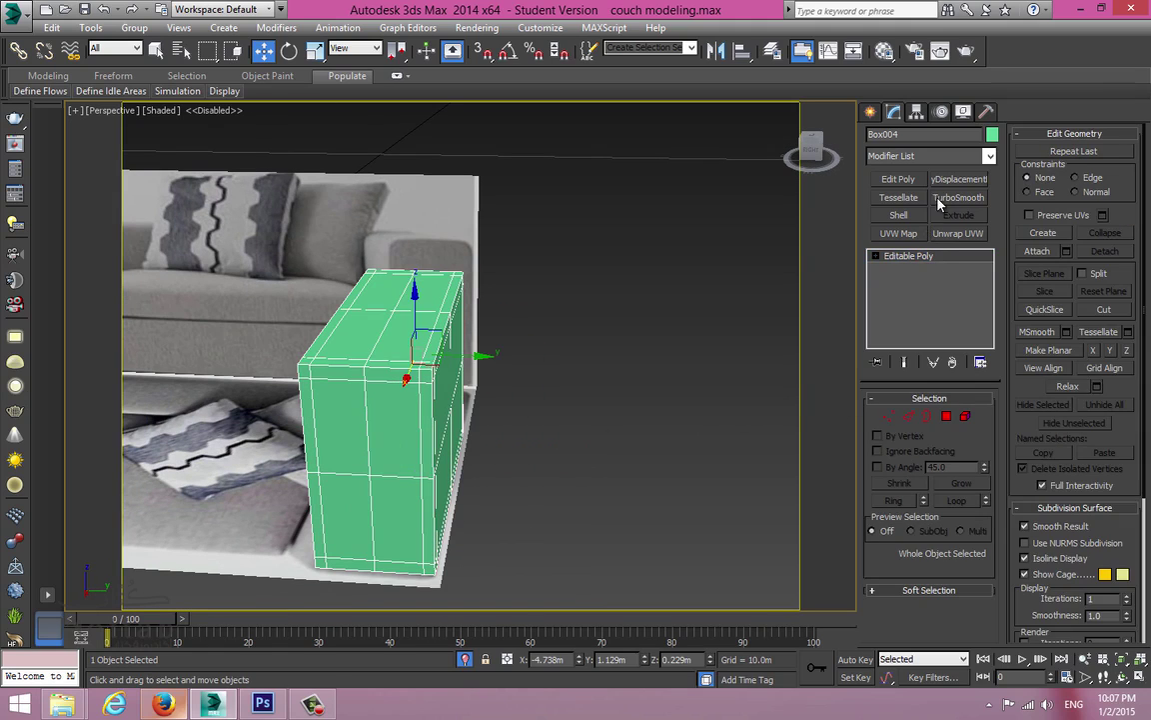
left_click(950, 198)
middle_click_drag(524, 330, 559, 290, "alt")
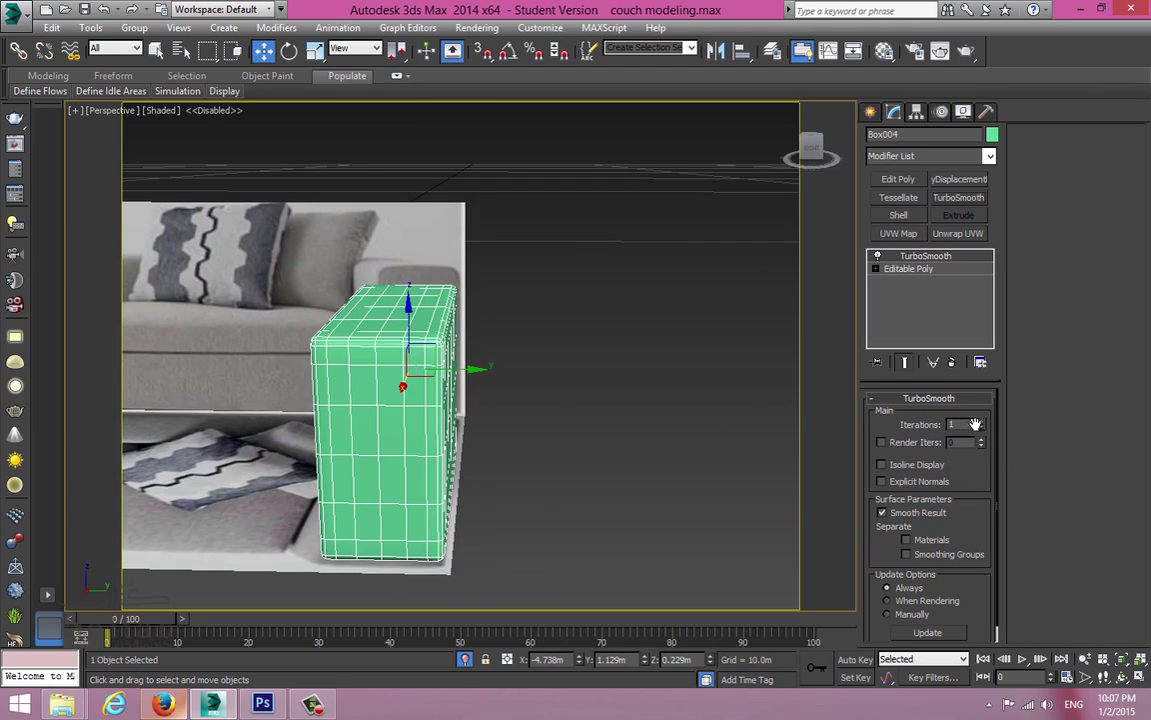
left_click(581, 414)
middle_click_drag(581, 414, 562, 384, "alt")
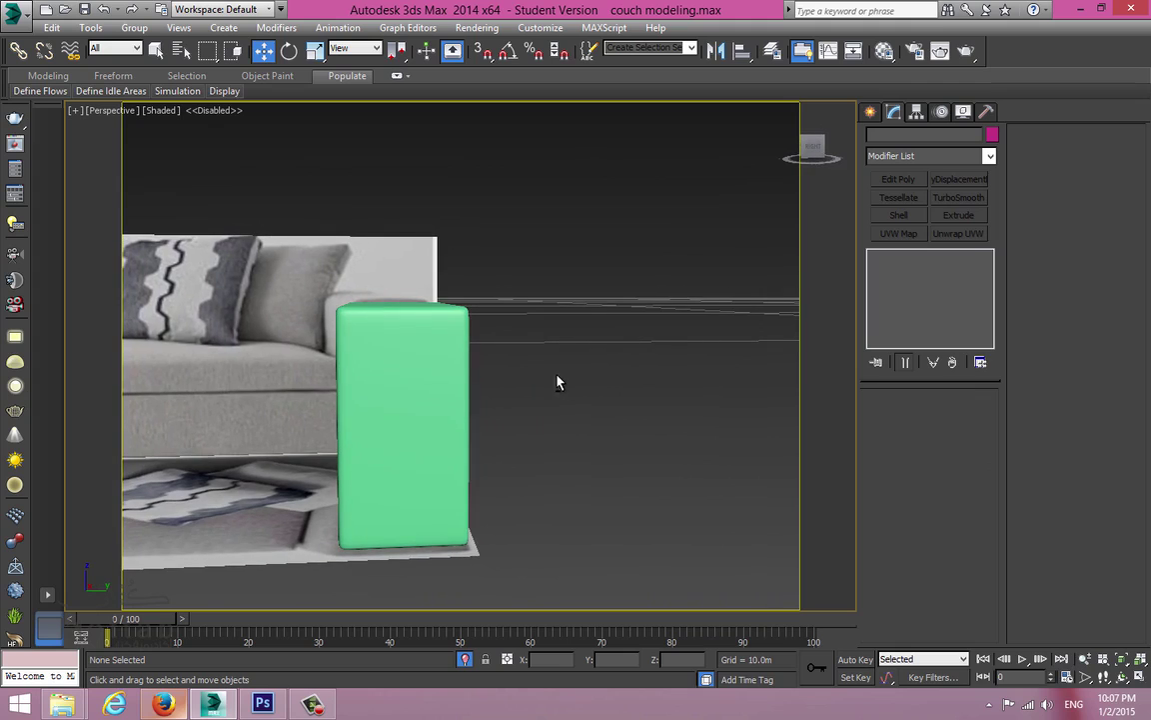
middle_click_drag(359, 316, 625, 330, "alt")
left_click(378, 321)
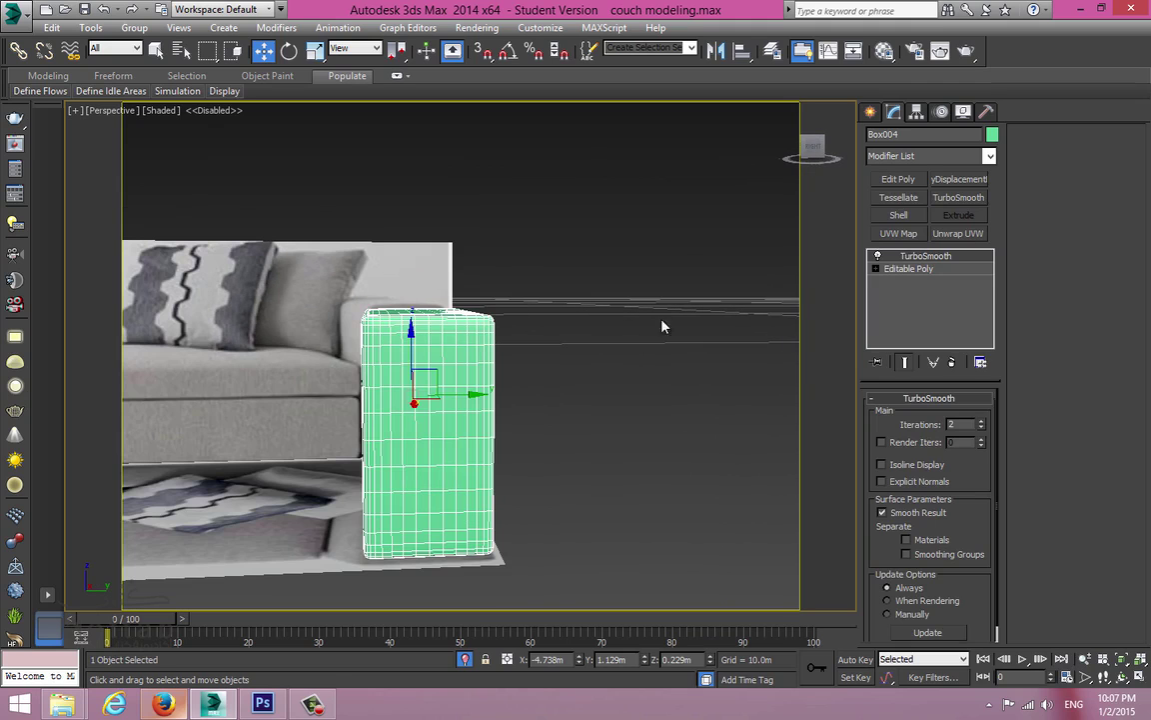
left_click(952, 362)
Step: Move the armrest's upper inner corner vertices inward and down to about Y 1.011 m, Z 0.453 m in the front-image view
left_click(888, 415)
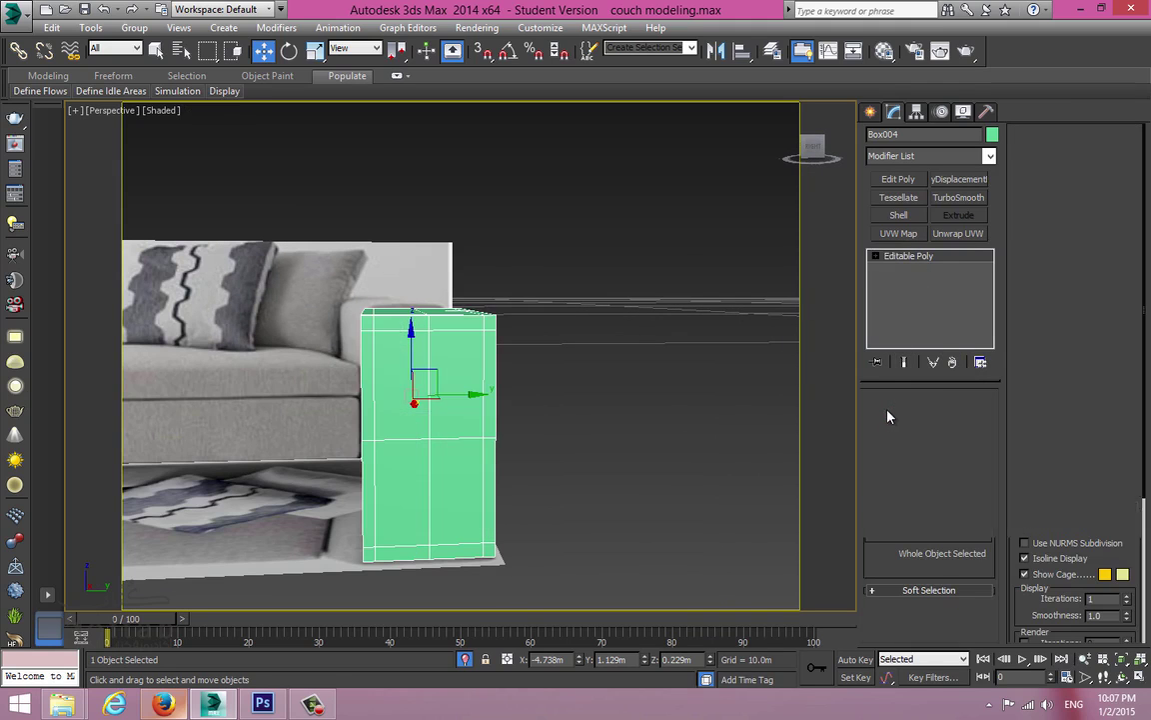
key("alt+w")
middle_click(585, 244)
key("alt+w")
key("alt+w")
middle_click(329, 422)
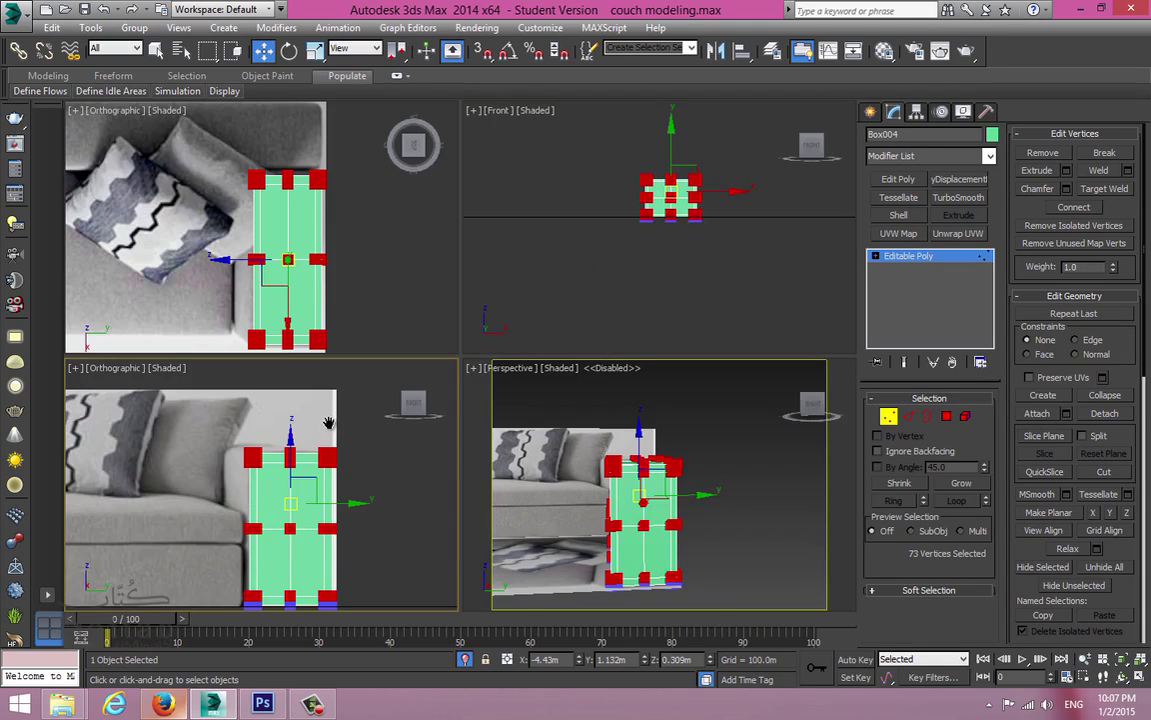
key("alt+w")
scroll(331, 430, "up", 10)
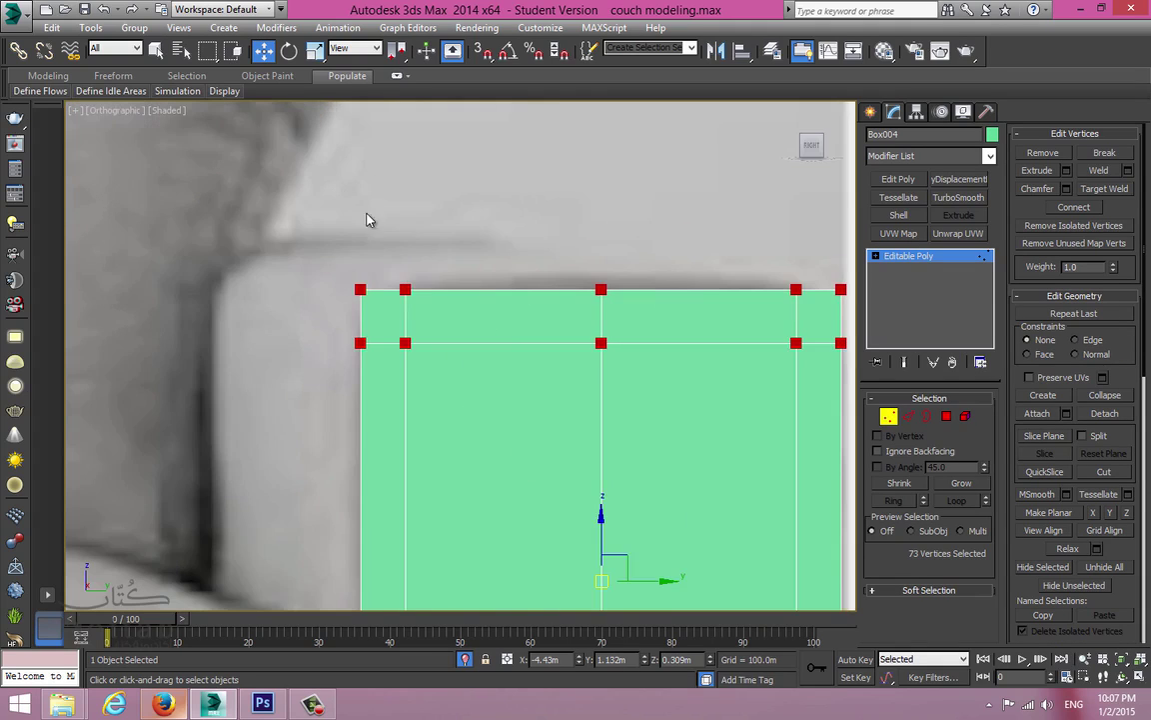
left_click_drag(368, 219, 342, 320)
left_click_drag(388, 262, 393, 273)
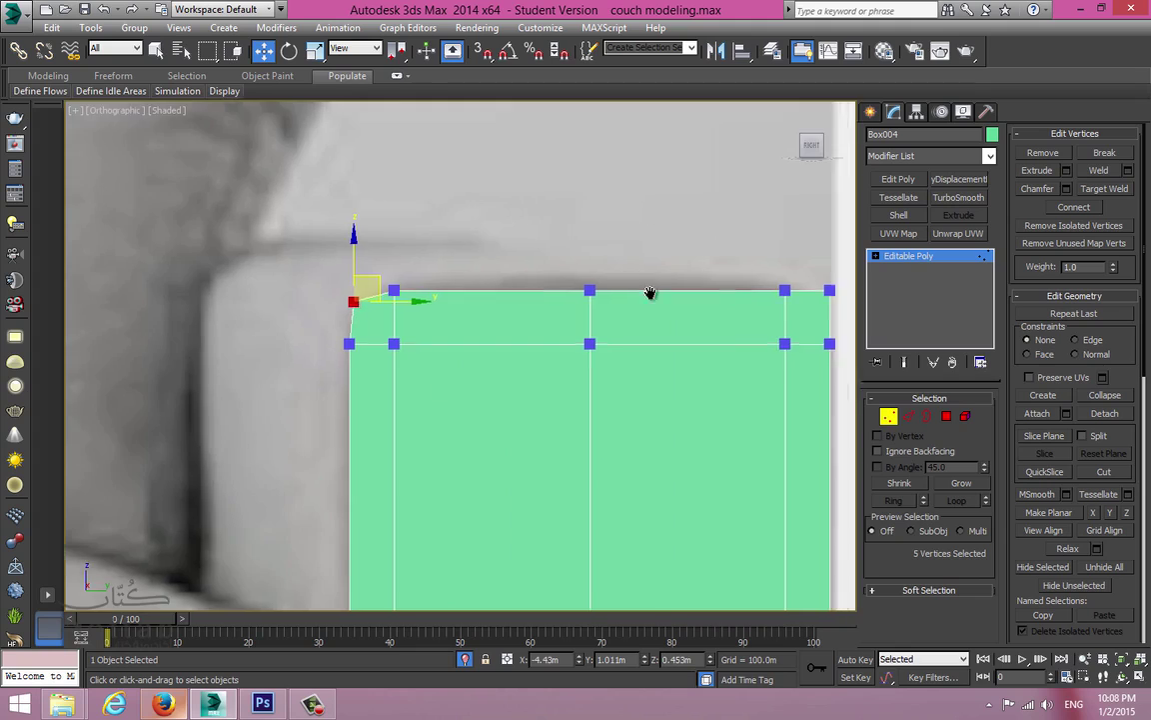
Step: Move the armrest's upper and lower outer corner vertices slightly inward to bevel those corners
middle_click_drag(692, 293, 405, 266)
left_click_drag(621, 226, 485, 361)
scroll(578, 265, "down", 4)
scroll(550, 306, "up", 8)
left_click_drag(548, 281, 536, 265)
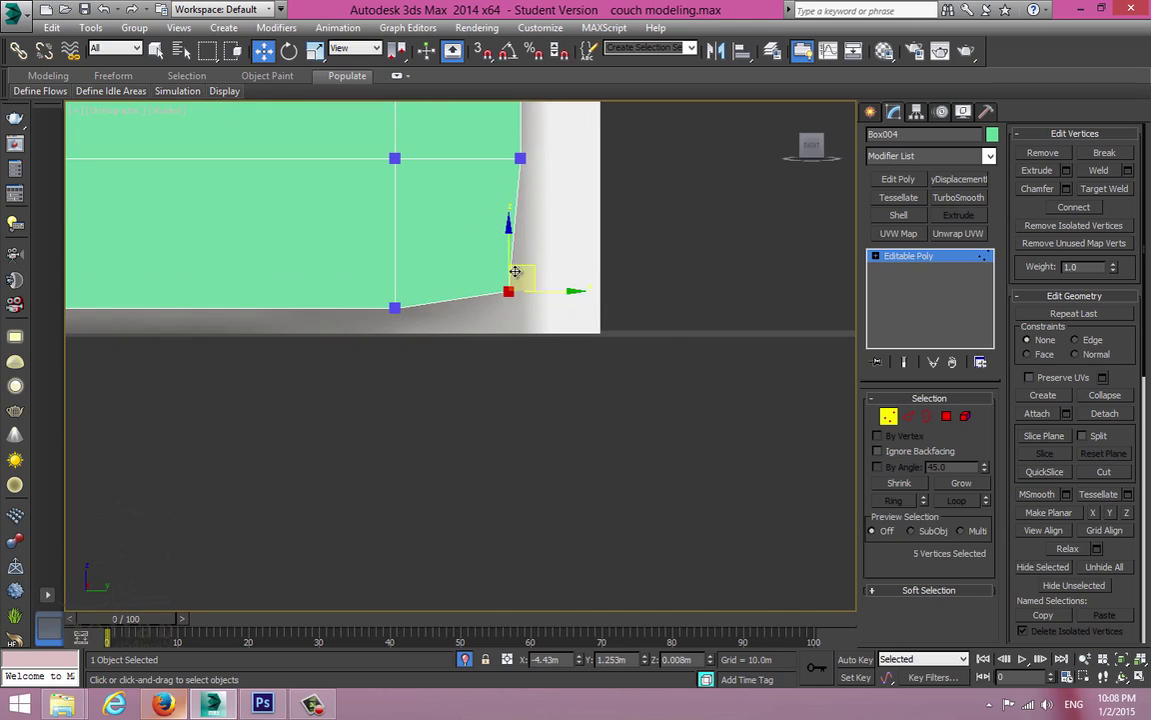
Step: Move the armrest's lower inner corner vertices inward and up to about Y 1.011 m, Z 0.01 m
scroll(517, 270, "down", 3)
scroll(596, 331, "down", 2)
scroll(400, 351, "down", 3)
middle_click_drag(429, 362, 625, 396)
scroll(466, 365, "up", 3)
left_click_drag(393, 355, 310, 429)
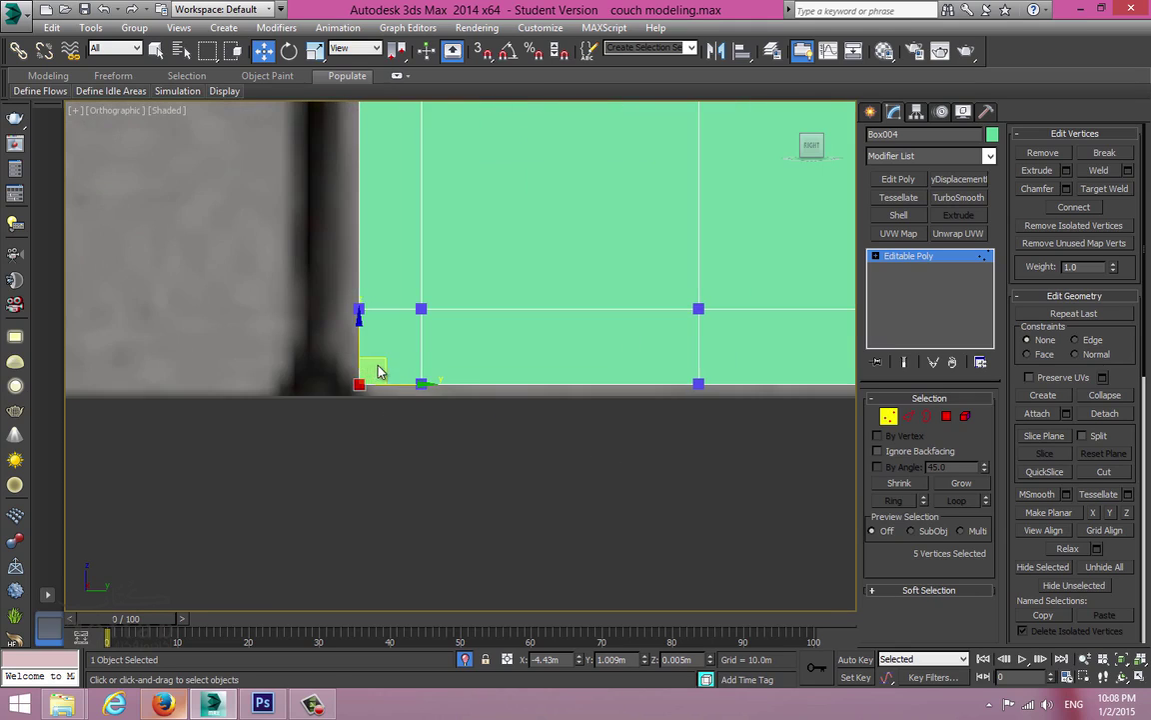
left_click_drag(384, 365, 393, 349)
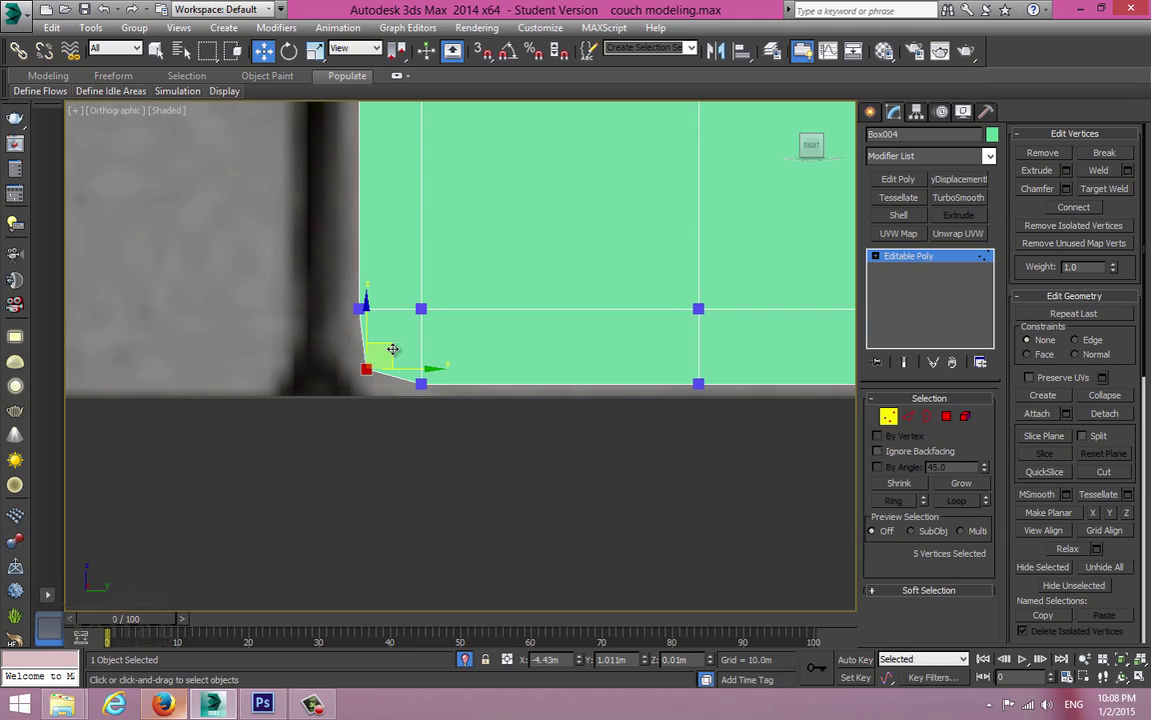
Step: Return to the maximized Perspective view with the armrest framed, and leave vertex editing
scroll(410, 347, "down", 6)
middle_click_drag(419, 347, 410, 405)
key("alt+w")
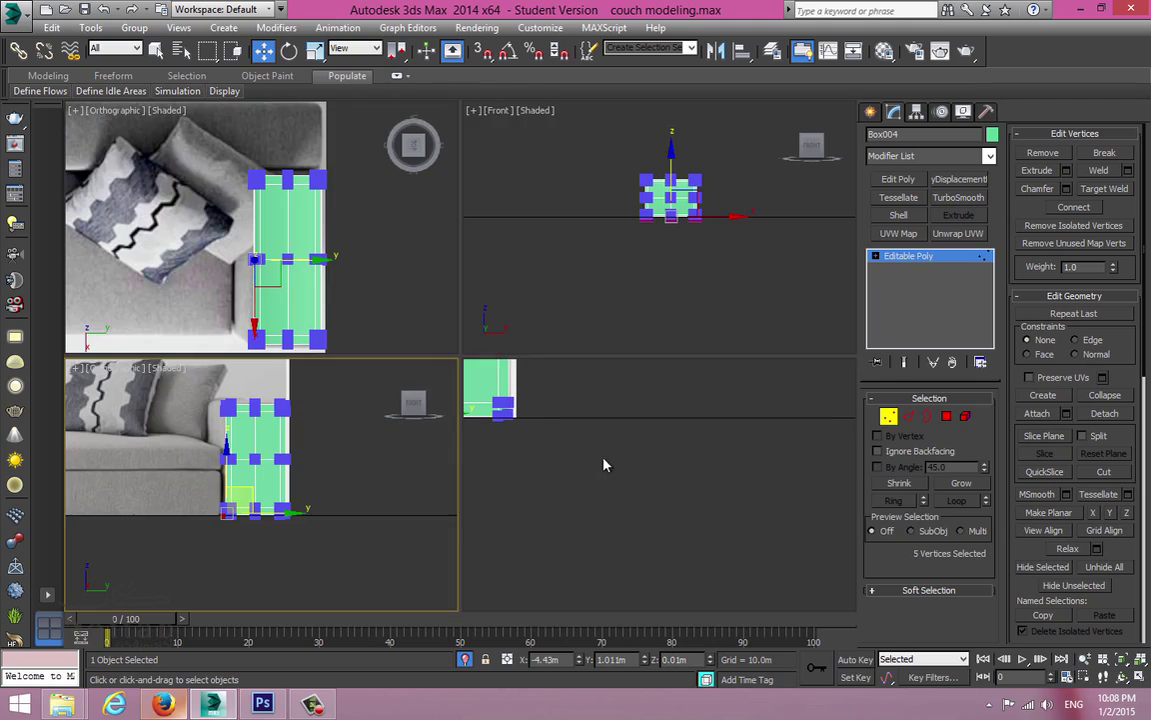
right_click(600, 459)
key("alt+w")
key("z")
middle_click_drag(525, 398, 560, 475)
scroll(509, 465, "down", 4)
left_click(945, 259)
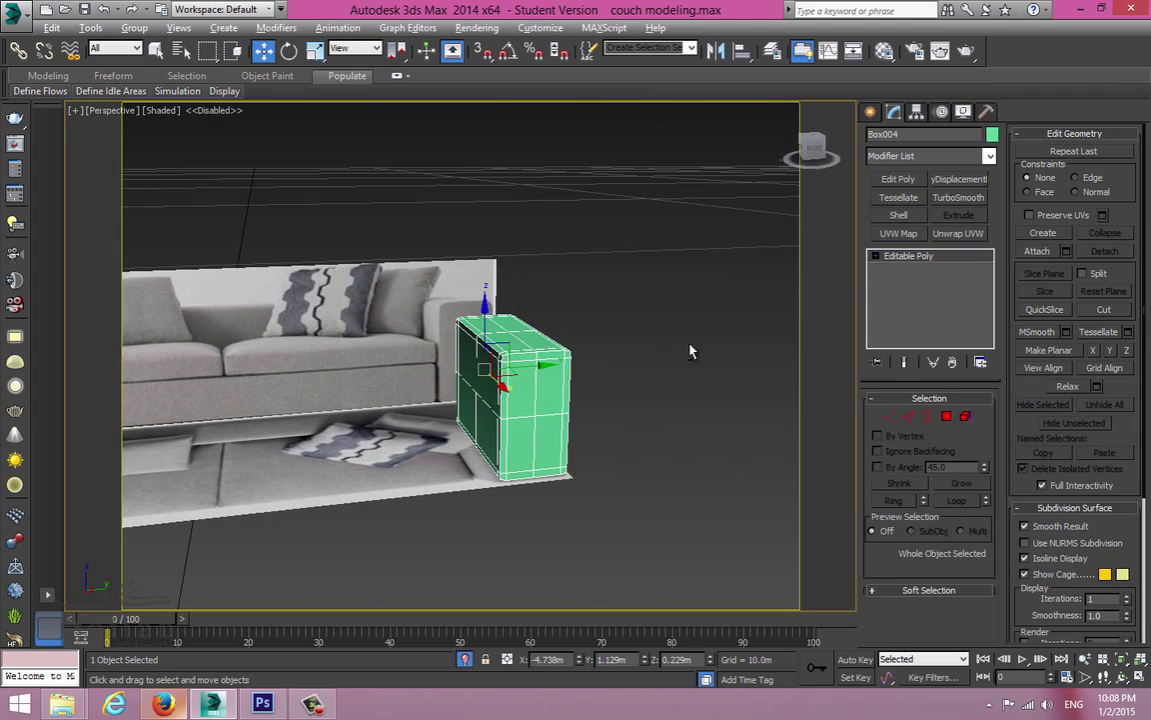
Step: Change the Perspective view's field of view in the viewport configuration
key("alt+b")
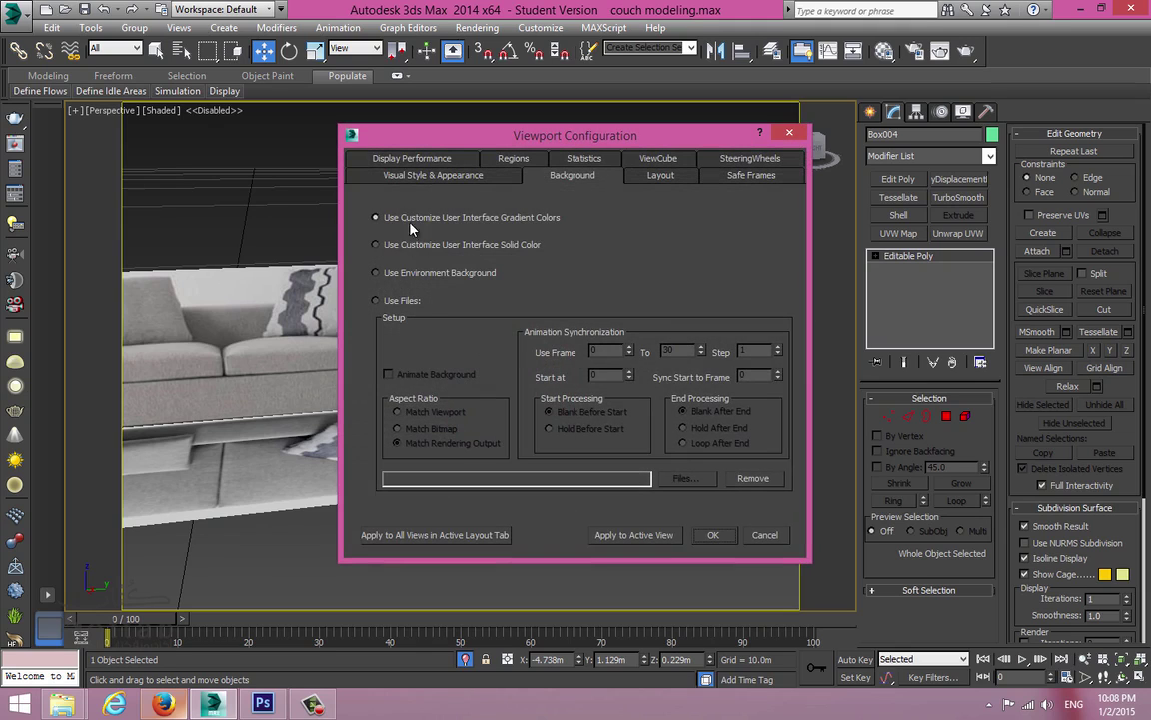
left_click(406, 176)
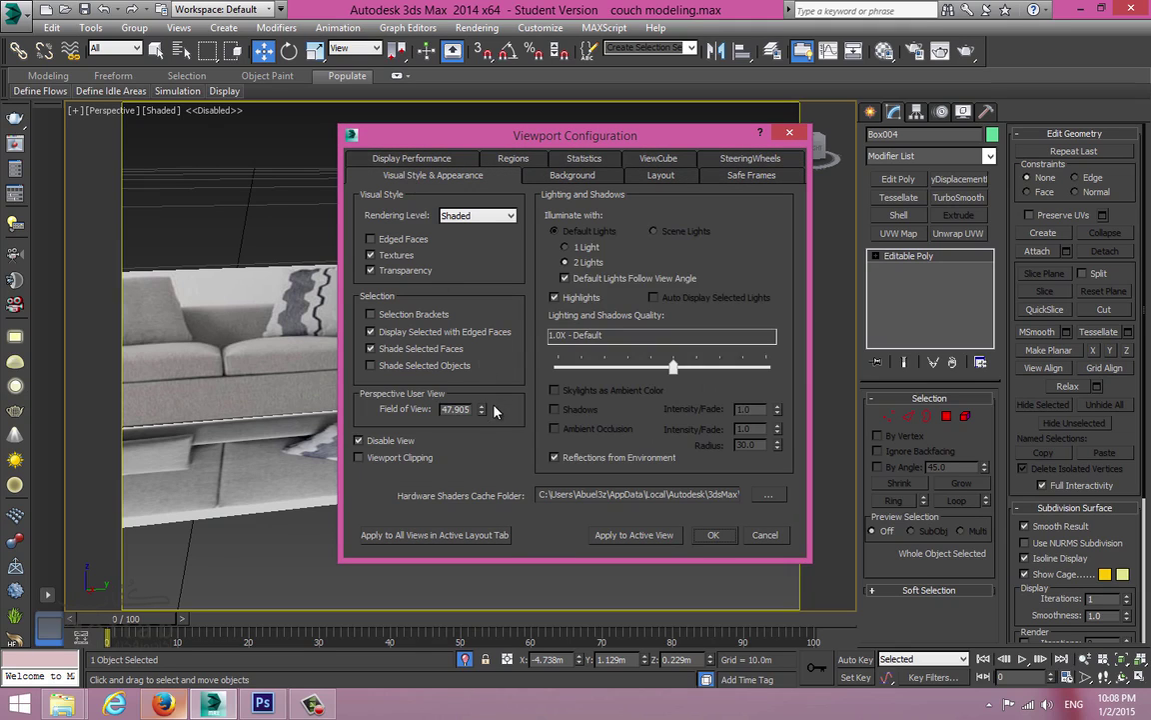
left_click(716, 536)
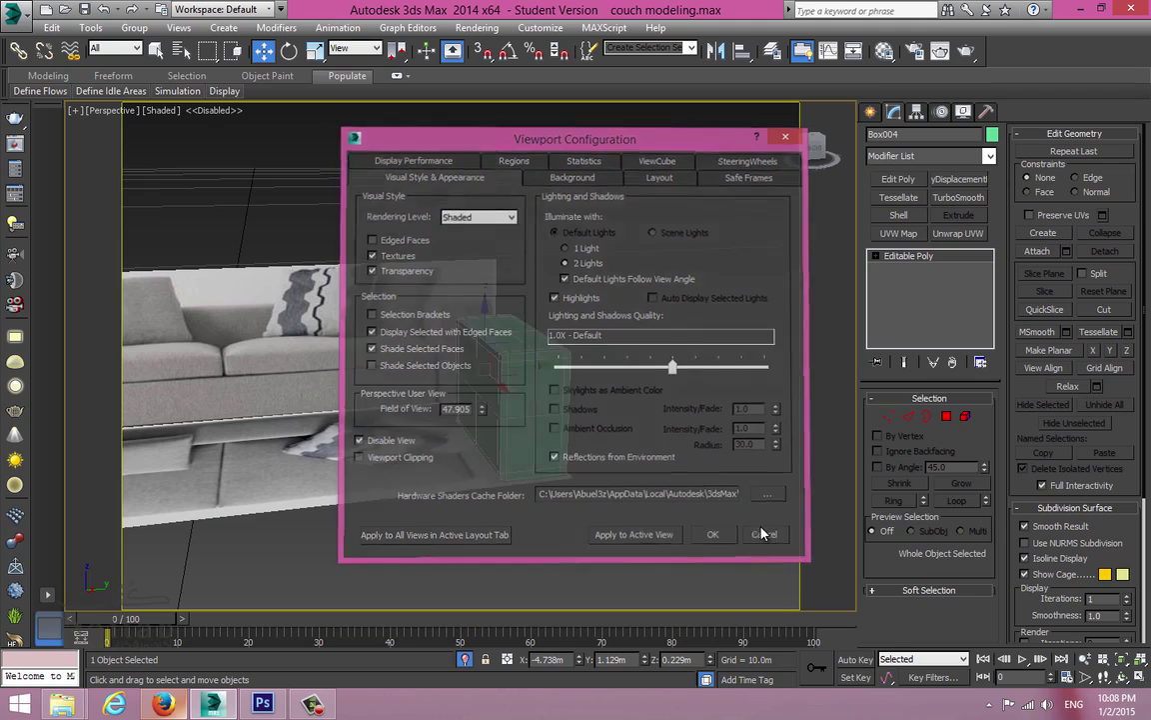
scroll(565, 410, "up", 4)
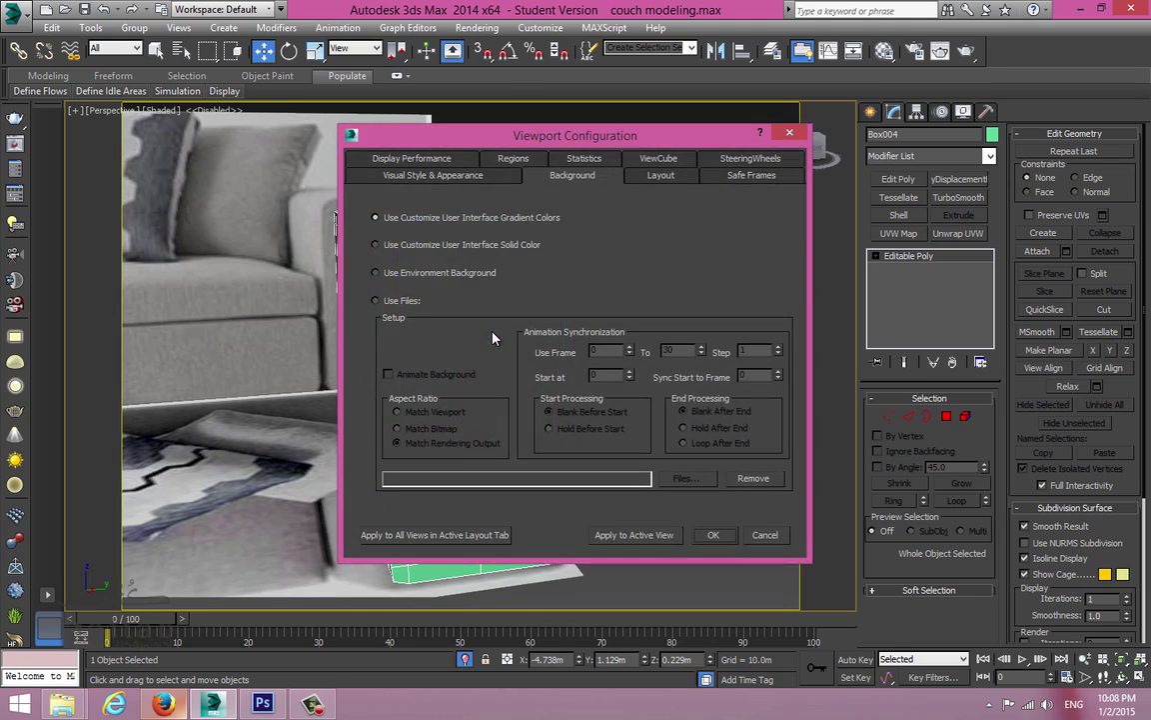
left_click(395, 177)
left_click_drag(482, 410, 489, 360)
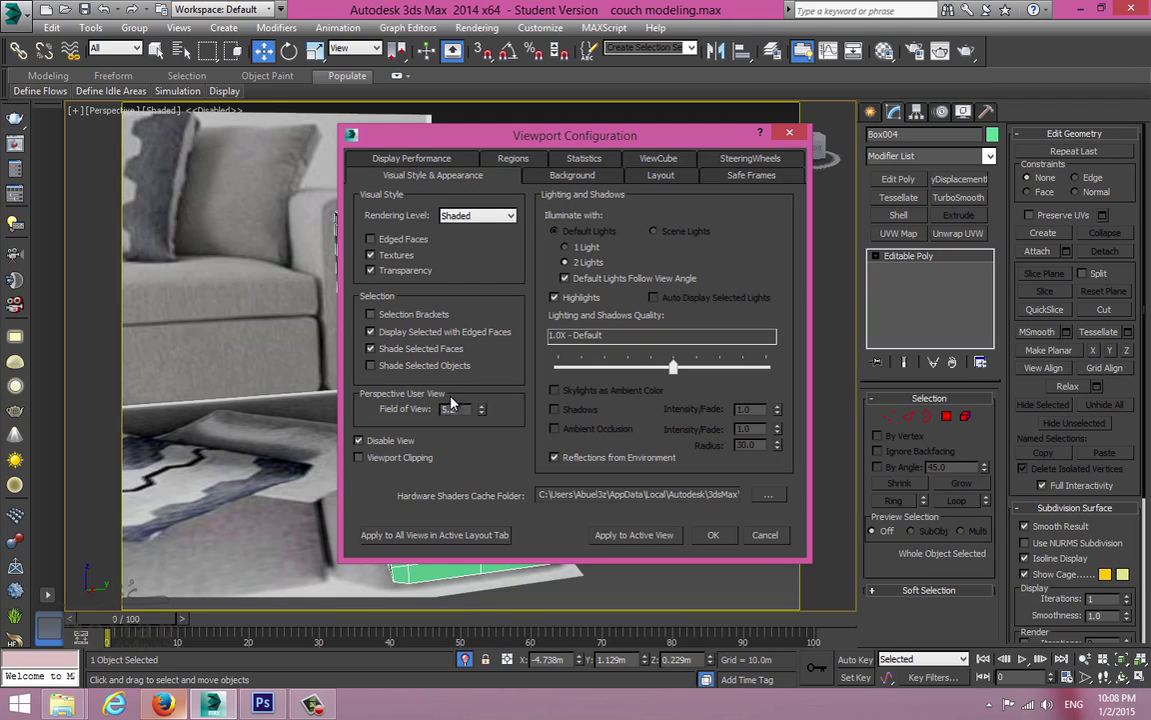
left_click(710, 535)
Step: Apply a TurboSmooth modifier with 2 iterations to the armrest box with beveled corners
scroll(581, 420, "down", 3)
middle_click_drag(510, 266, 537, 486)
scroll(319, 320, "up", 2)
scroll(319, 319, "down", 3)
scroll(320, 319, "up", 4)
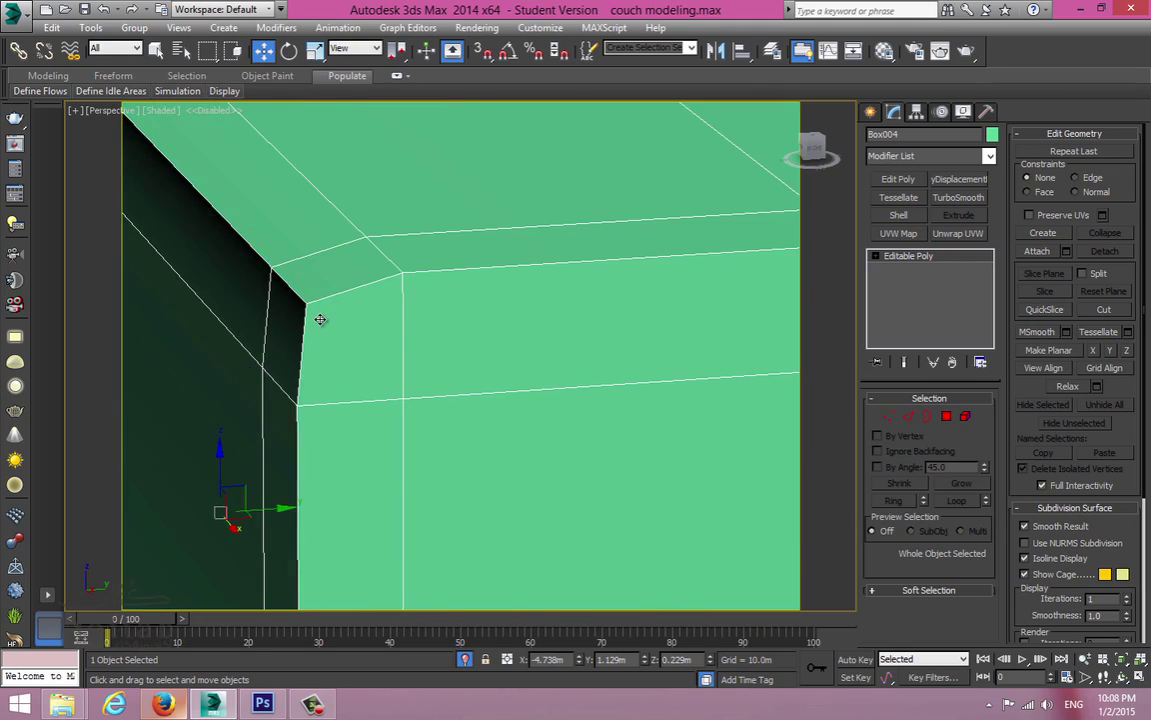
scroll(321, 320, "down", 3)
scroll(321, 319, "down", 3)
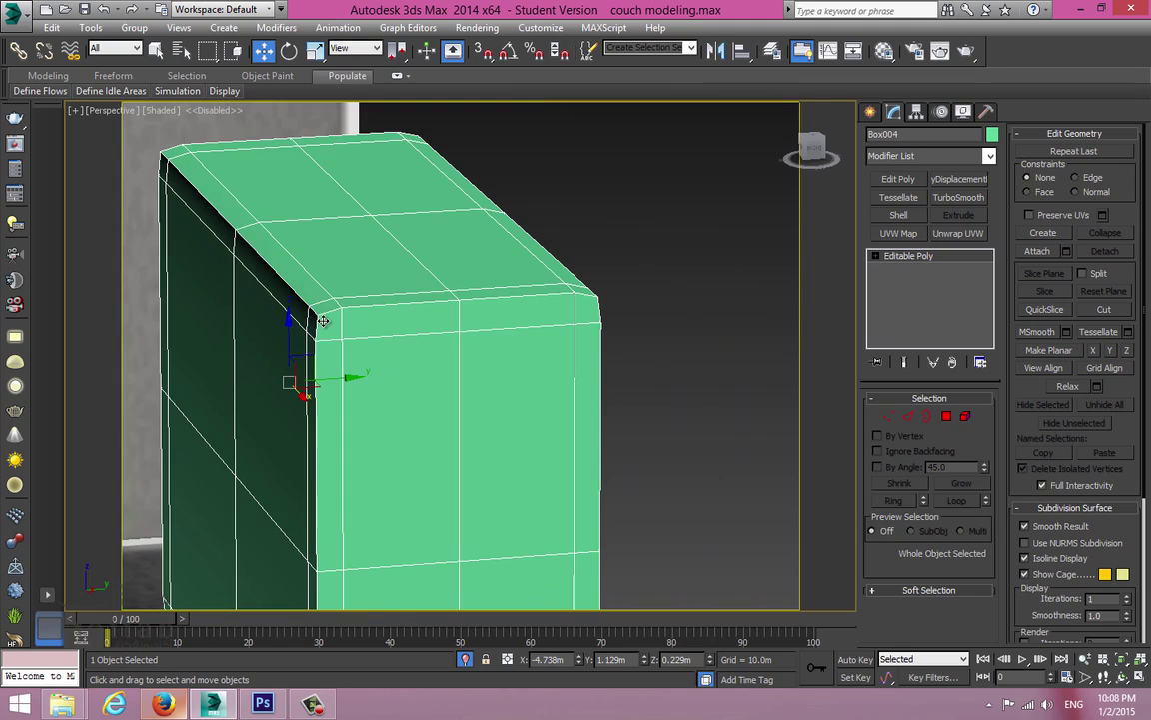
left_click(958, 197)
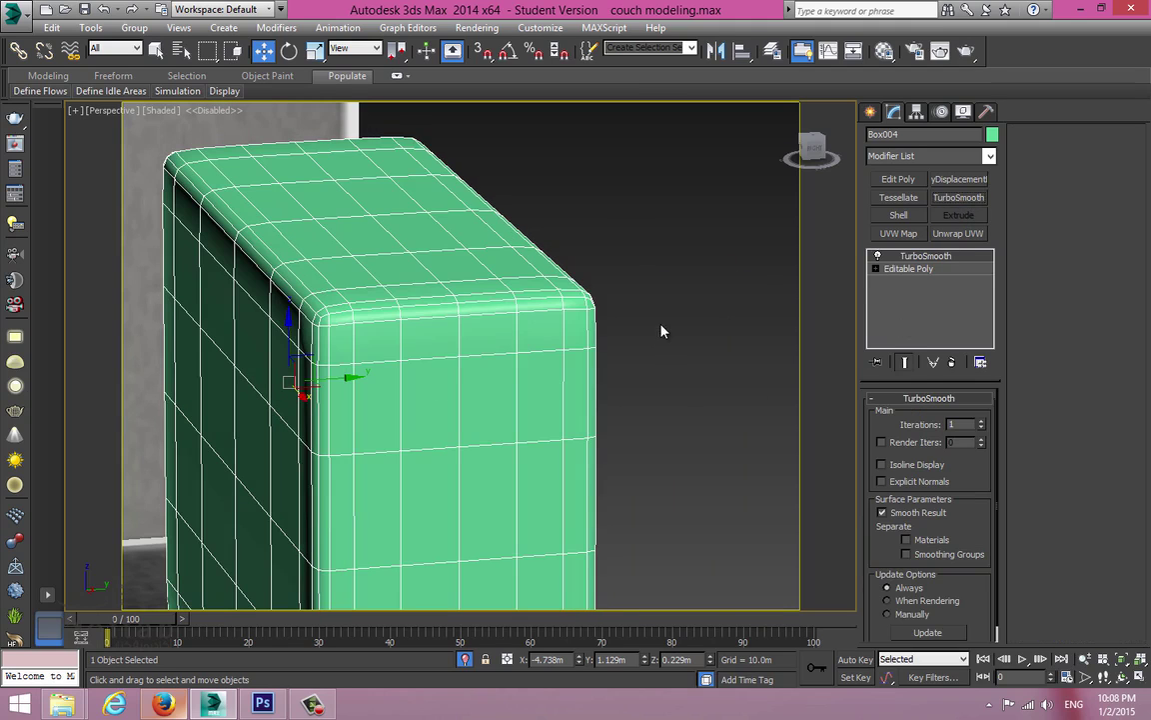
scroll(658, 324, "down", 1)
left_click(981, 420)
middle_click_drag(790, 405, 624, 383, "alt")
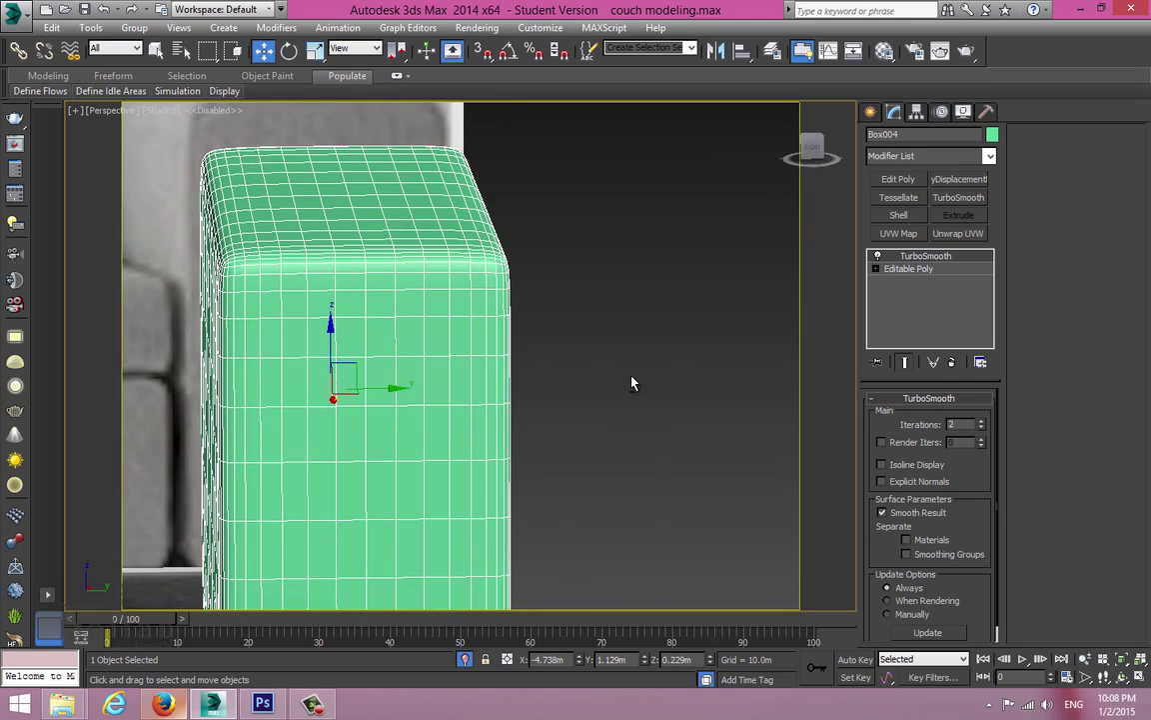
Step: Select the two lengthwise edge loops beside the armrest's inner and outer sides in the base Editable Poly
left_click(914, 270)
key("2")
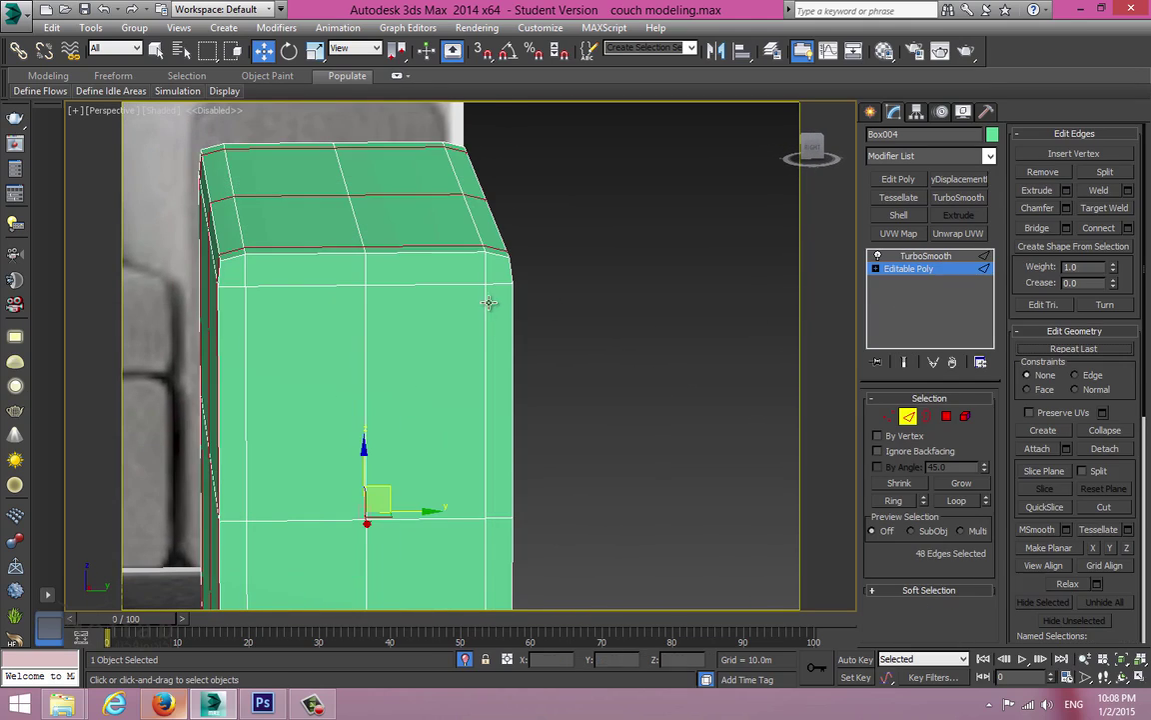
left_click(487, 305)
left_click(957, 501)
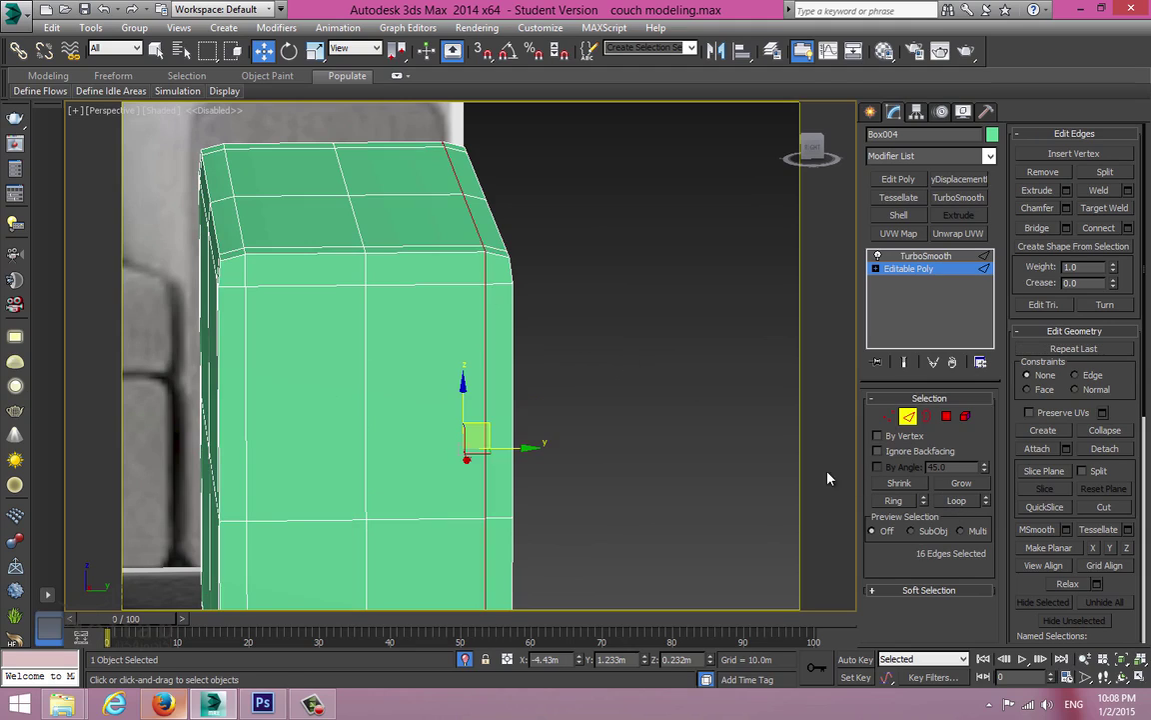
left_click(245, 327, "ctrl")
double_click(247, 327, "ctrl")
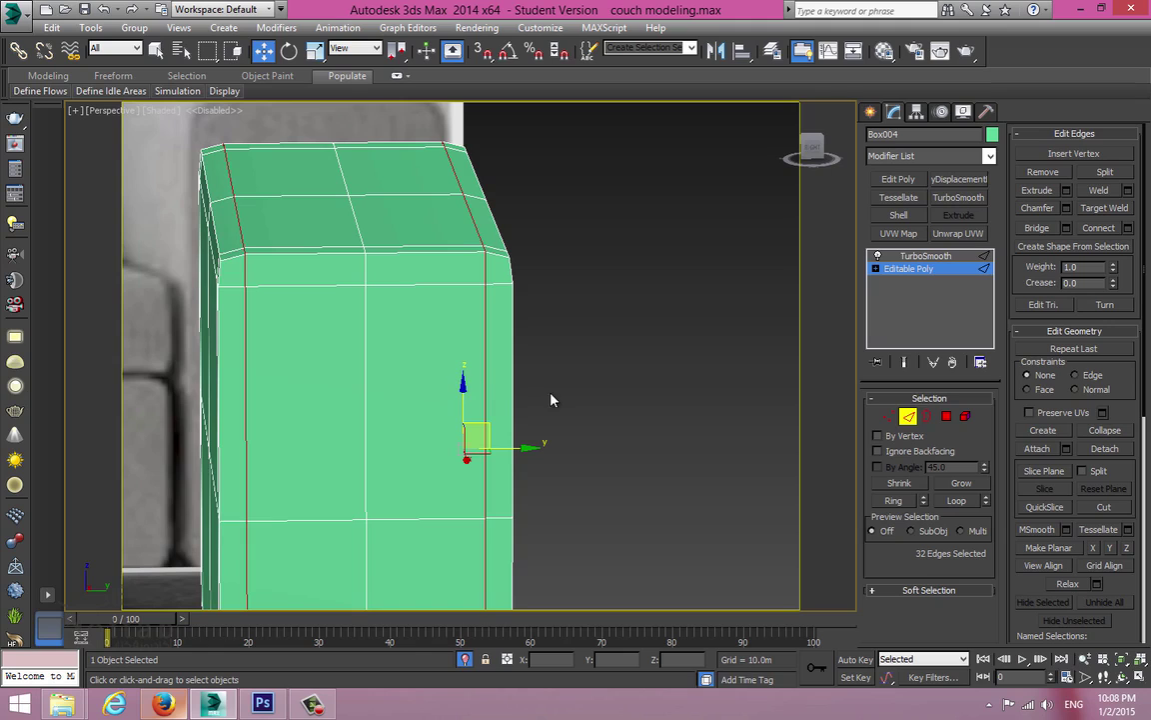
Step: Convert the two lengthwise edge loops to vertices and scale them toward each other along Y to 93%
left_click(889, 417)
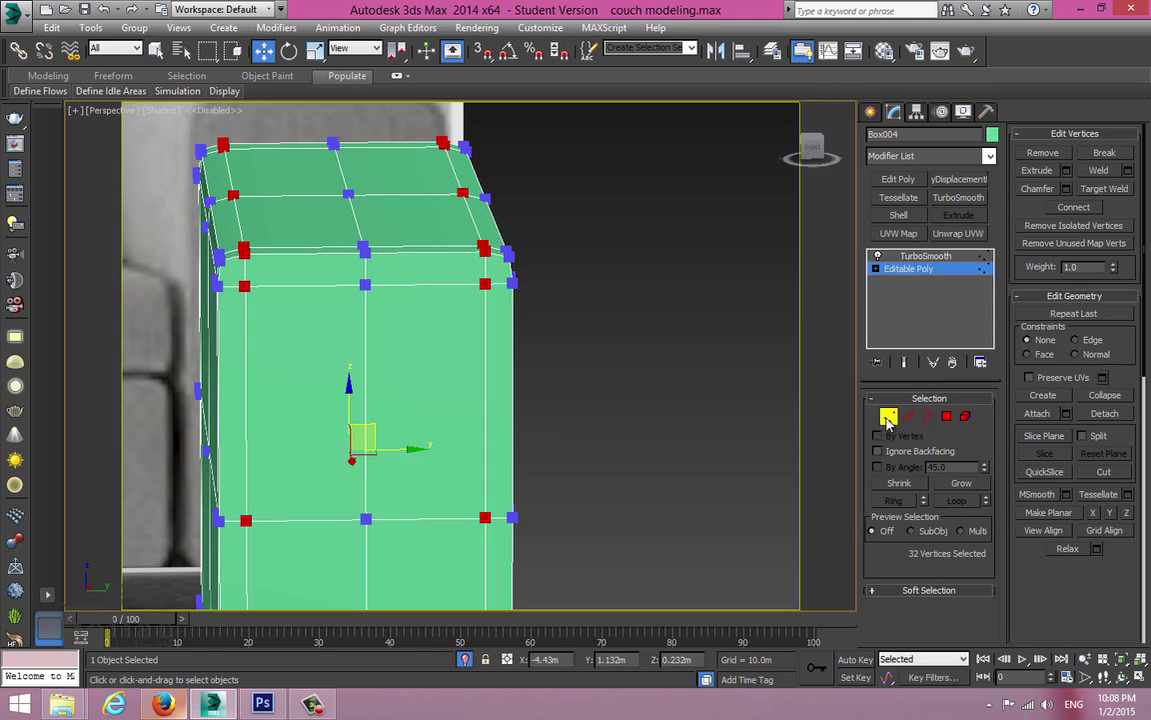
right_click(448, 309)
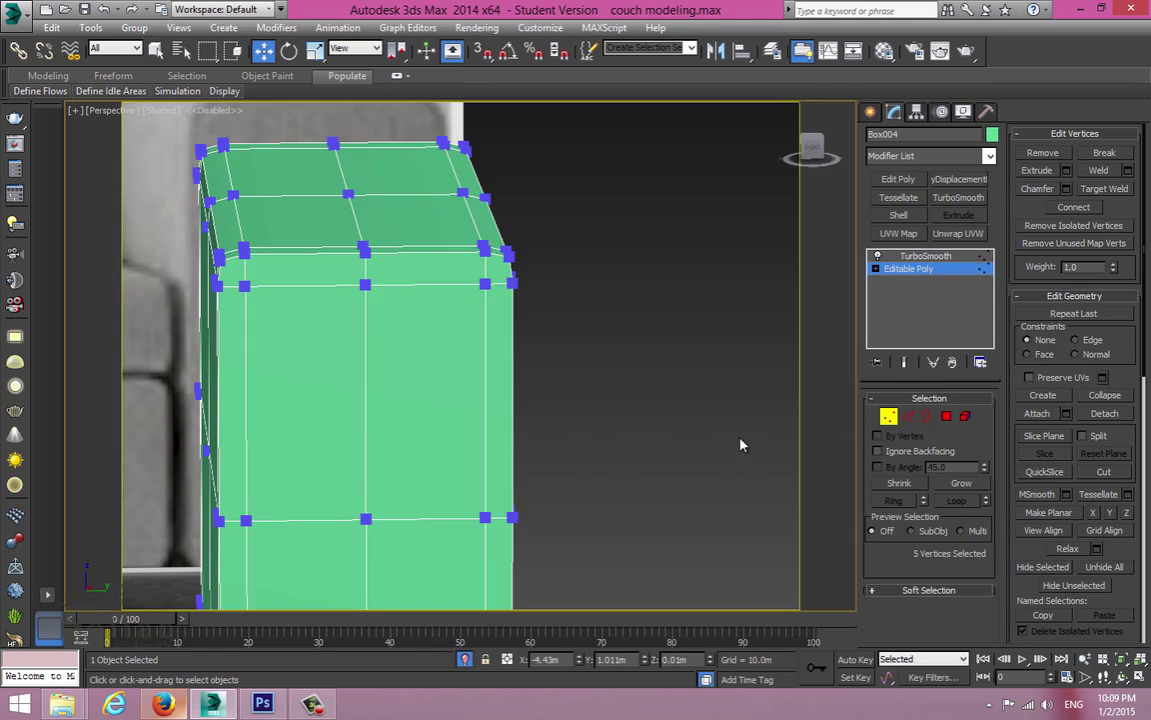
key("2")
right_click(449, 312)
left_click(420, 216)
key("r")
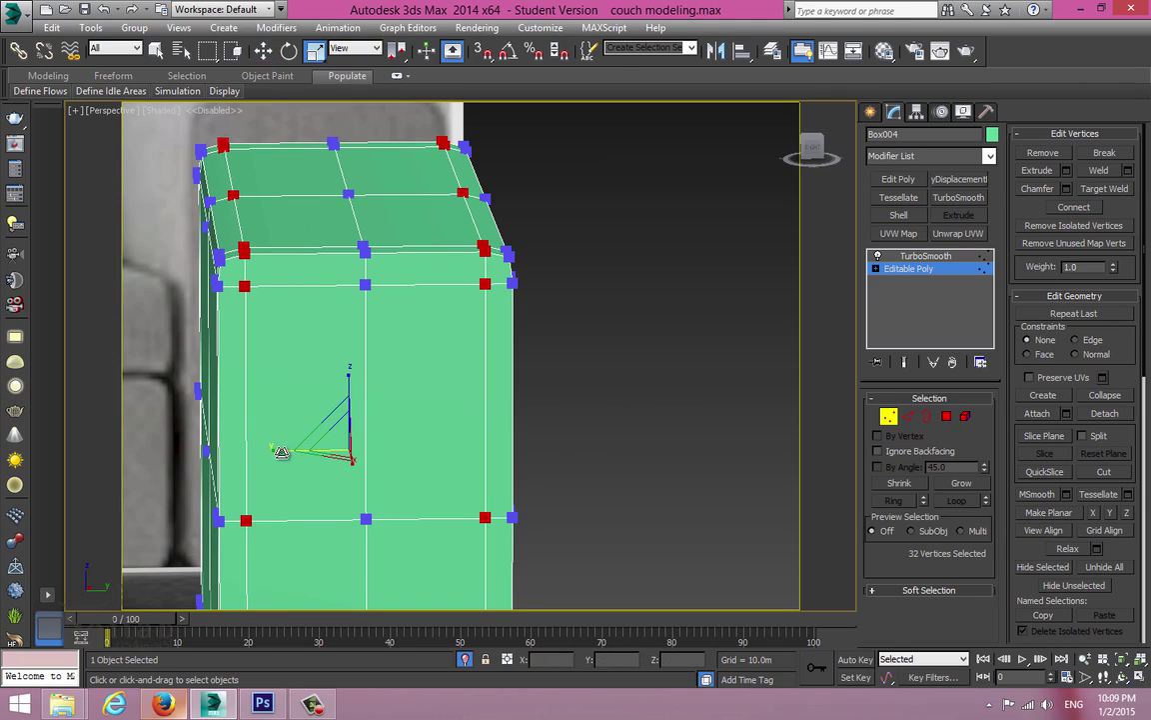
left_click_drag(282, 450, 285, 451)
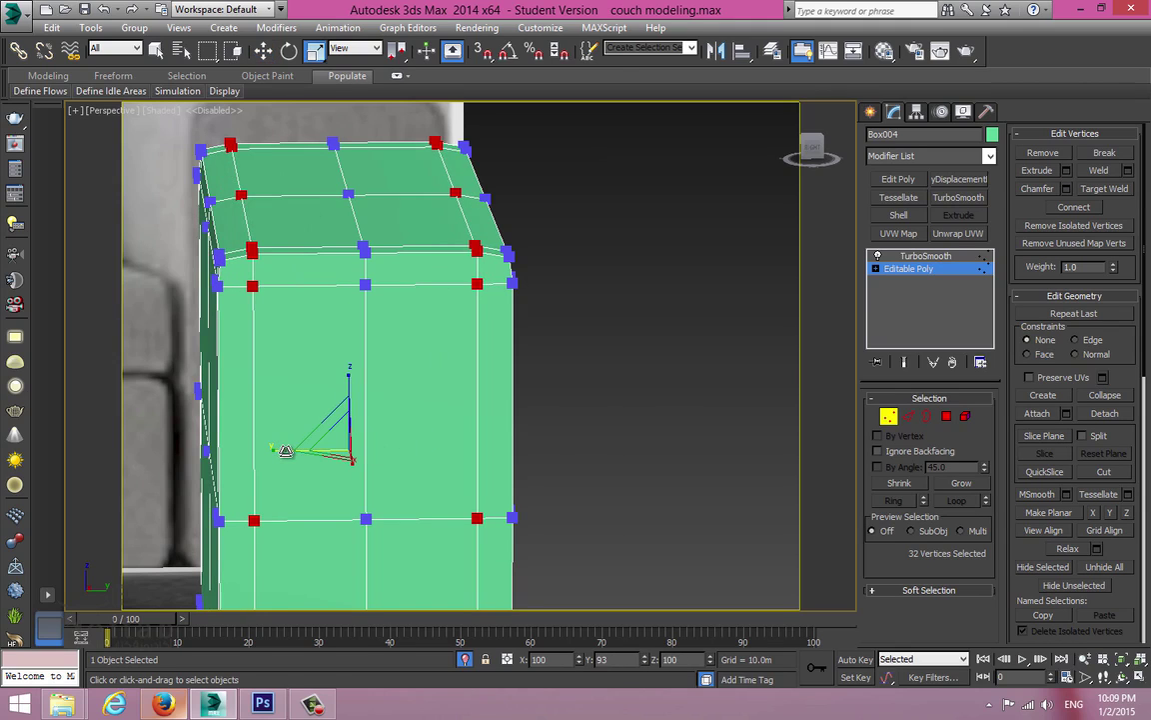
Step: Select the upper and lower horizontal edge loops around the armrest and convert the selection to vertices
left_click(496, 290)
key("2")
left_click(496, 285)
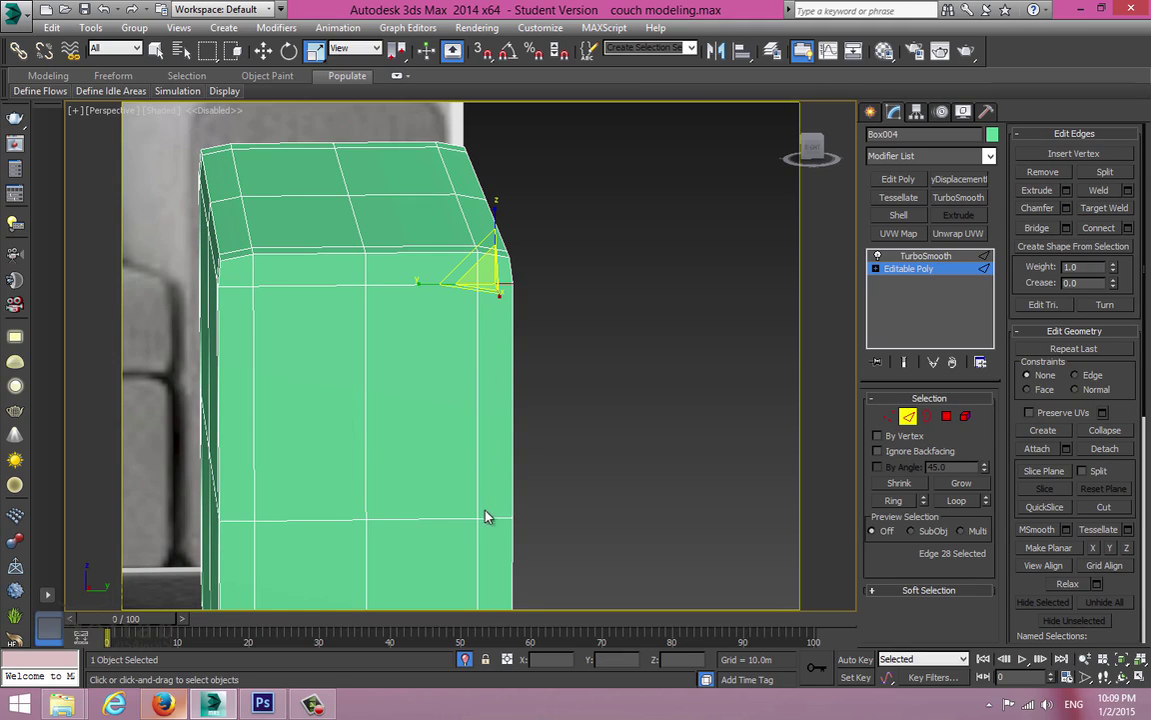
middle_click_drag(482, 464, 480, 373)
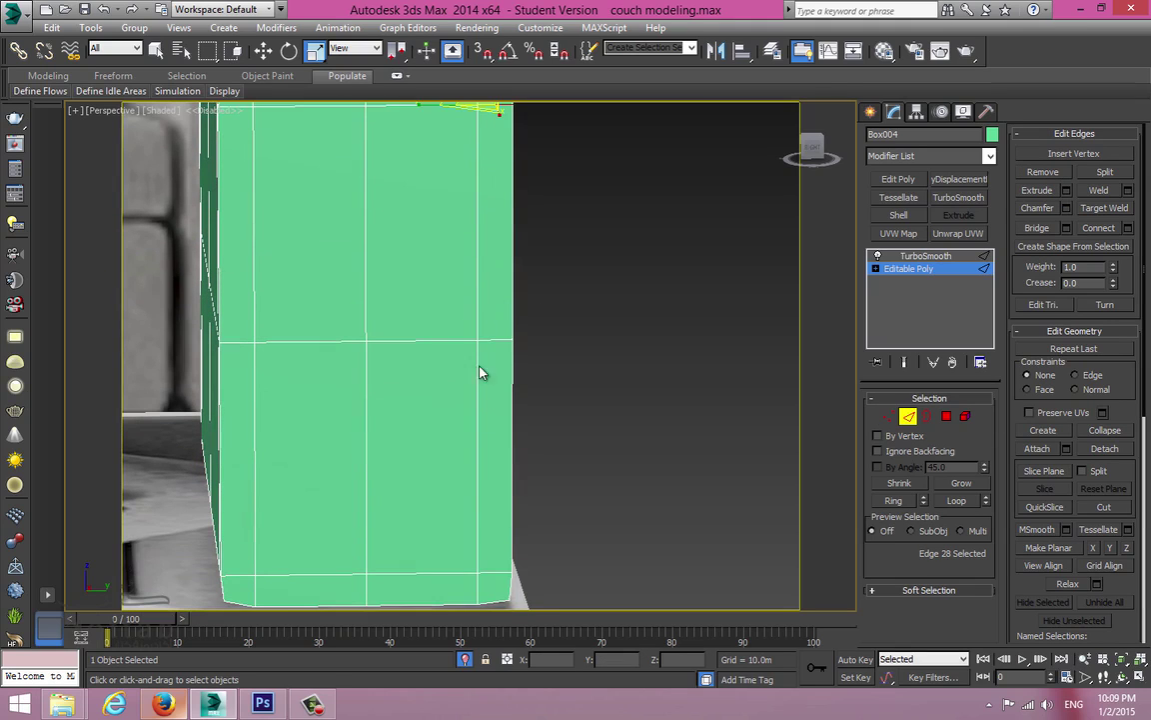
left_click(494, 571)
double_click(503, 568)
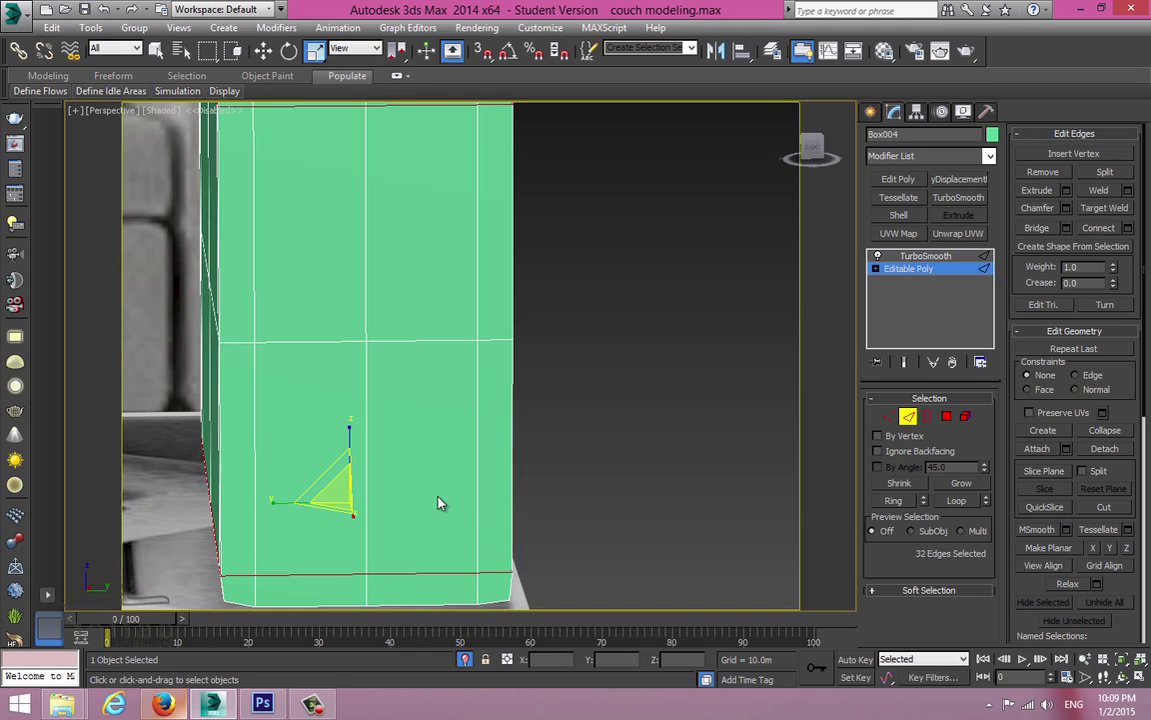
left_click(889, 416)
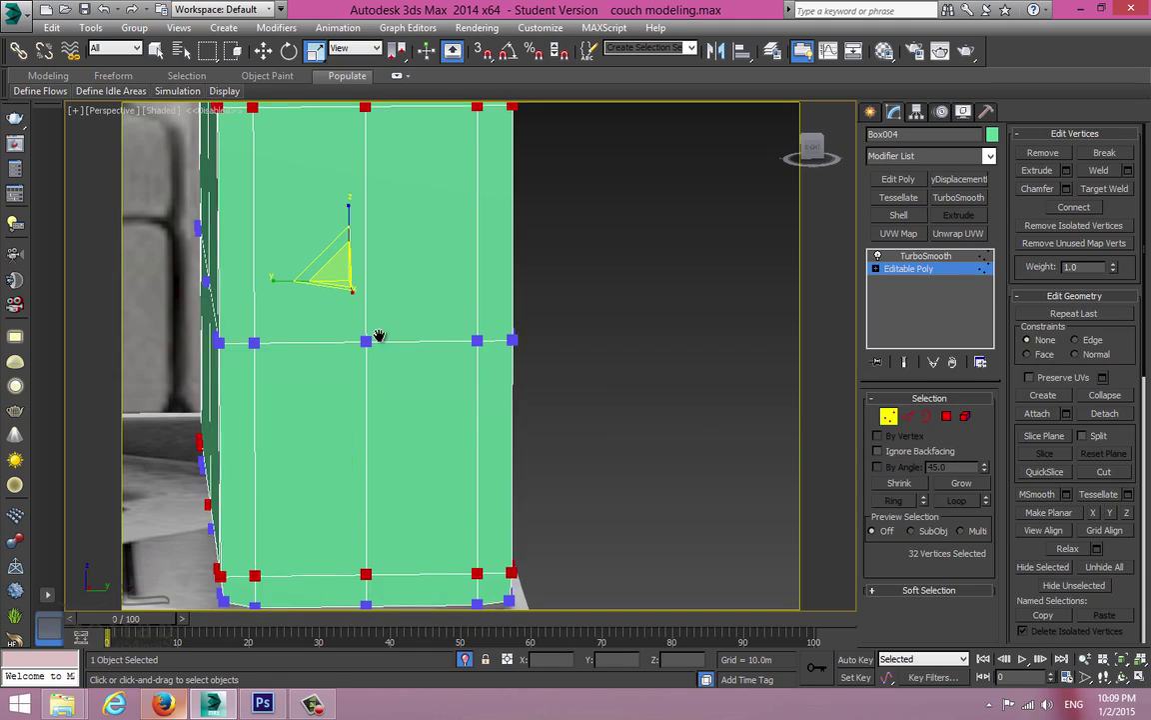
Step: Scale the upper and lower loop vertices apart along Z to about 104%
middle_click_drag(377, 316, 381, 340)
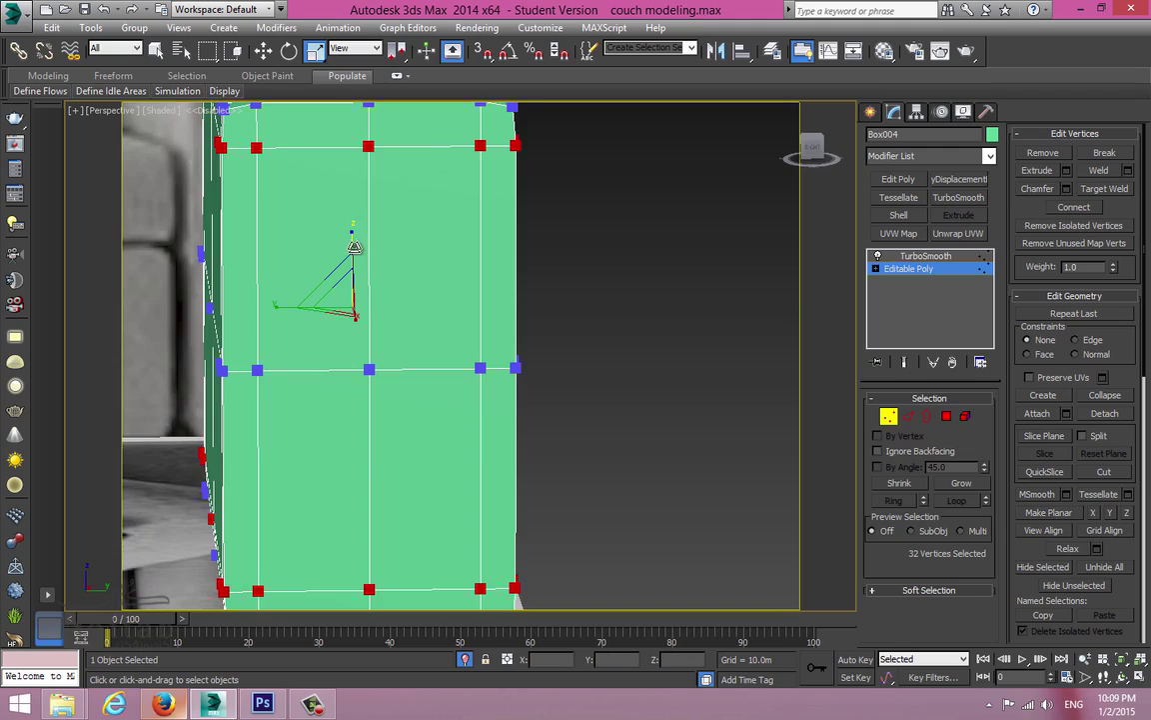
scroll(354, 247, "down", 1)
middle_click_drag(357, 251, 376, 292, "alt")
scroll(370, 262, "up", 1)
scroll(372, 270, "down", 1)
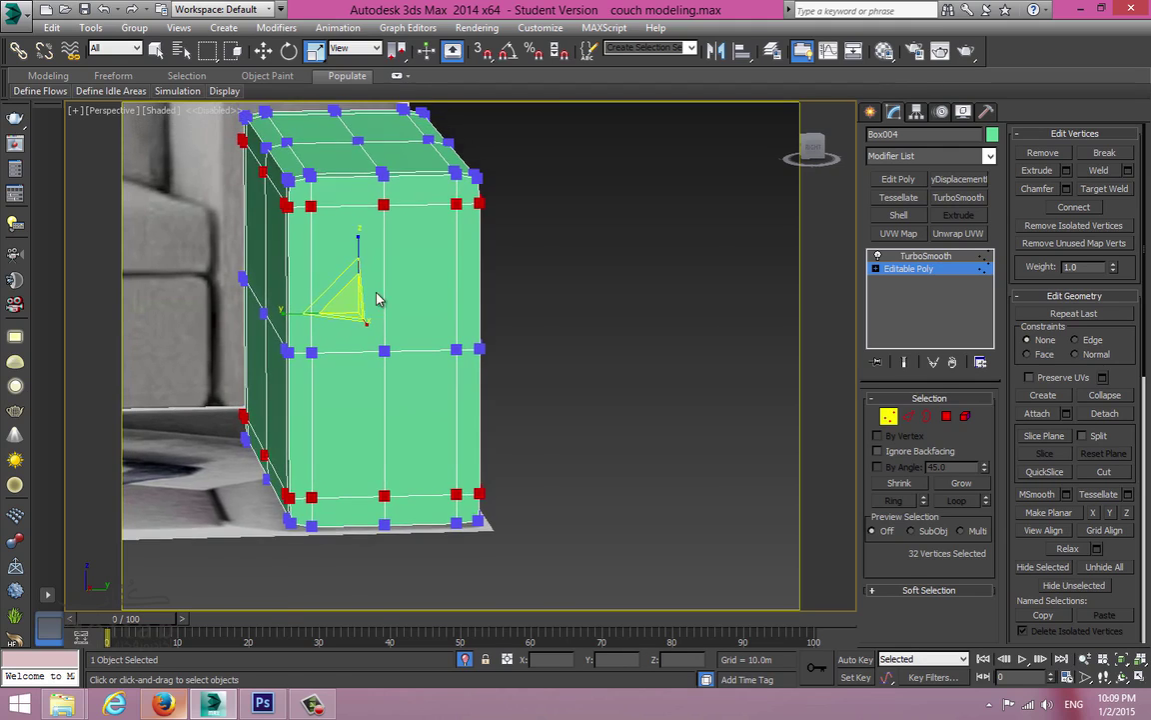
scroll(375, 291, "up", 3)
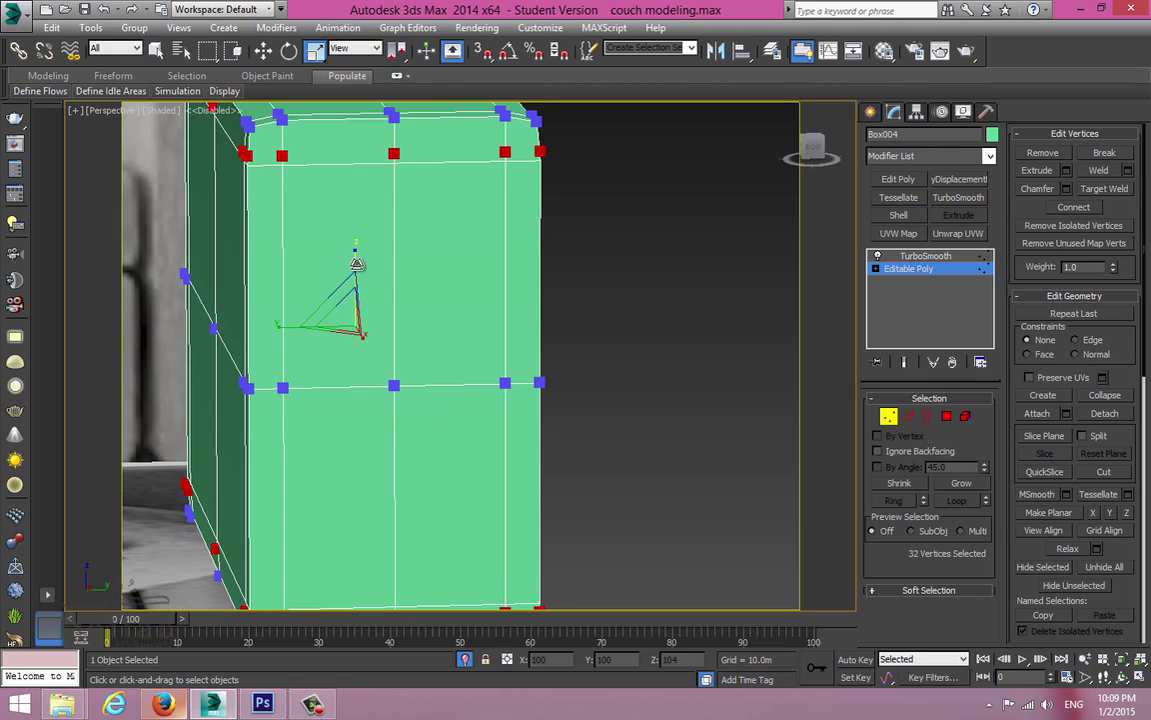
scroll(457, 435, "down", 4)
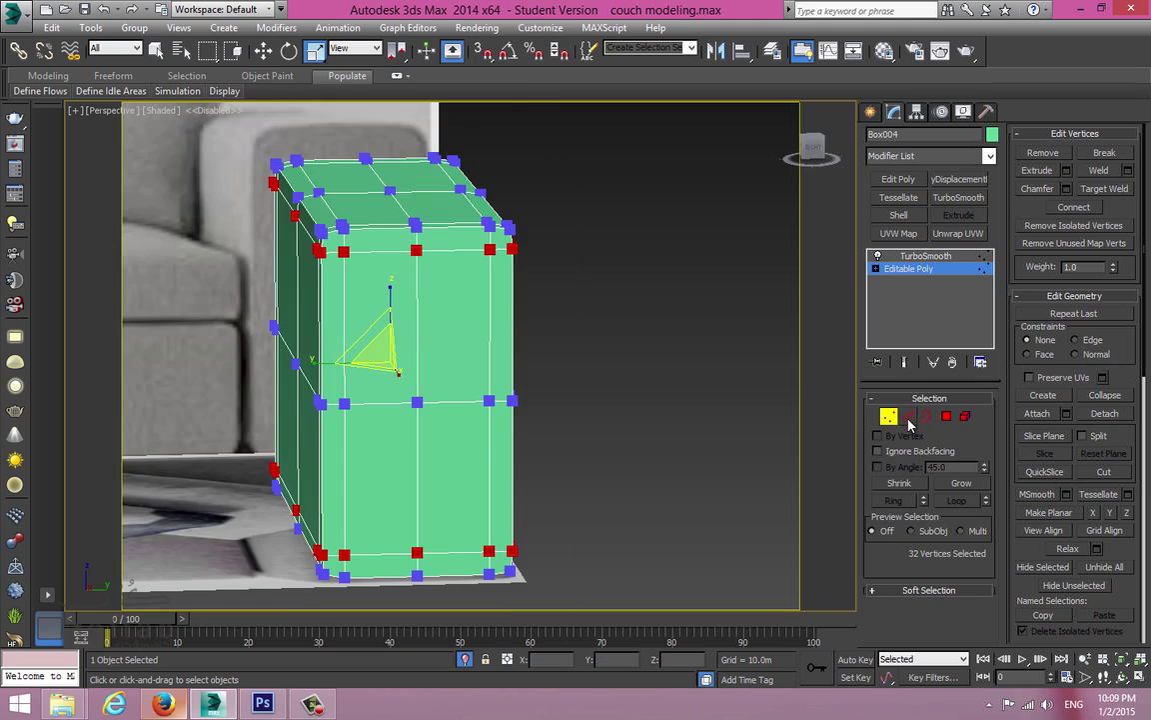
Step: Leave vertex editing and inspect the armrest's TurboSmooth result from an angled view
left_click(889, 417)
left_click(919, 257)
middle_click_drag(700, 258, 599, 312, "alt")
left_click(880, 268)
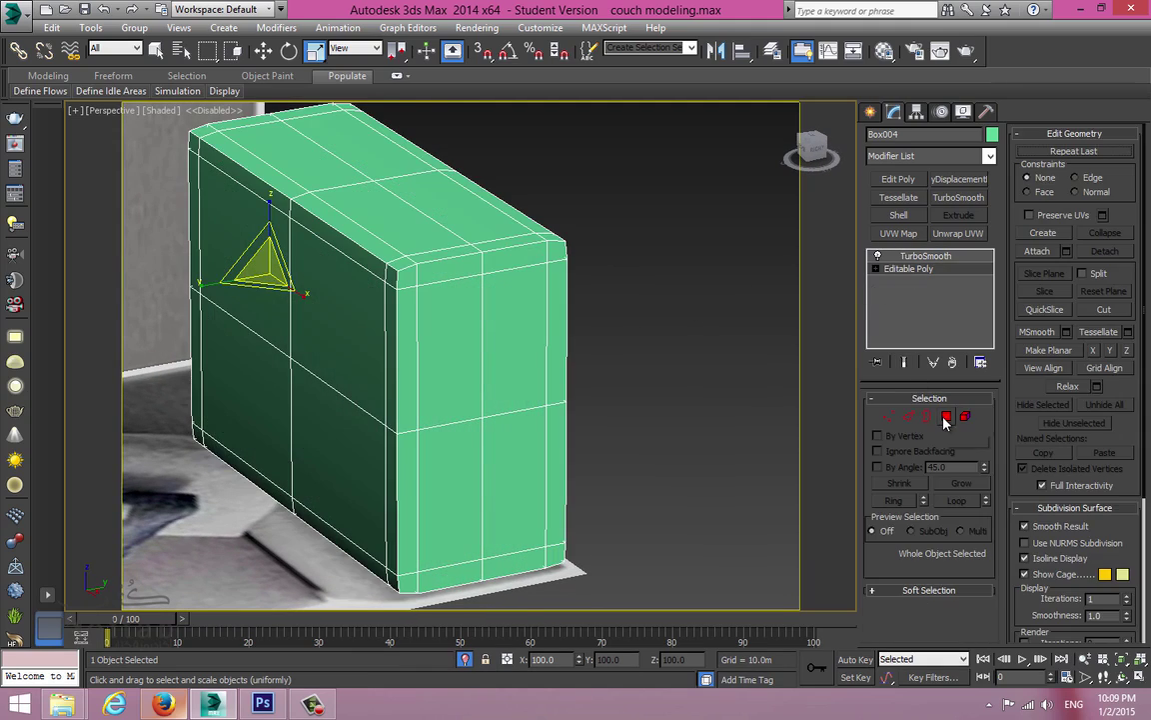
Step: Select one large upper polygon and three polygons of the top strip on the armrest's front end
key("4")
middle_click_drag(774, 389, 628, 345, "alt")
left_click(482, 268)
left_click(510, 242, "ctrl")
left_click(457, 246, "ctrl")
left_click(406, 251, "ctrl")
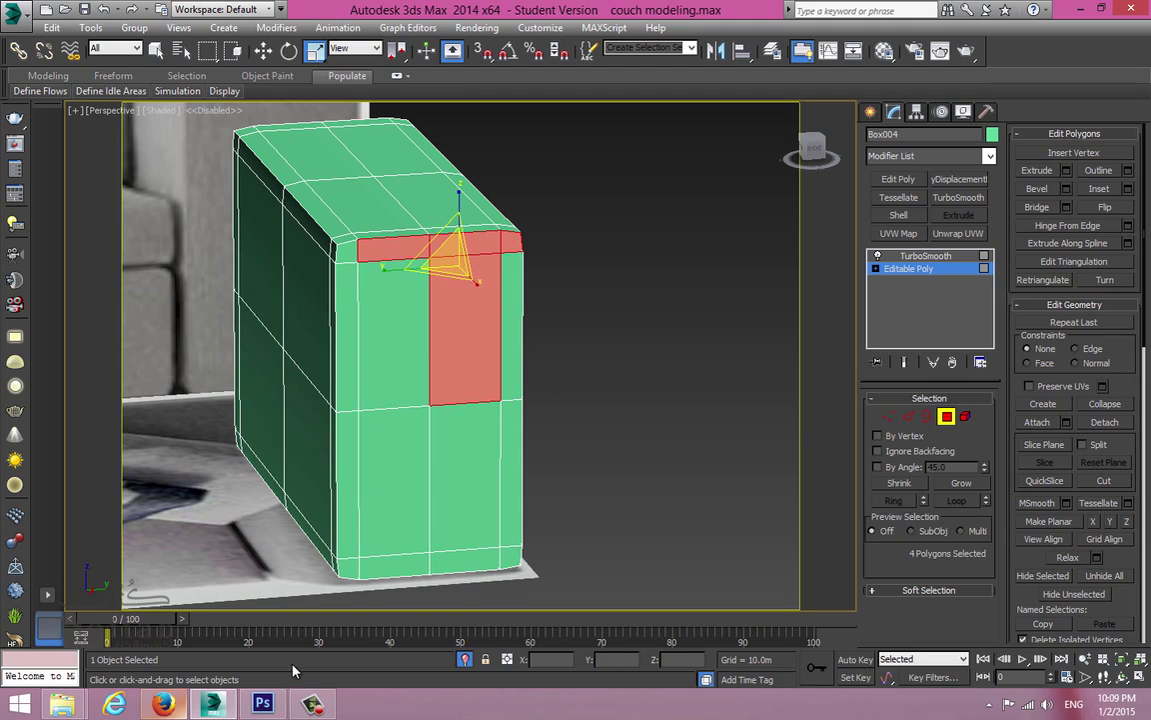
Step: Open the reference photo 362-DIV_TREP-45432-B-3 to examine the armrest's front seam, and return to 3ds Max
mouse_move(62, 704)
left_click(228, 627)
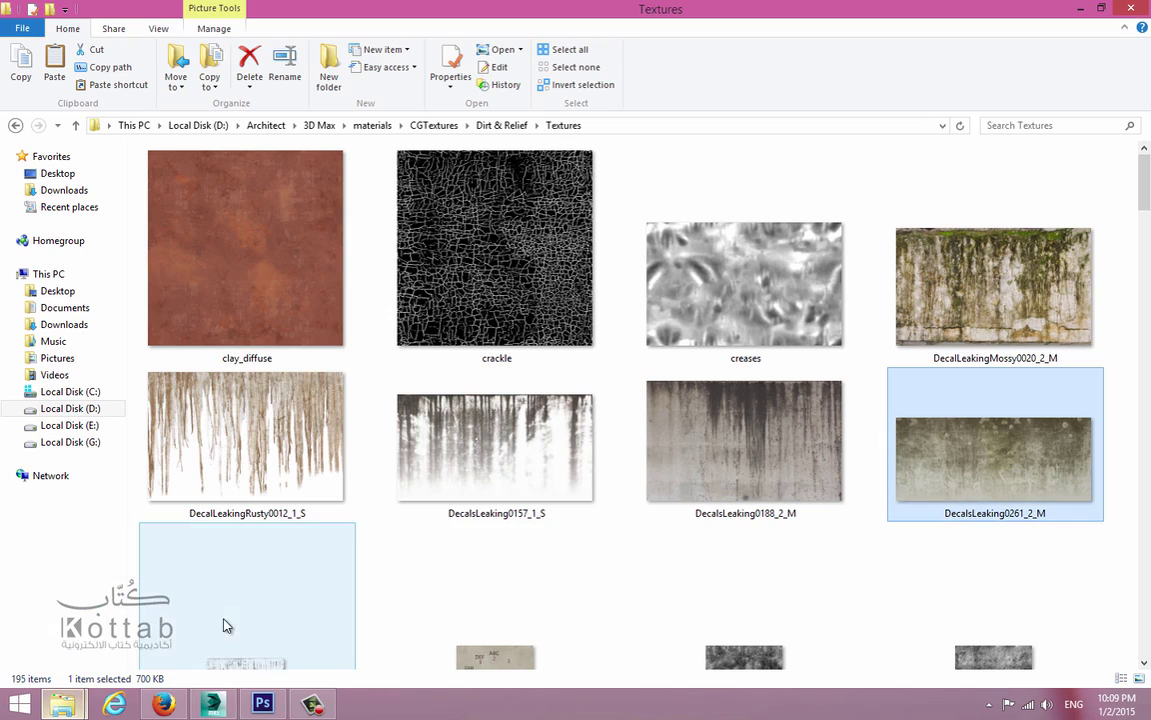
left_click(78, 560)
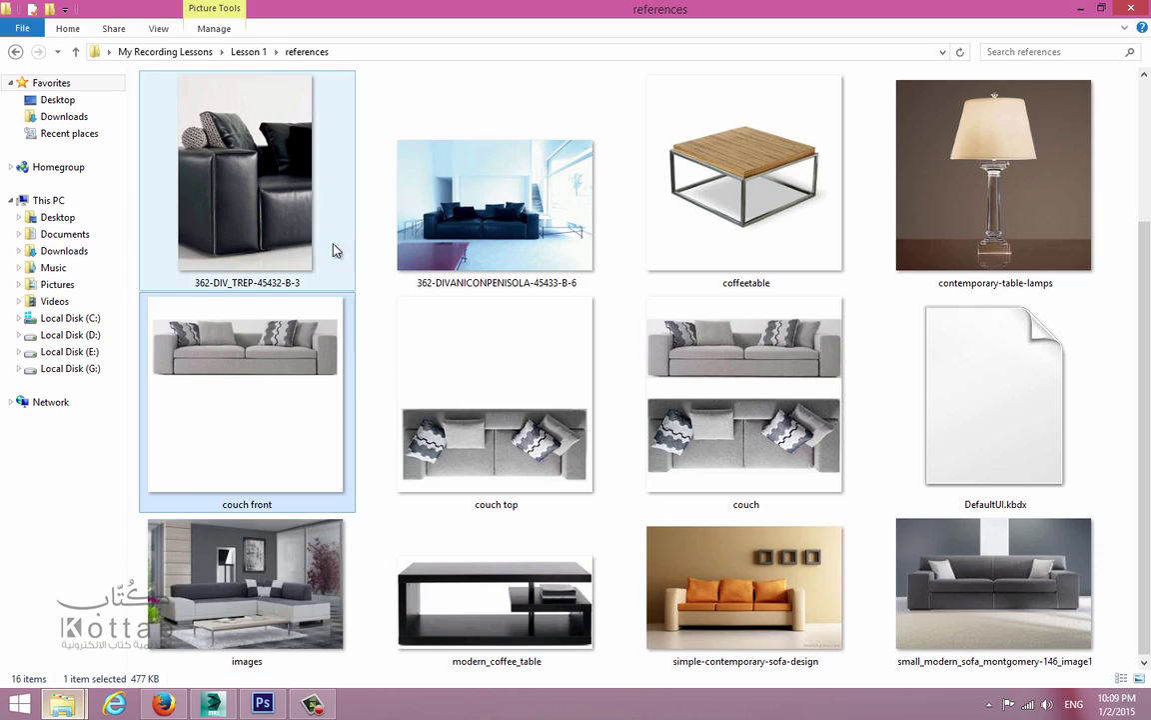
double_click(318, 168)
scroll(481, 577, "up", 2)
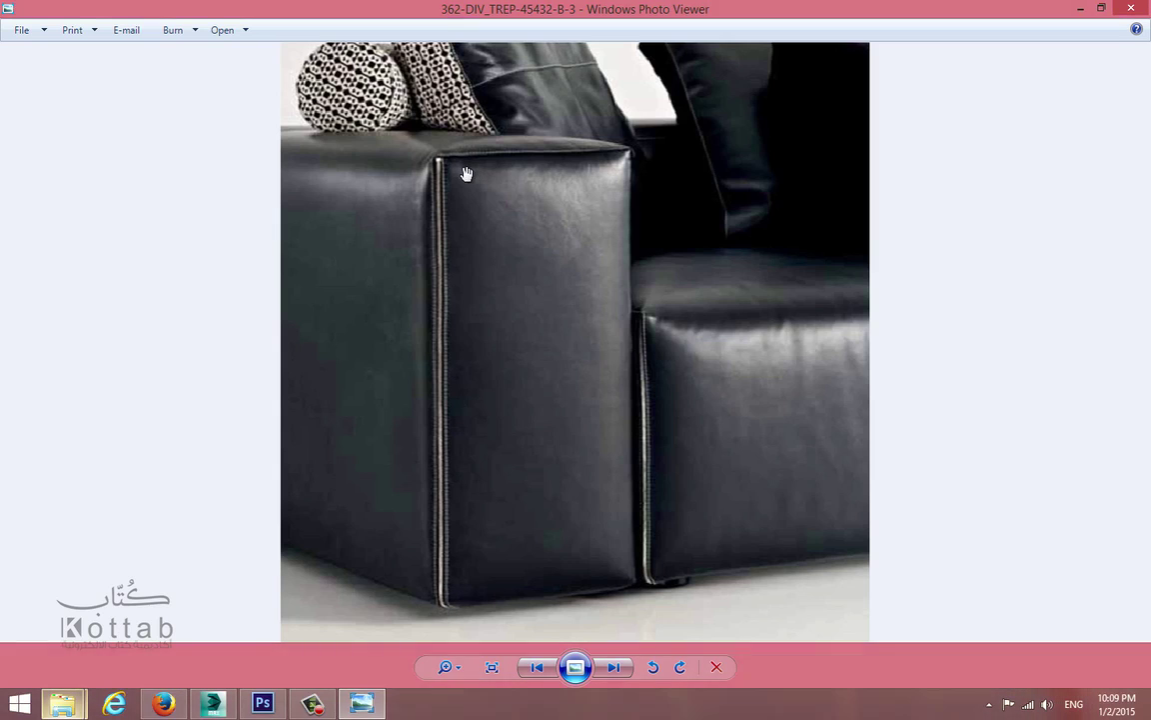
left_click(1081, 8)
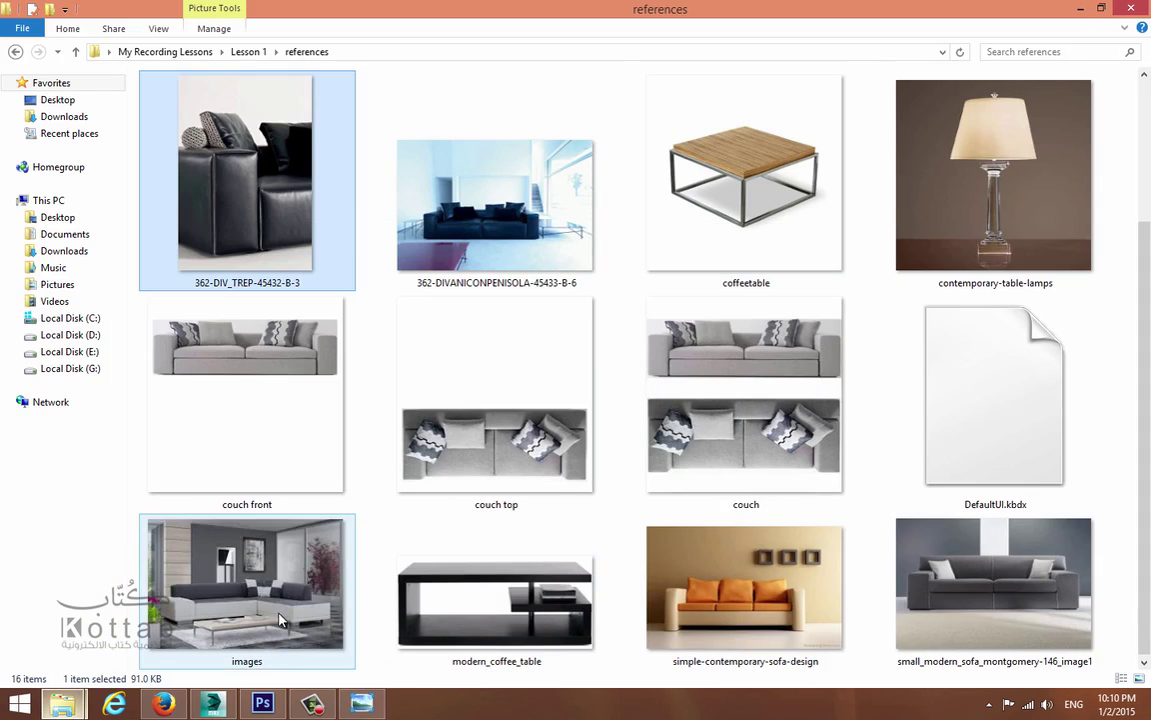
left_click(344, 587)
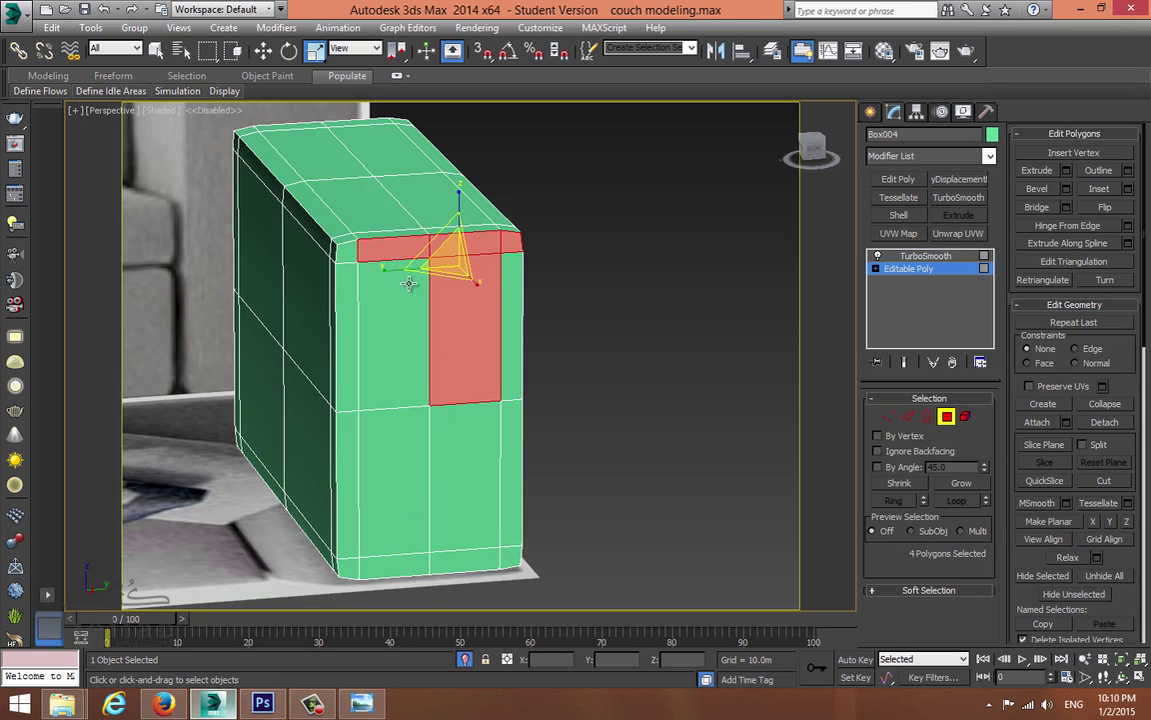
Step: Add the remaining polygons of the armrest's front end to the selection until the whole face is covered
left_click(407, 283, "ctrl")
left_click(352, 252, "ctrl")
left_click(353, 310, "ctrl")
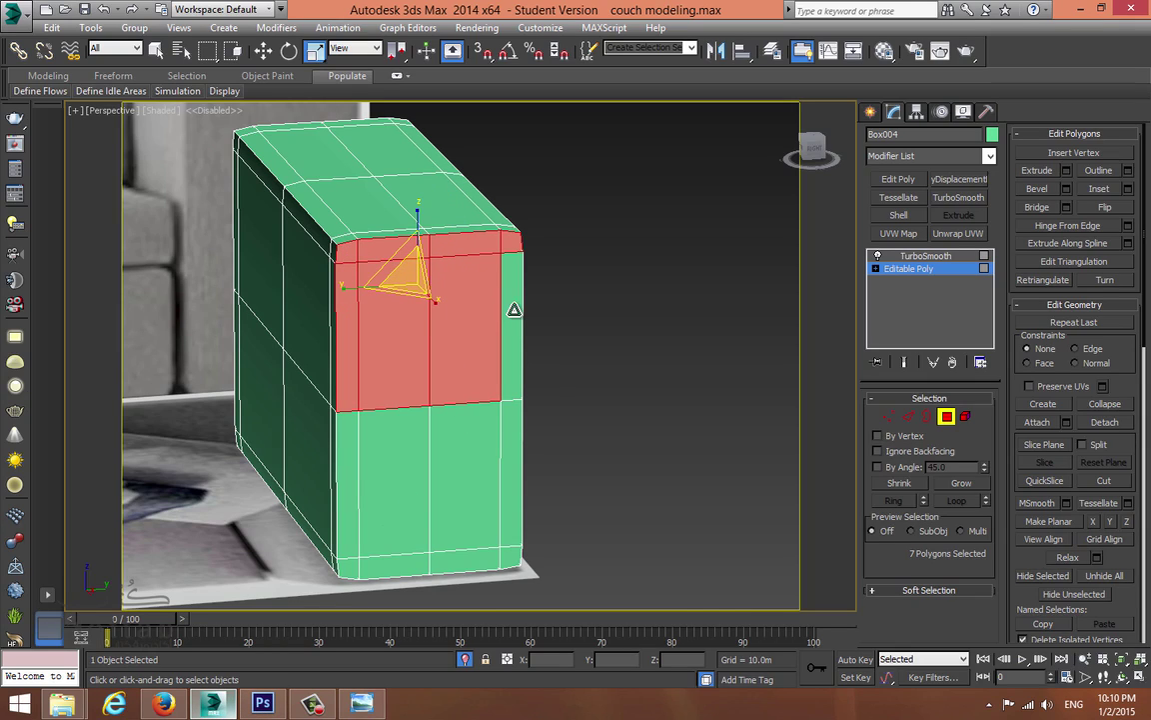
left_click(514, 309, "ctrl")
left_click(512, 418, "ctrl")
key("w")
left_click(466, 430, "ctrl")
left_click(419, 437, "ctrl")
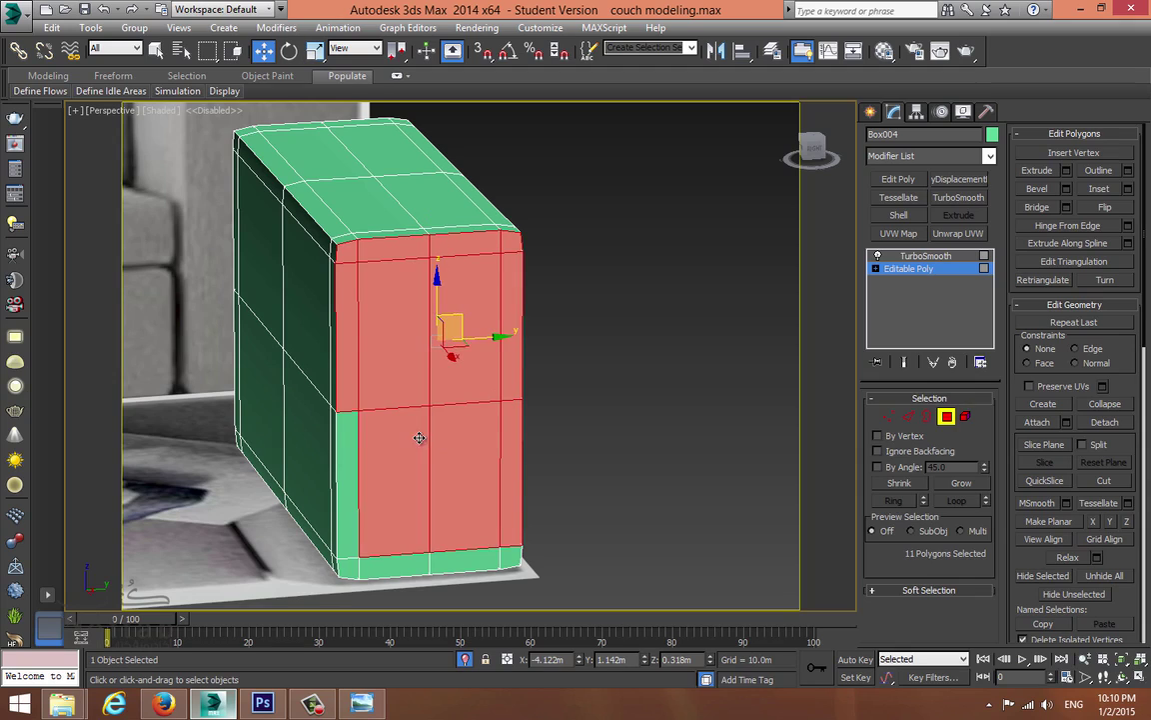
left_click(342, 437, "ctrl")
left_click(342, 558, "ctrl")
left_click(413, 567, "ctrl")
left_click(470, 560, "ctrl")
left_click(510, 558, "ctrl")
Step: Inset the armrest's front-end polygons by 0.01 m
right_click(420, 373)
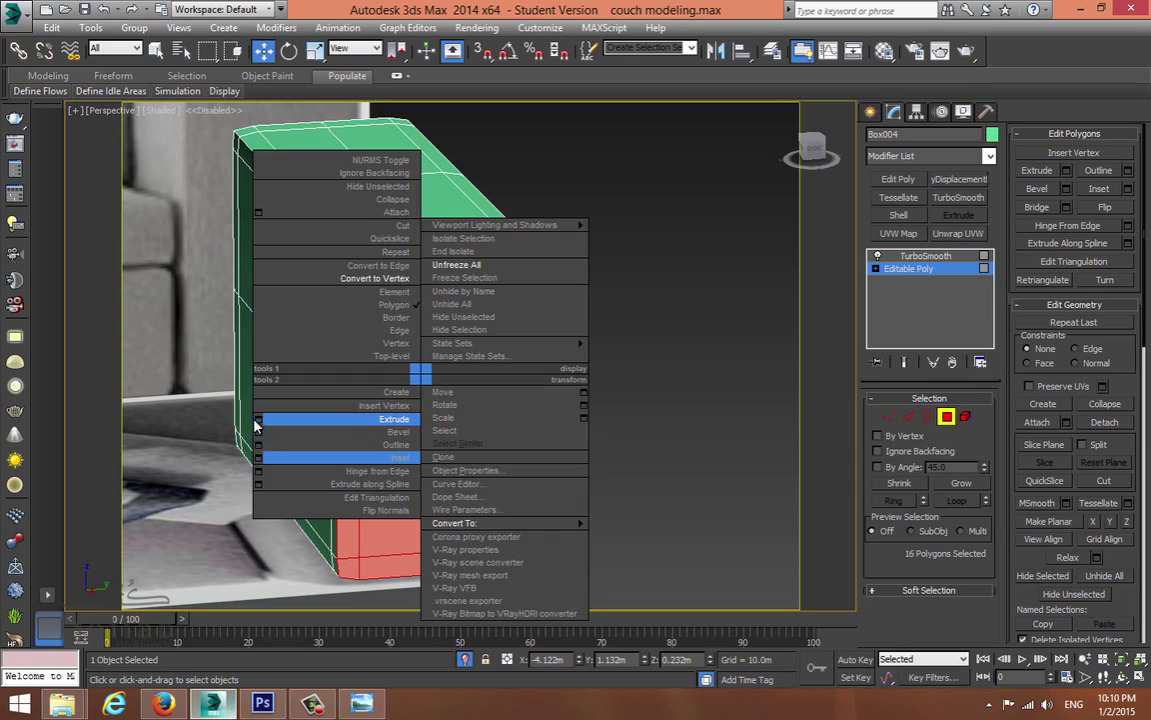
left_click(257, 456)
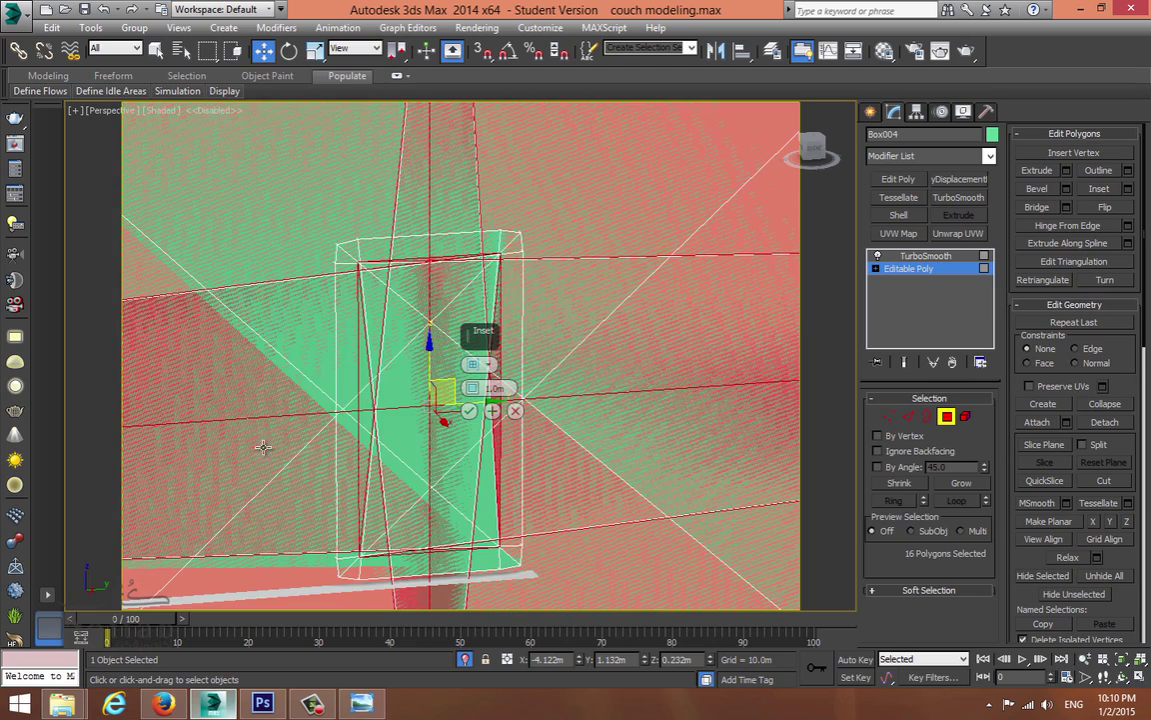
right_click(473, 388)
middle_click_drag(398, 314, 386, 334)
scroll(390, 335, "up", 5)
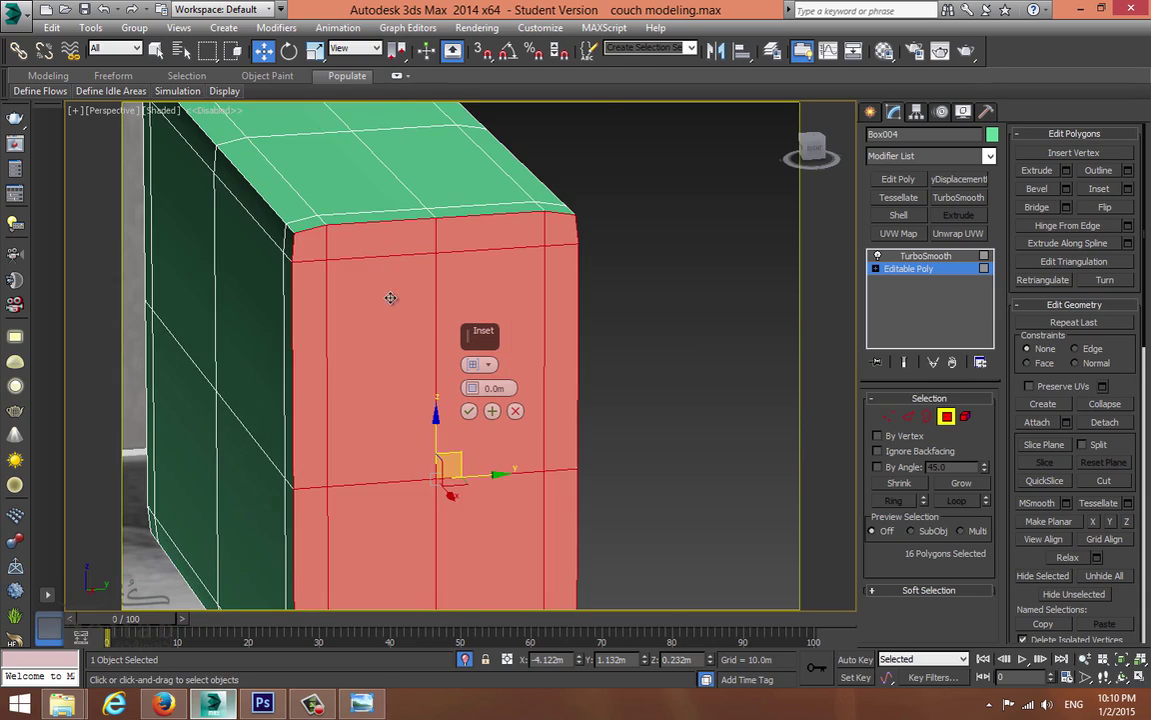
left_click_drag(473, 389, 473, 372)
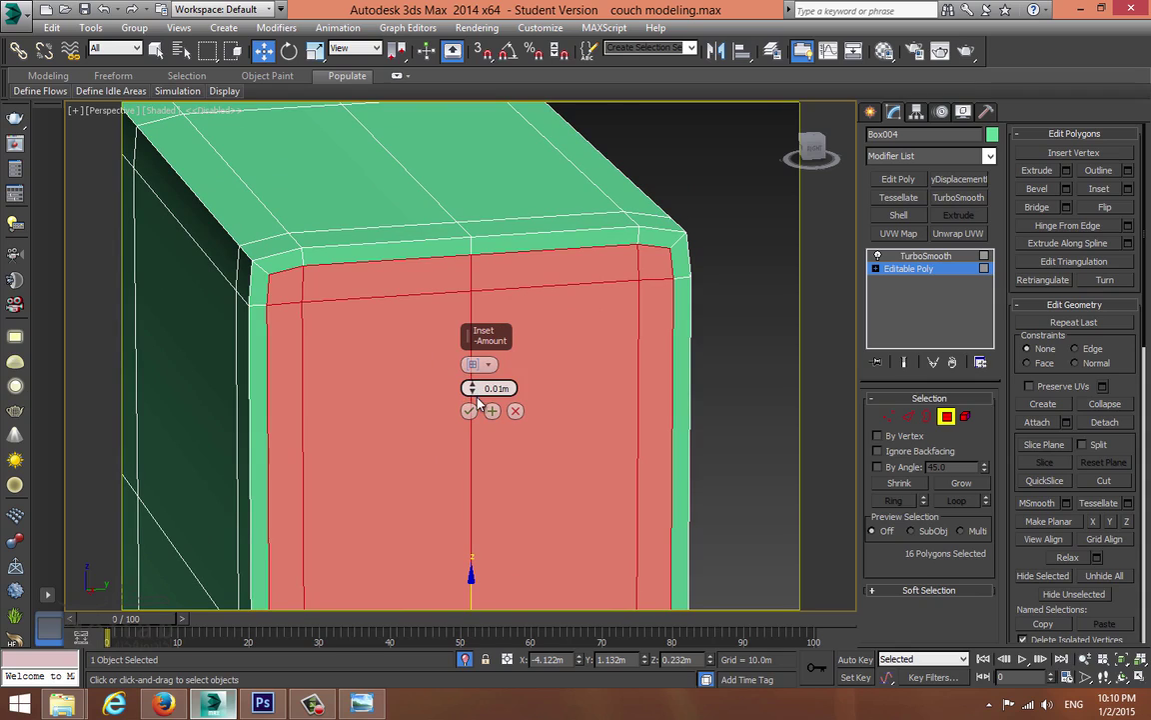
left_click(469, 411)
Step: Inset the front-end polygons a second time by 0.01 m and move them slightly outward along X
middle_click_drag(472, 408, 531, 399, "alt")
middle_click_drag(523, 542, 481, 493, "alt")
right_click(532, 442)
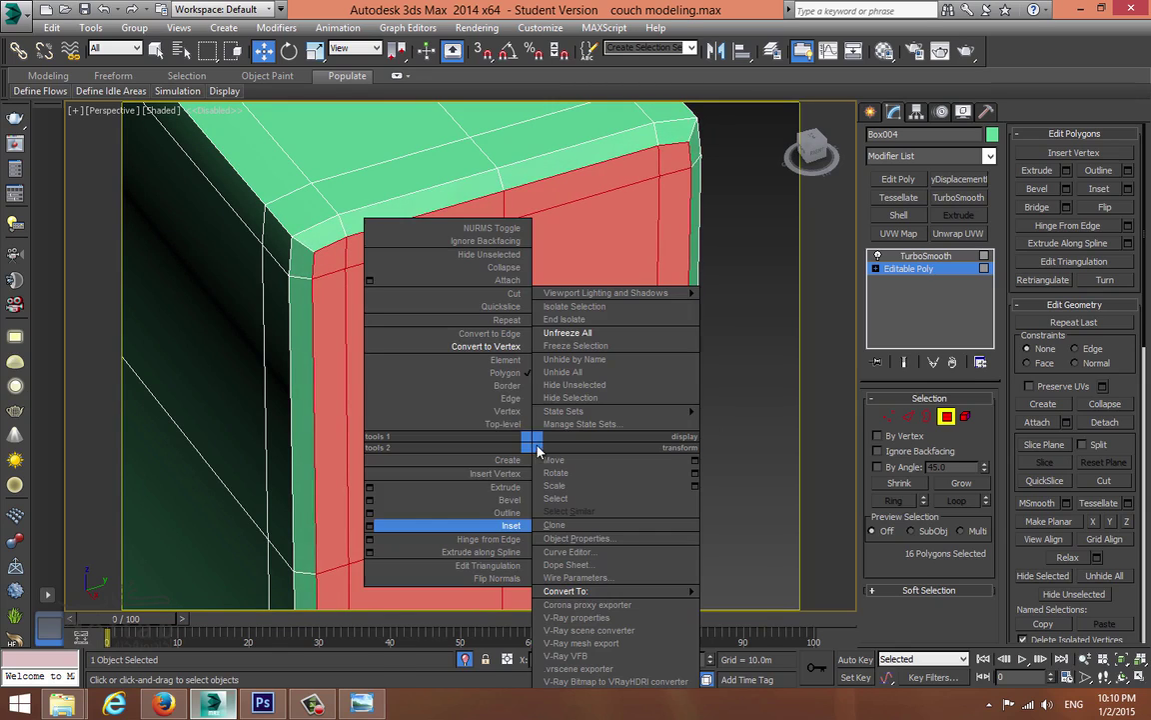
left_click(370, 524)
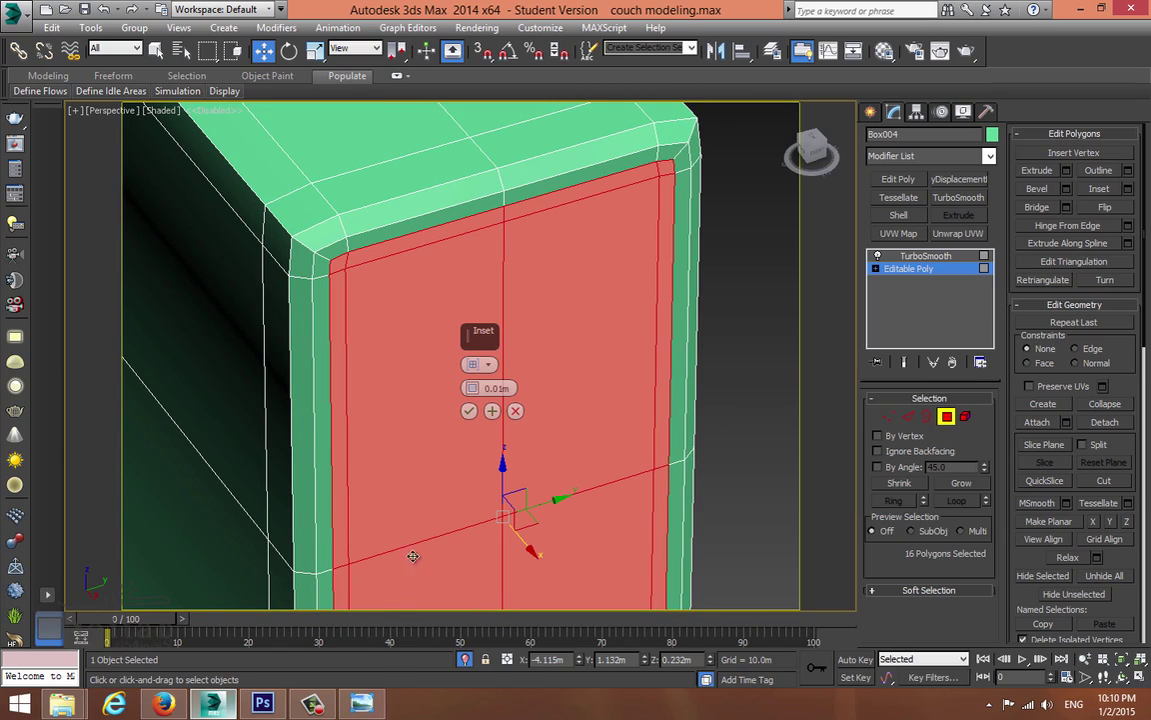
left_click(470, 411)
left_click_drag(532, 553, 534, 555)
Step: Select the edge loop between the two insets around the armrest's front face
key("2")
left_click(333, 244)
key("alt+l")
Step: Extrude the selected edge loop inward with a height of -0.01 m and a width of 0.002 m
right_click(393, 212)
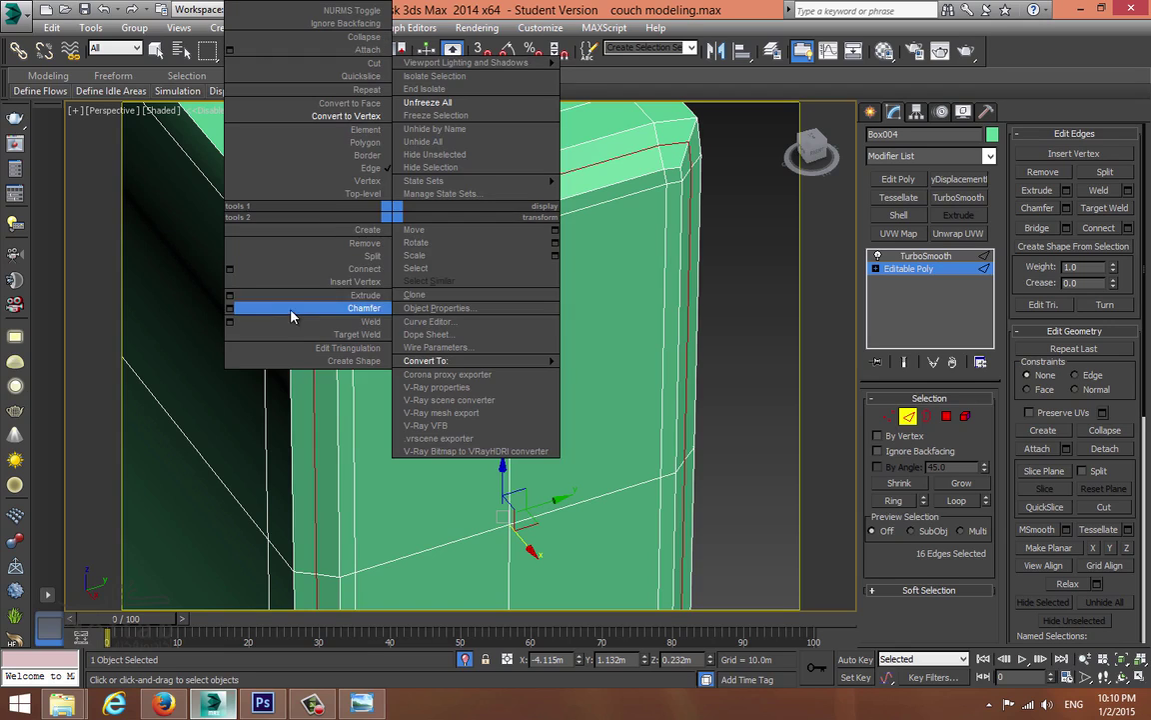
left_click(230, 295)
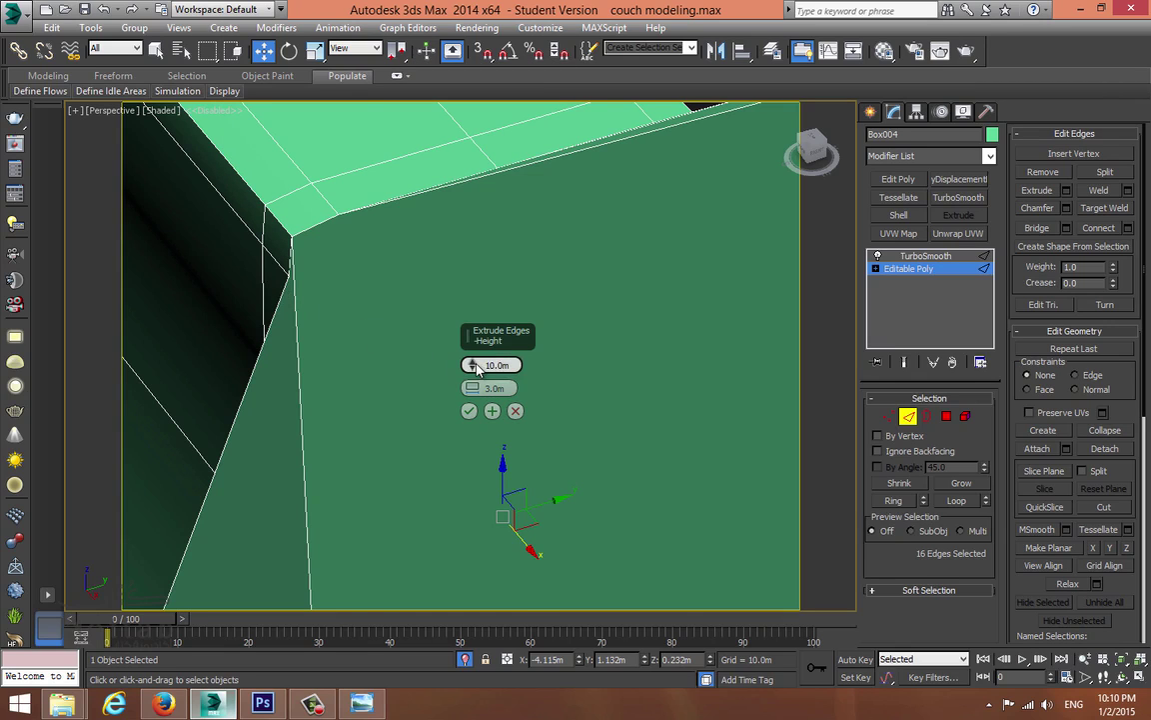
right_click(474, 367)
right_click(473, 388)
middle_click_drag(441, 350, 441, 365)
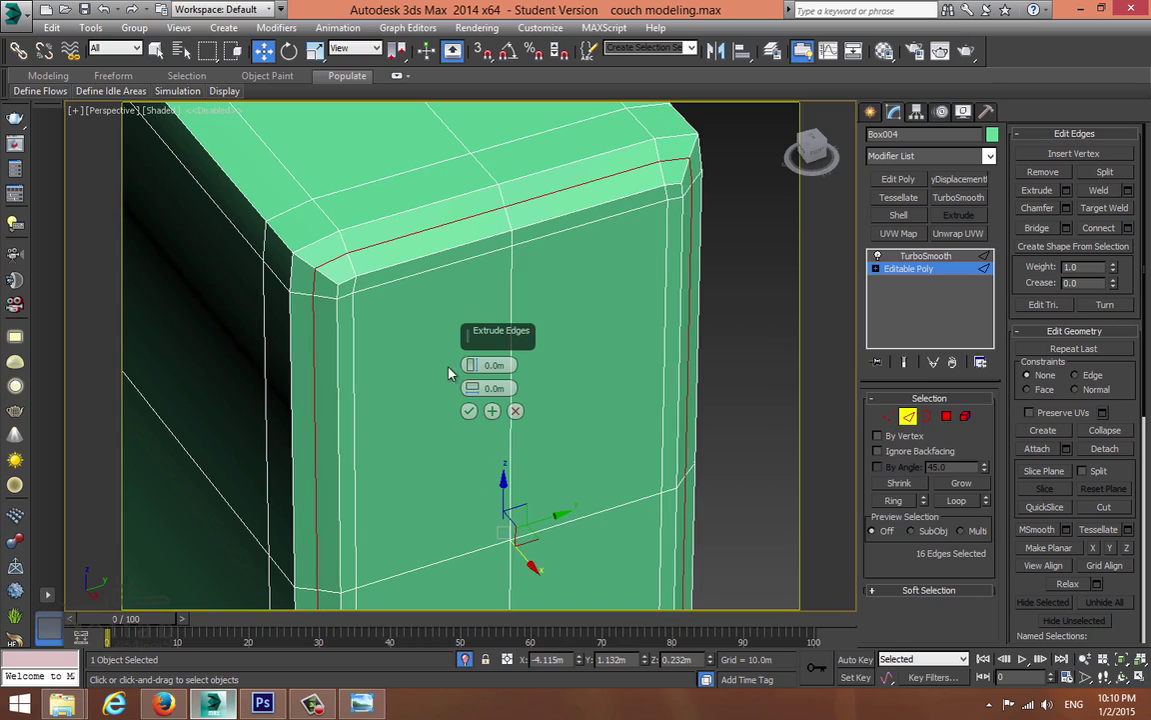
left_click_drag(473, 366, 472, 372)
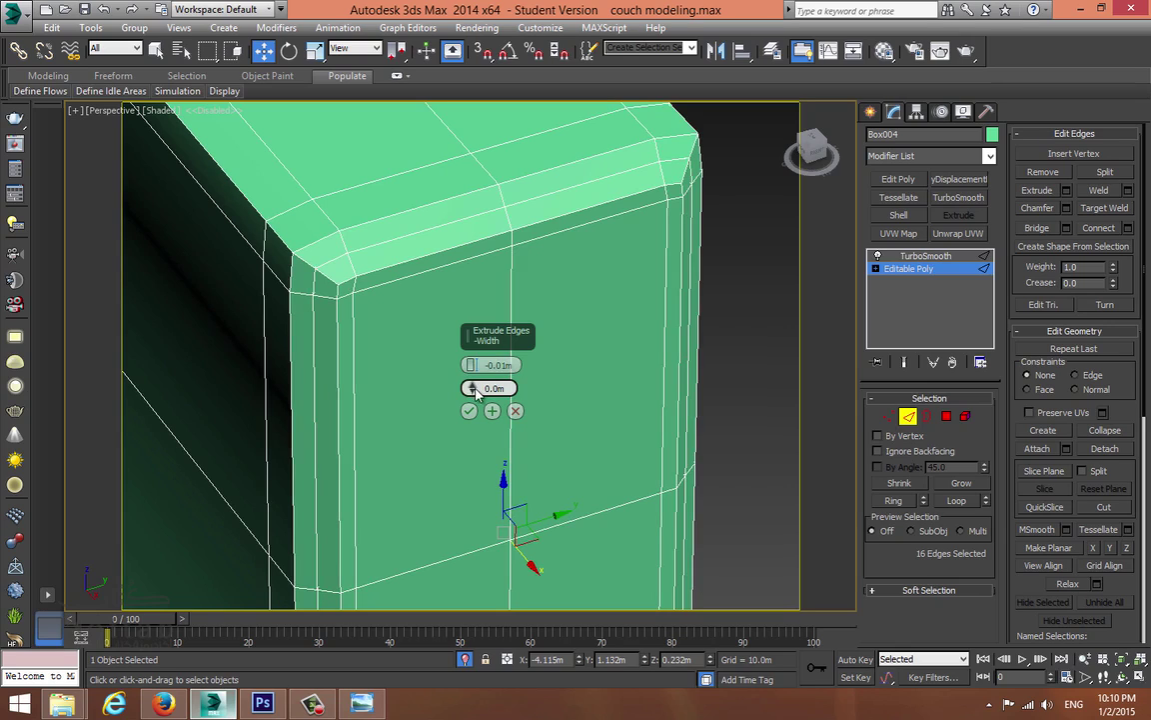
left_click(474, 387)
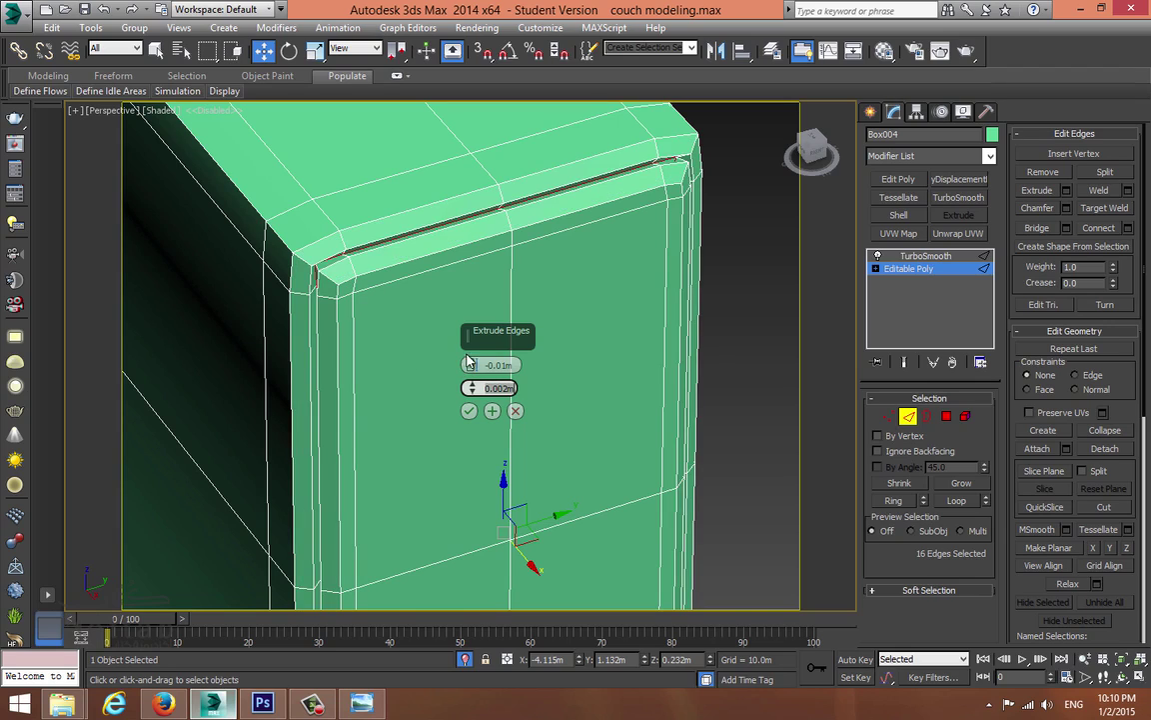
Step: Set the edge extrusion's height to -0.0025 m and width to 0.005 m, and apply the seam groove
left_click_drag(518, 363, 18, 304)
type("-0.0025")
key("Return")
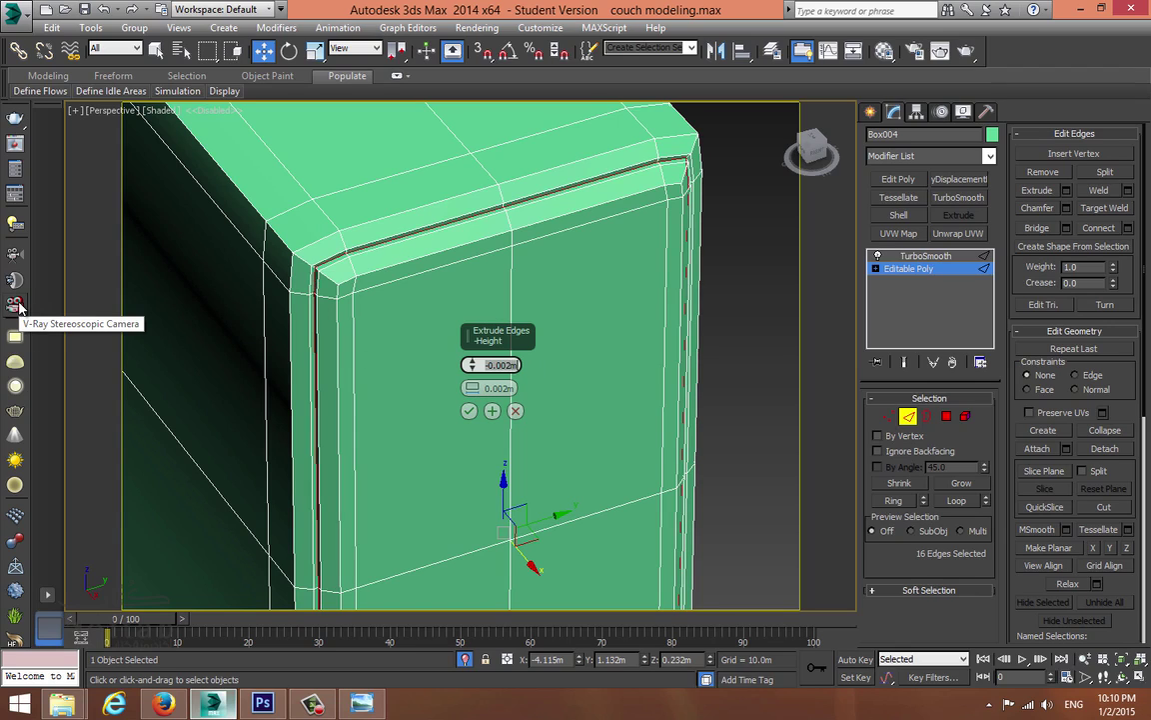
key("Tab")
type("0.003")
key("Return")
type("0.005")
key("Return")
middle_click_drag(290, 312, 314, 311, "alt")
middle_click_drag(470, 390, 439, 360, "alt")
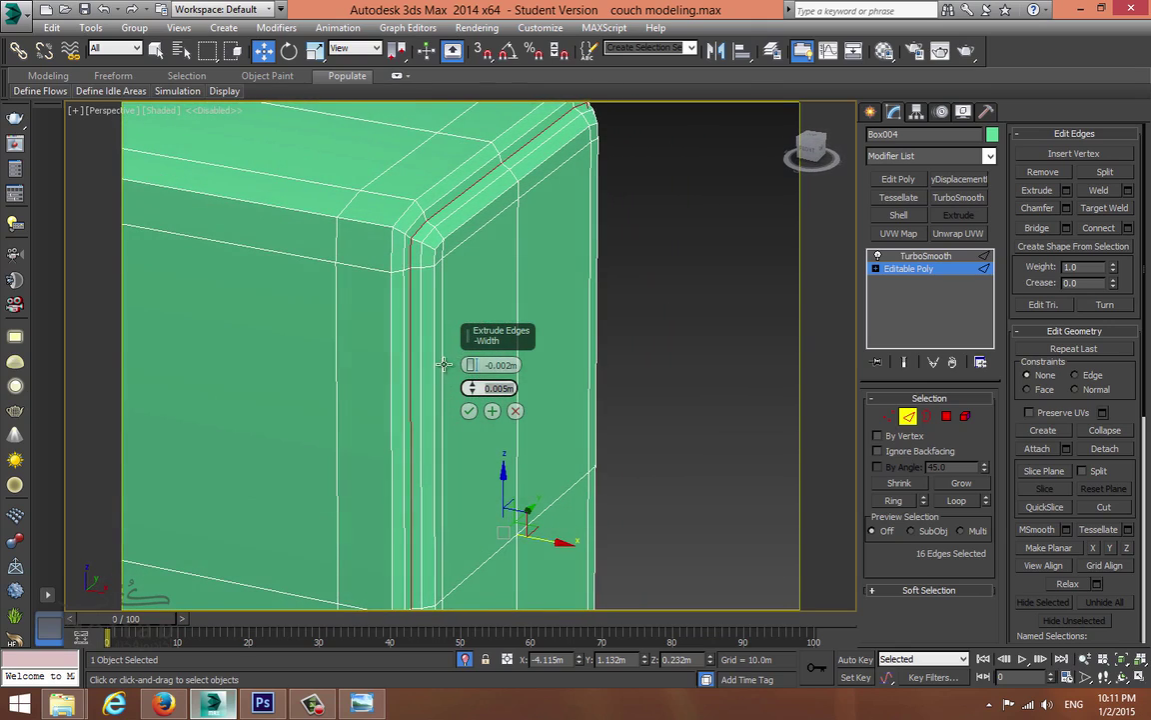
left_click(471, 412)
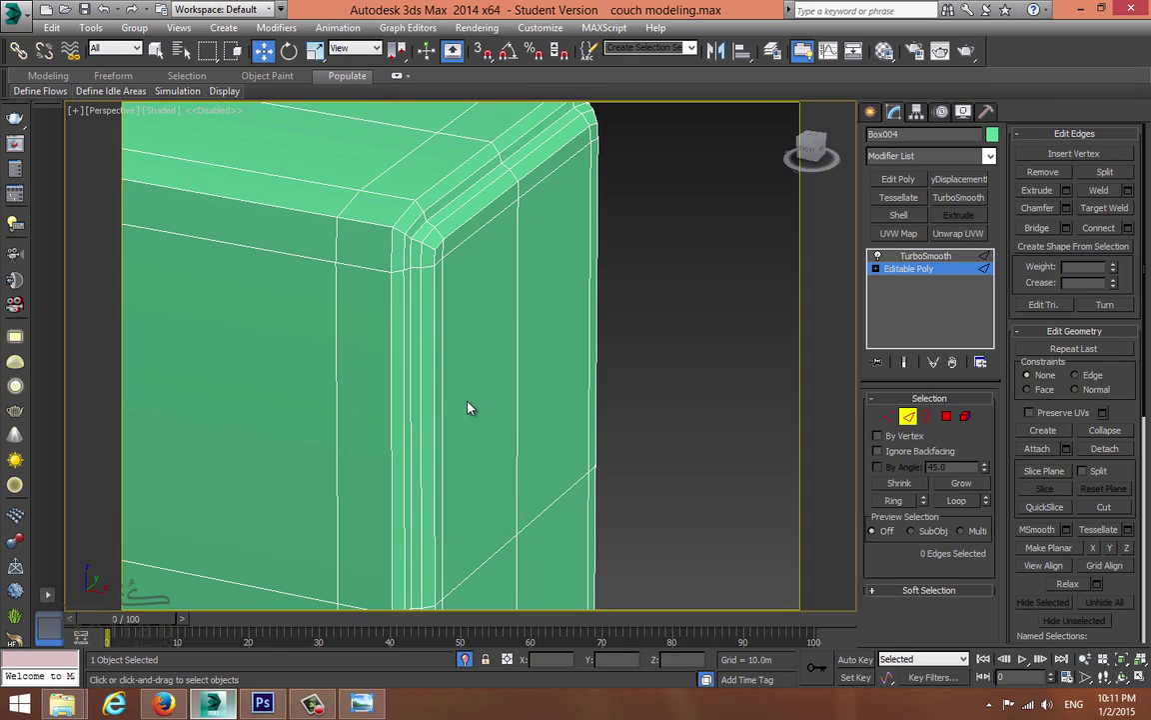
Step: Chamfer the edge loop inside the armrest's seam groove by 0.002 m and return to the TurboSmooth level
double_click(440, 340)
right_click(368, 313)
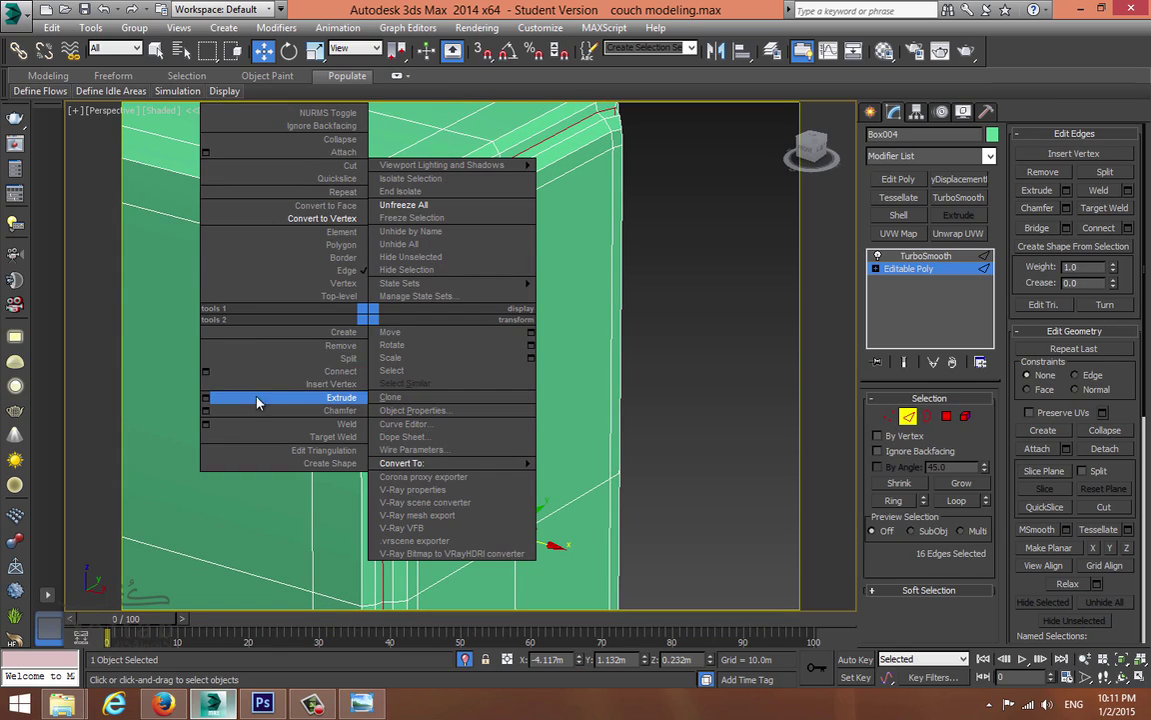
left_click(210, 418)
middle_click_drag(225, 355, 342, 399, "alt")
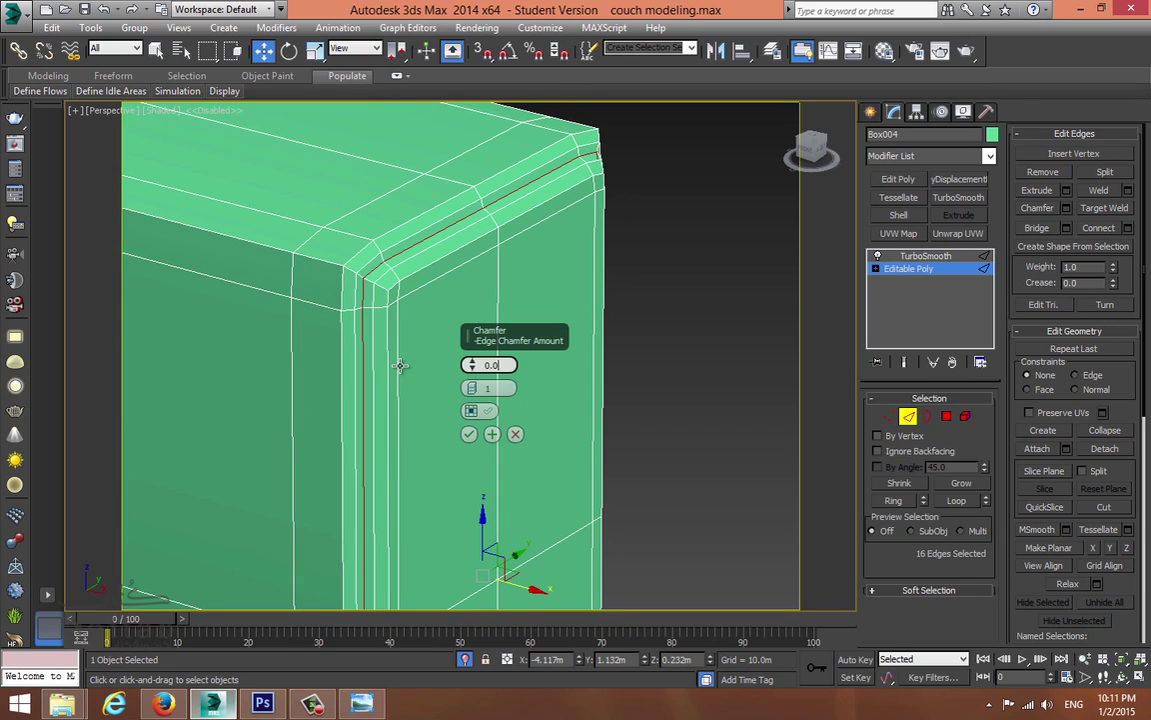
key("Return")
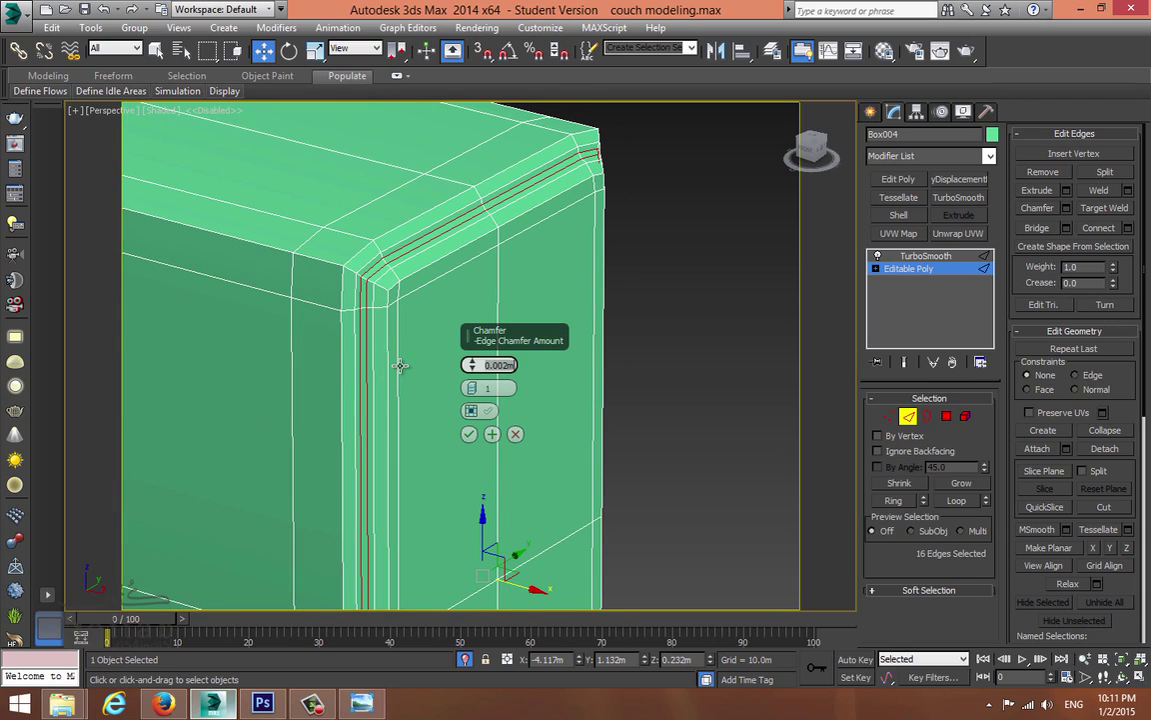
left_click(469, 433)
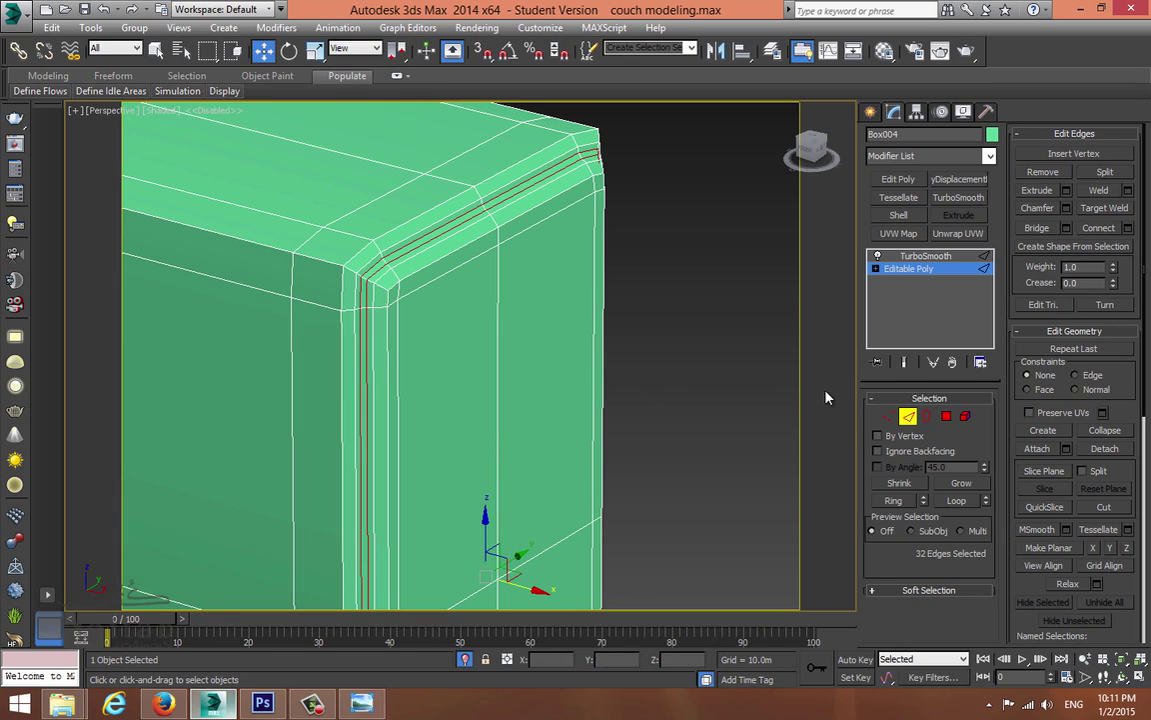
left_click(907, 416)
left_click(939, 256)
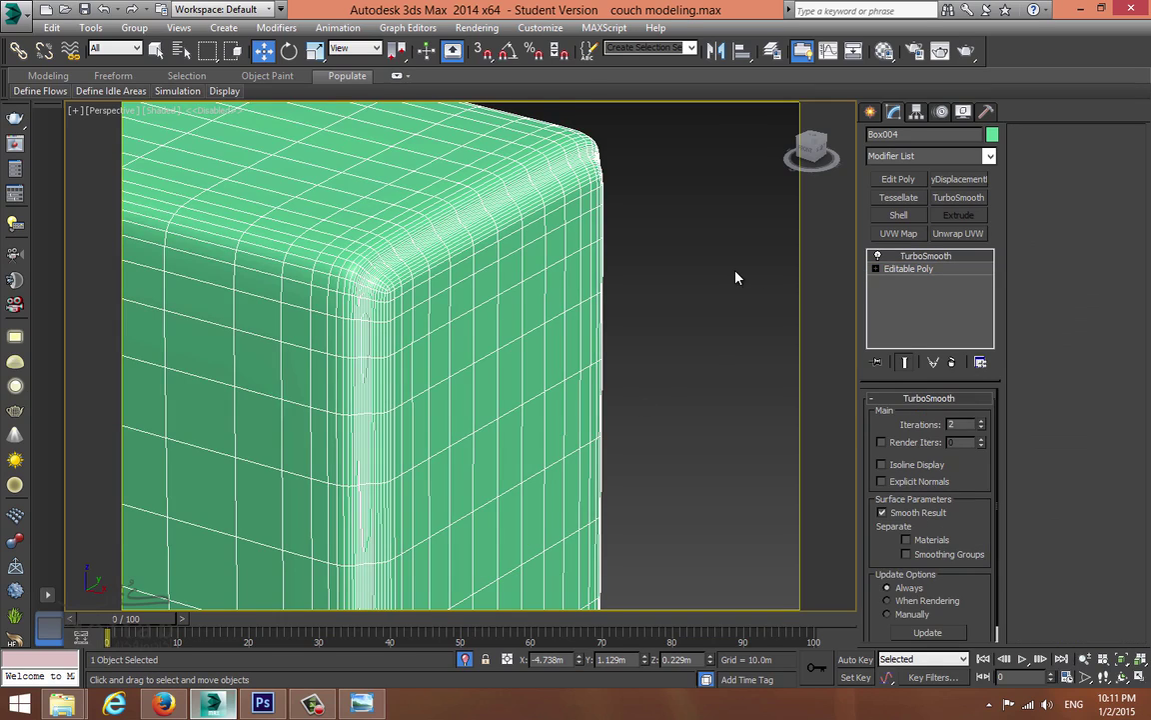
left_click(736, 277)
middle_click_drag(736, 278, 708, 341, "alt")
left_click(480, 245)
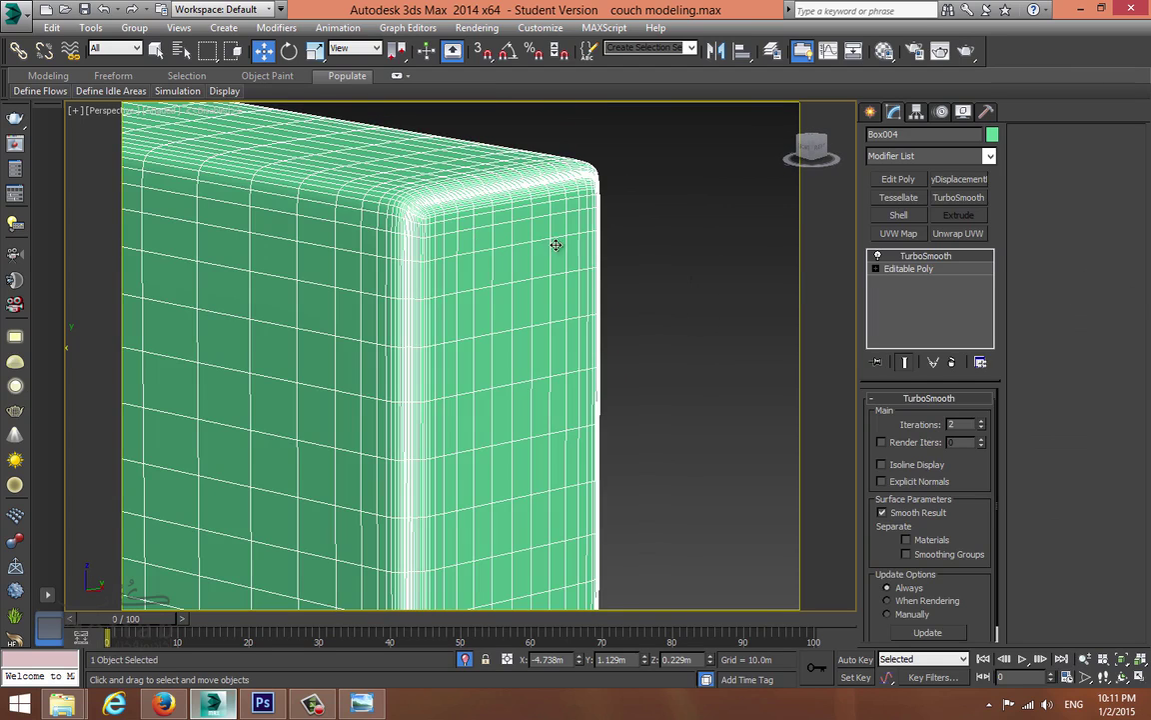
Step: Move the chamfered groove edges about -0.002 m along X and the armrest's front polygons about -0.003 m along X
left_click(924, 270)
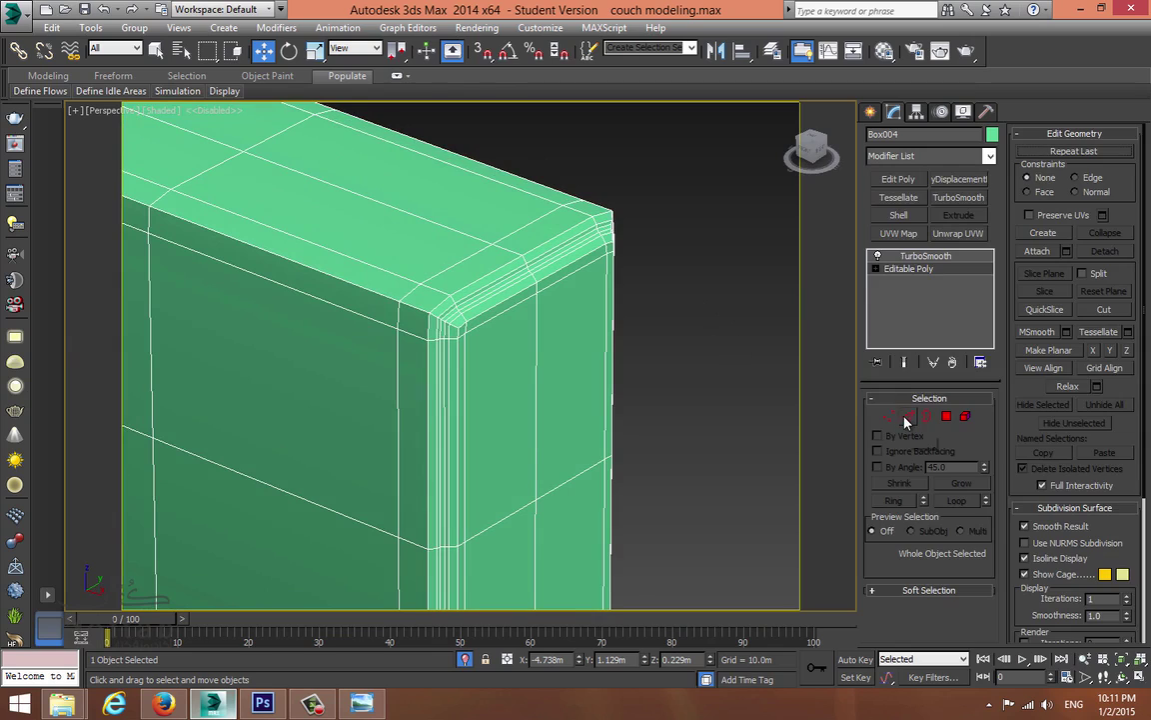
left_click(908, 416)
scroll(488, 365, "up", 3)
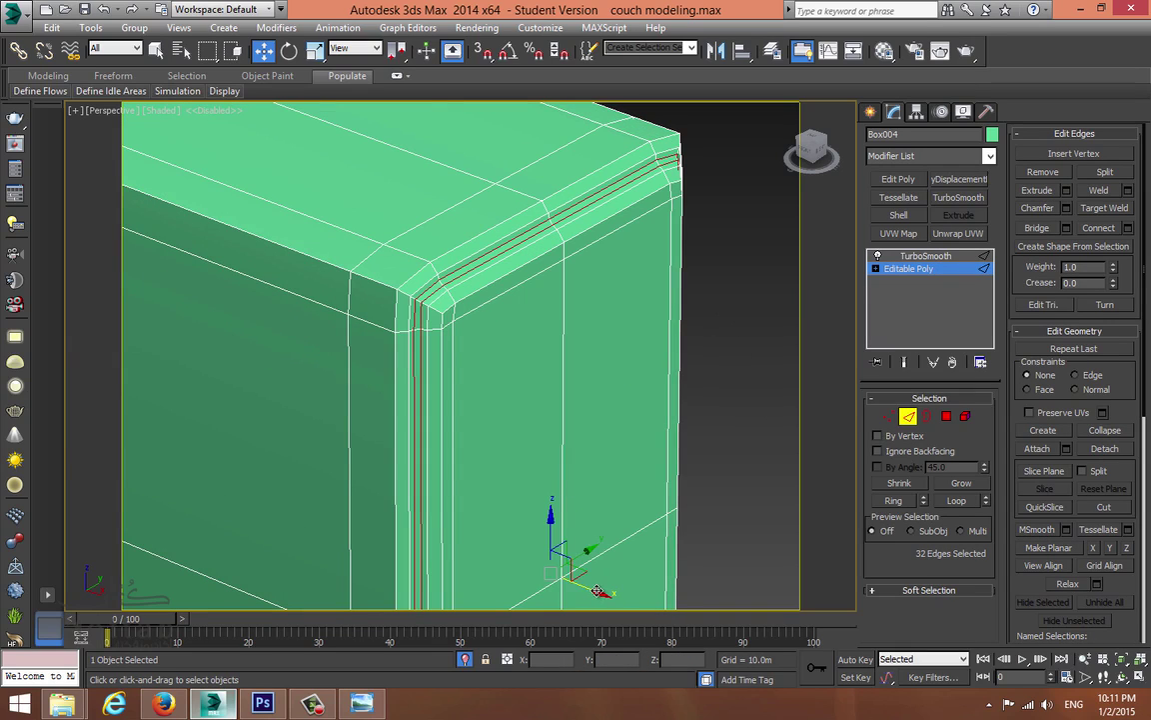
left_click_drag(596, 592, 589, 592)
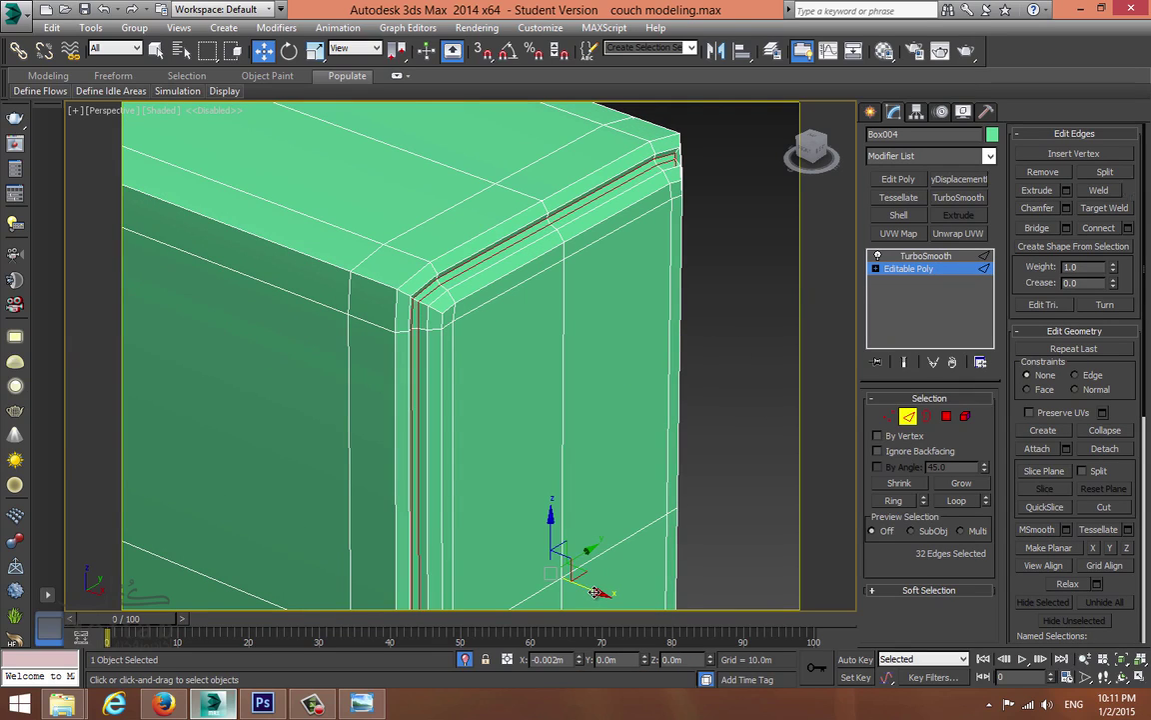
left_click(944, 417)
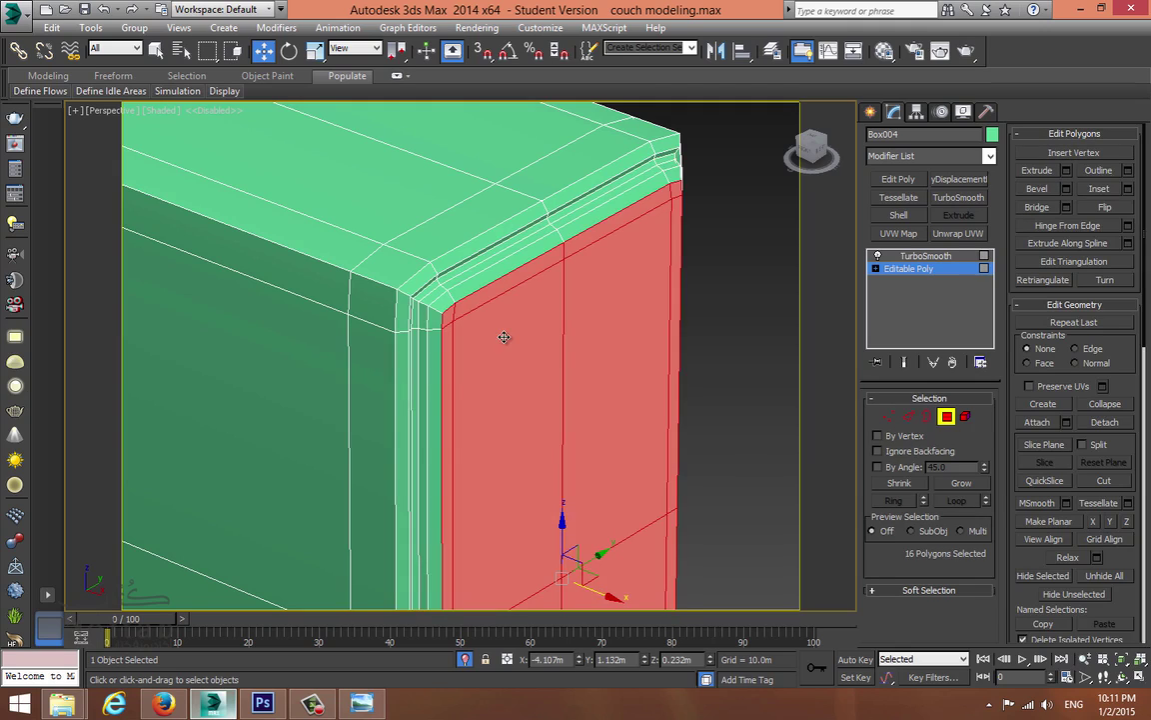
left_click_drag(600, 596, 595, 595)
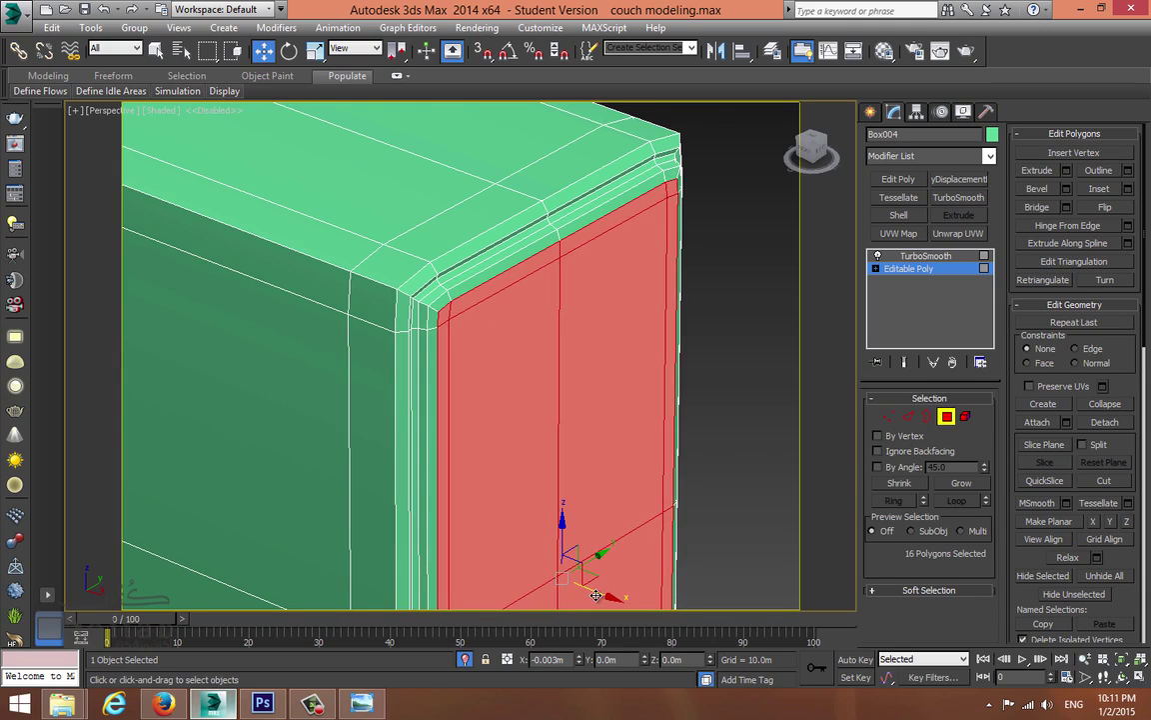
Step: Examine the seam groove and overall armrest shape with TurboSmooth applied
left_click(926, 266)
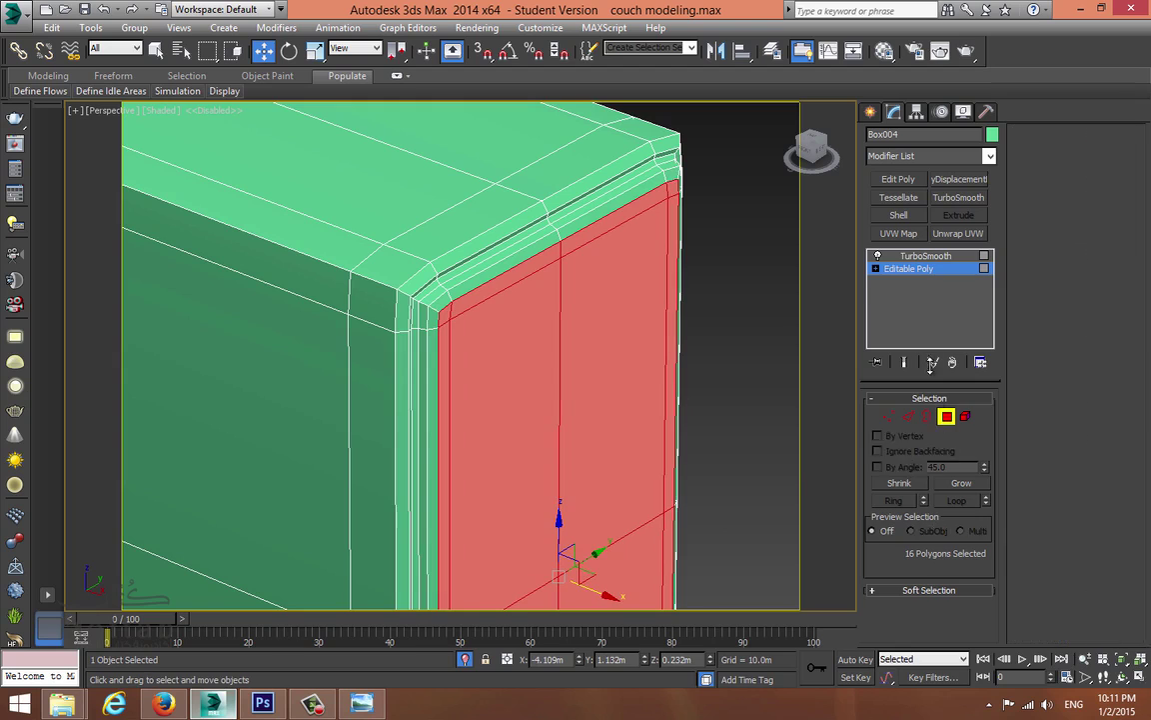
left_click(926, 256)
left_click(712, 293)
mouse_move(722, 298)
middle_mouse_down()
mouse_move(699, 296)
mouse_move(716, 316)
mouse_move(685, 315)
mouse_move(706, 314)
middle_mouse_up()
scroll(717, 316, "down", 3)
scroll(684, 315, "down", 3)
left_click(569, 287)
middle_click_drag(542, 275, 854, 297, "alt")
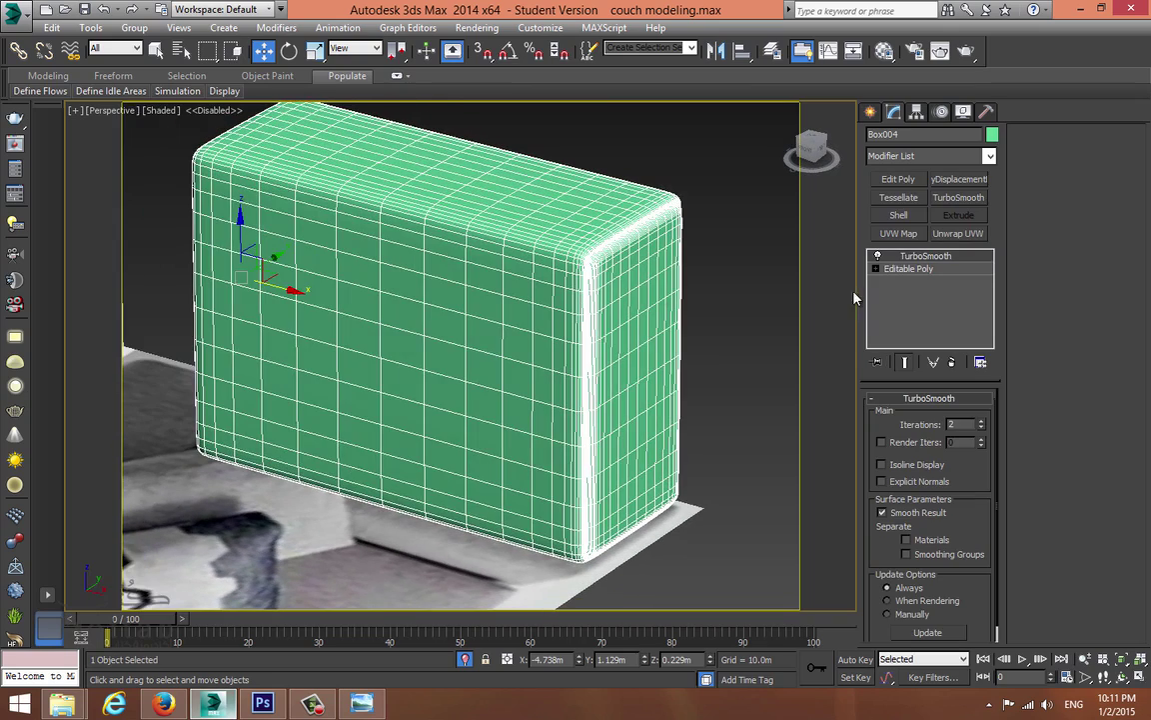
Step: Select the ring of short edges crossing the bottom of the armrest's seam groove in the Editable Poly
left_click(910, 269)
scroll(512, 277, "up", 5)
key("2")
middle_click_drag(409, 239, 342, 226, "alt")
scroll(368, 242, "up", 3)
scroll(354, 212, "up", 3)
left_click(299, 239)
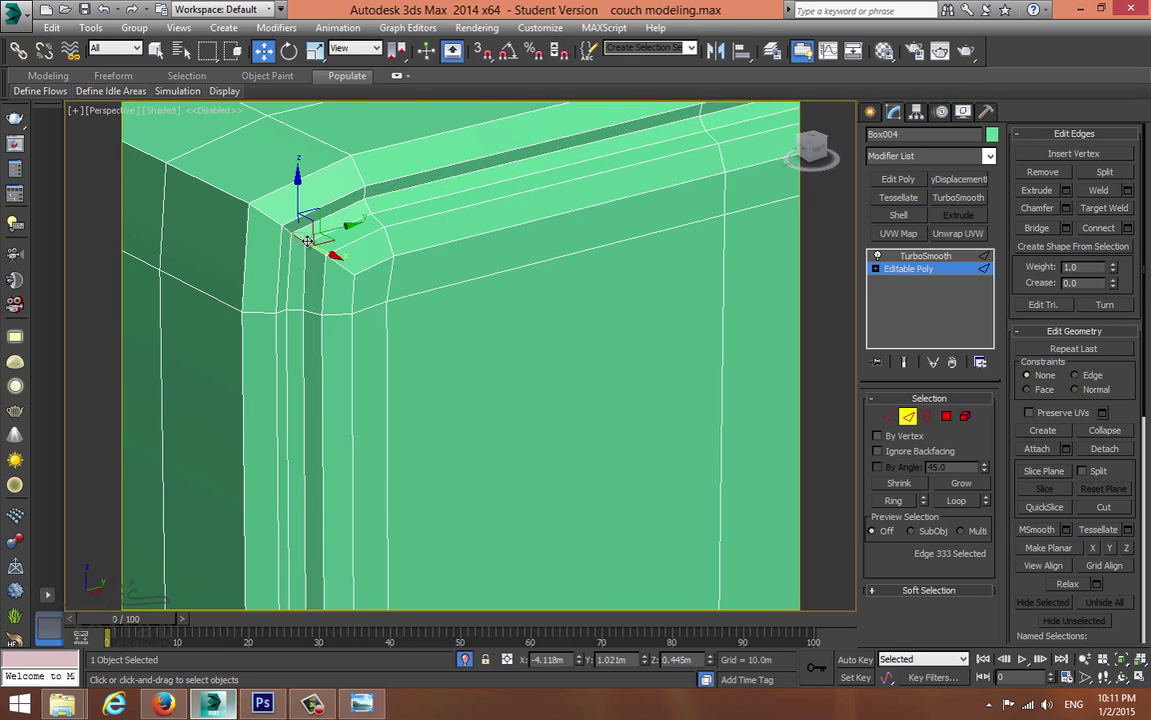
key("alt+r")
scroll(360, 270, "down", 3)
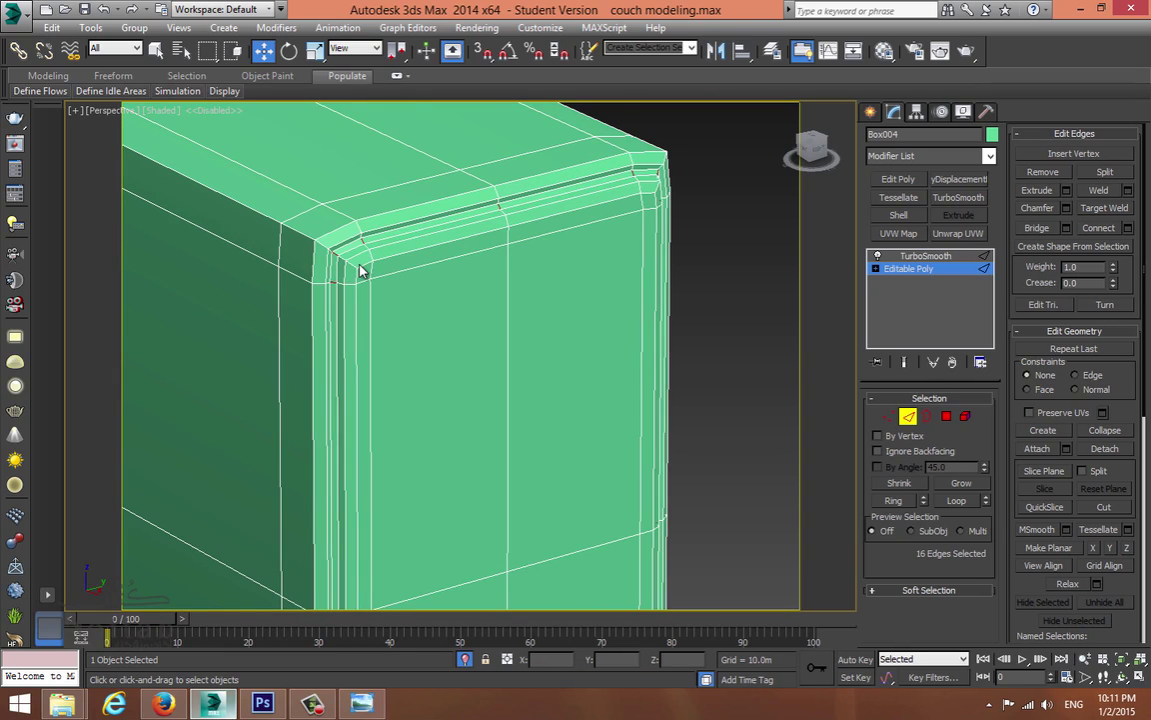
Step: Connect the selected edge ring with 1 segment to add a loop along the groove
middle_click_drag(363, 267, 380, 276, "alt")
scroll(380, 276, "up", 3)
right_click(362, 267)
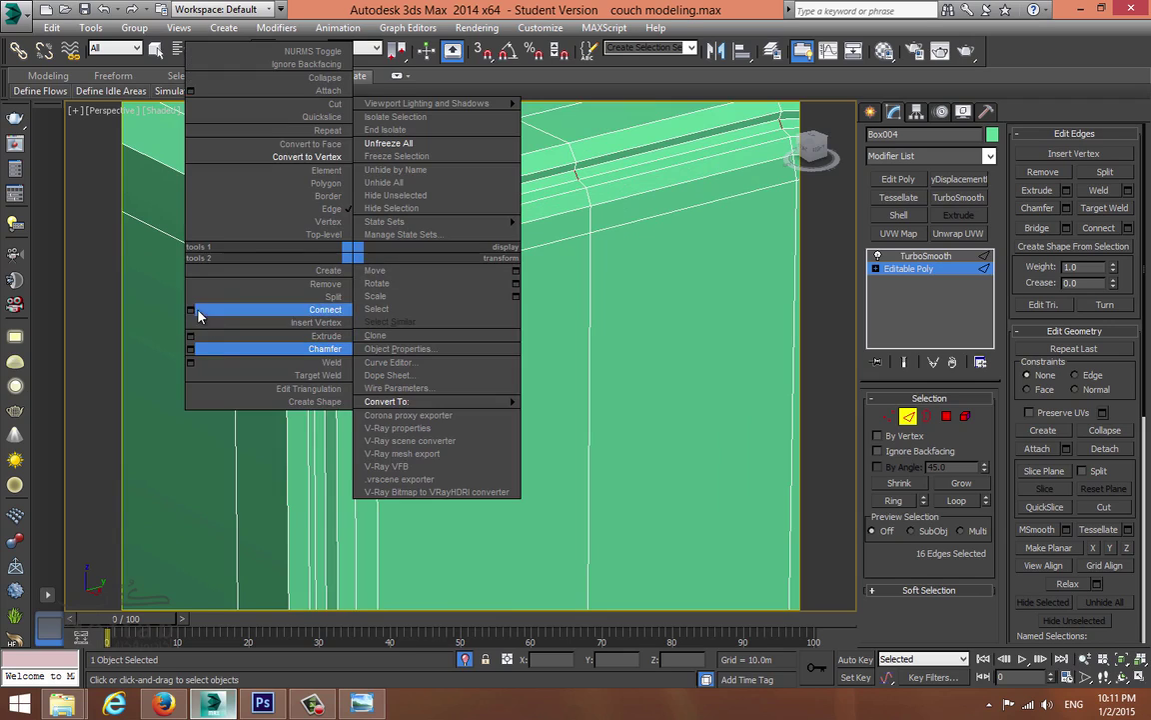
left_click(196, 343)
right_click(474, 368)
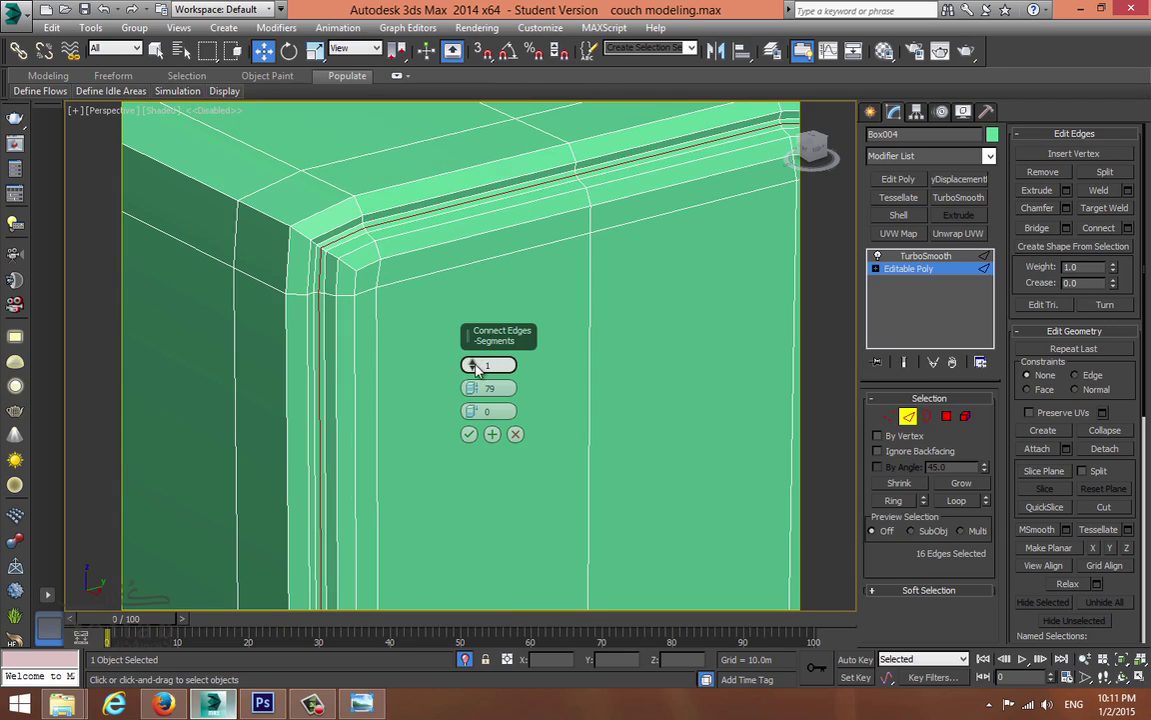
left_click(469, 434)
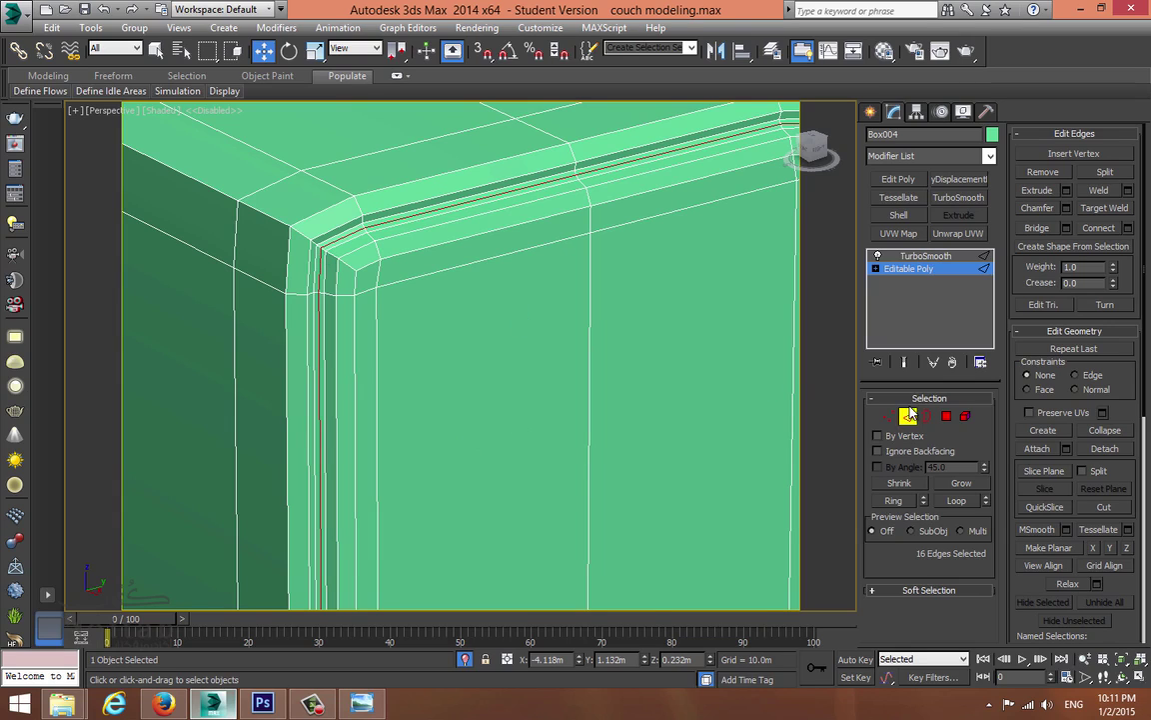
Step: Create a linear shape from the new groove edge loop and return to the TurboSmooth level
left_click(1074, 246)
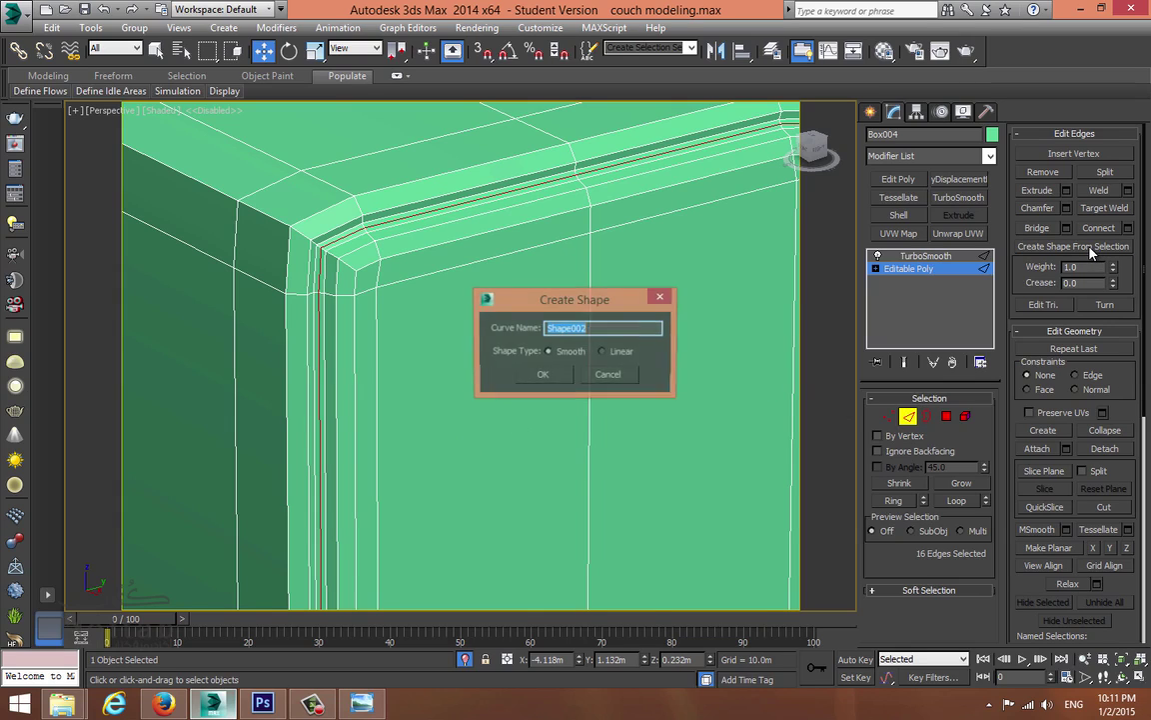
left_click(603, 351)
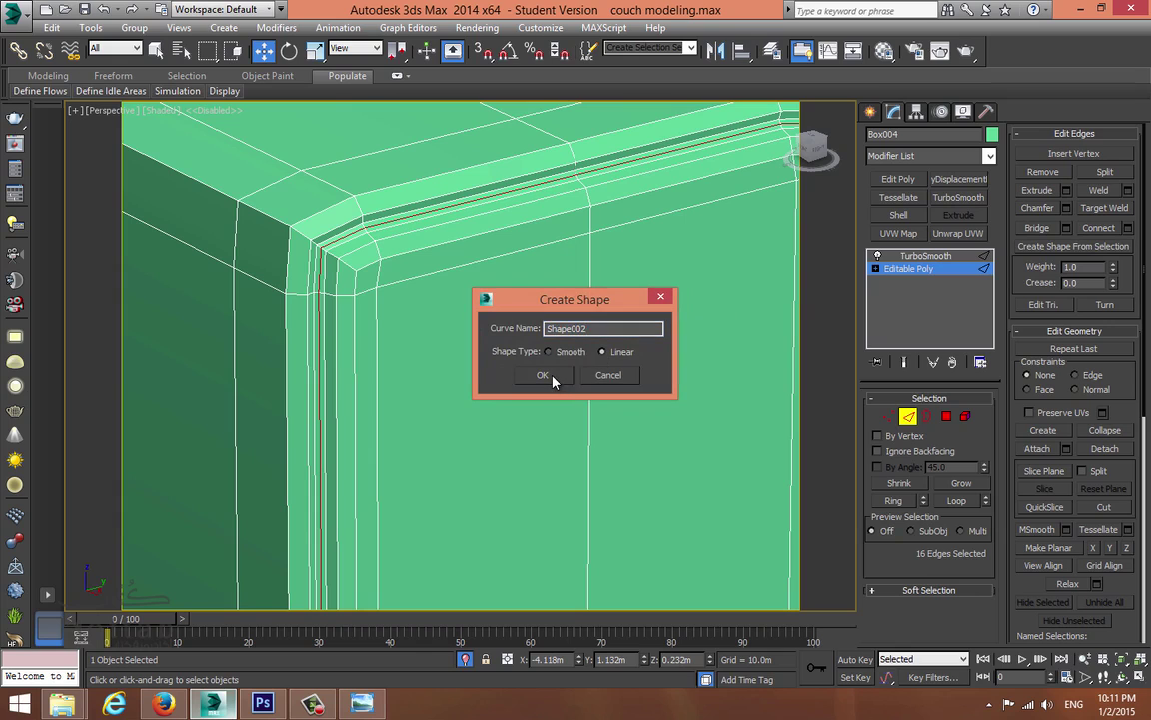
left_click(542, 375)
left_click(906, 417)
left_click(926, 256)
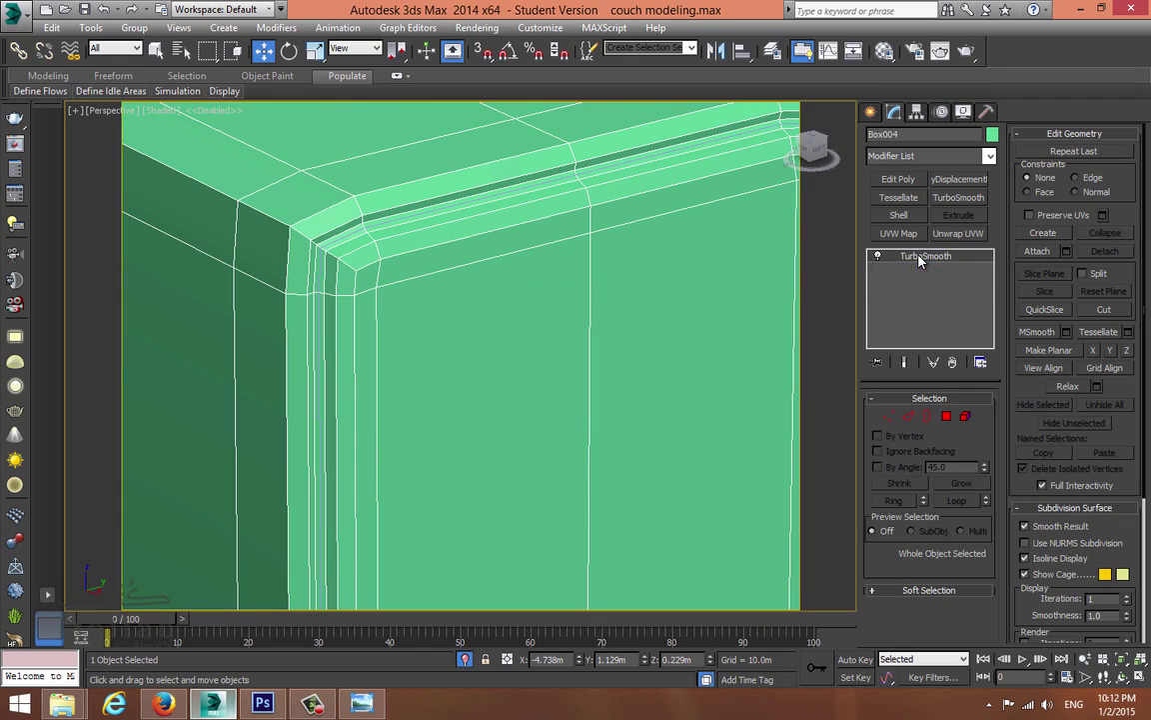
Step: Select the extracted spline inside the armrest's groove using the wireframe display, and restore shaded display
key("F3")
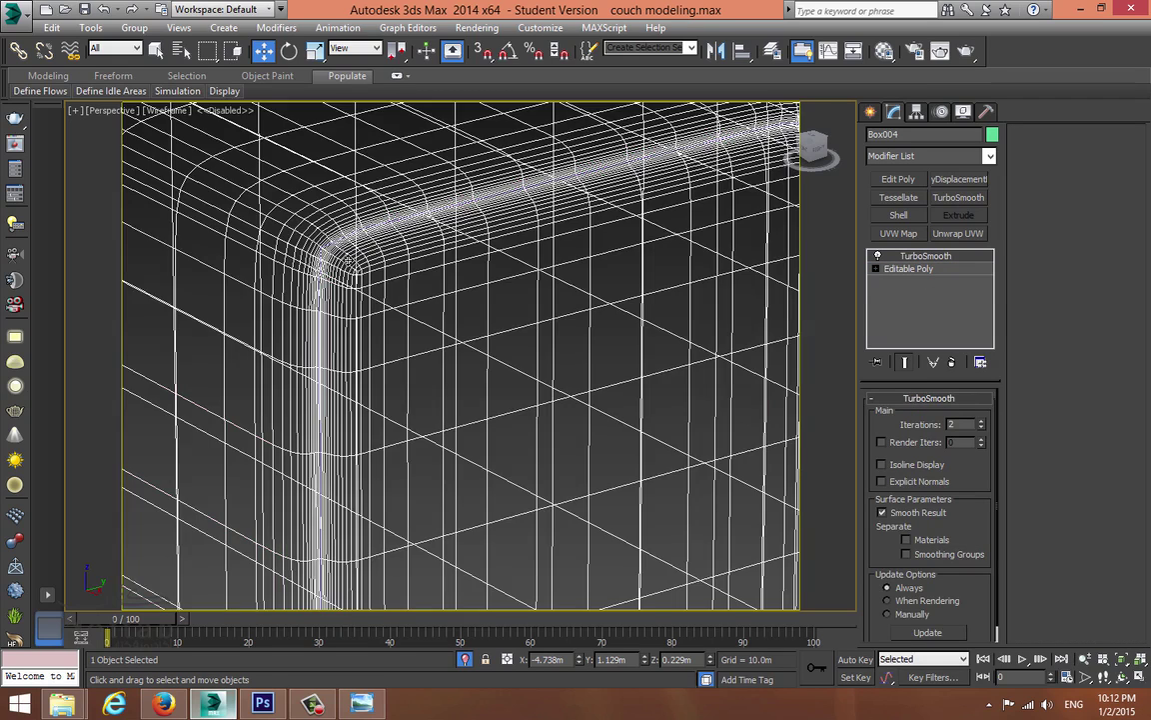
left_click(334, 243)
key("F3")
scroll(400, 293, "down", 5)
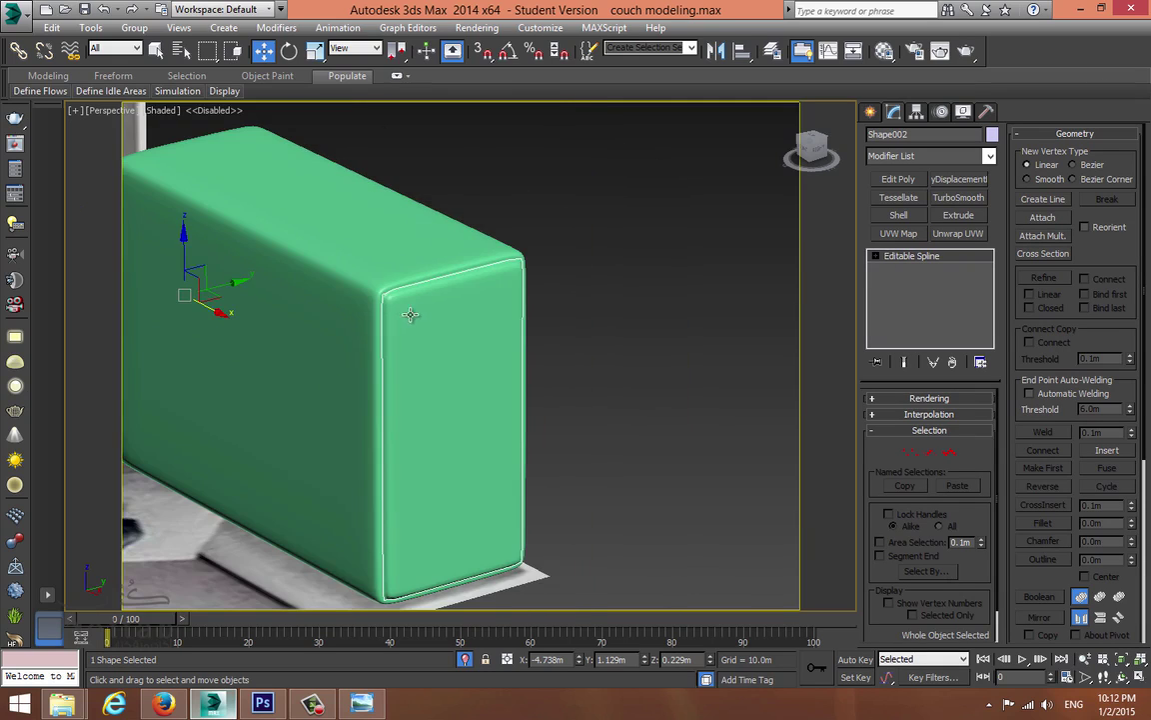
Step: Enable the spline in the renderer and viewport with a radial thickness of 0.001 m
left_click(886, 399)
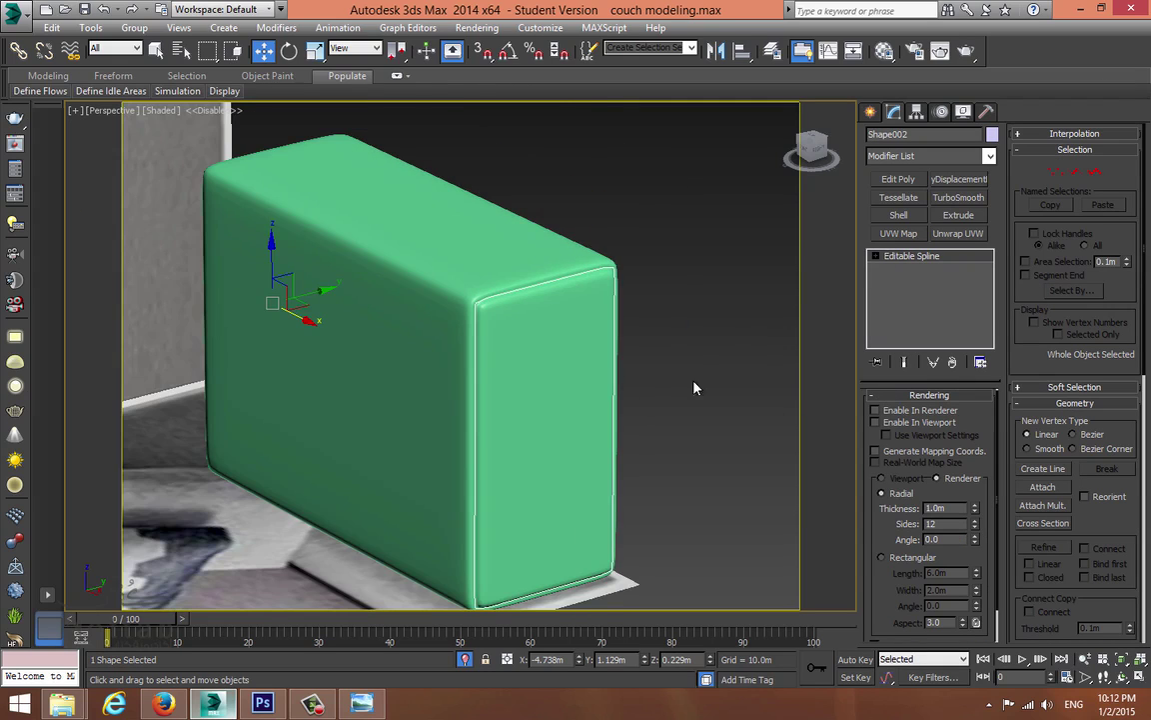
left_click(875, 409)
left_click(876, 422)
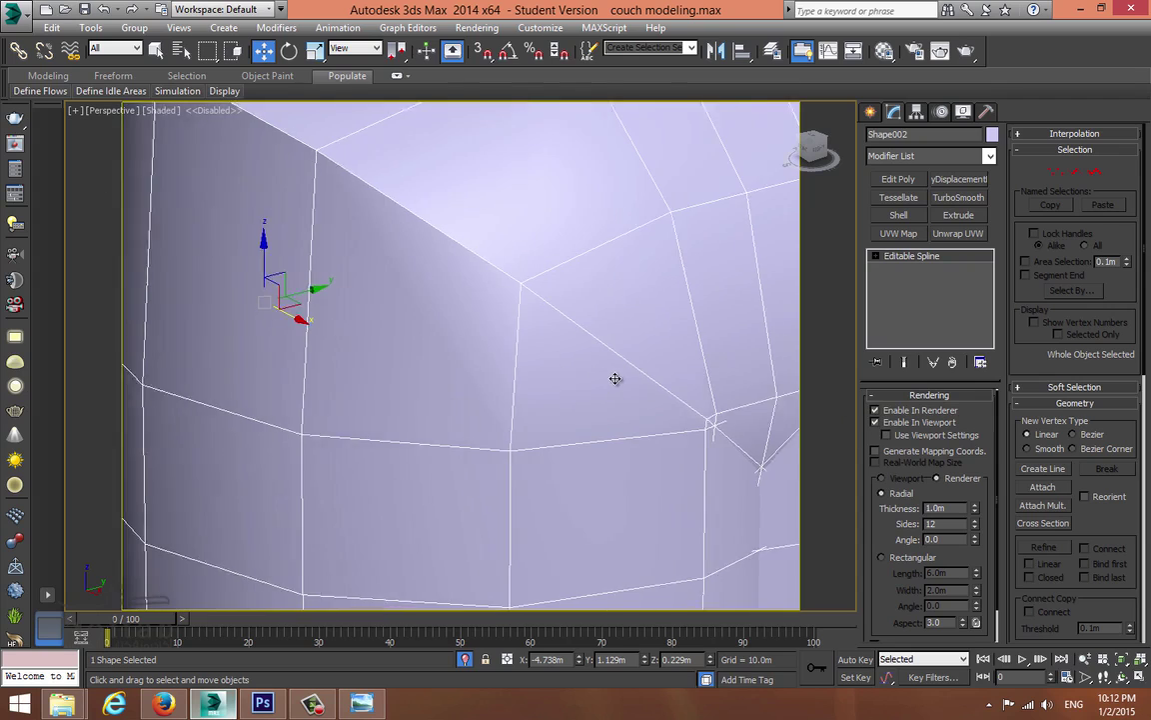
double_click(952, 508)
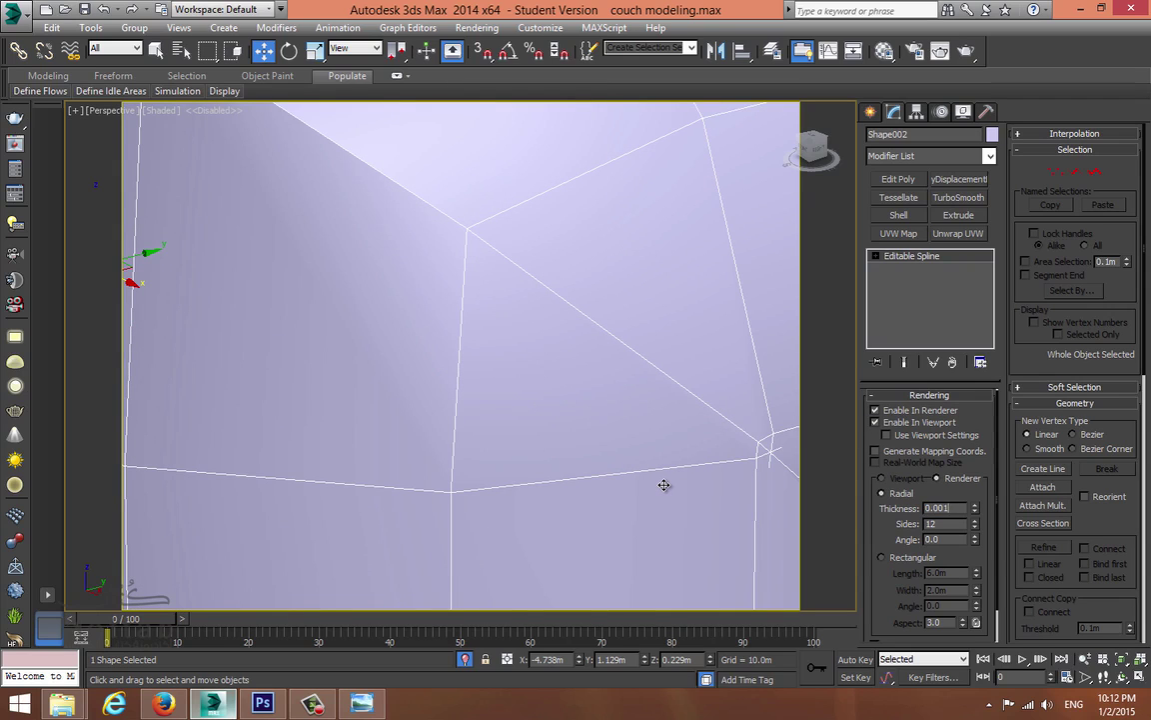
key("Return")
scroll(424, 305, "up", 4)
middle_click_drag(412, 244, 646, 252)
Step: Center the seam spline's pivot on the object
left_click(916, 111)
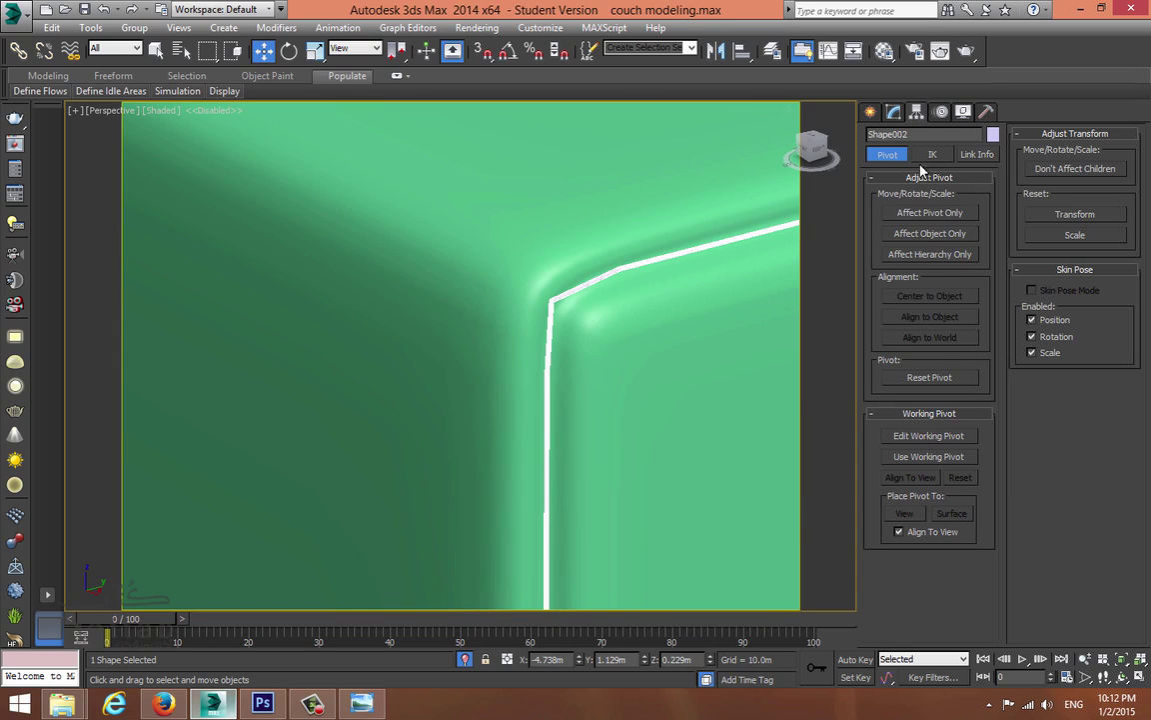
left_click(927, 213)
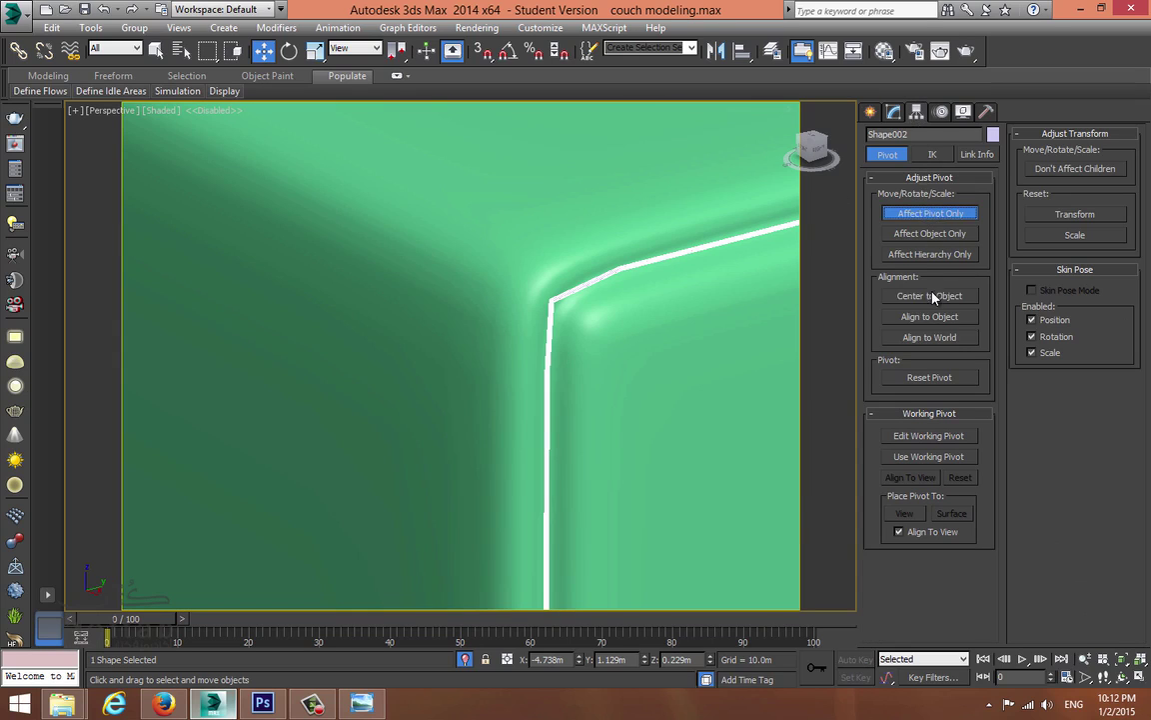
left_click(871, 111)
scroll(638, 313, "down", 4)
middle_click_drag(638, 313, 549, 223)
scroll(549, 223, "down", 2)
middle_click_drag(575, 278, 472, 268)
scroll(473, 268, "up", 2)
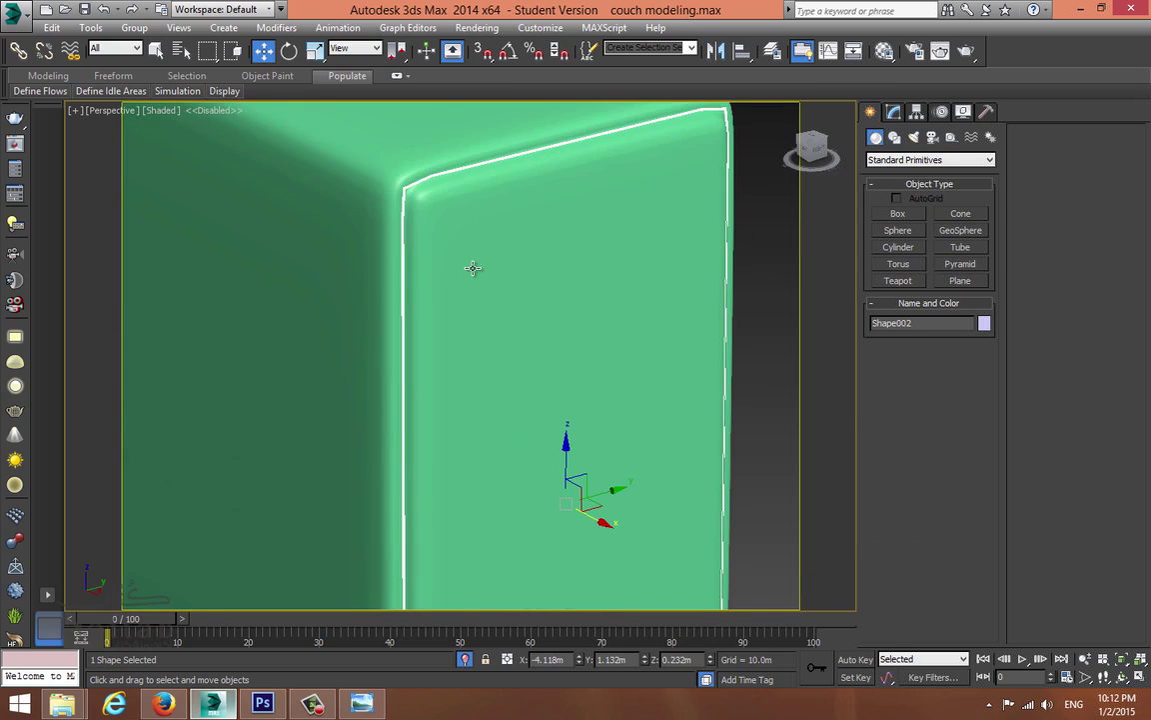
scroll(460, 245, "up", 2)
scroll(598, 279, "down", 2)
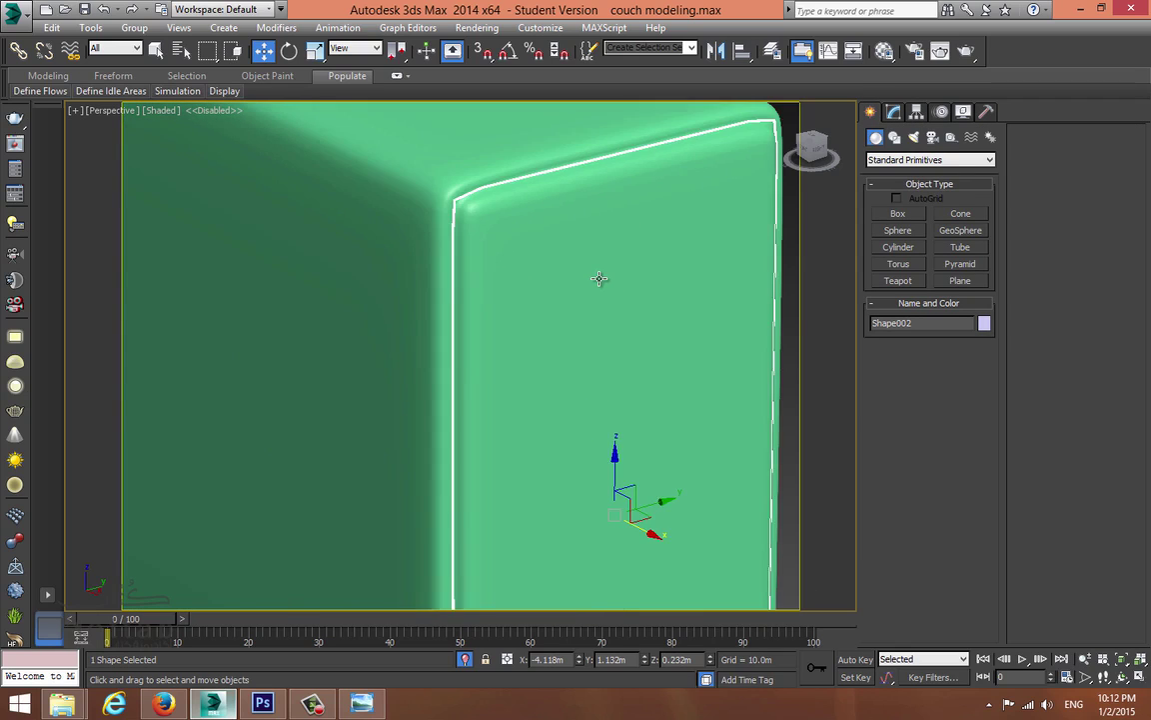
scroll(730, 176, "up", 3)
scroll(687, 175, "down", 3)
Step: Select the armrest box and create another linear shape from its groove edge loop
left_click(591, 175)
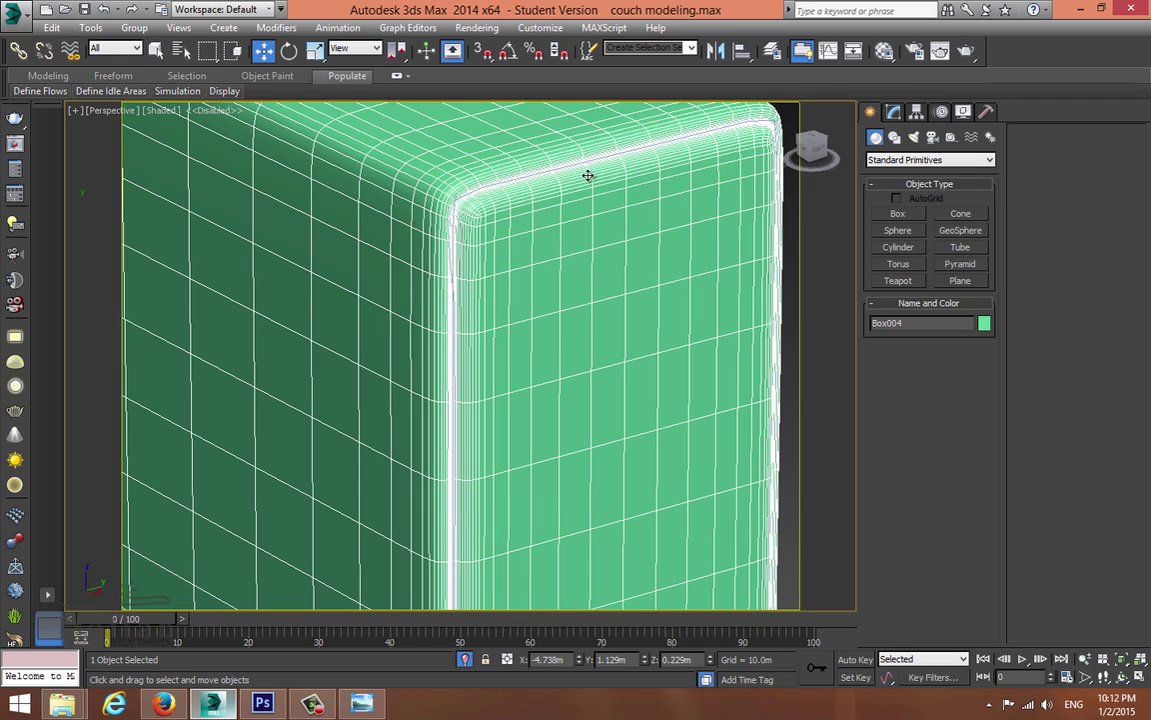
left_click(893, 111)
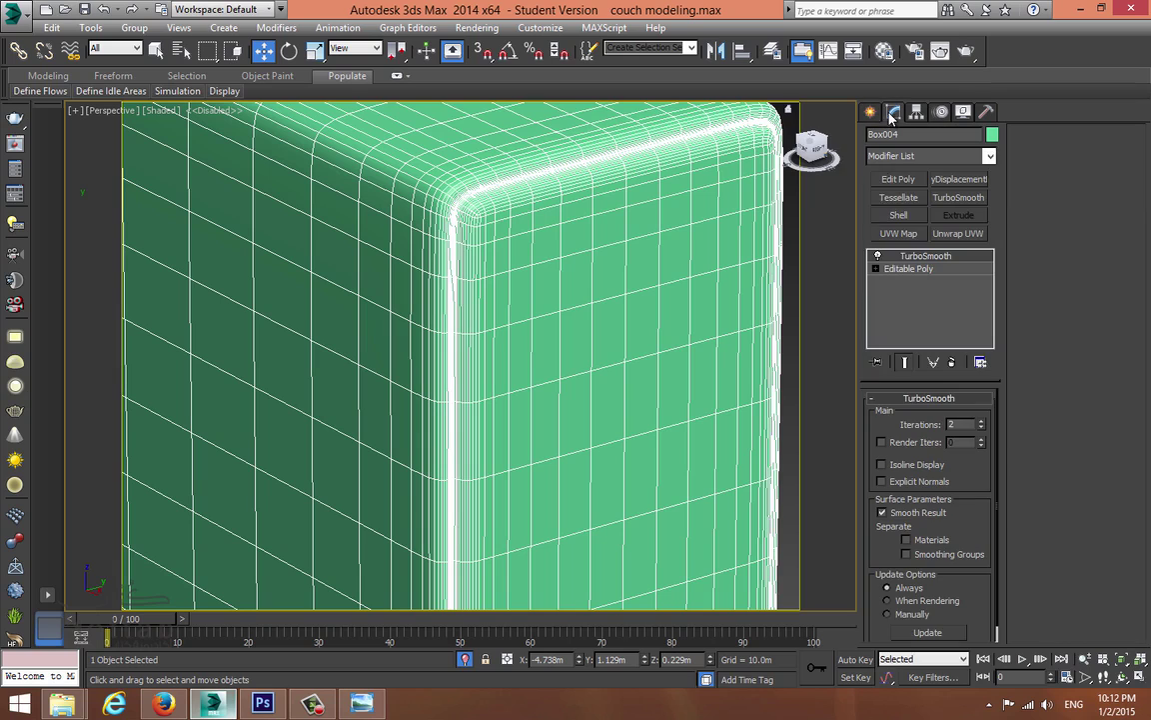
left_click(895, 268)
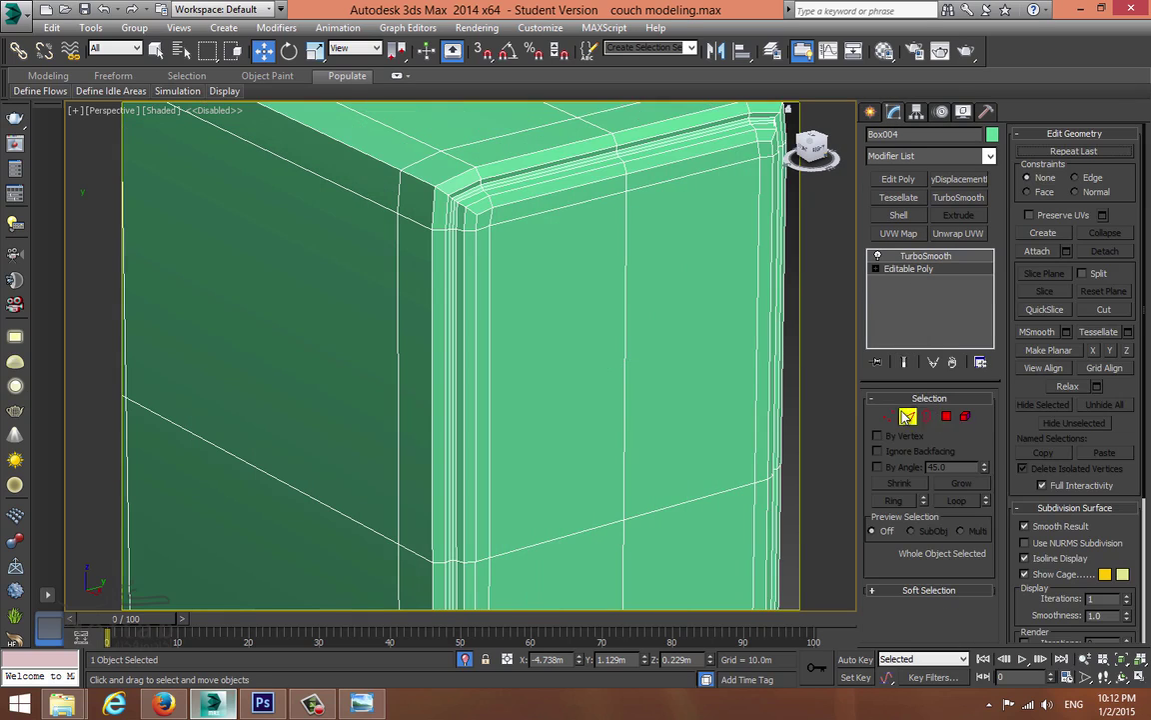
left_click(908, 415)
left_click(1073, 246)
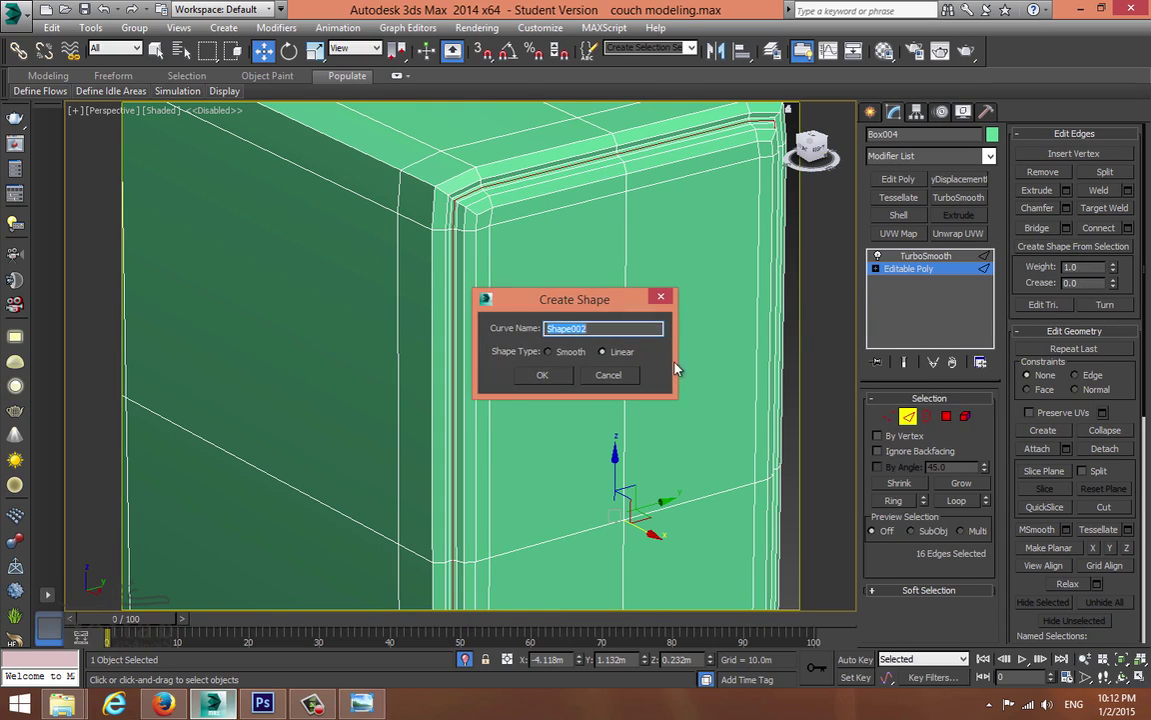
left_click(557, 378)
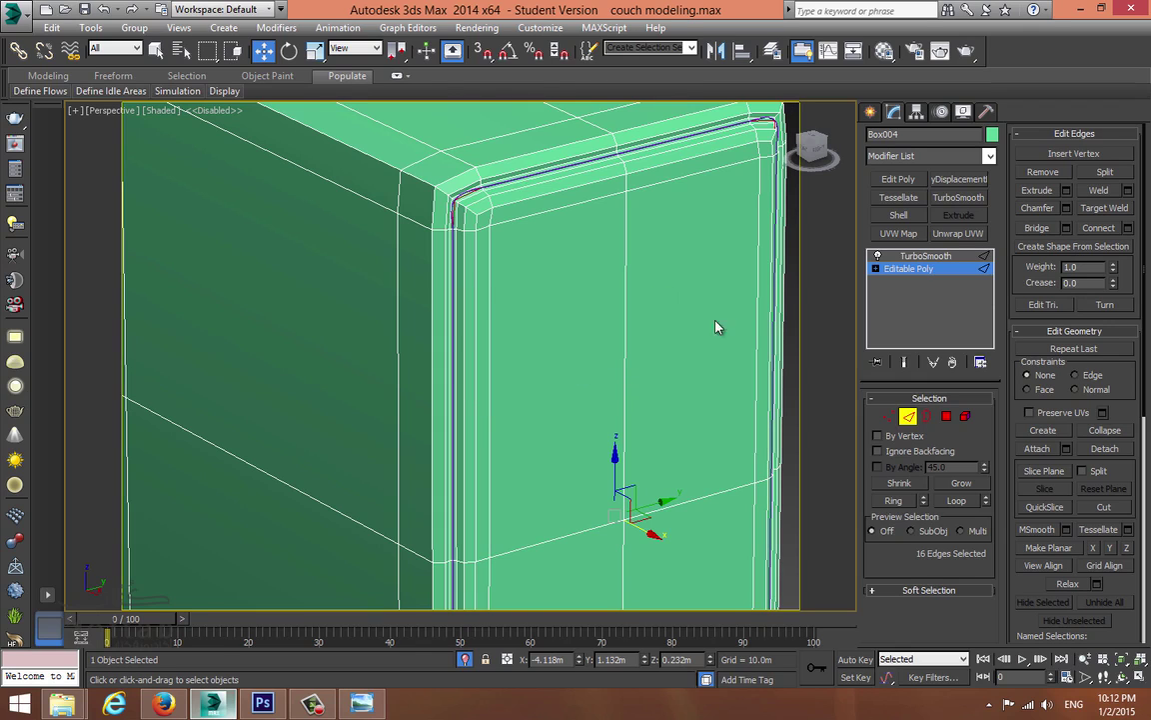
Step: Leave edge editing on the armrest box, return to its TurboSmooth result and select the new piping spline in the groove
left_click(908, 415)
left_click(915, 257)
left_click(464, 194)
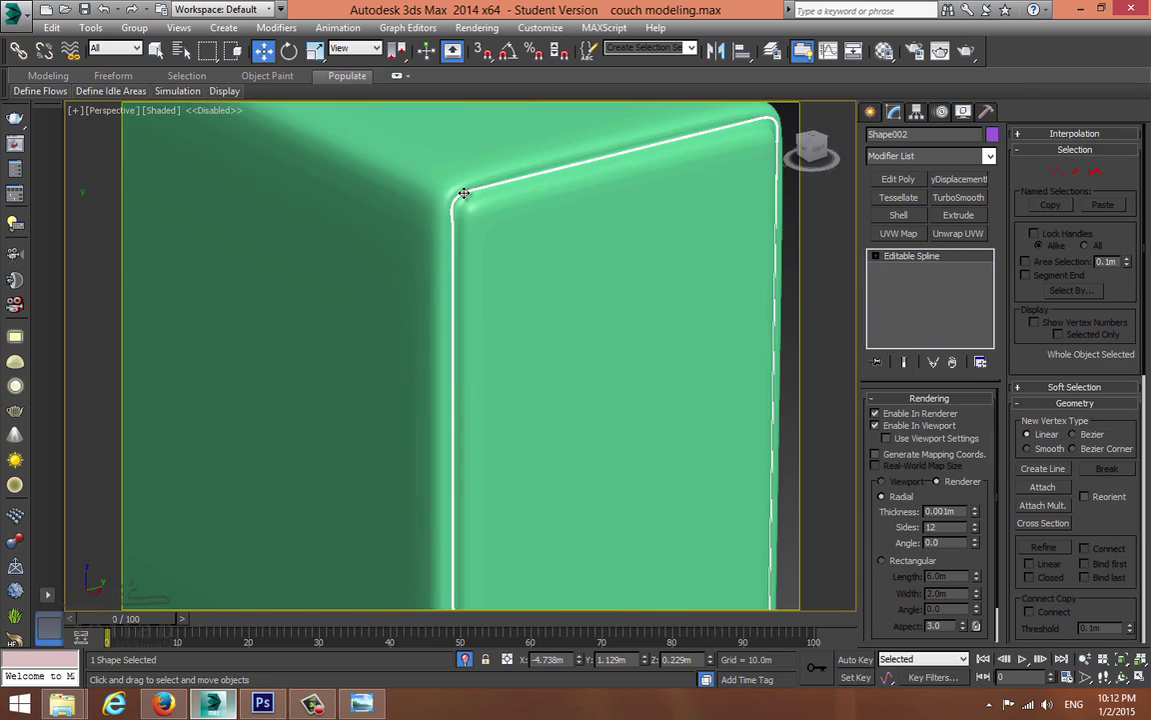
Step: Try radial thicknesses of 0.0025 m and 0.003 m on the piping spline
left_click_drag(955, 511, 313, 408)
type("0.0025")
key("Return")
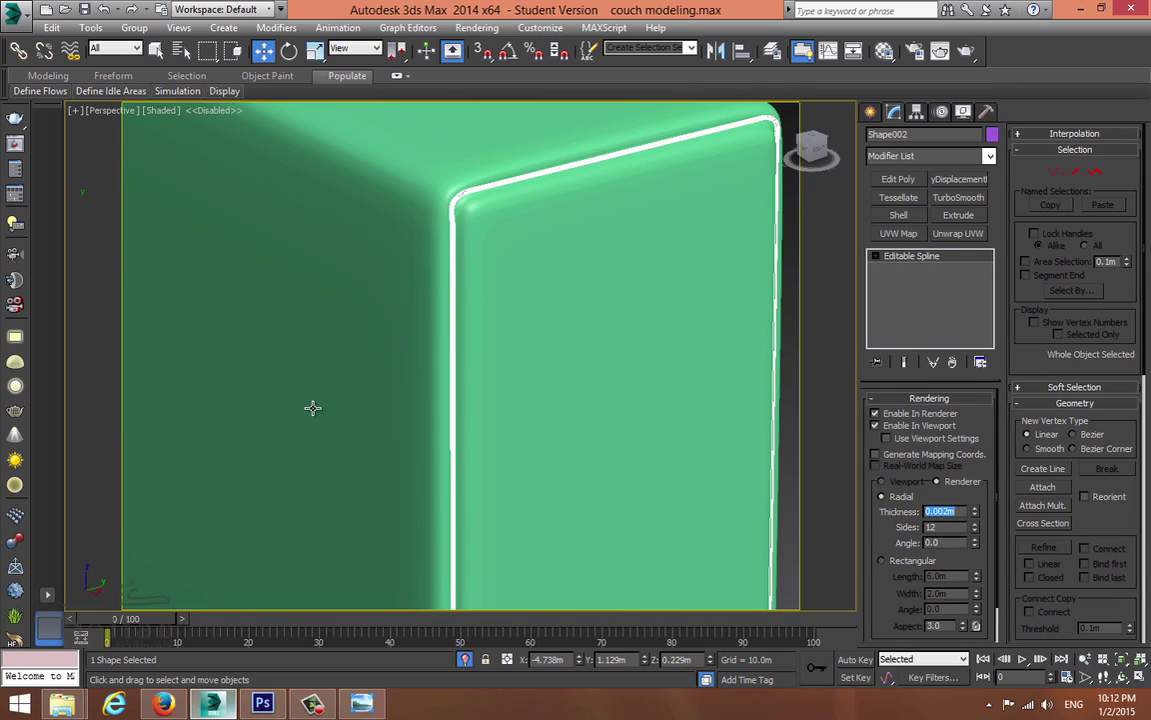
type("0.003")
key("Return")
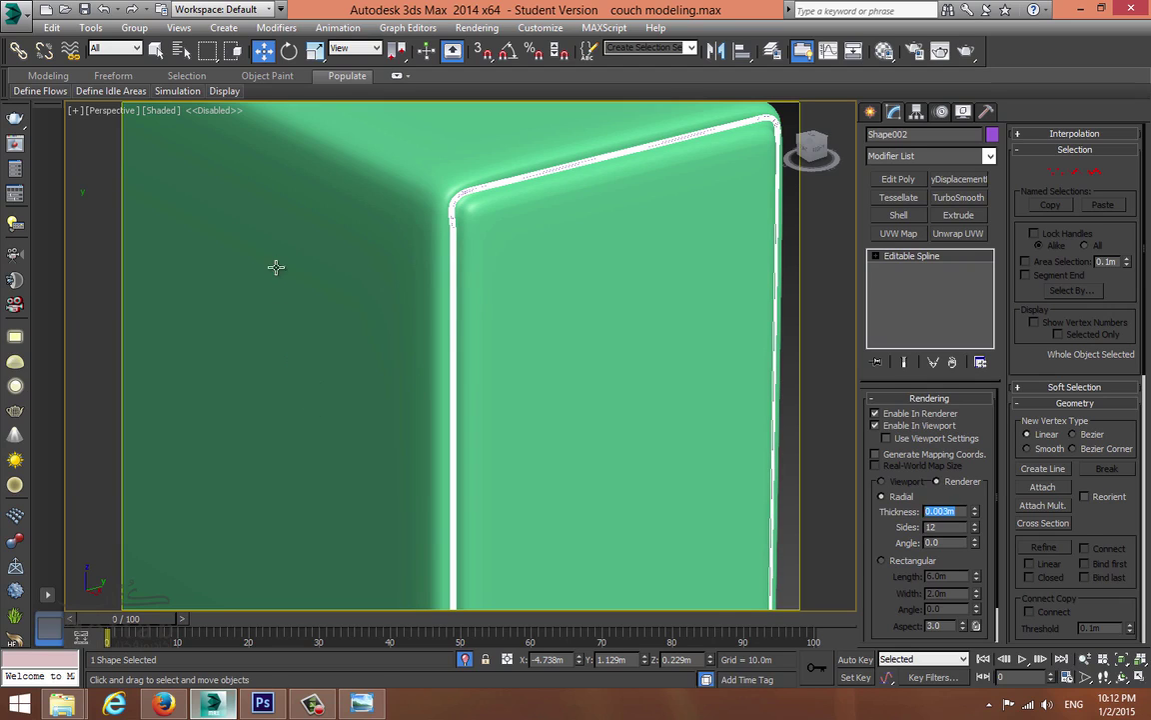
Step: Examine the piping along the armrest's front edge and compare it with the seam in the couch reference photo
middle_click_drag(442, 264, 414, 264)
left_click(767, 301)
scroll(597, 252, "down", 5)
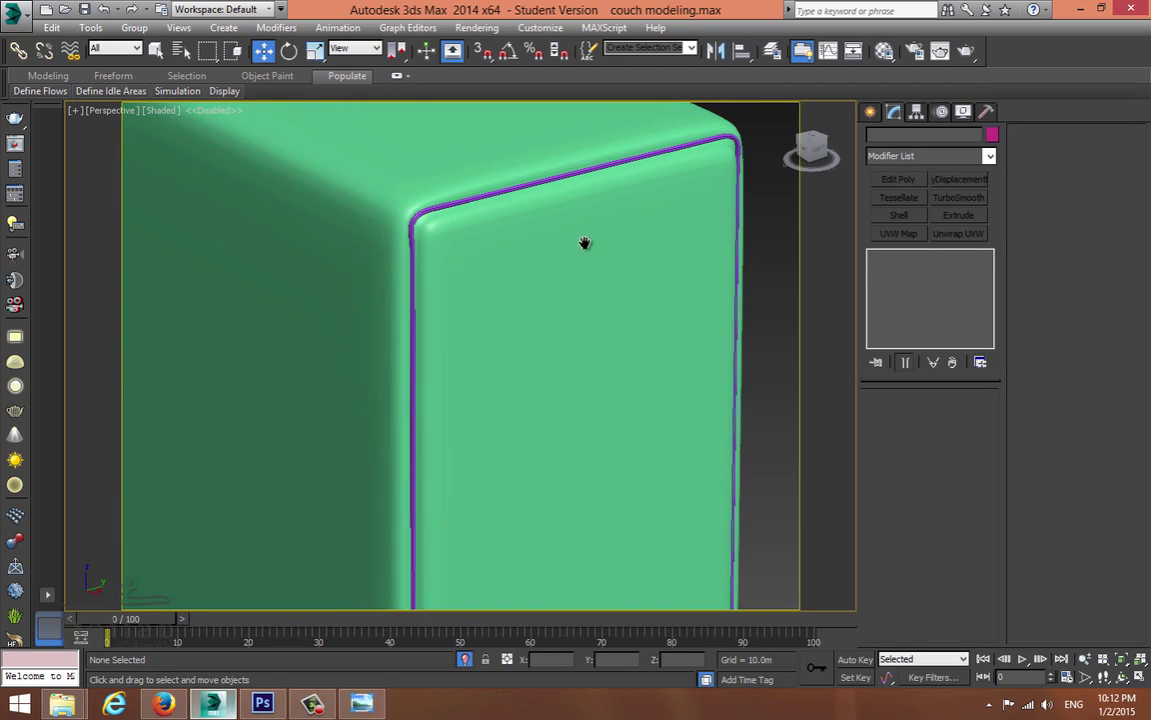
mouse_move(563, 227)
middle_mouse_down("alt")
mouse_move(522, 206)
mouse_move(560, 252)
middle_mouse_up("alt")
scroll(555, 265, "up", 5)
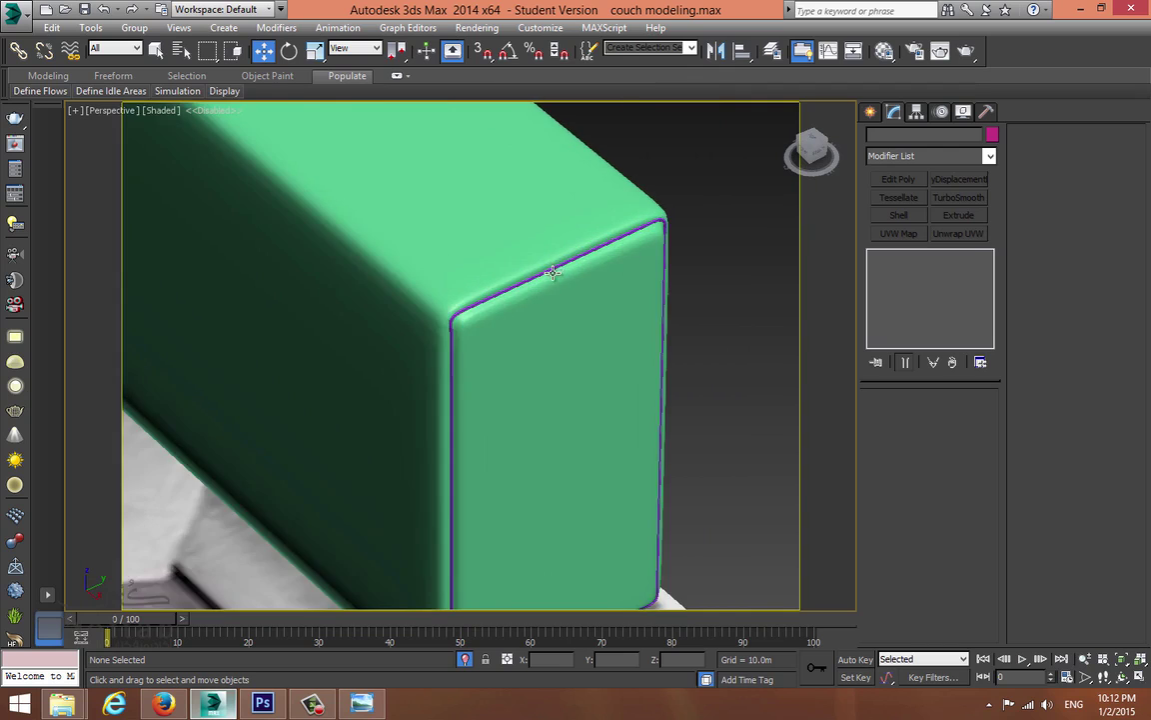
left_click(509, 290)
key("alt+Tab")
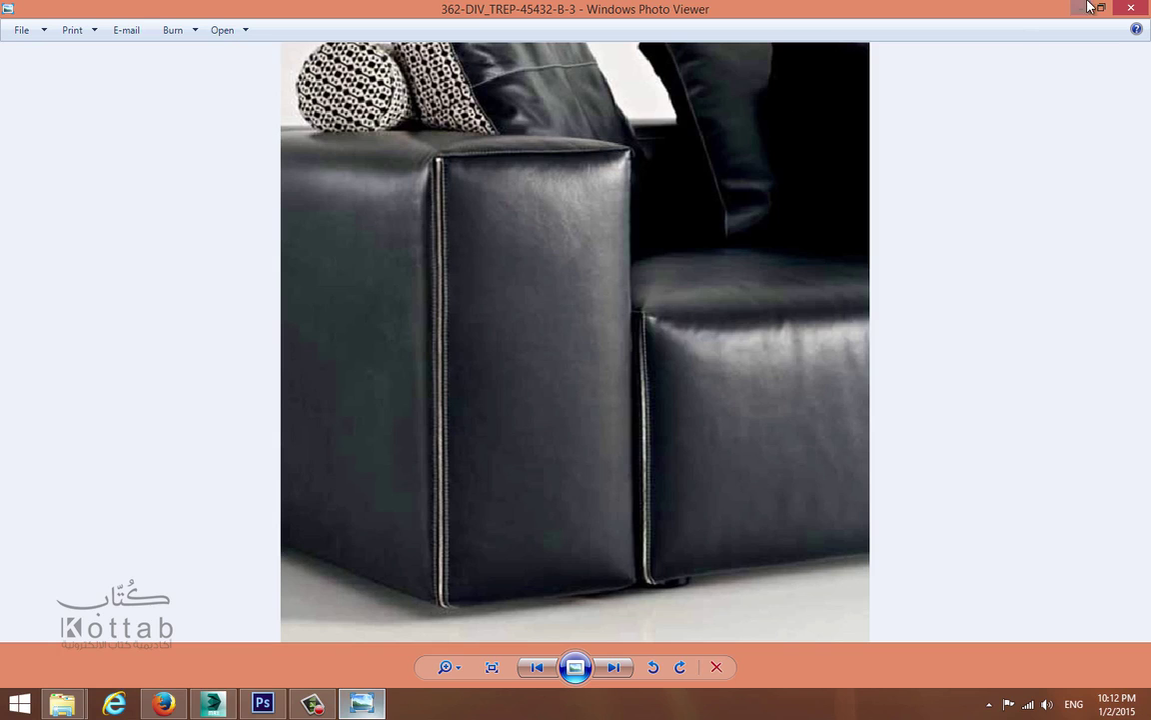
left_click(1082, 9)
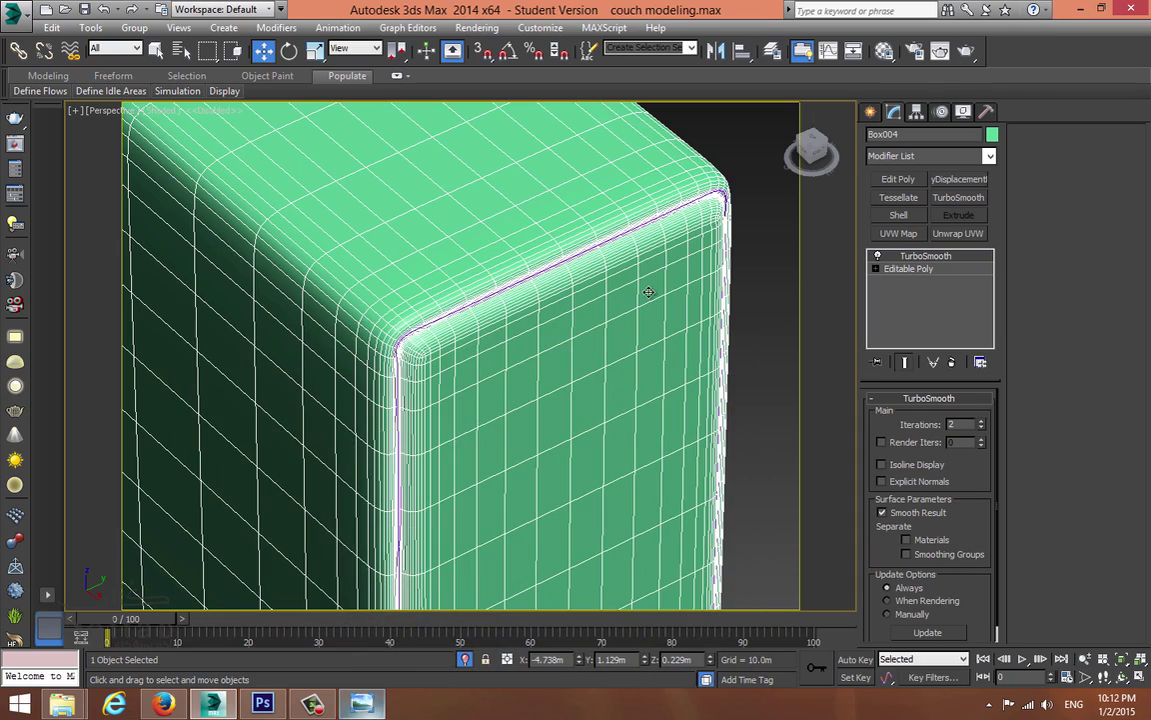
Step: Reselect the piping spline and set its radial thickness to 0.005 m
left_click(490, 295)
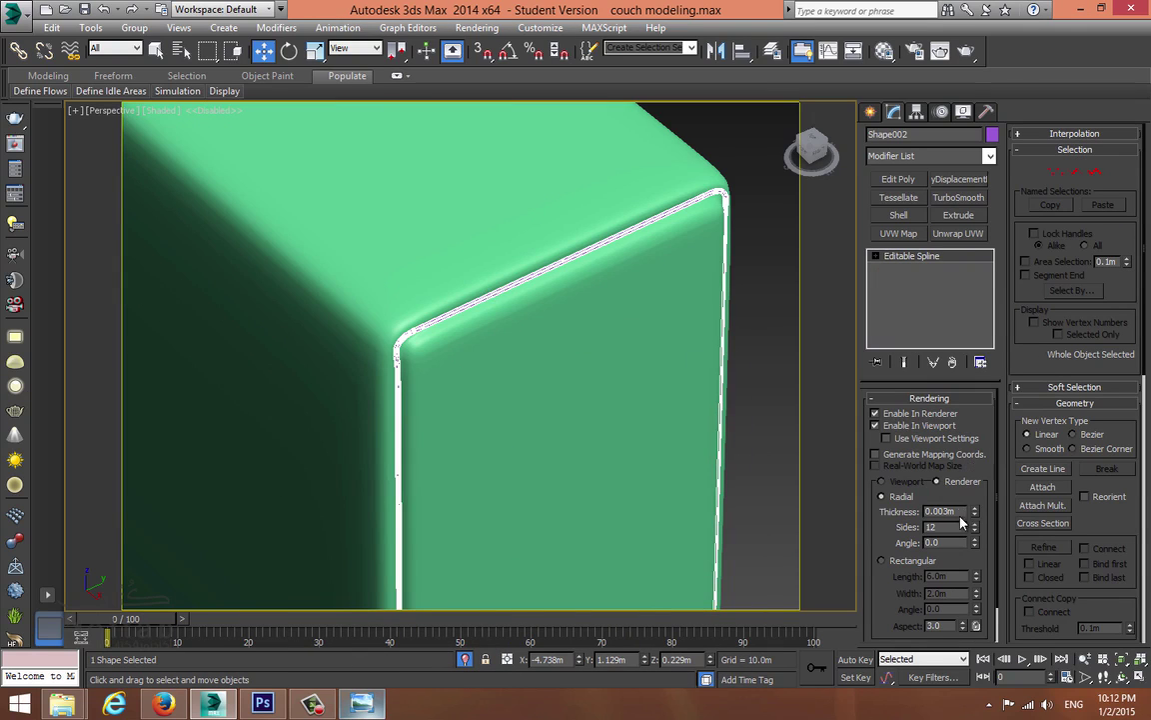
left_click_drag(954, 513, 405, 451)
type("0.05")
key("Return")
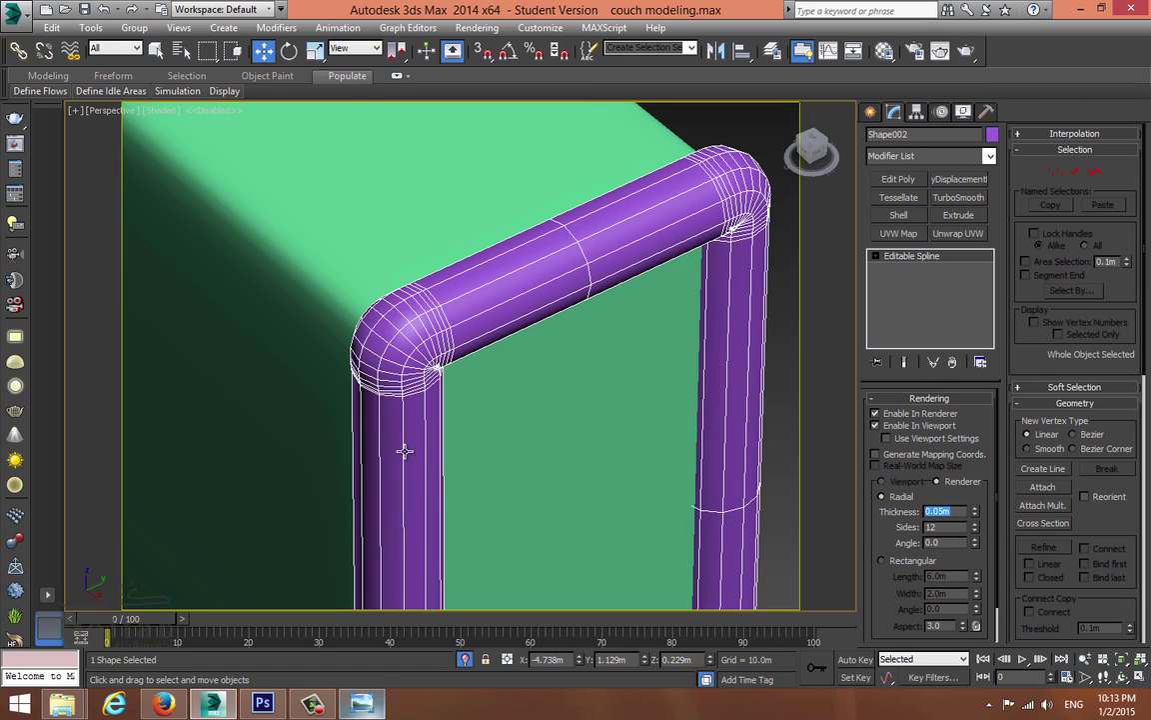
key("Return")
Step: Enter vertex editing on the piping spline, select the vertex at the armrest's upper front corner and maximize an orthographic view of it
middle_click_drag(415, 450, 549, 296, "alt")
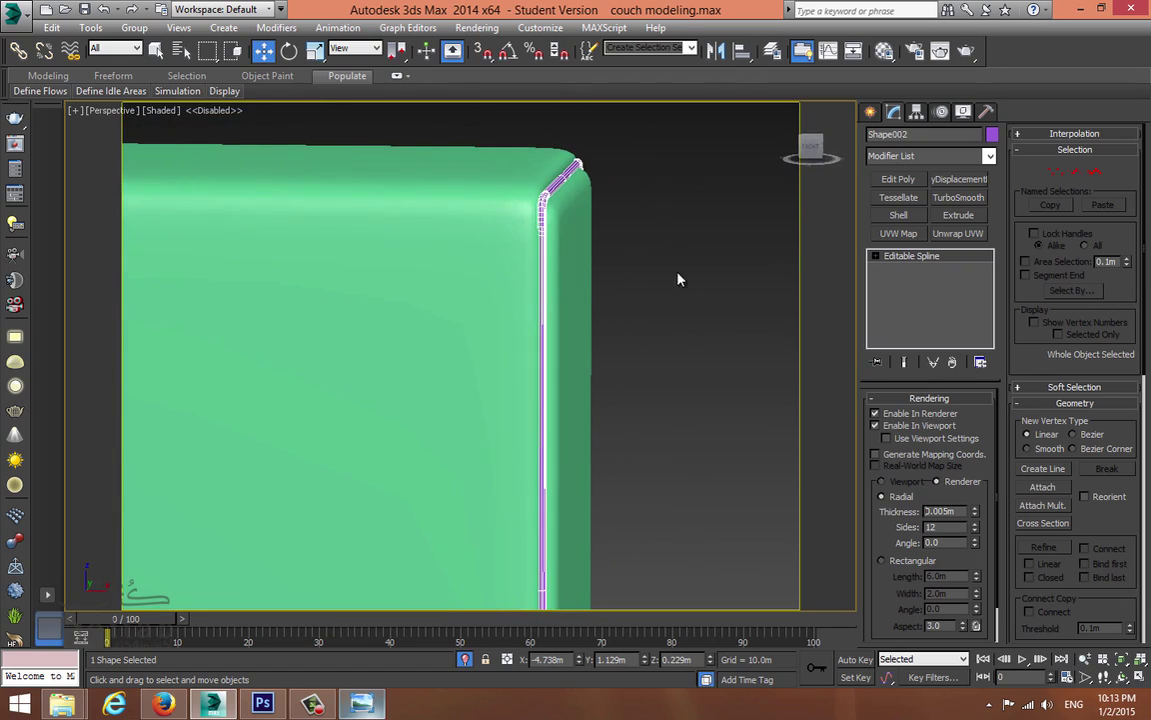
middle_click_drag(549, 202, 417, 226, "alt")
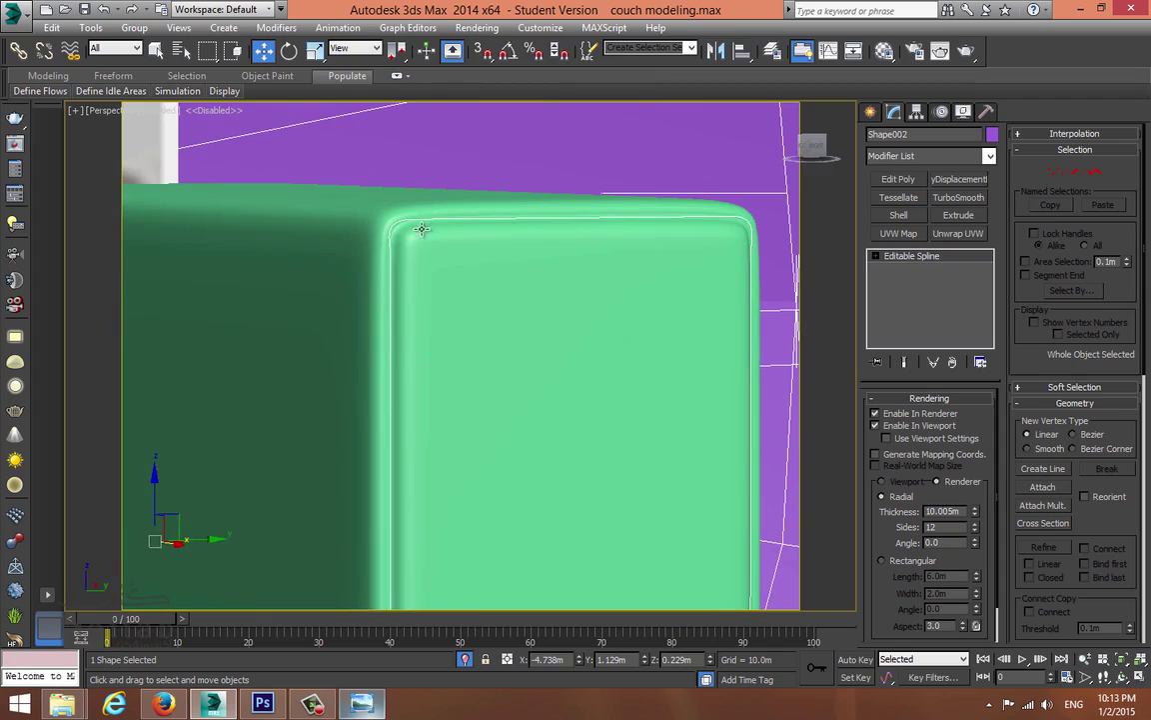
key("1")
left_click(389, 228)
scroll(381, 243, "up", 2)
key("alt+w")
right_click(237, 469)
key("alt+w")
scroll(360, 435, "down", 15)
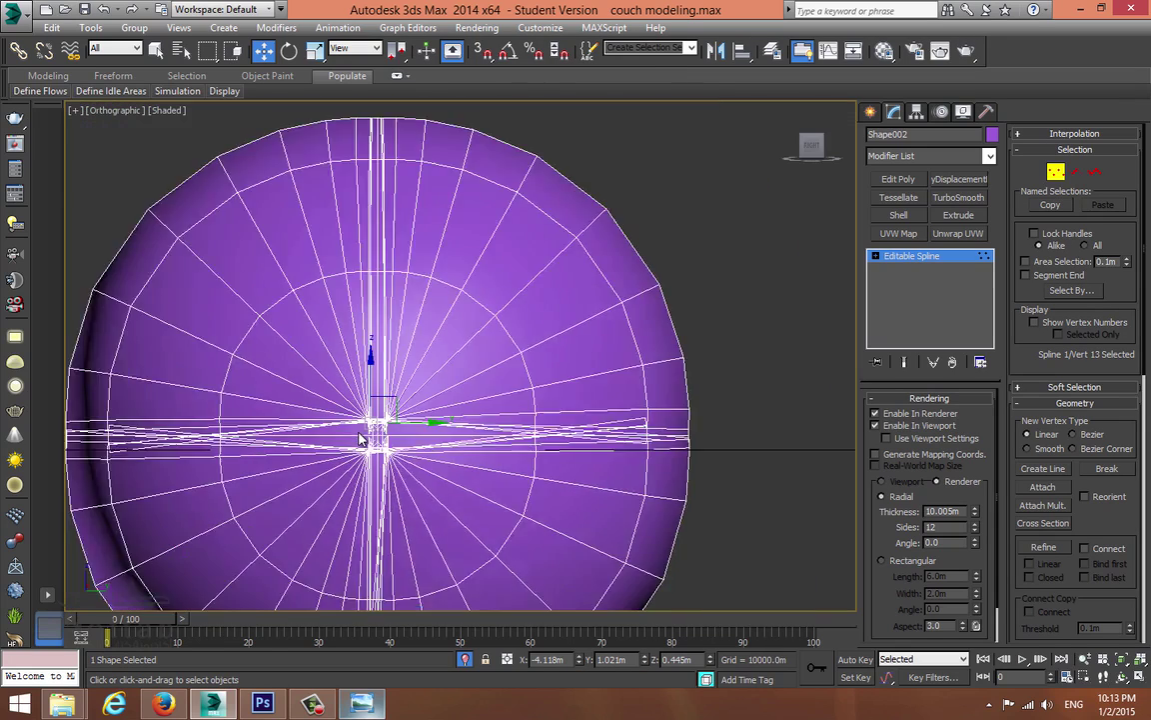